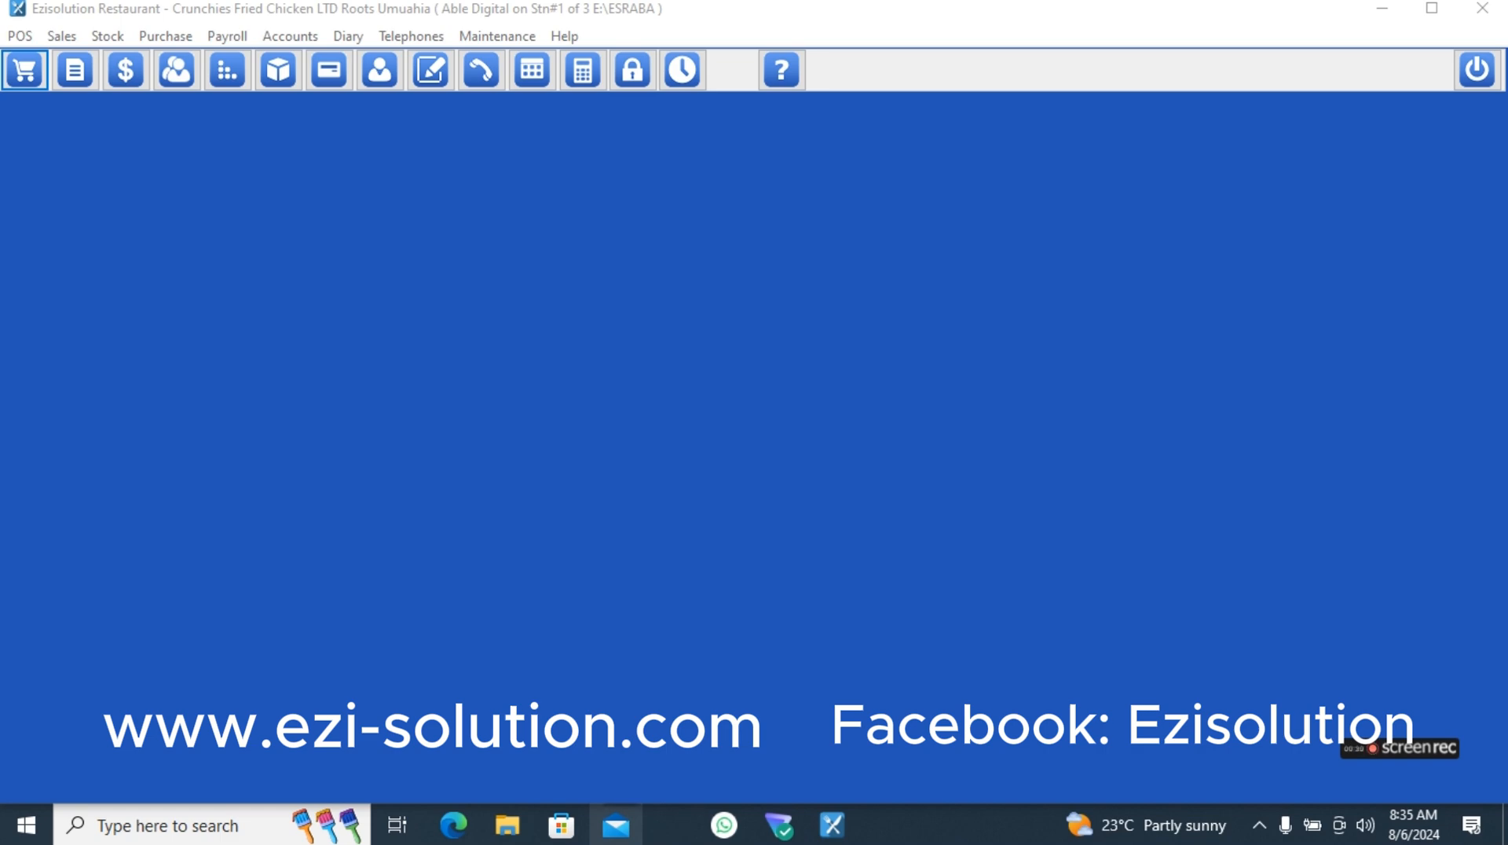
- Open a new point-of-sale sale and switch through the Pick up, Delivery and Dine In order types, returning to Take Out
left_click(15, 71)
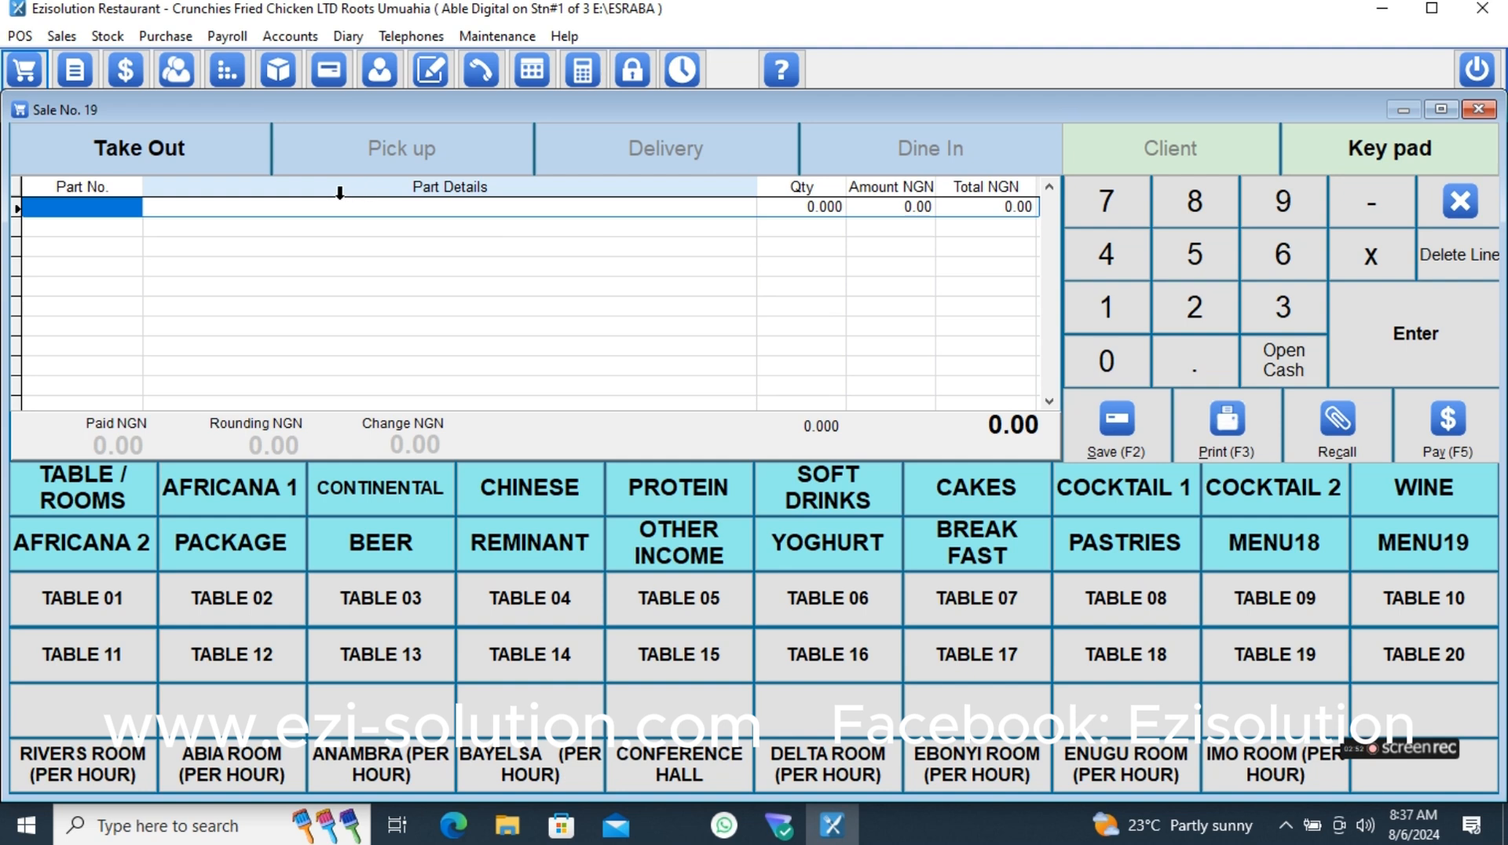
left_click(203, 162)
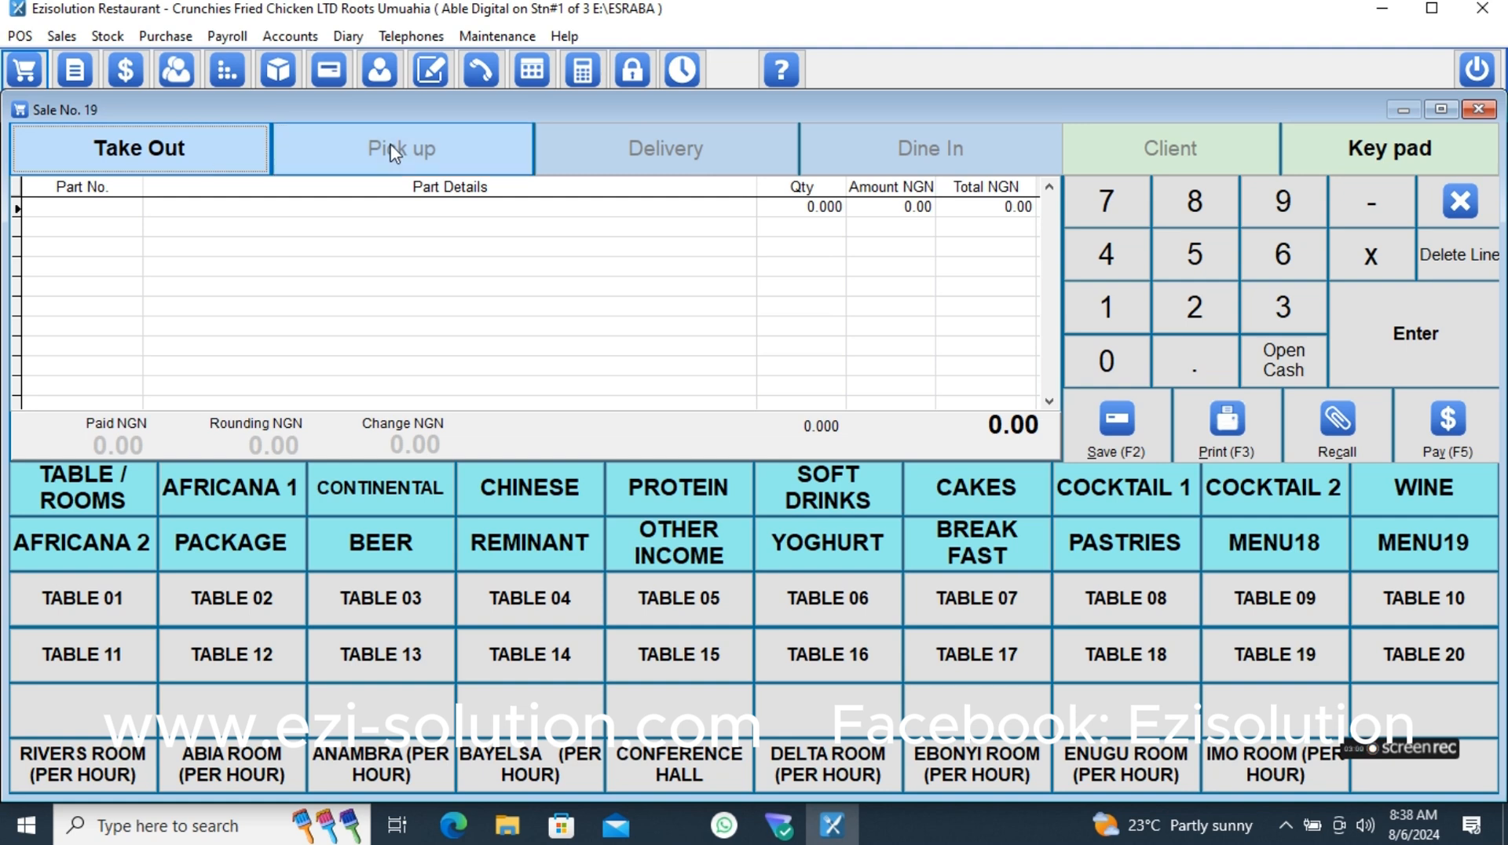
left_click(425, 155)
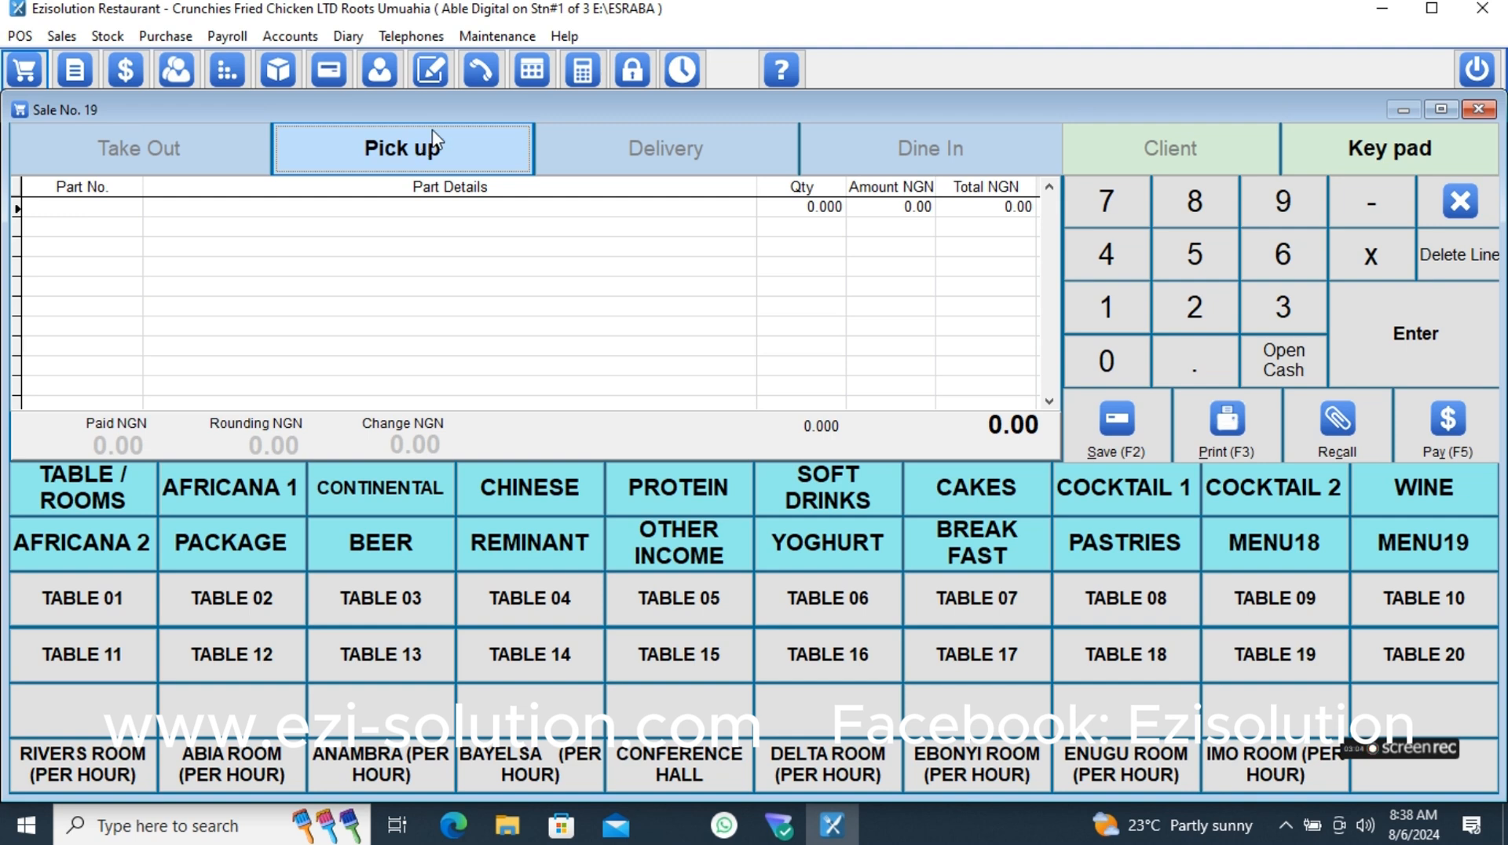
left_click(676, 161)
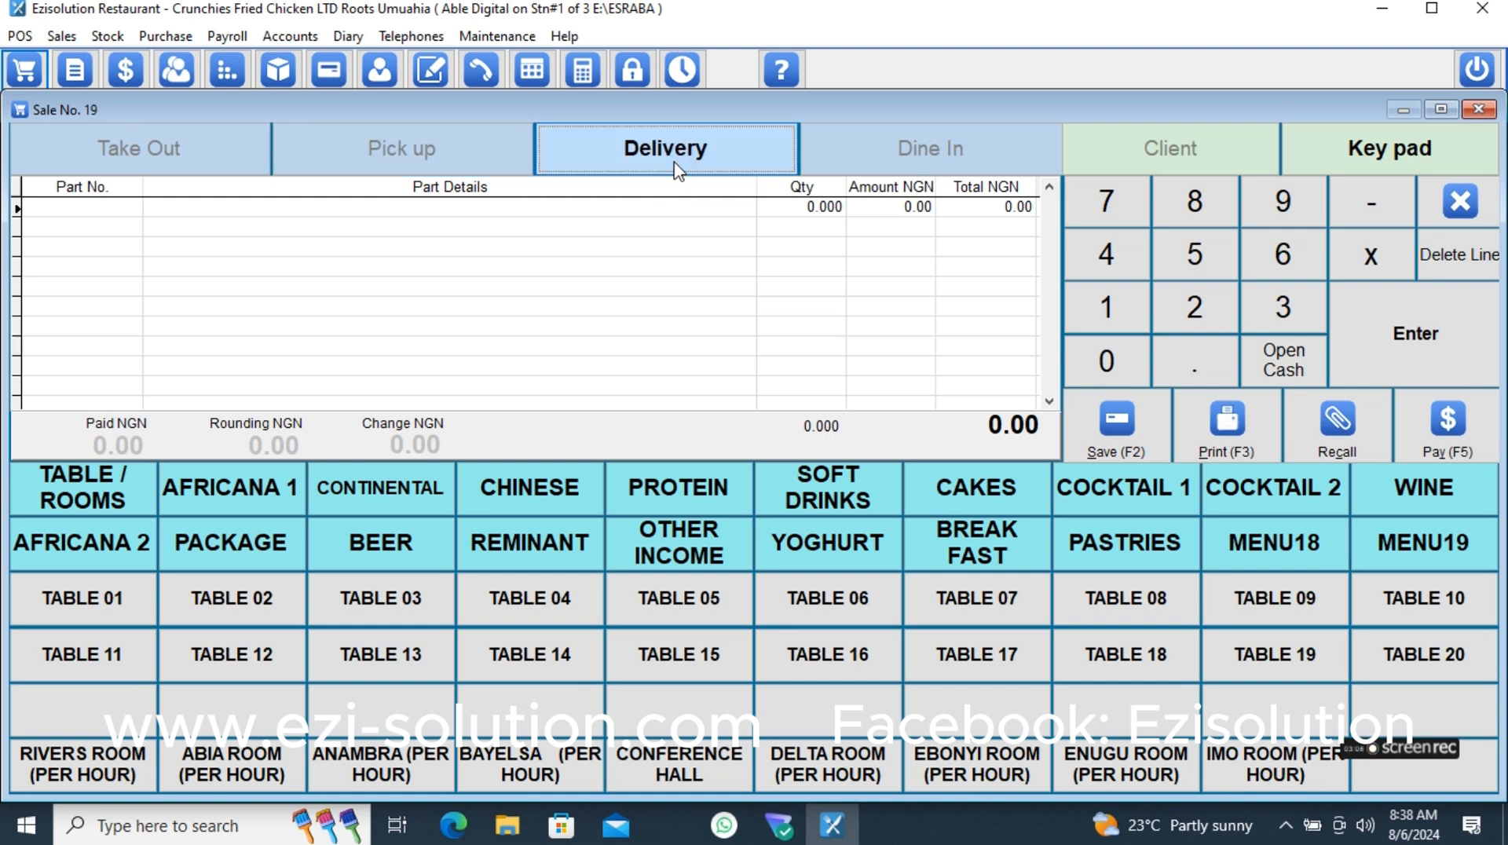
left_click(962, 149)
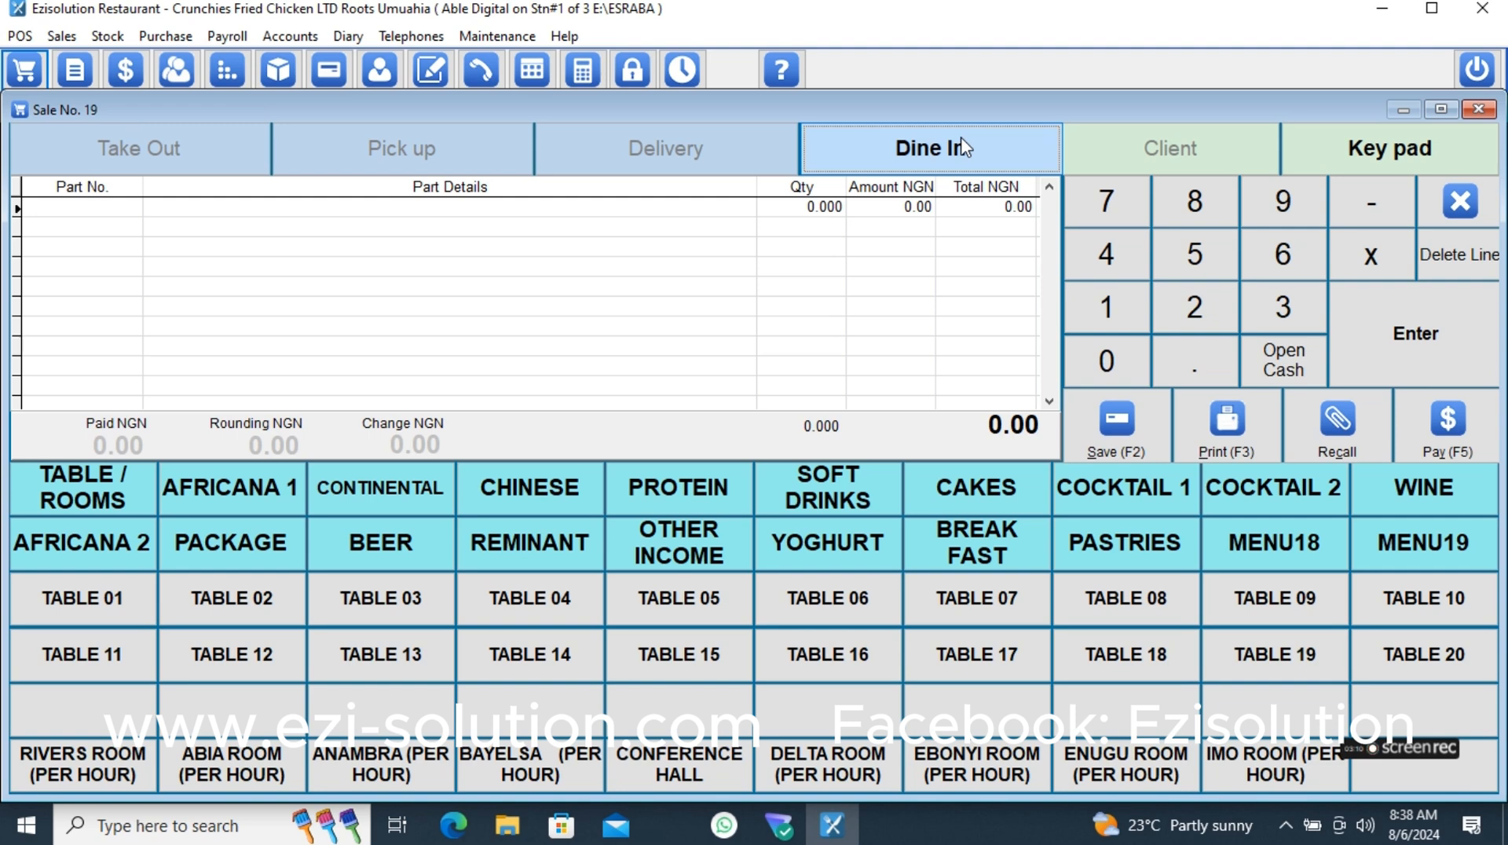
left_click(712, 146)
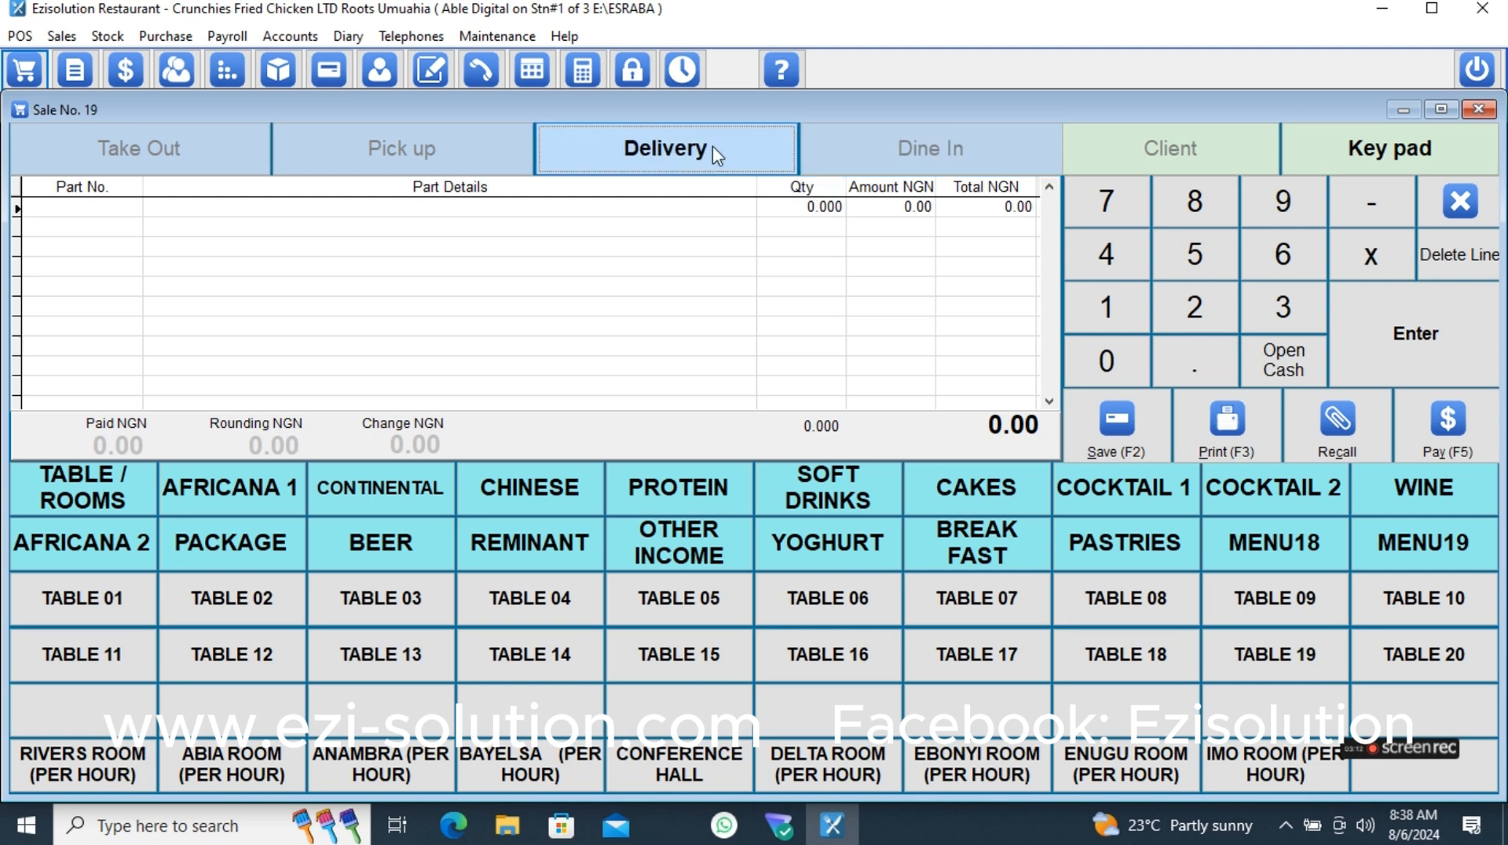
left_click(458, 149)
left_click(175, 151)
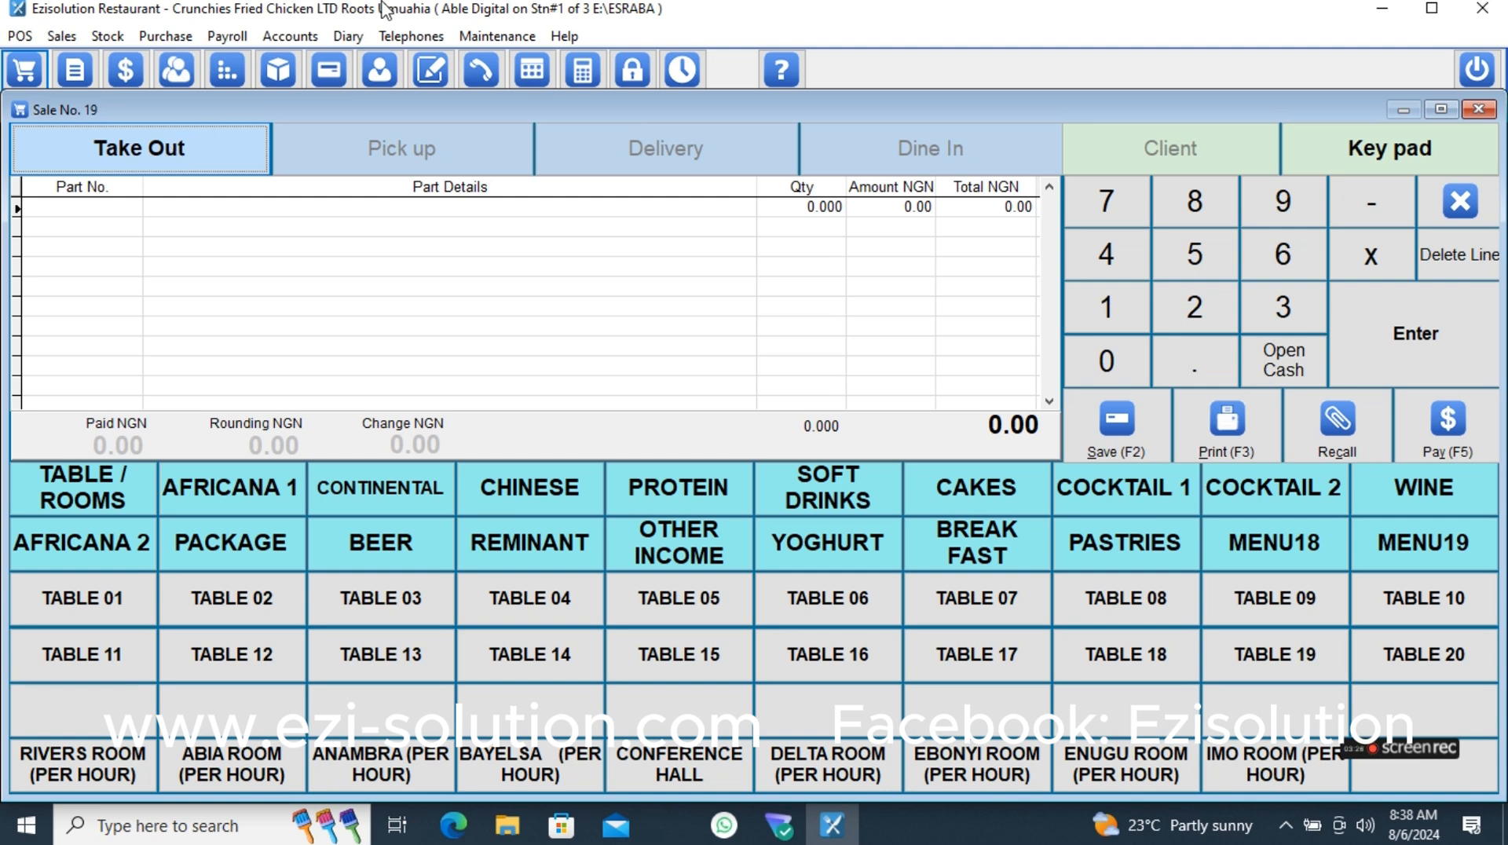
- Switch to the waiter's account by entering the user's login password
left_click(633, 73)
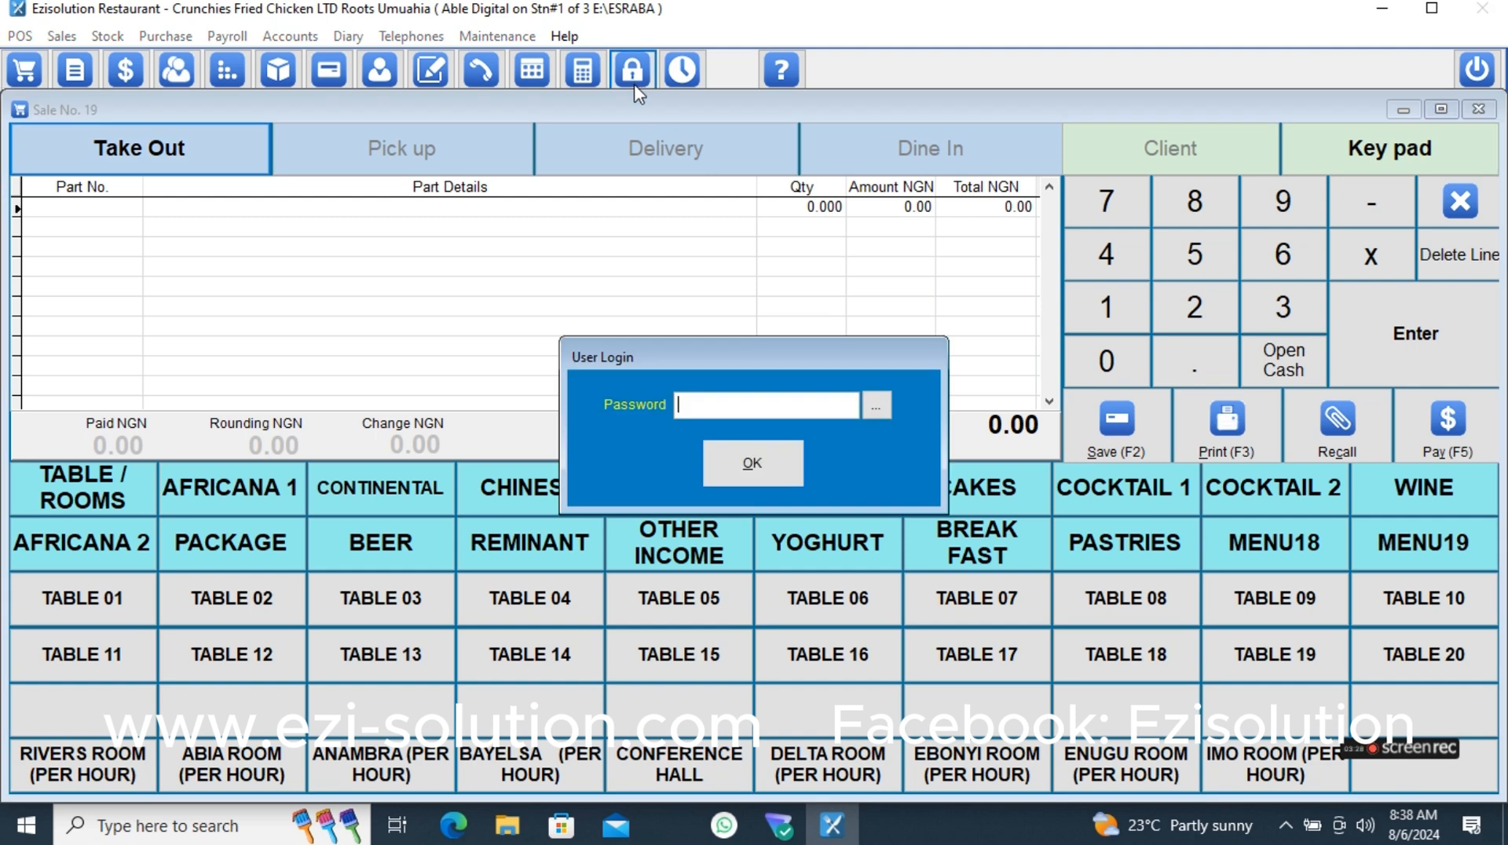
type("1")
key("Return")
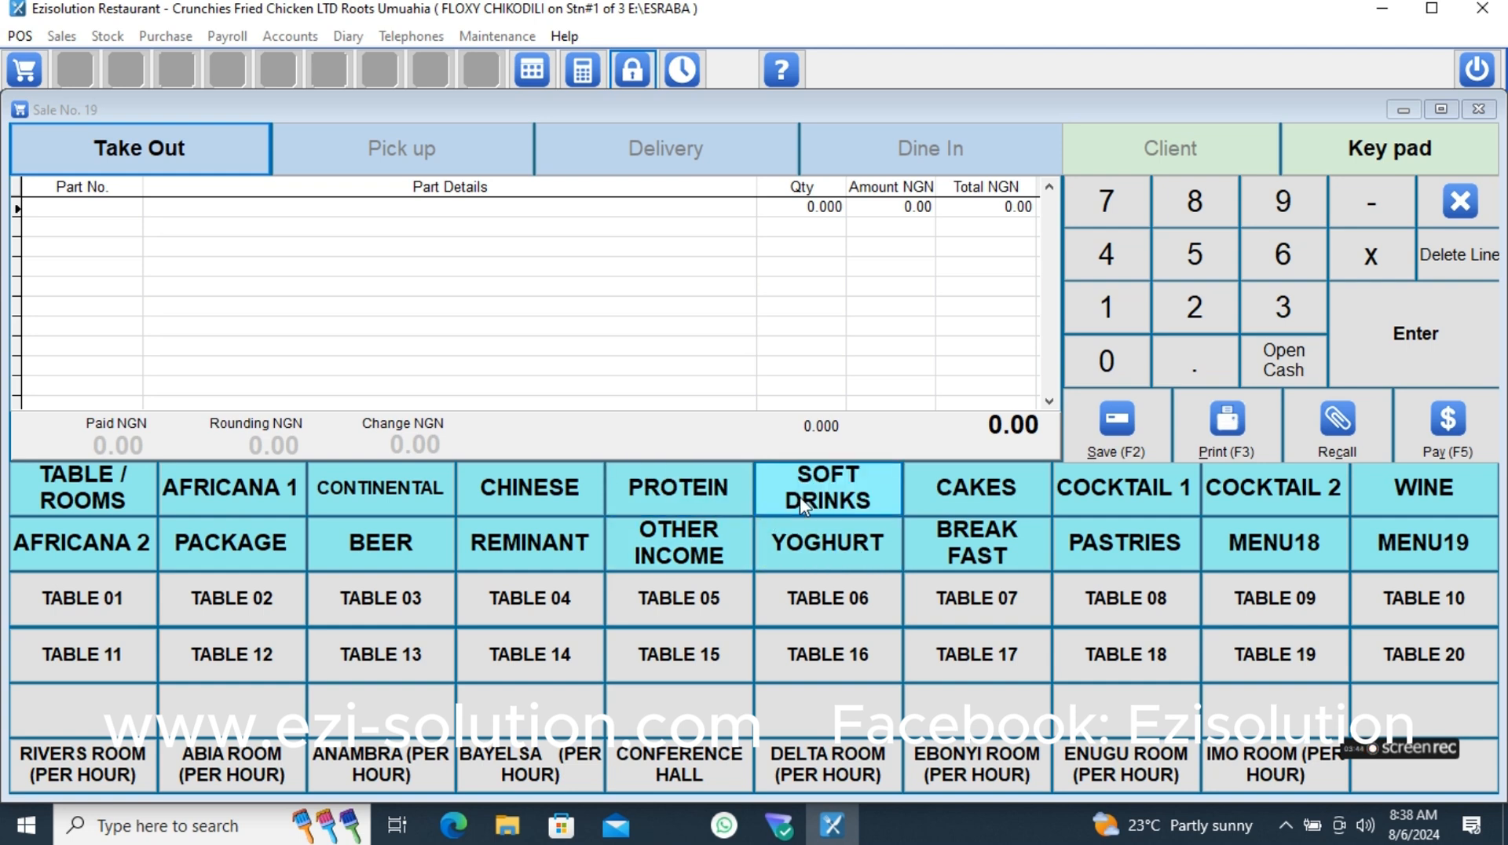
- Try to add BIG HOLLANDIA YOGHURT from the soft drinks, and add two PET FANTA to the sale
left_click(809, 516)
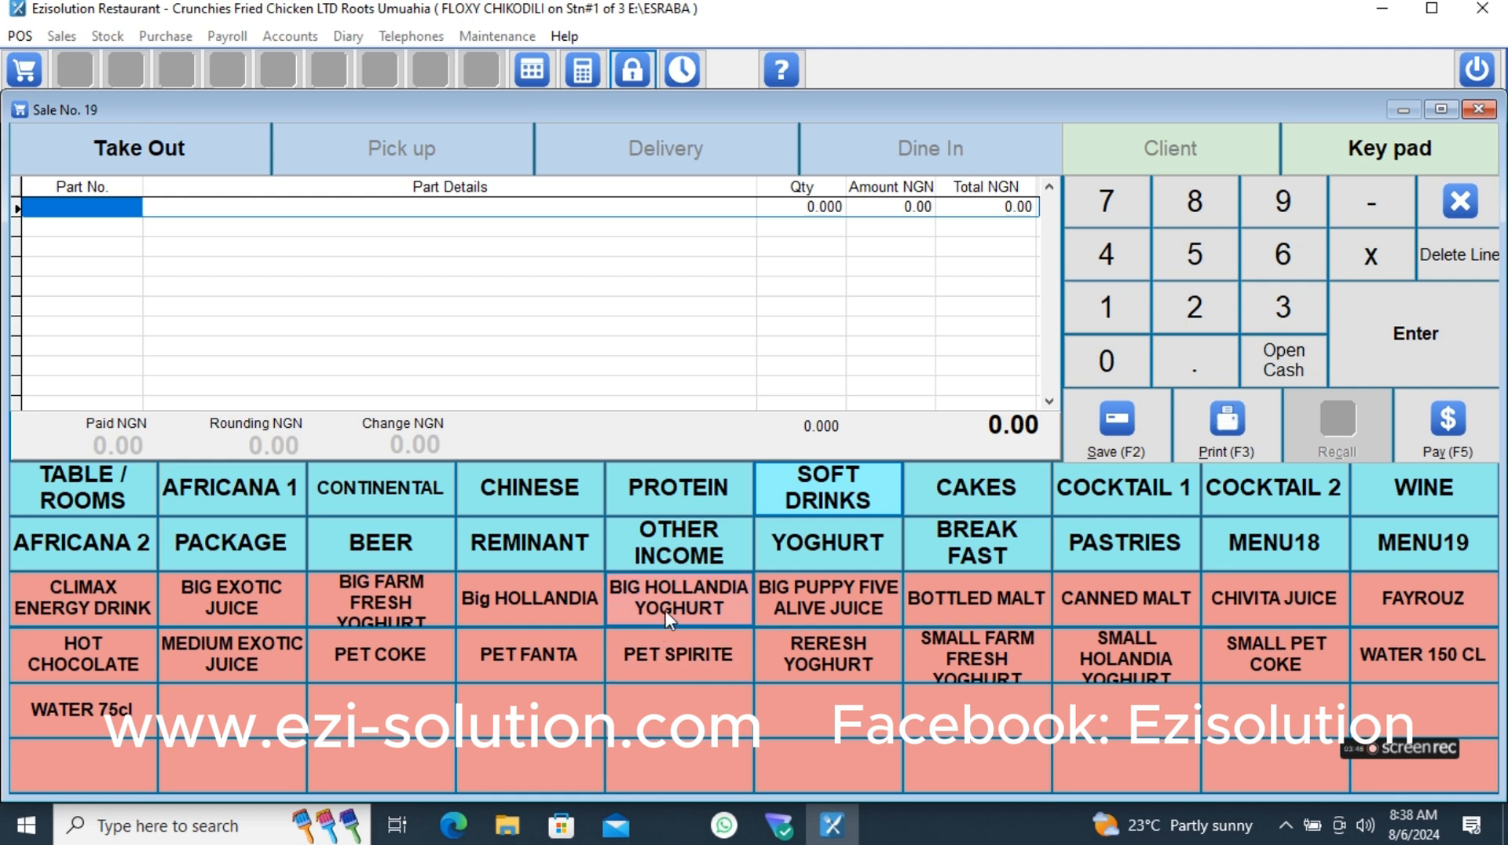
left_click(669, 608)
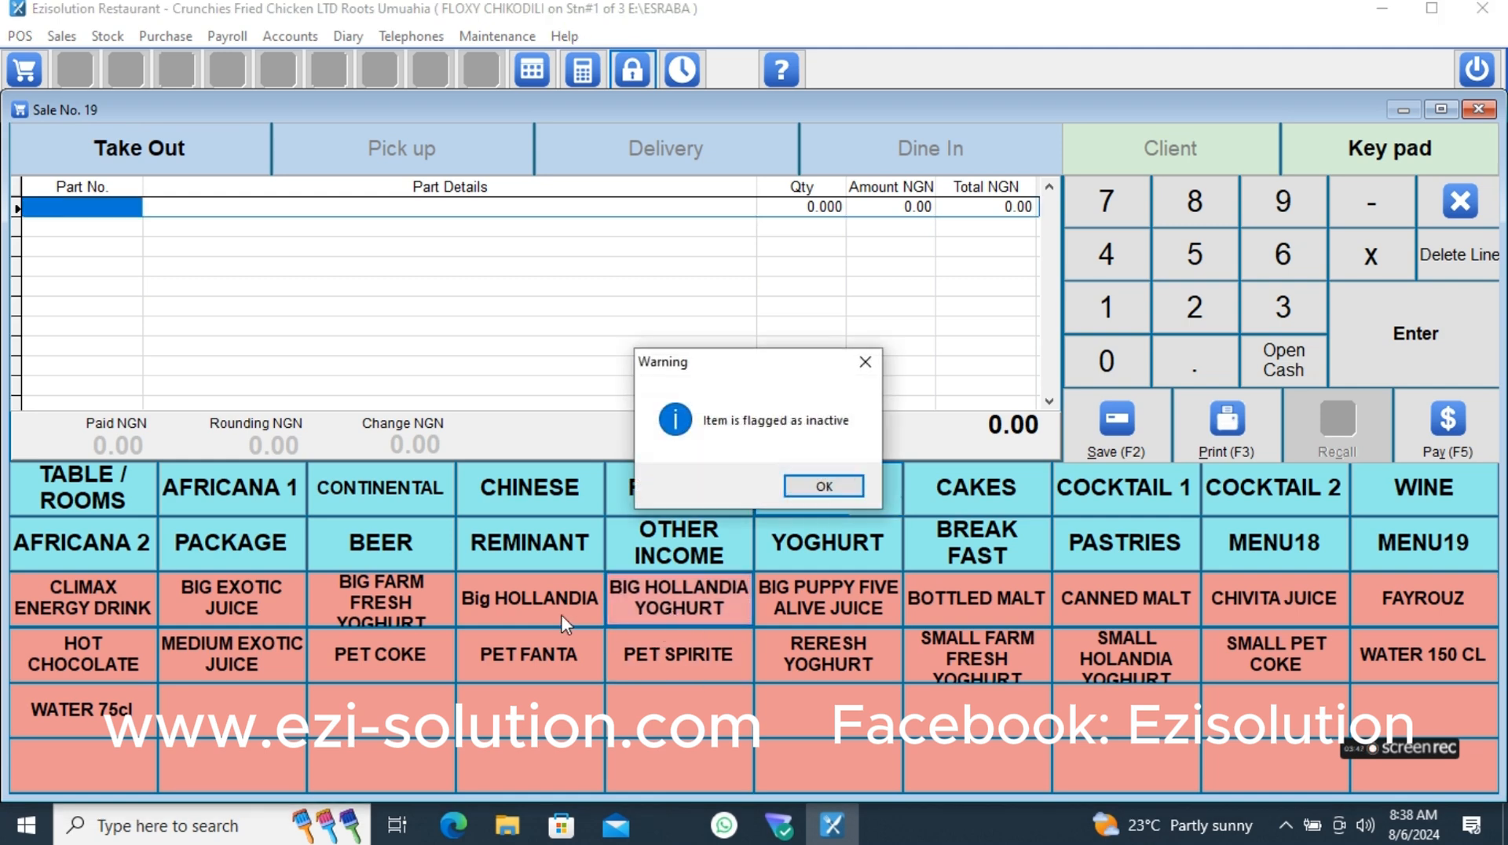
left_click(817, 488)
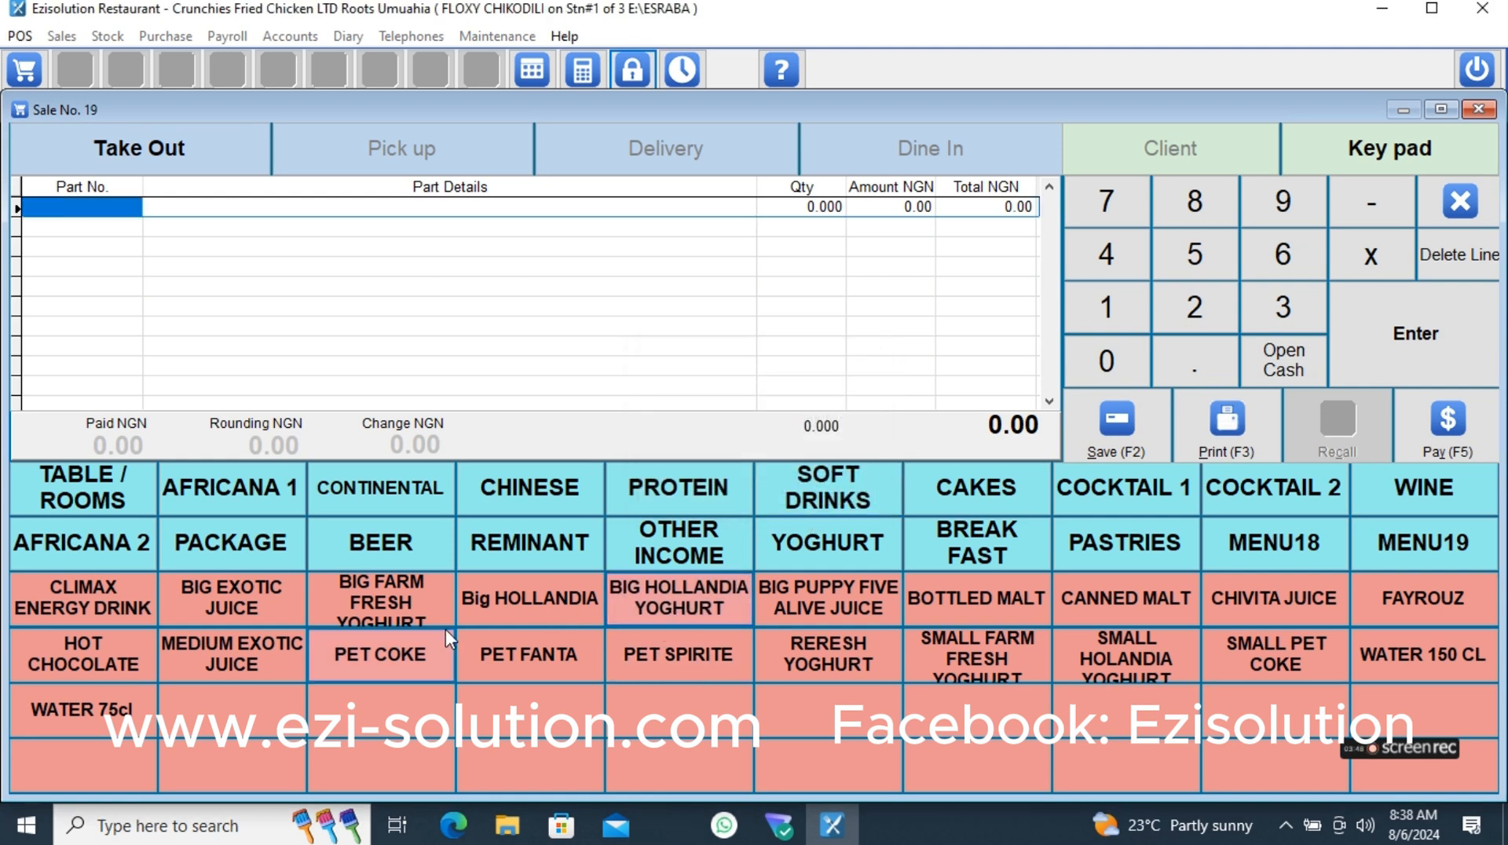
left_click(534, 658)
left_click(534, 658)
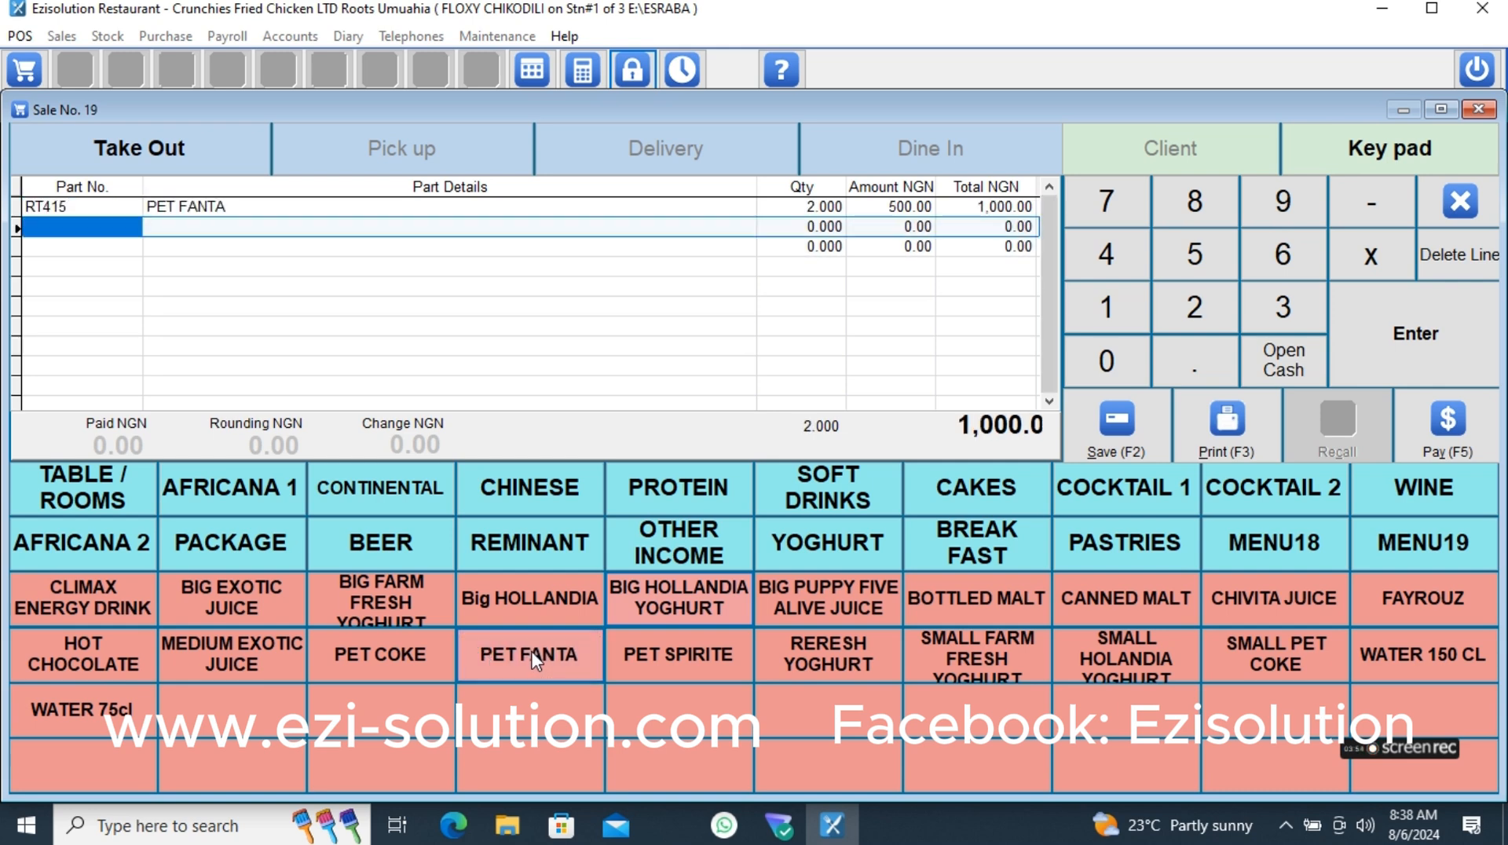
- Add two RERESH YOGHURT and five MEDIUM EXOTIC JUICE to the sale
left_click(823, 656)
left_click(823, 656)
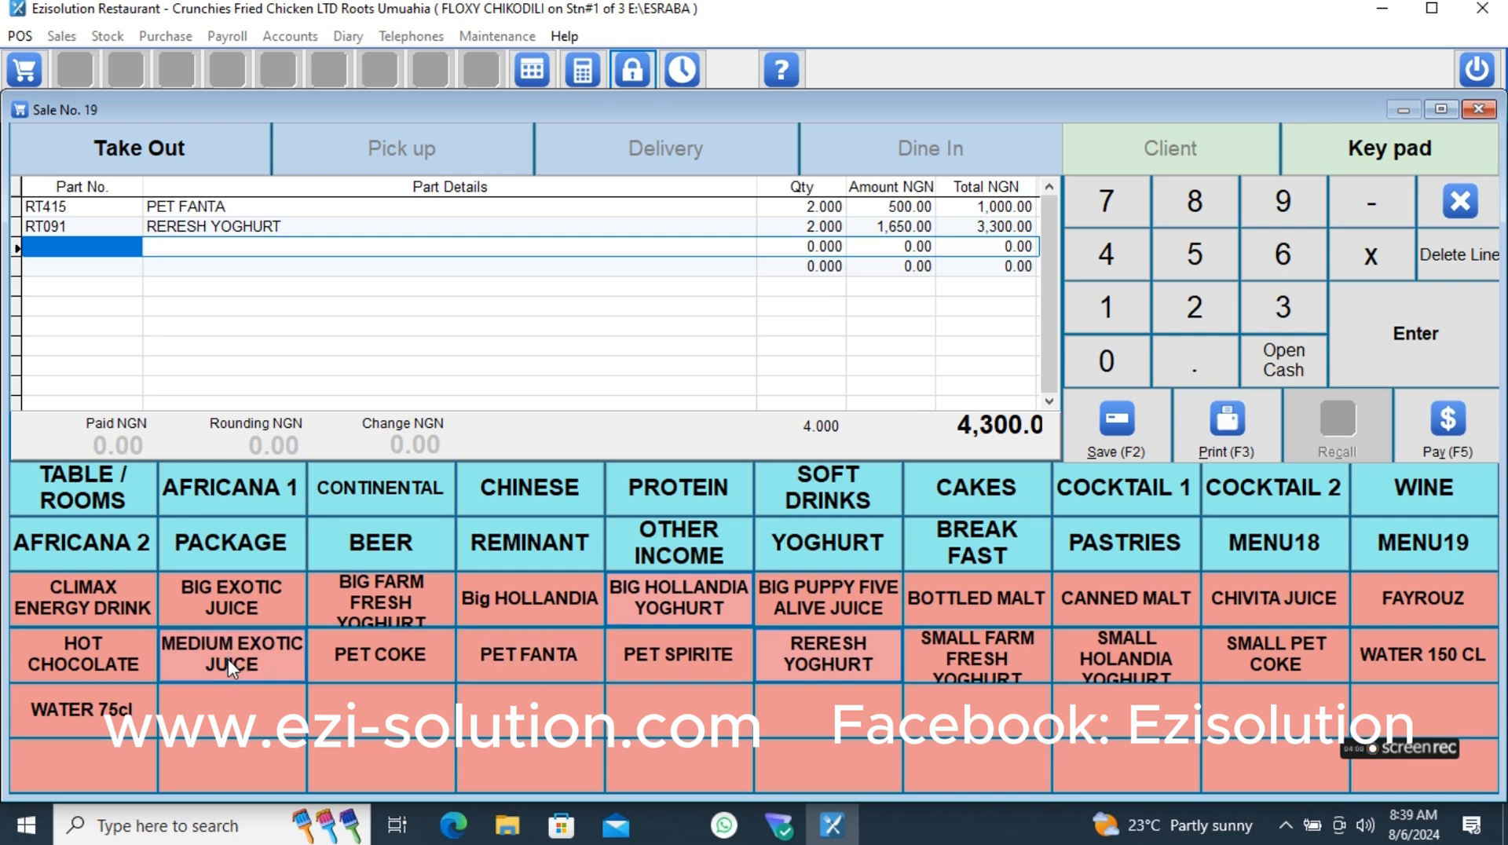
left_click(1204, 261)
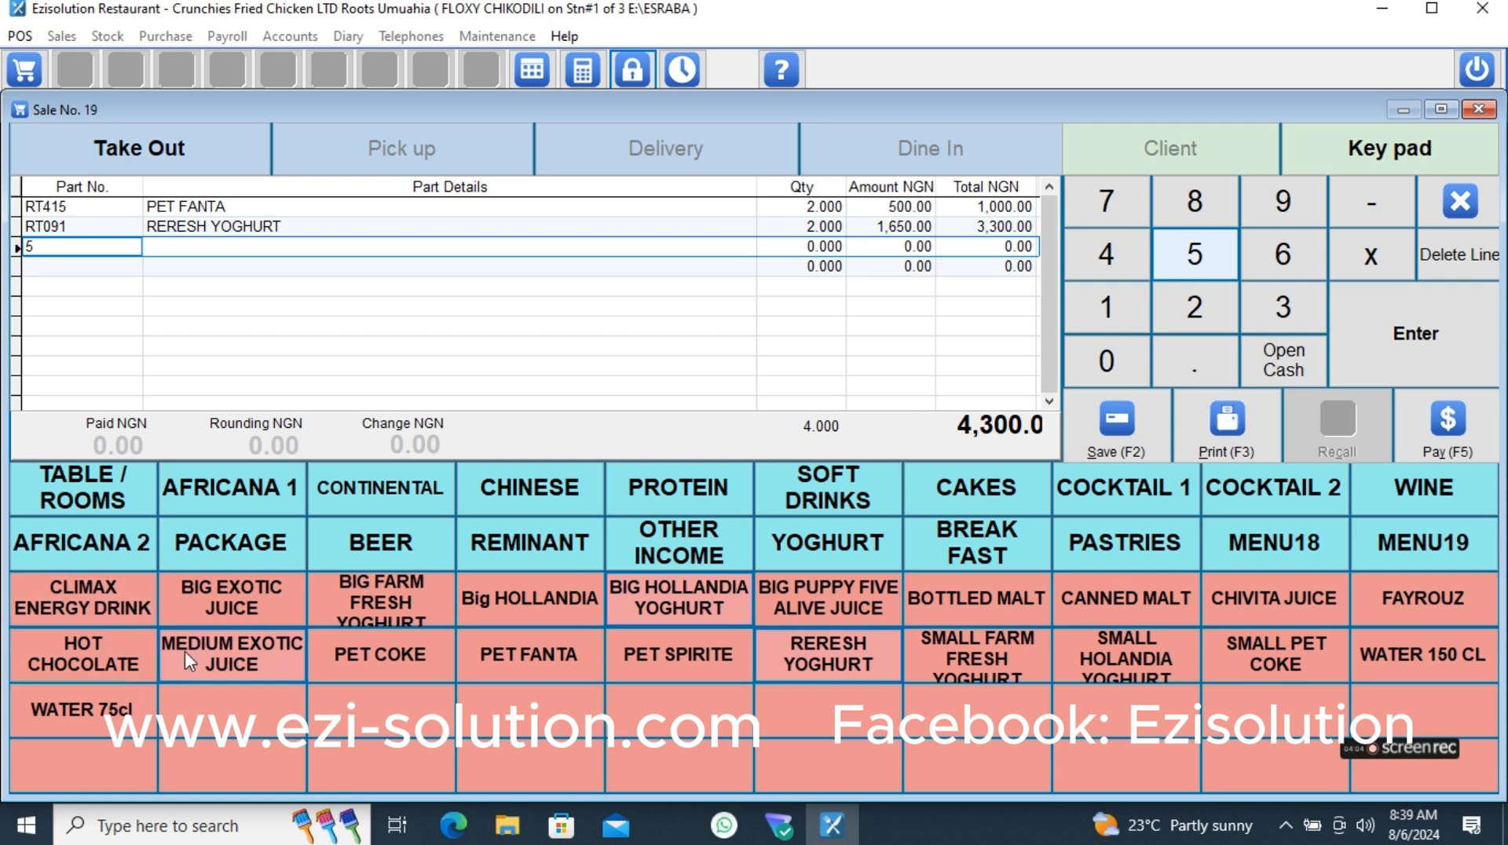
left_click(206, 668)
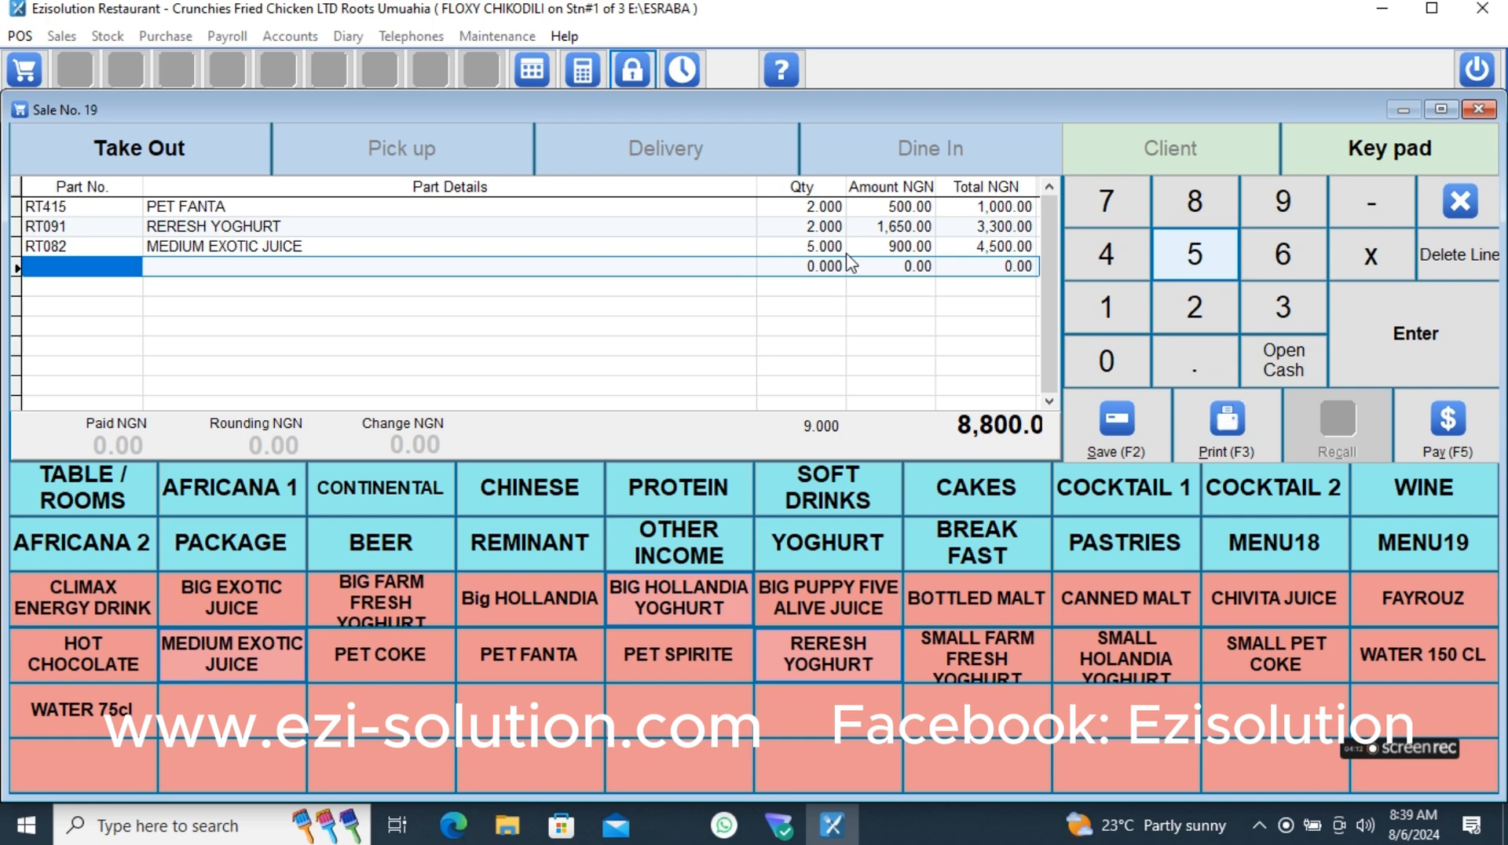
- Mark TABLE 04 as in use with 3 adult guests and print the order to that table
left_click(82, 503)
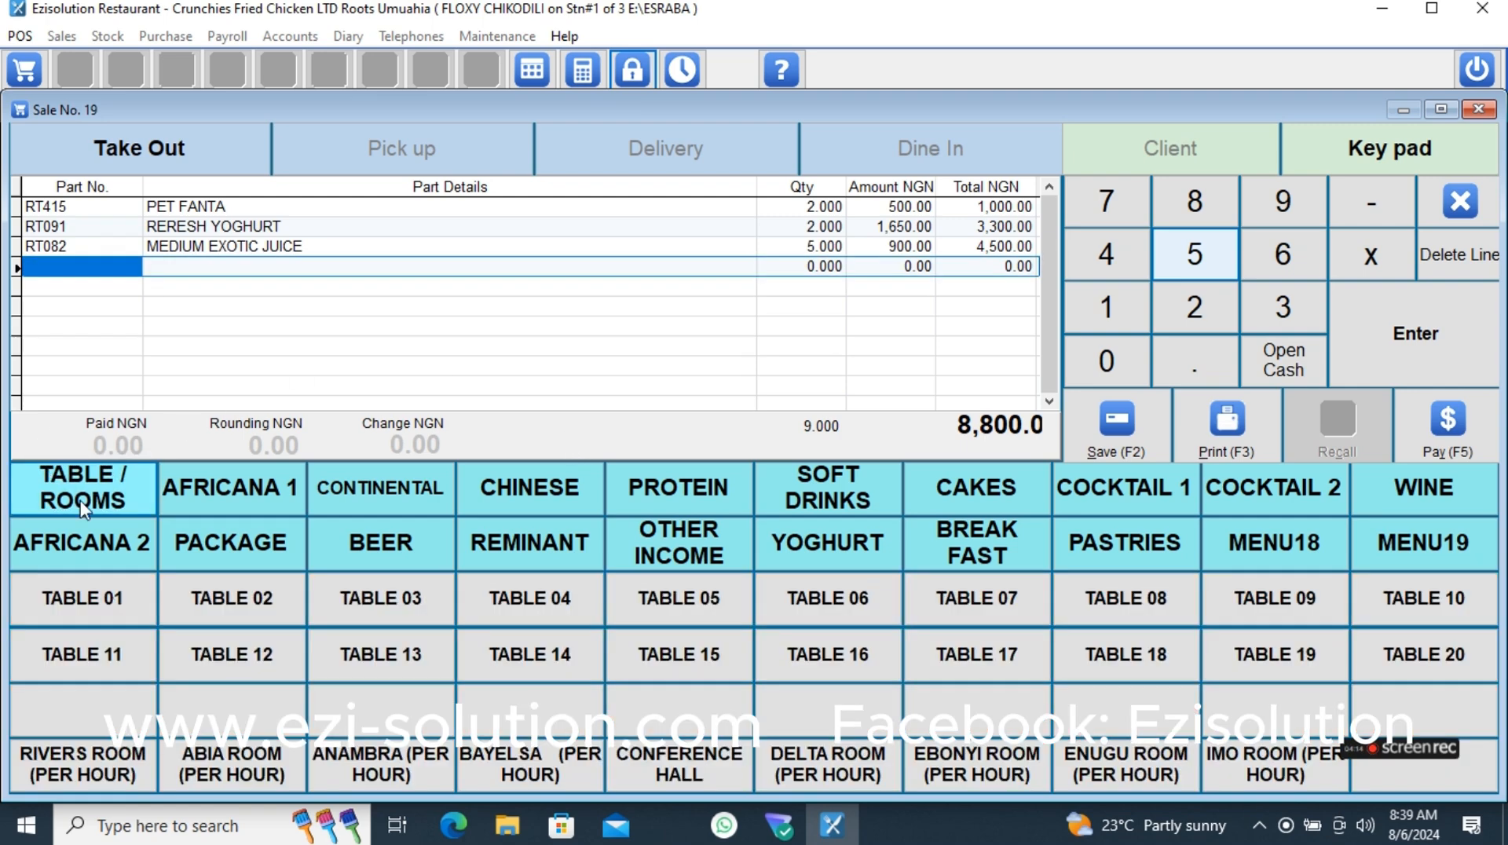
left_click(527, 607)
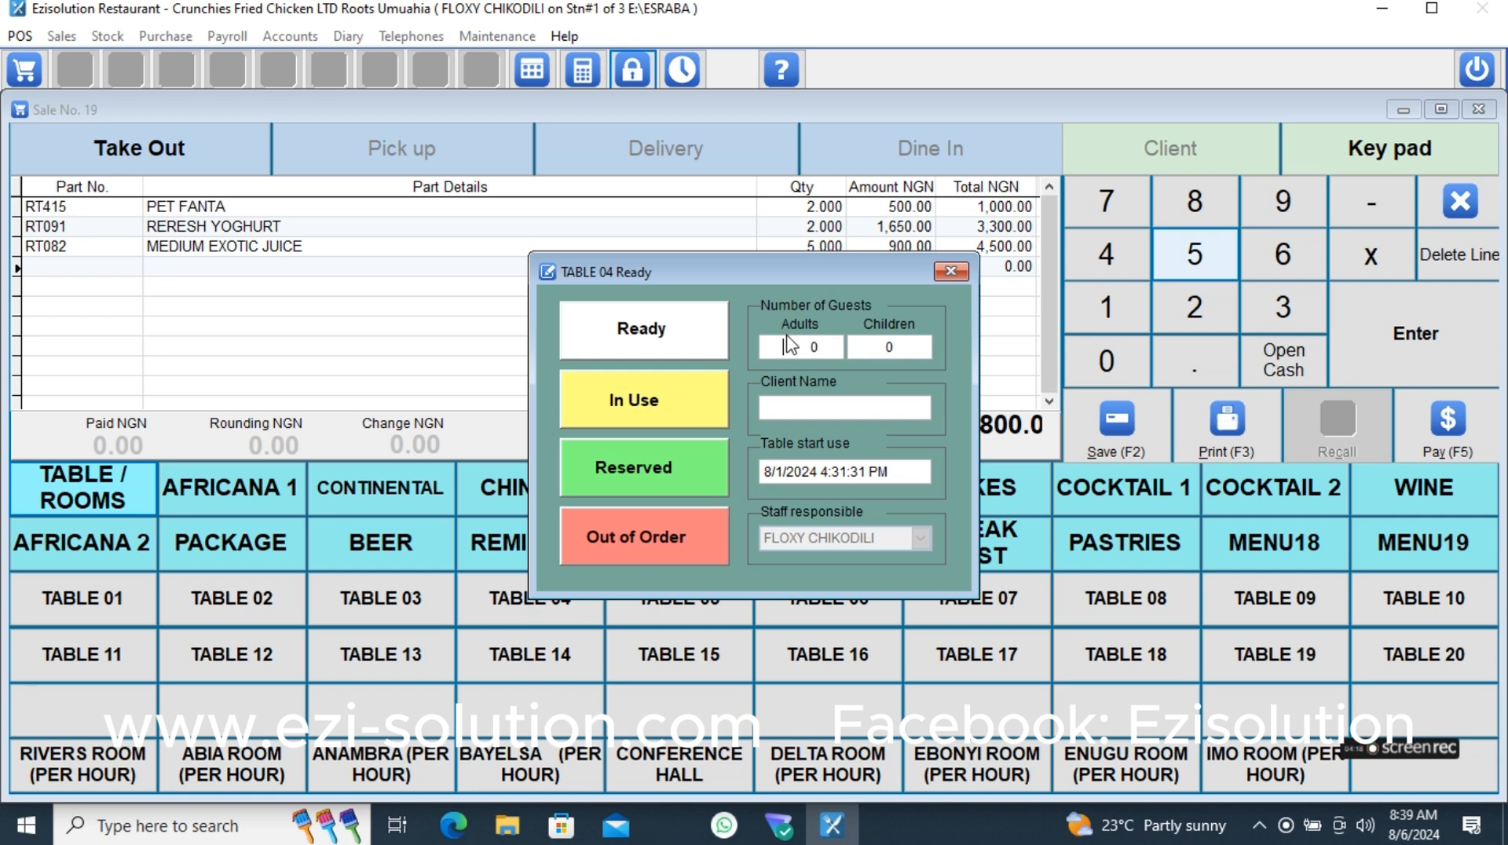
left_click_drag(786, 348, 860, 350)
type("3")
key("Return")
left_click(794, 353)
left_click(672, 401)
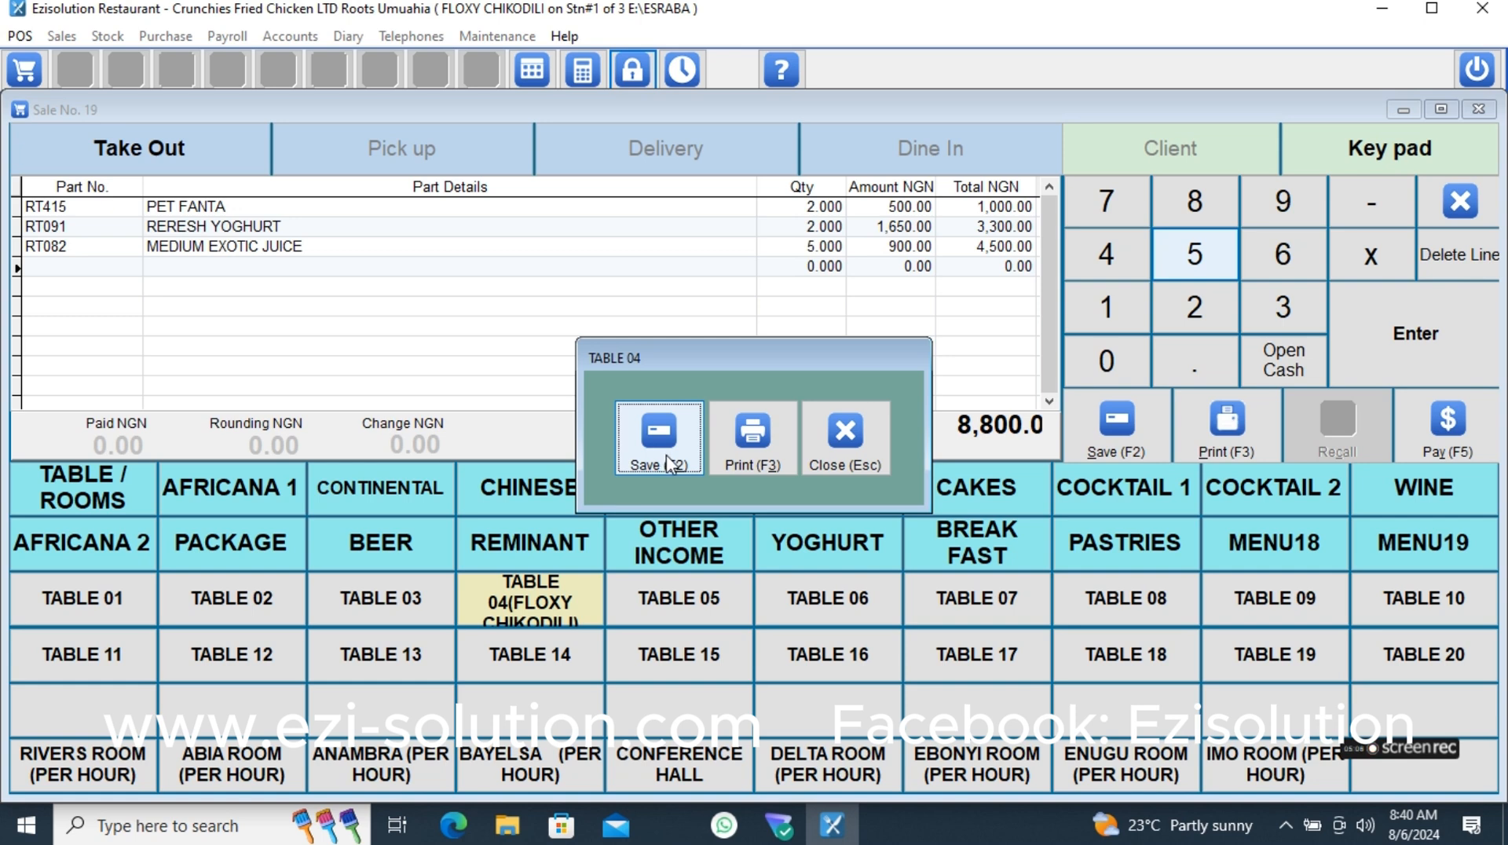
left_click(748, 463)
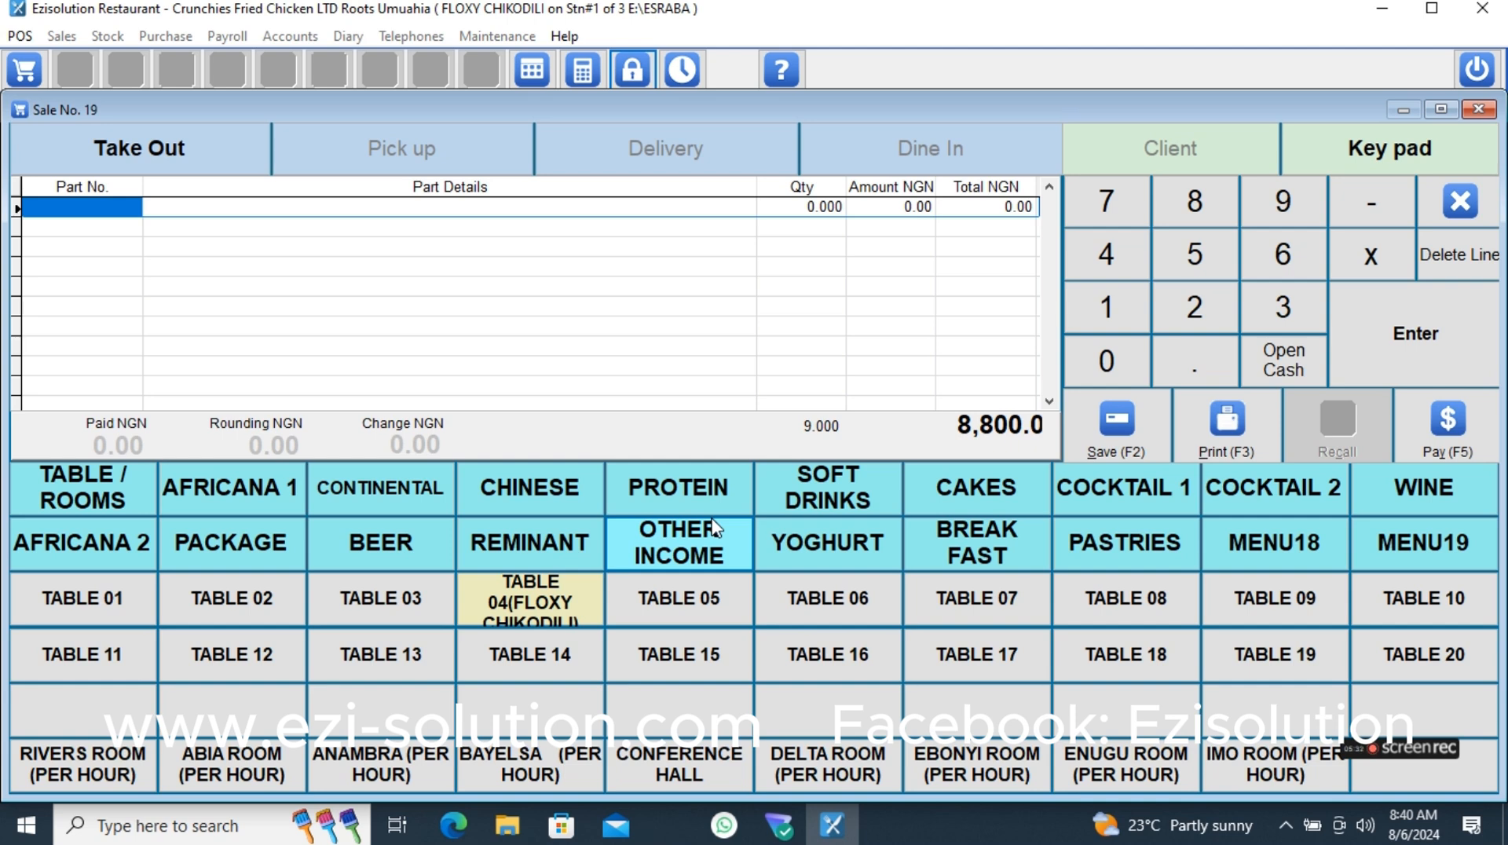
- Start another order with one BIG FARM FRESH YOGHURT and one BIG EXOTIC JUICE from the soft drinks
left_click(817, 505)
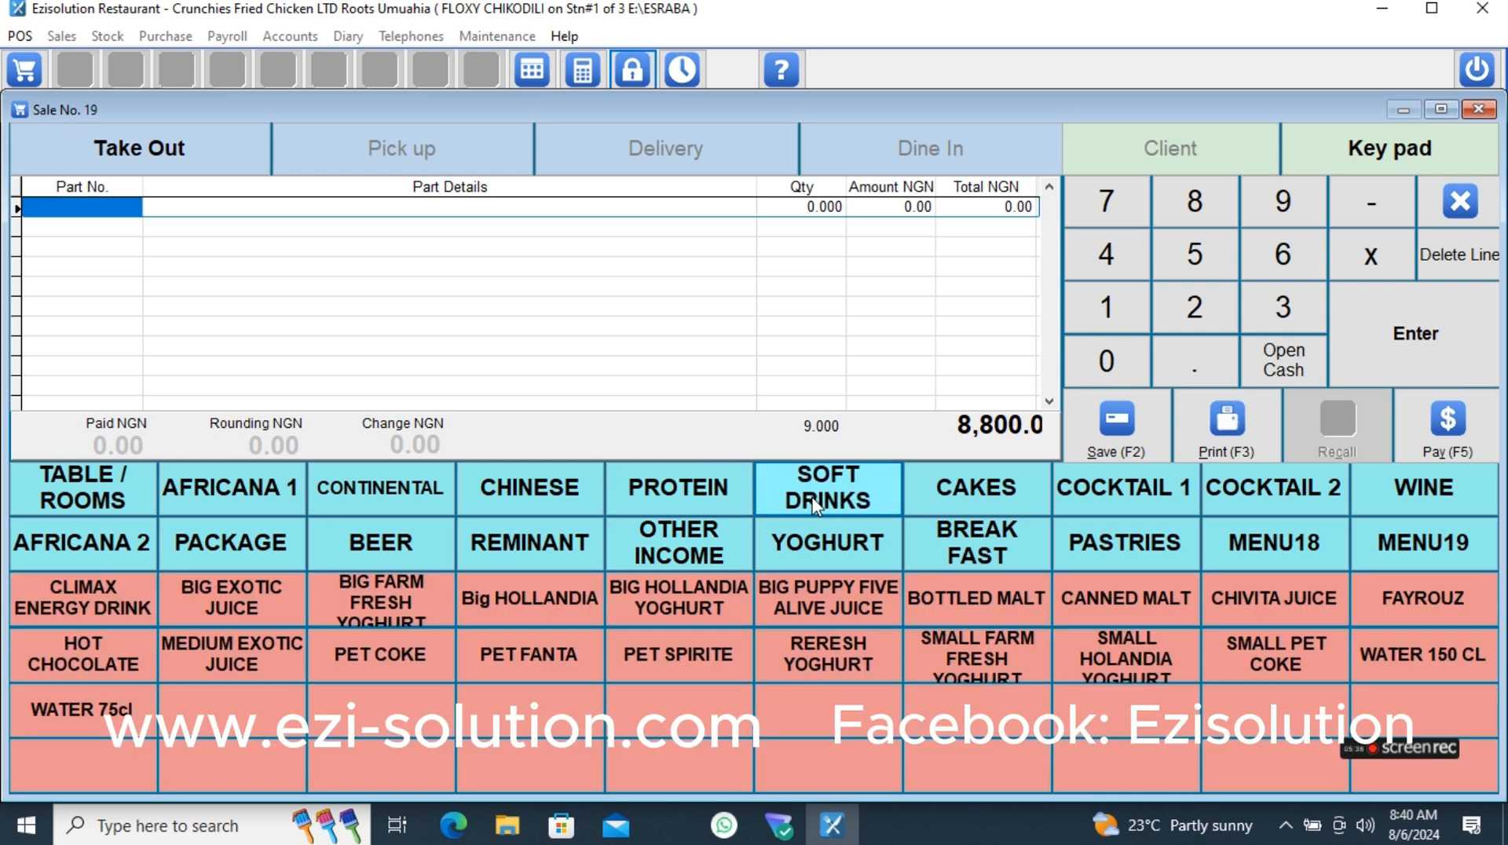
left_click(375, 616)
left_click(248, 614)
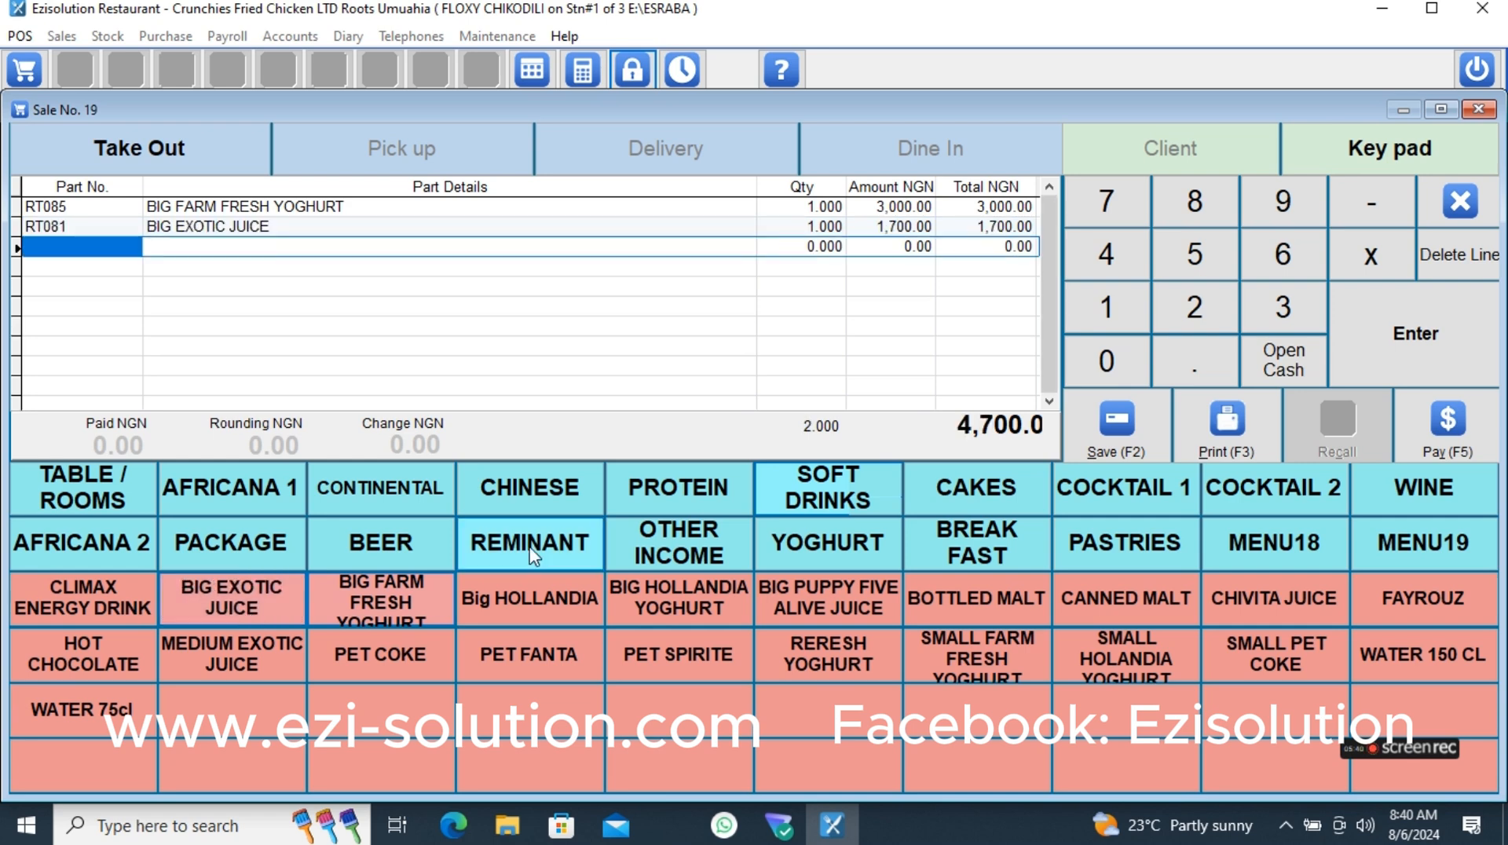
- Add one BIG FRESH JUICE, one BLUE LAGOON and one CHAPMAN from the COCKTAIL 1 category
left_click(1117, 495)
left_click(522, 612)
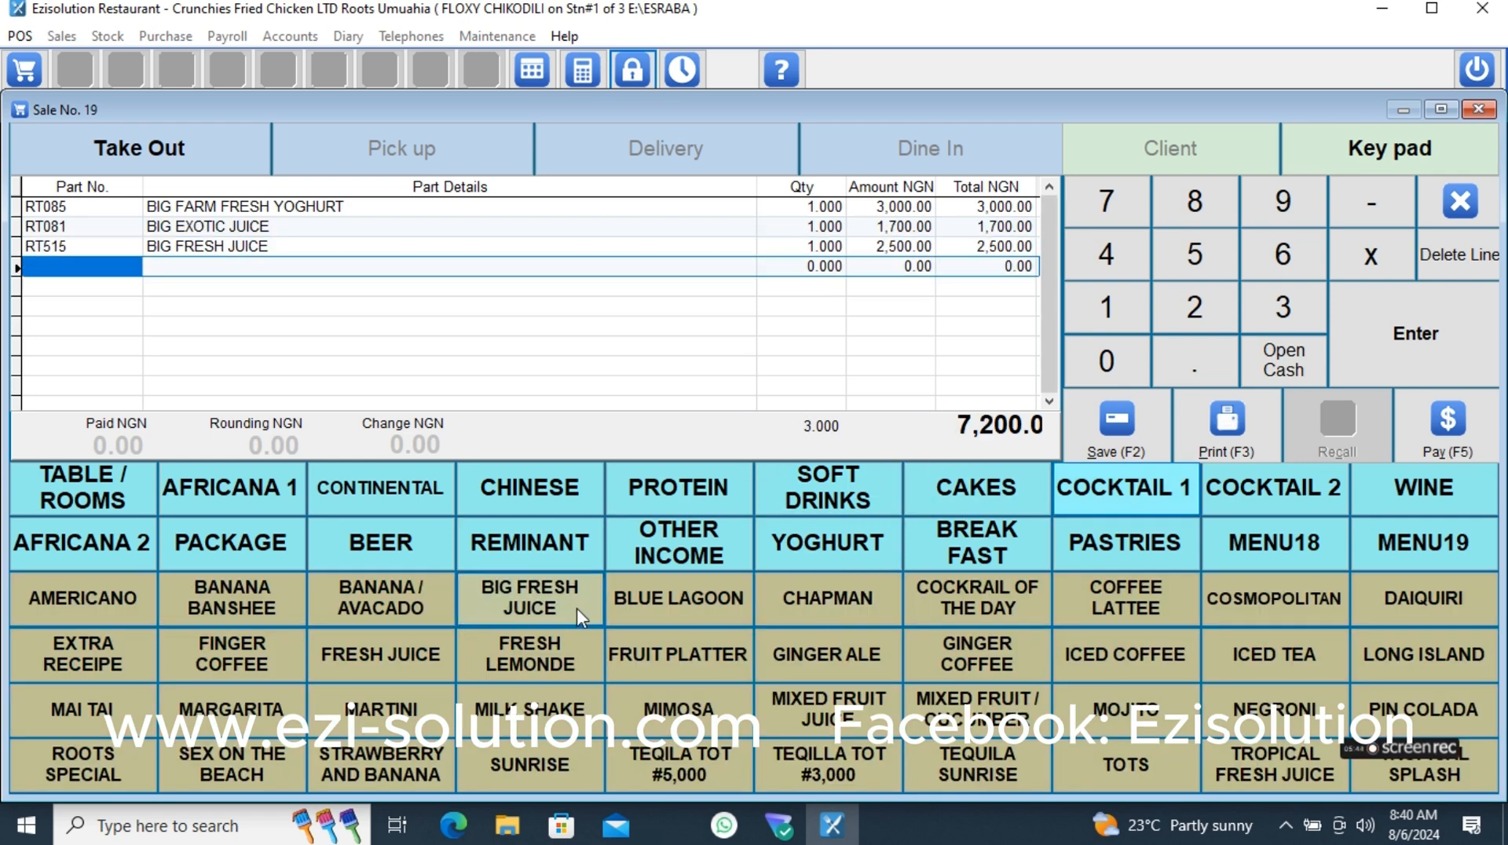
left_click(680, 598)
left_click(828, 603)
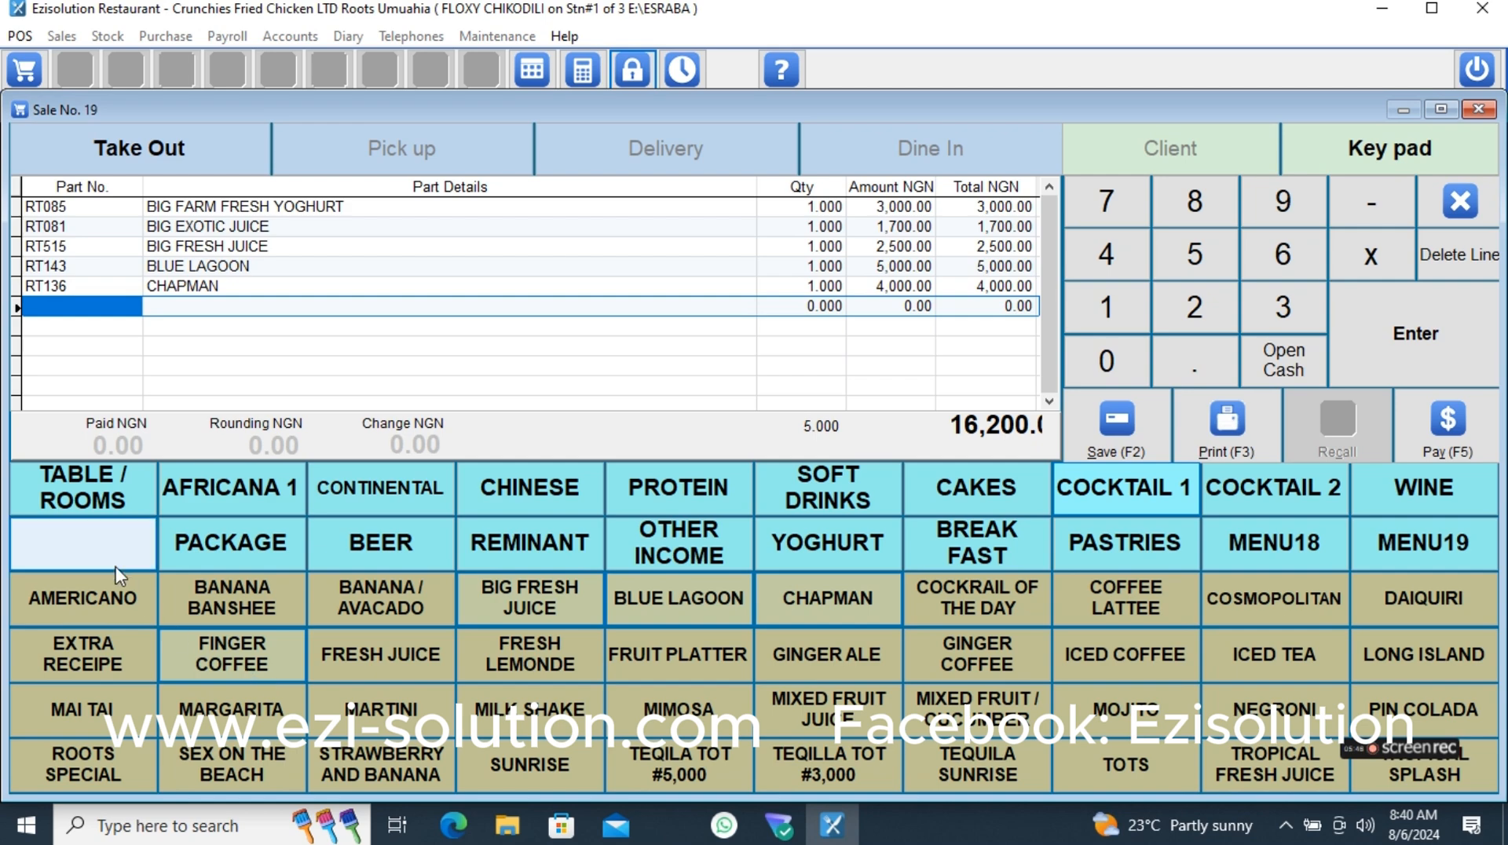
- Add one BUKA STEW, one BUKA STEW PROTEIN, one DRY CAT FISH and two MOIMOI from the AFRICANA 1 category
left_click(231, 488)
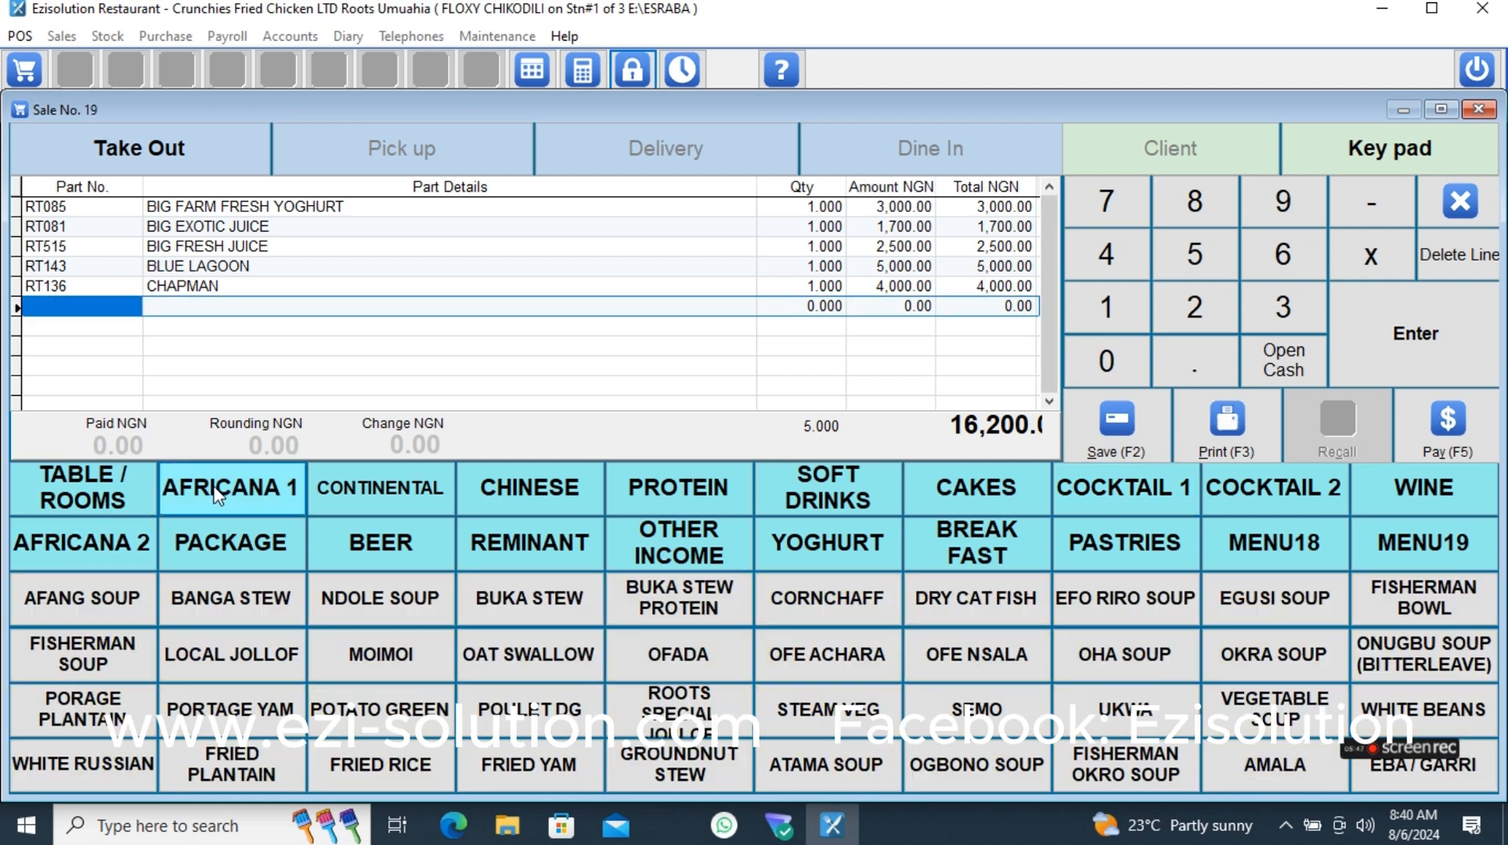
left_click(498, 604)
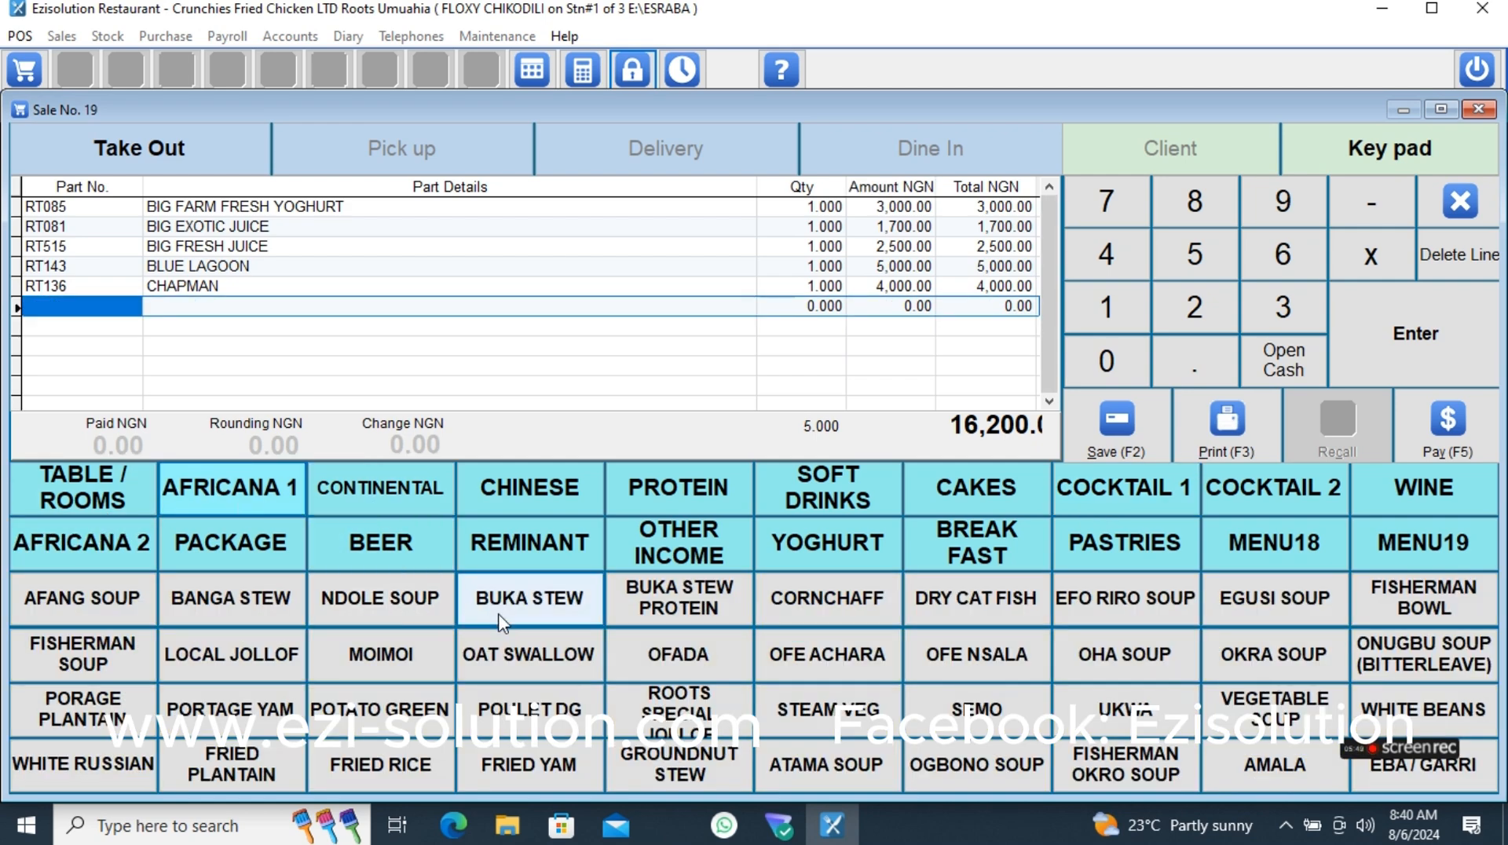
left_click(729, 600)
left_click(974, 600)
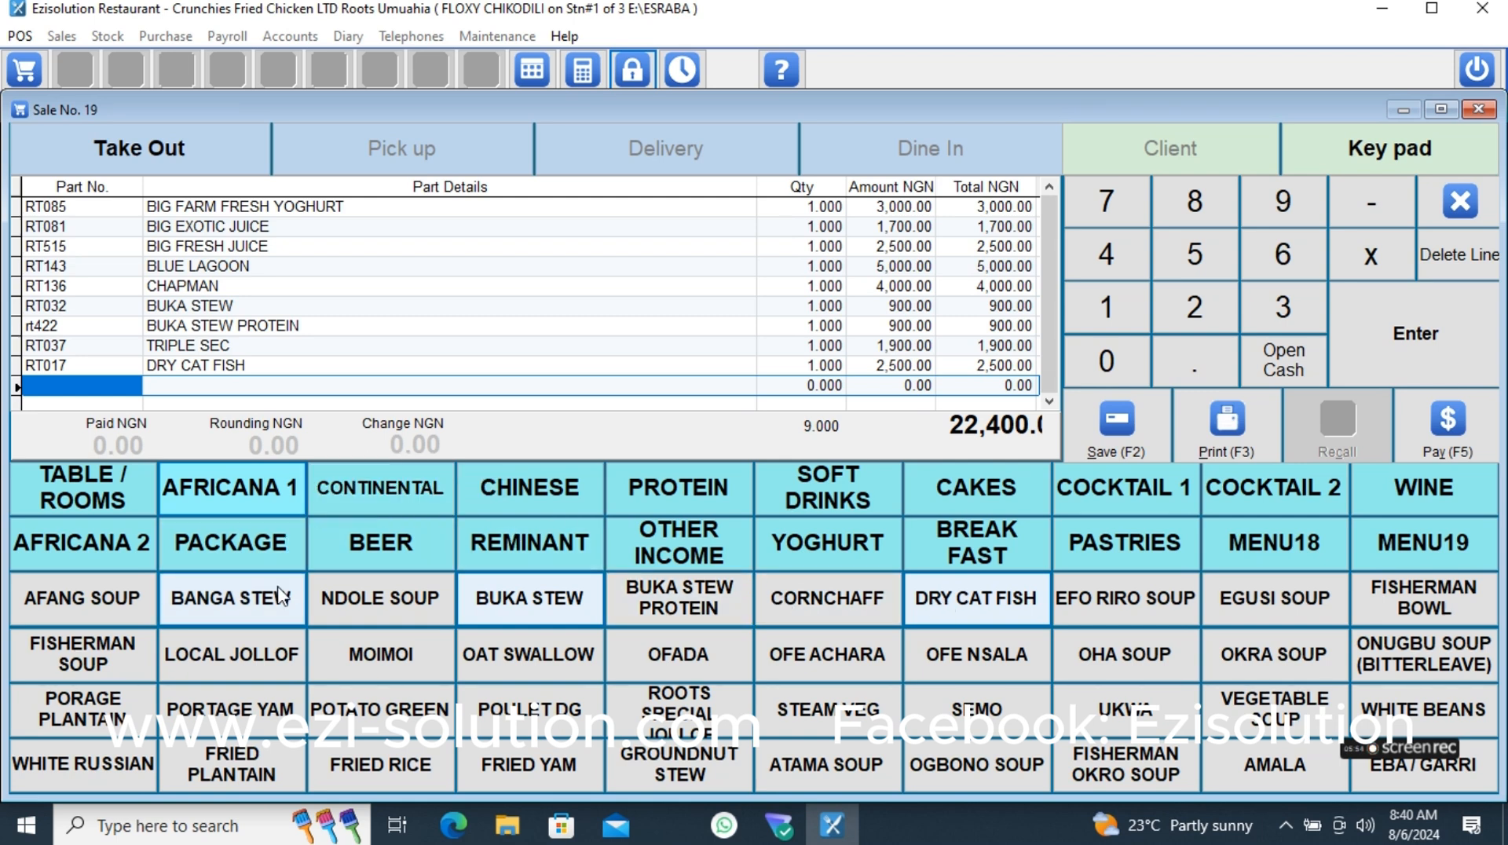
double_click(399, 670)
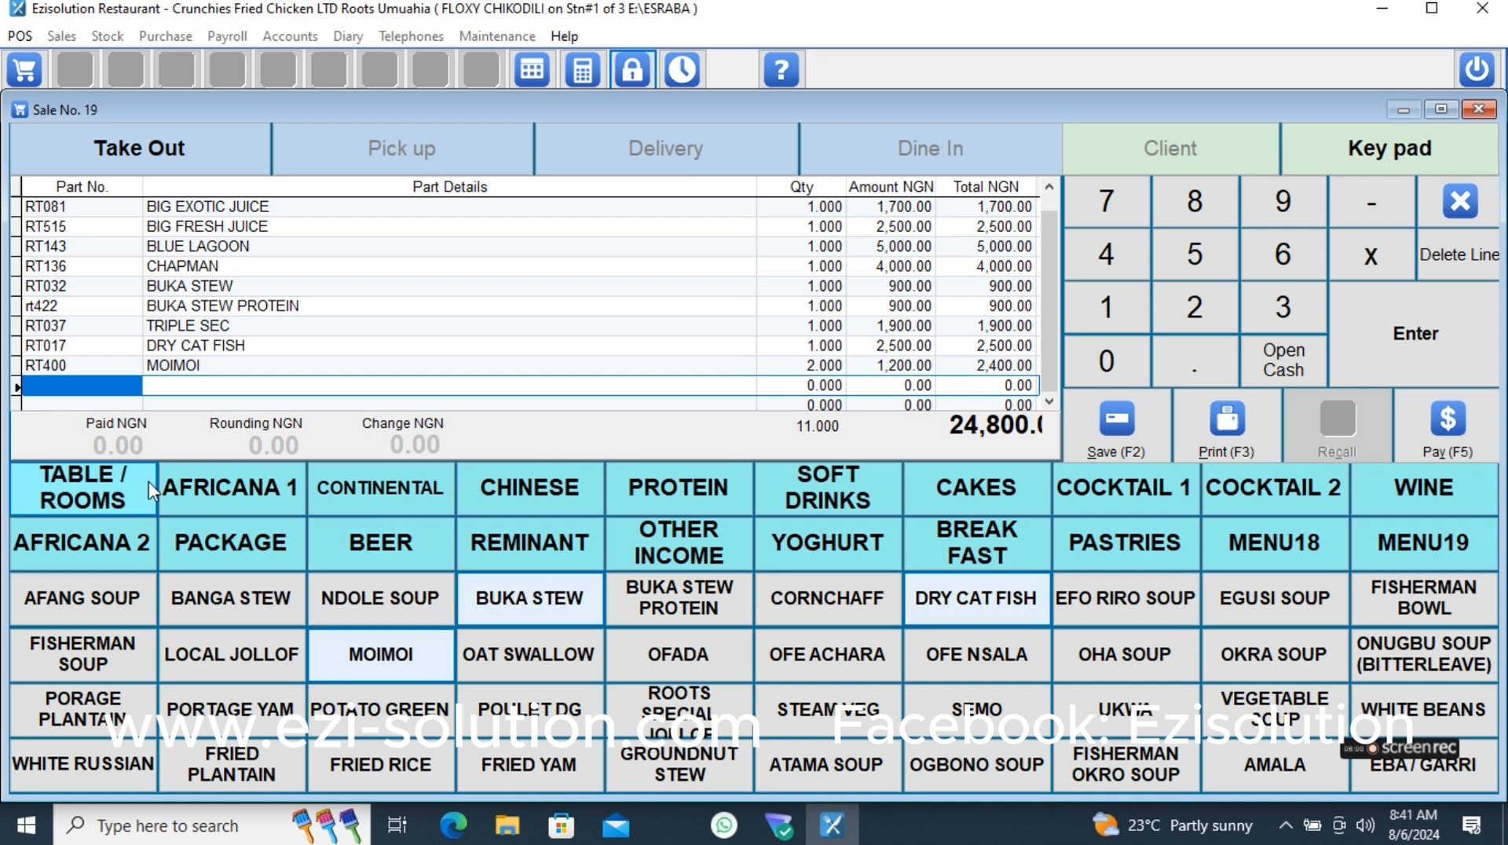
- Add one PET FANTA, one PET SPIRITE and one PET COKE from the soft drinks
left_click(809, 509)
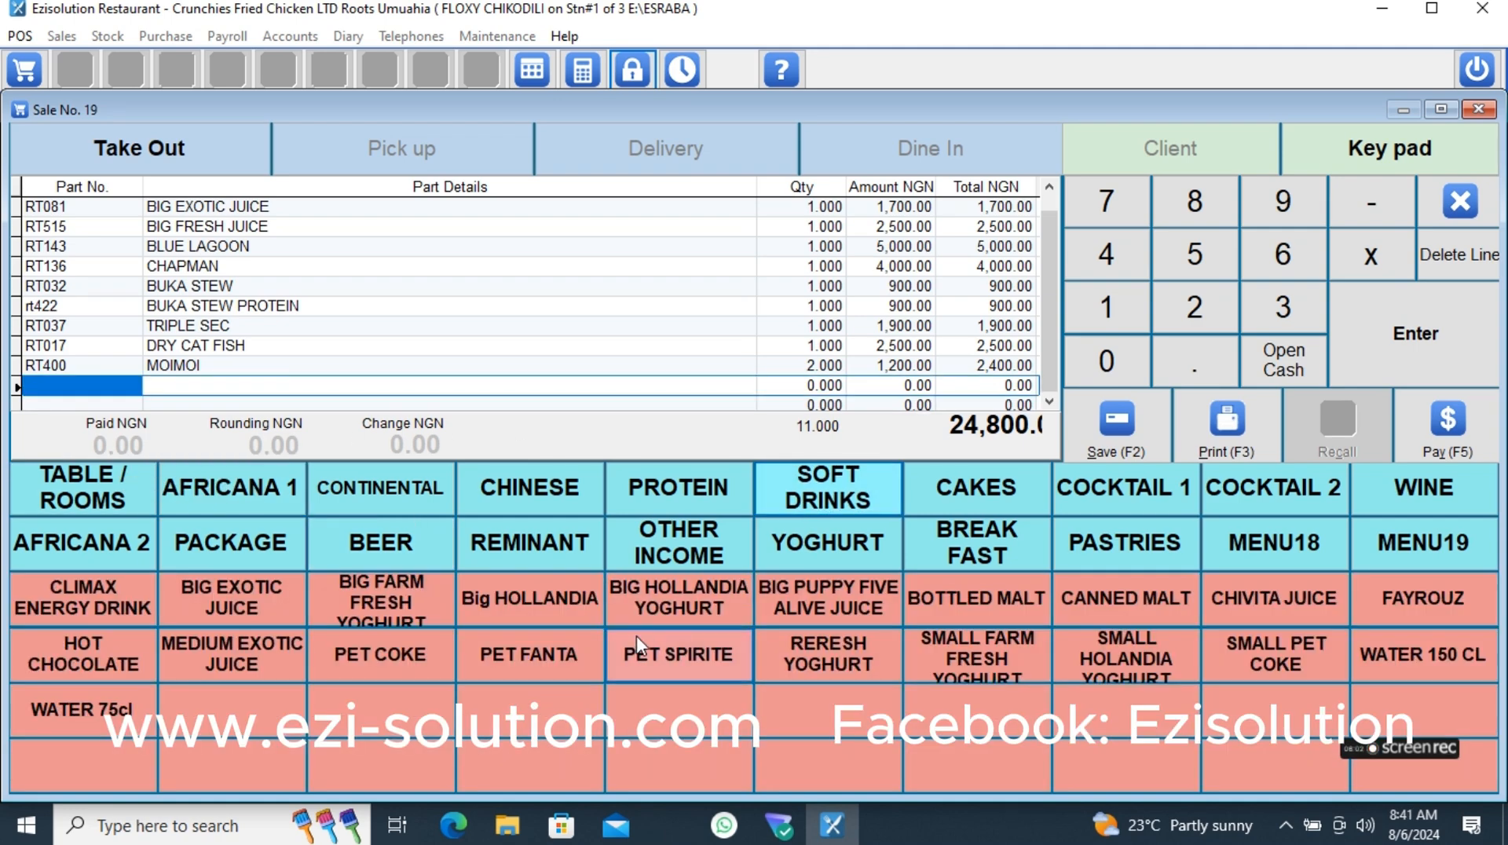
left_click(503, 653)
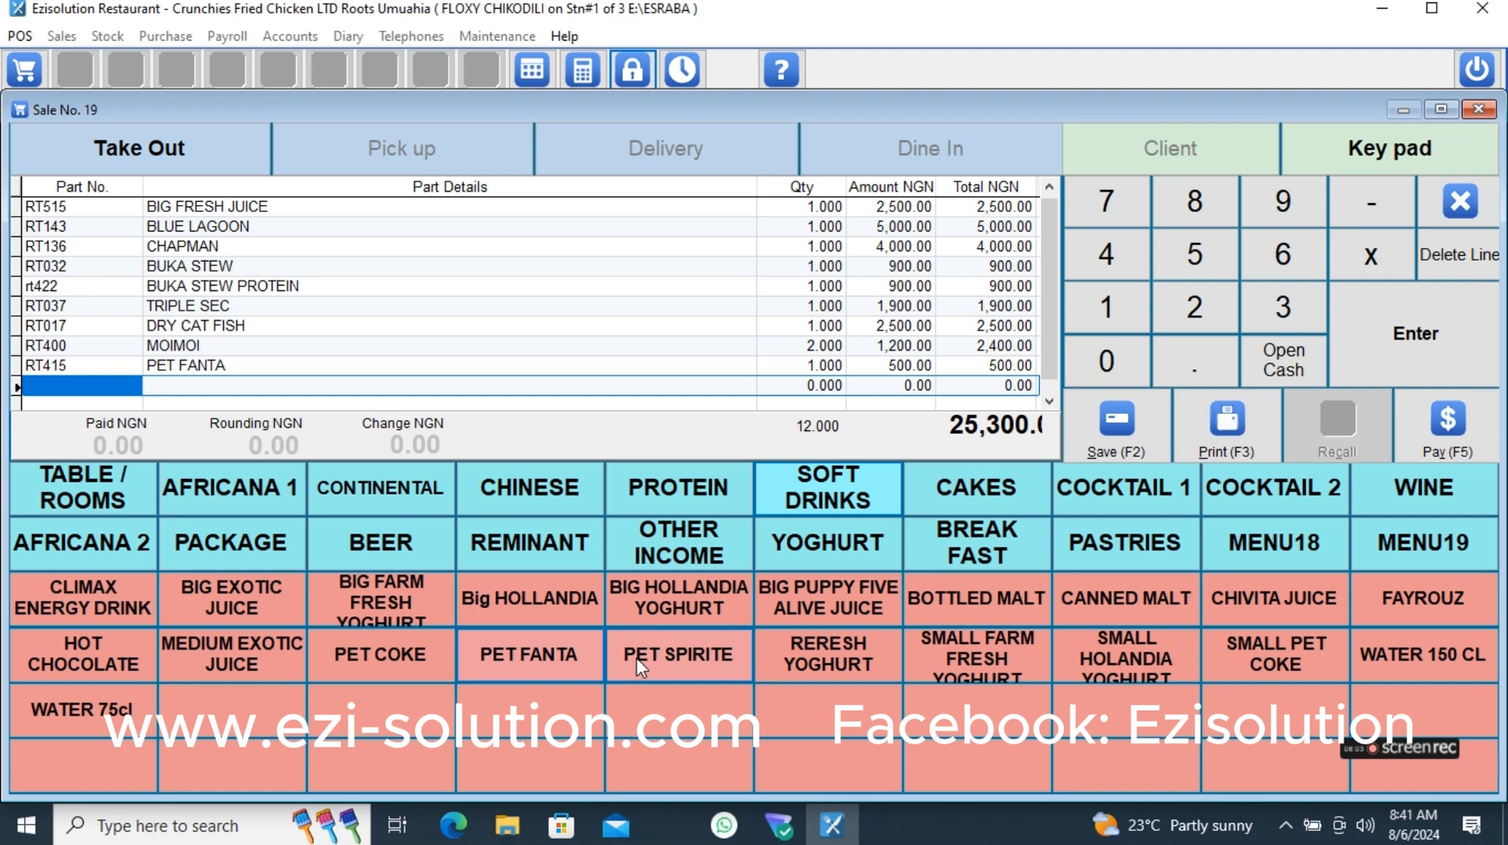
left_click(687, 649)
left_click(333, 665)
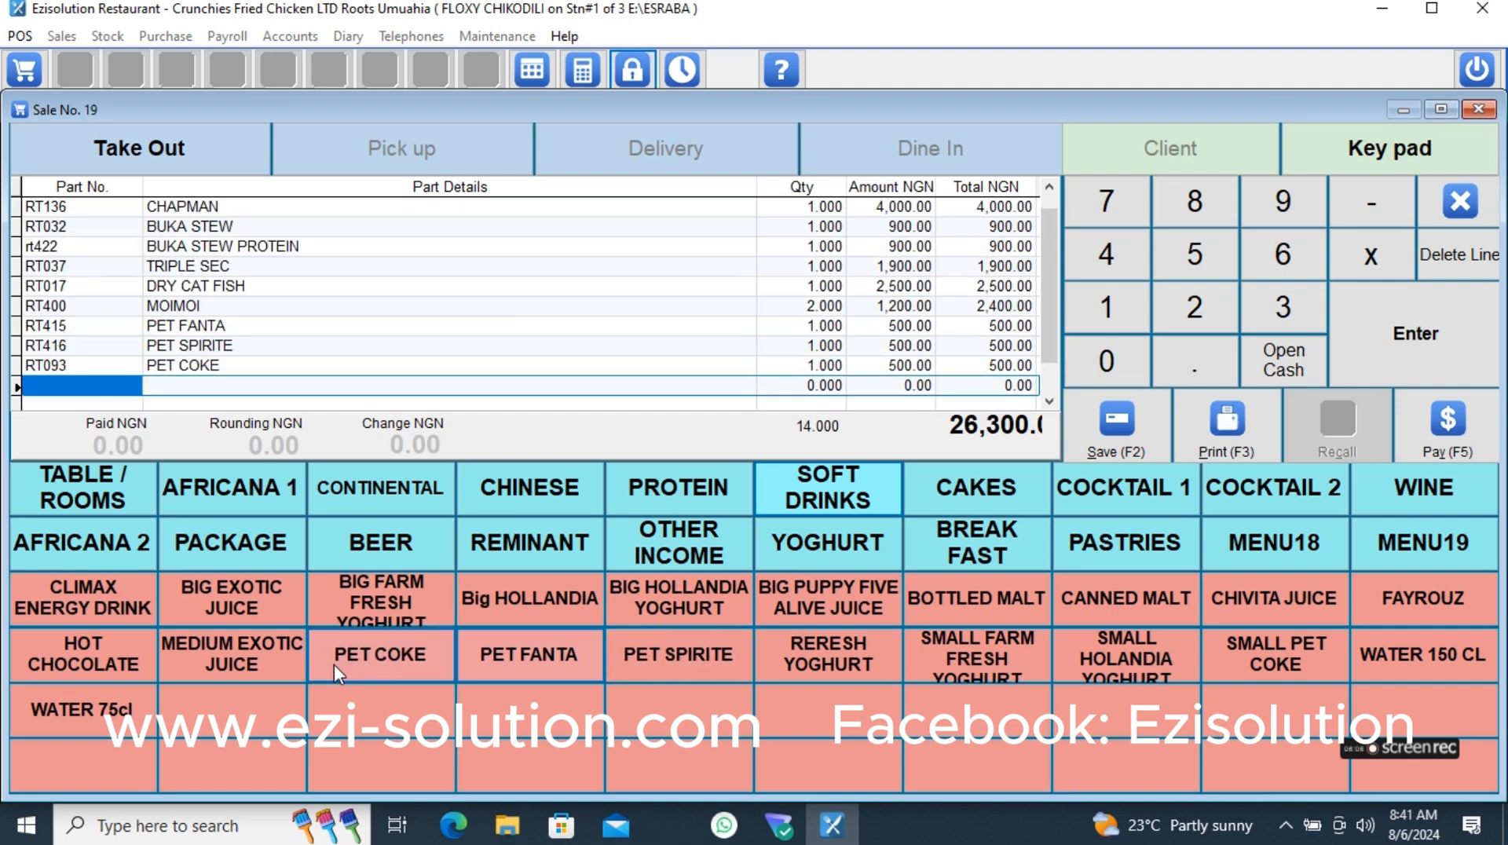
left_click(94, 481)
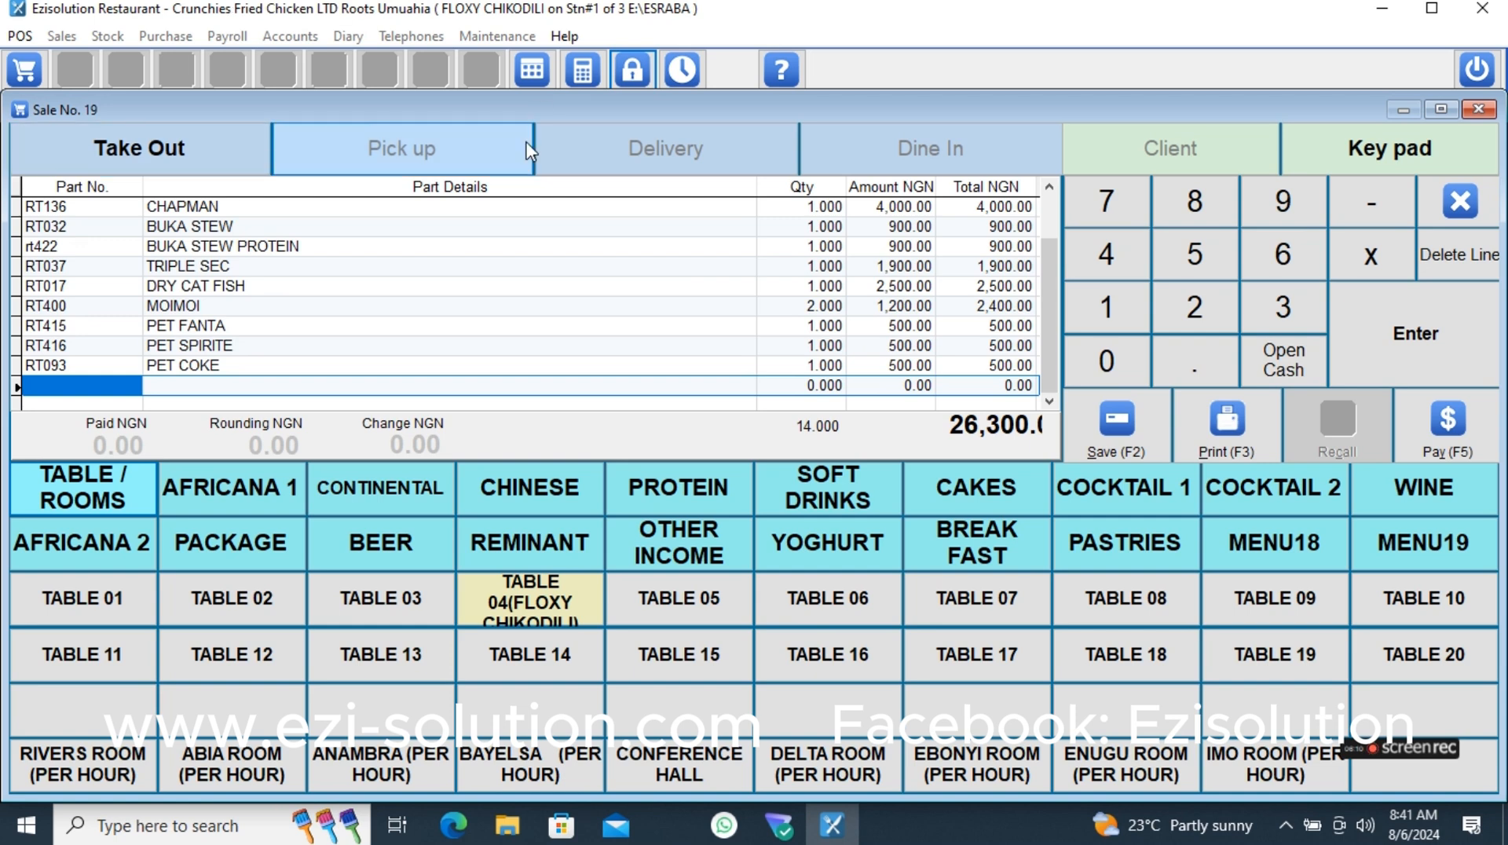
scroll(1048, 202, "up", 4)
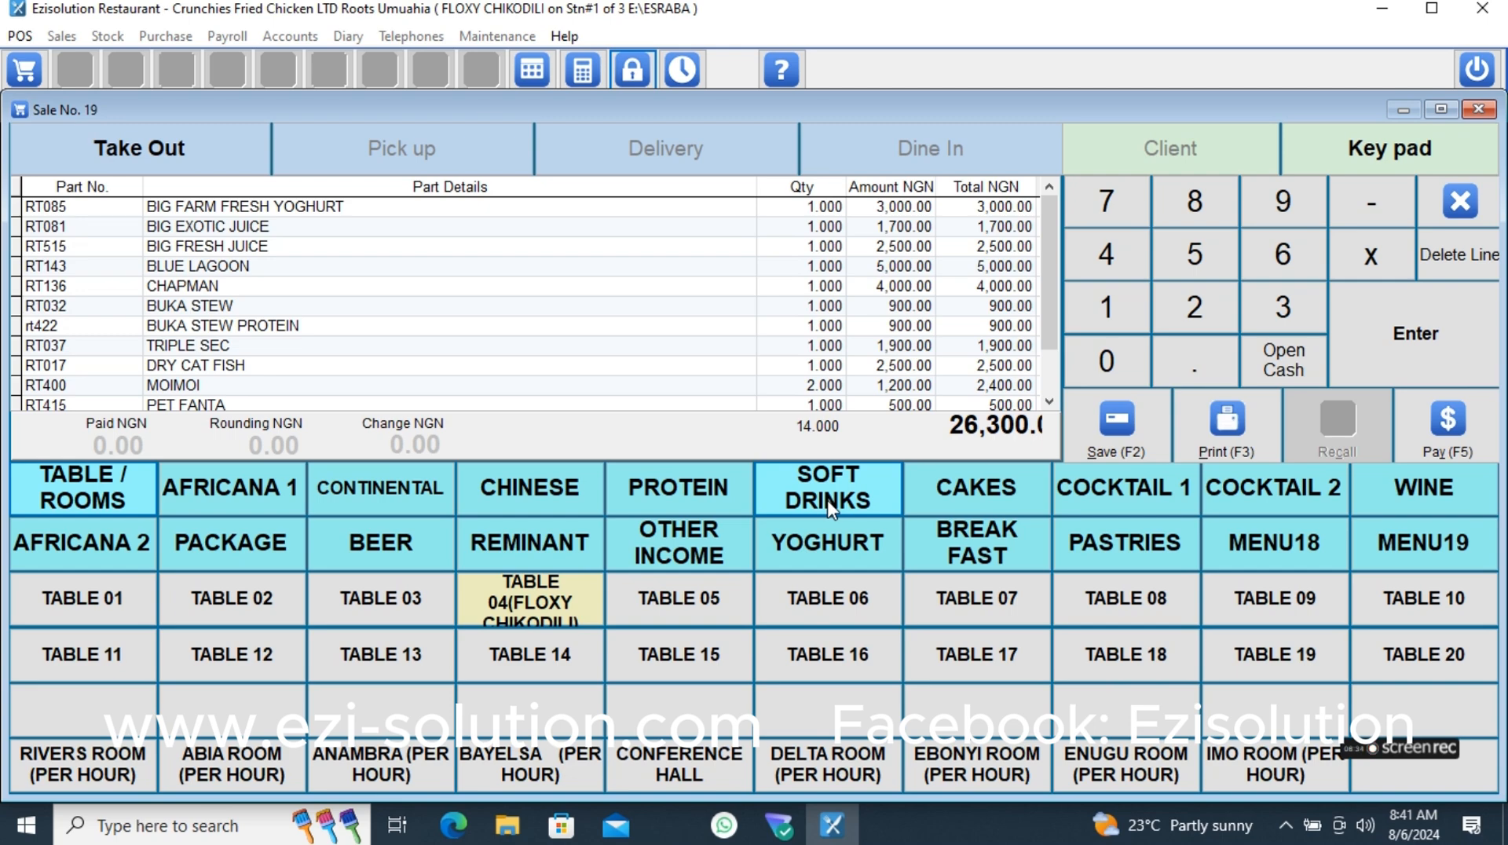
left_click(267, 501)
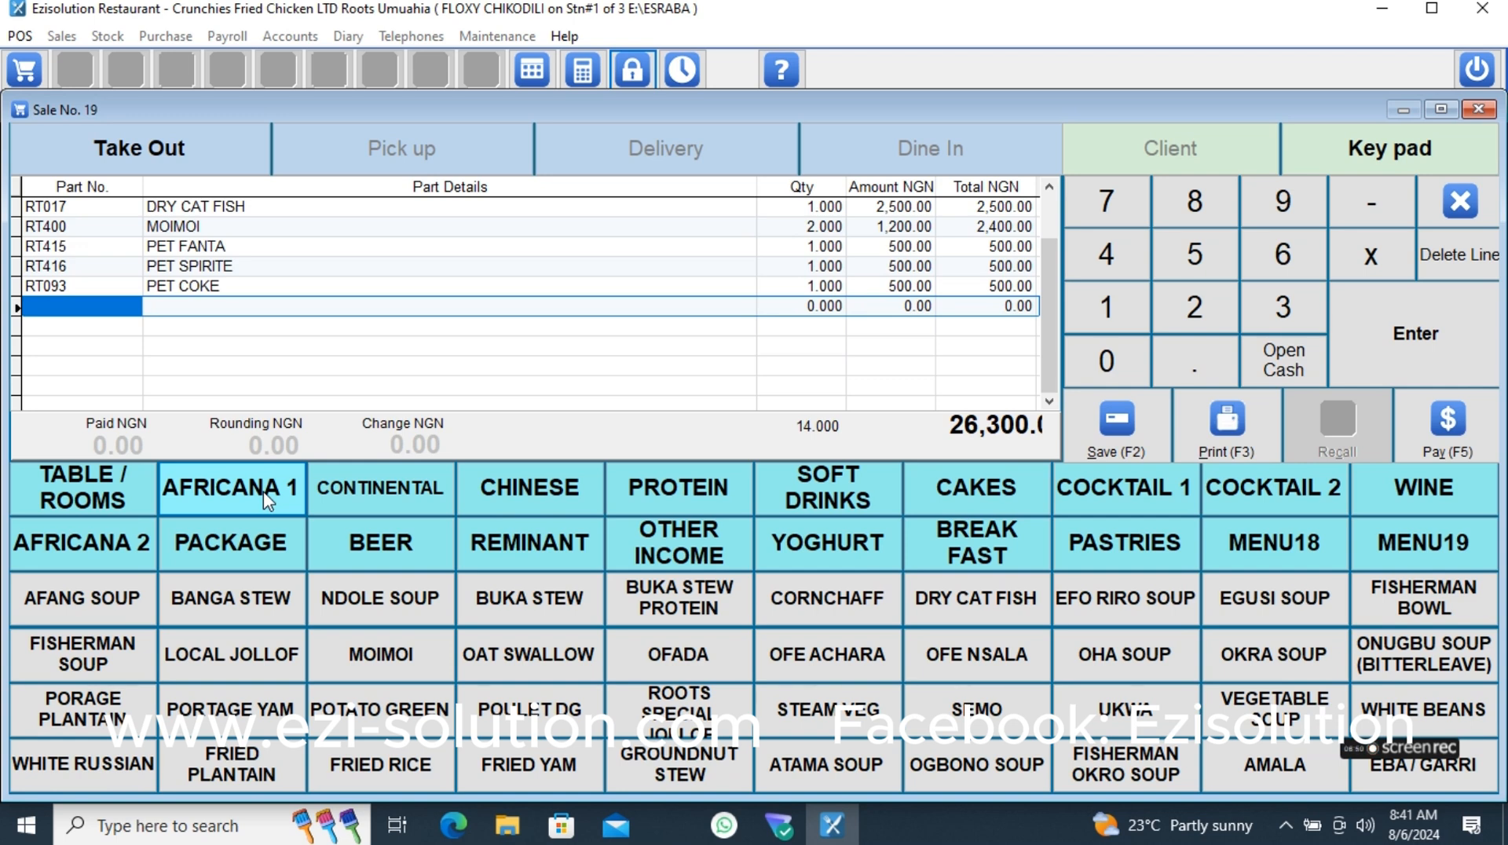
scroll(1045, 232, "up", 3)
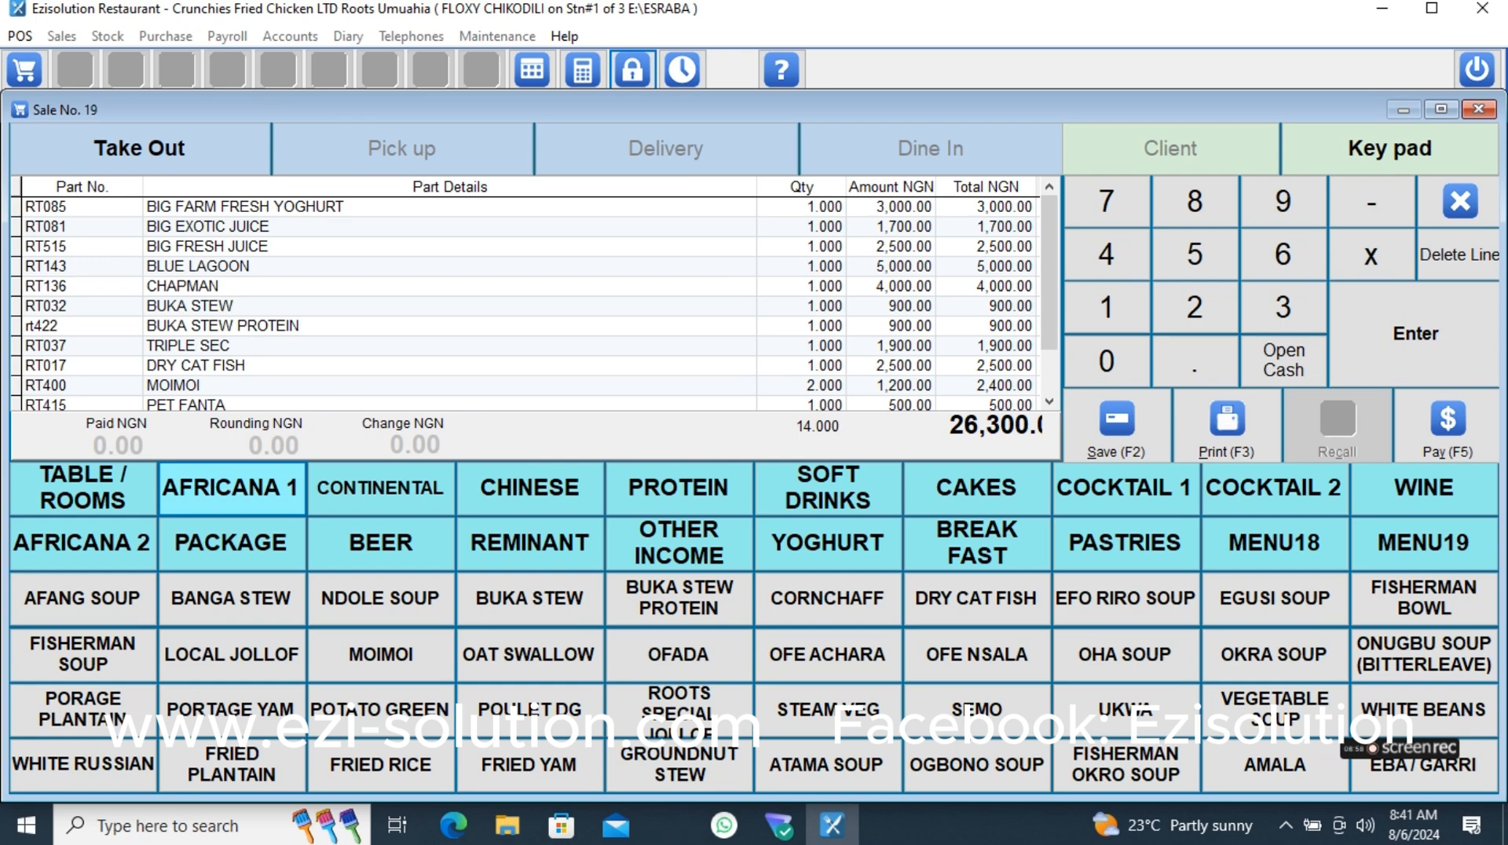
- Assign the order to TABLE 06 with 4 adults, mark the table as In Use and print the order
left_click(101, 490)
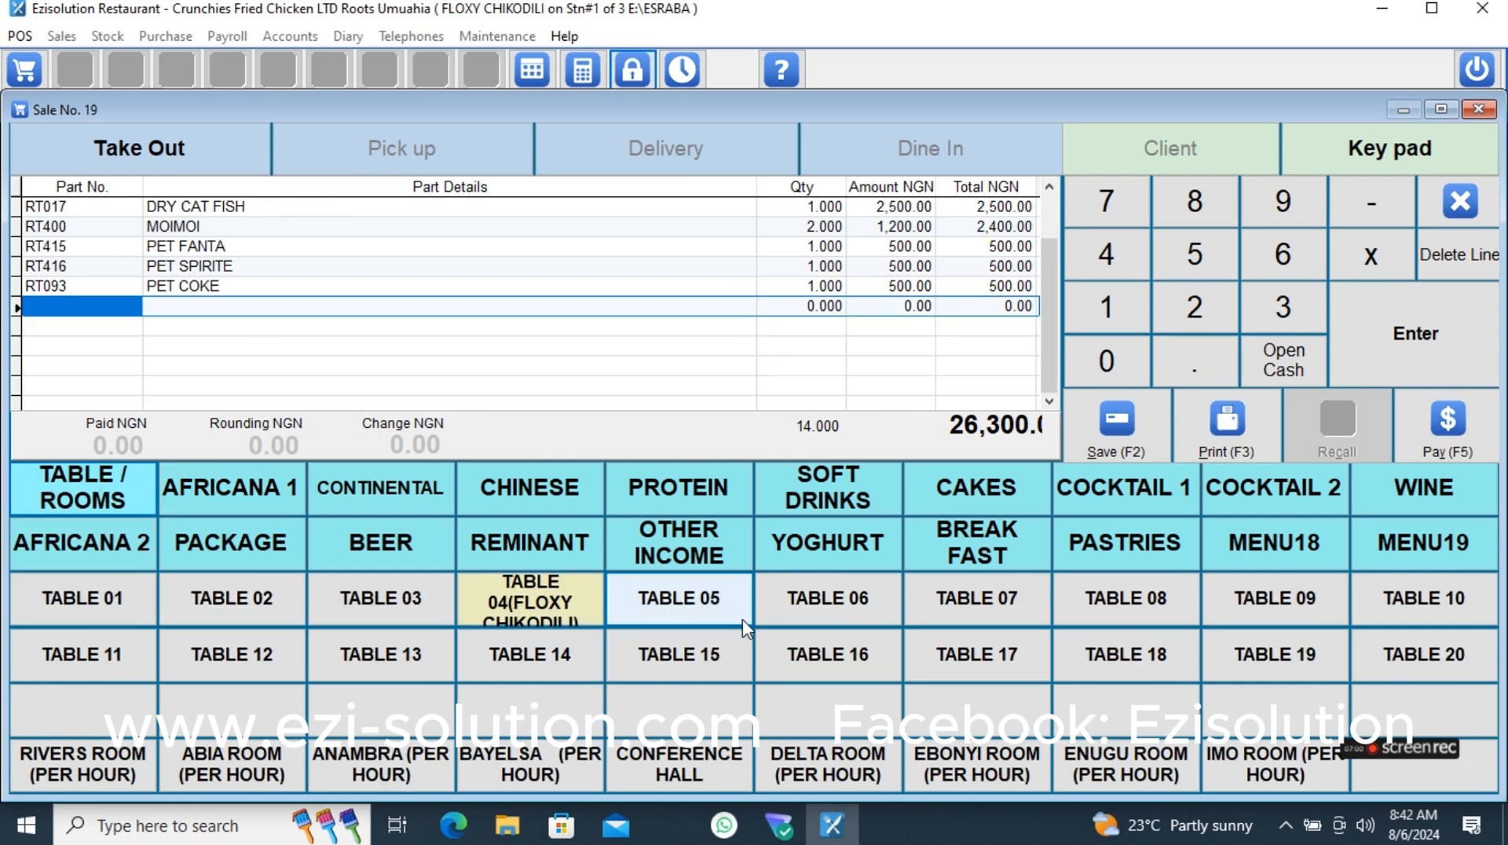
left_click(826, 611)
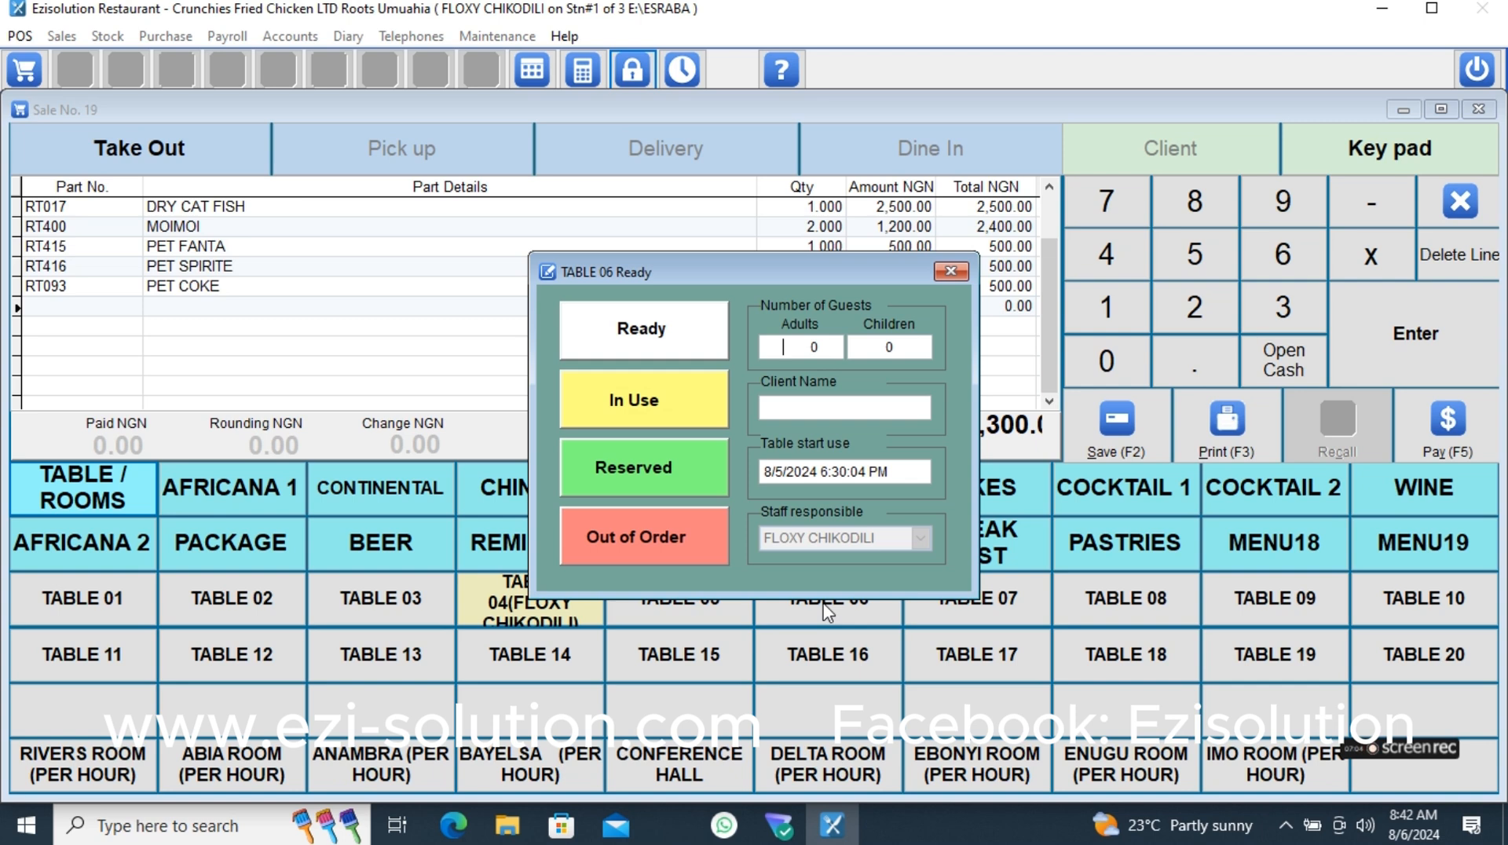
type("4")
key("Tab")
left_click(639, 407)
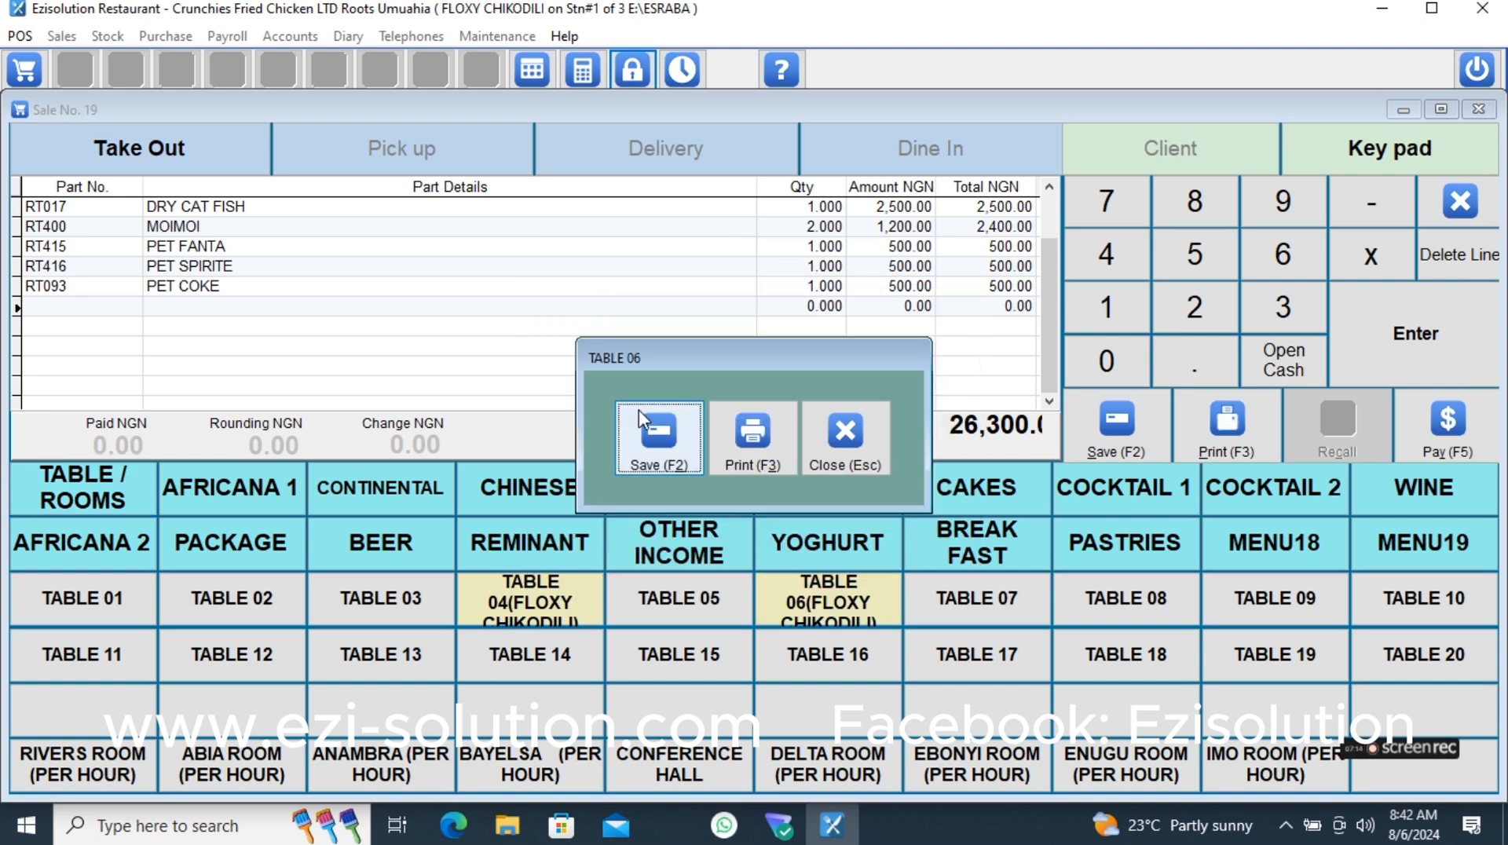
left_click(743, 459)
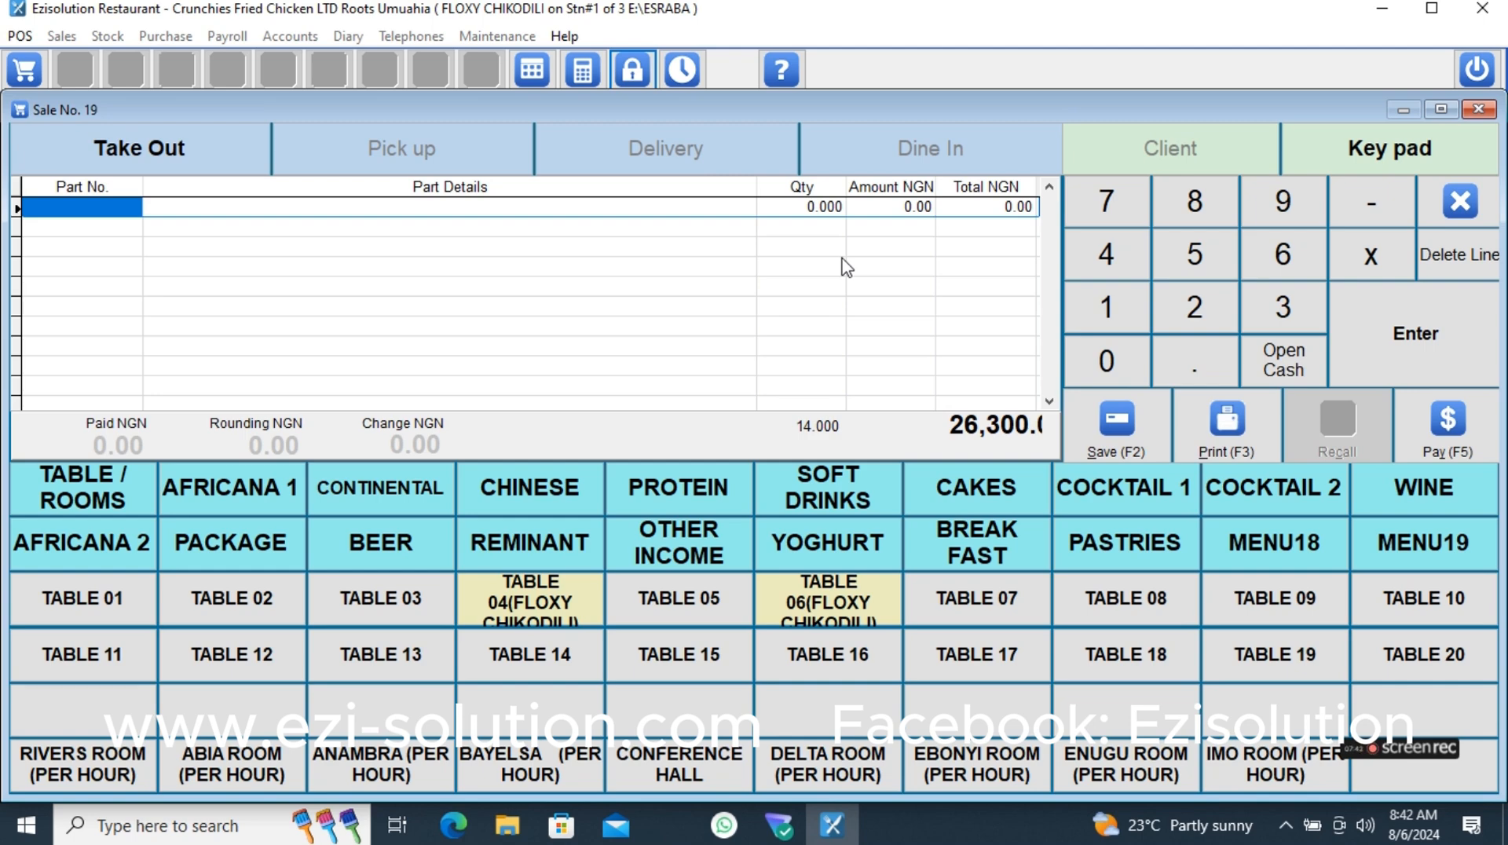
- Review the items ordered on TABLE 06, then close the table's details
left_click(848, 613)
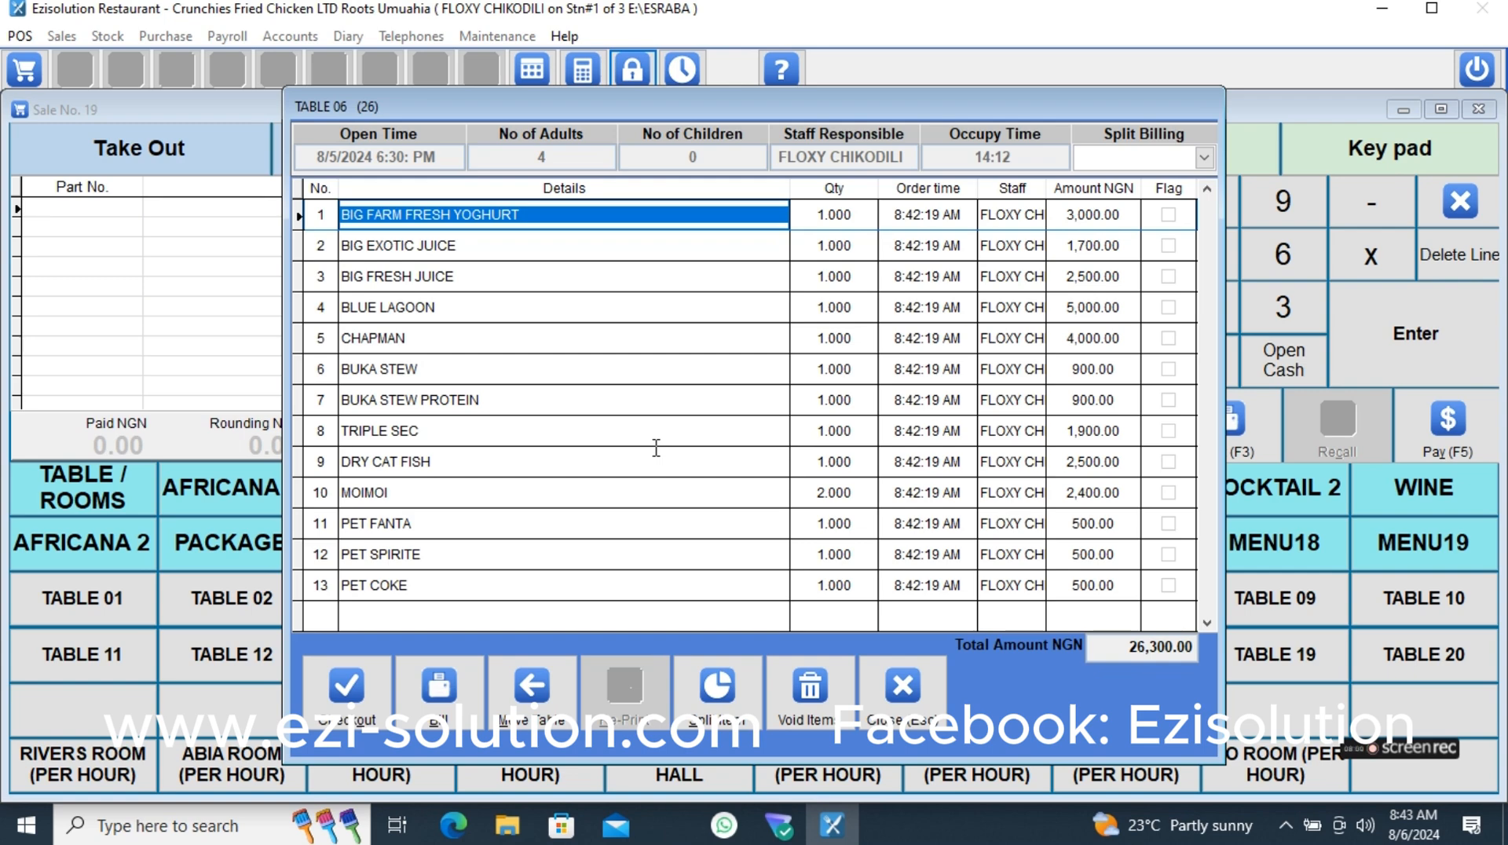
left_click(929, 711)
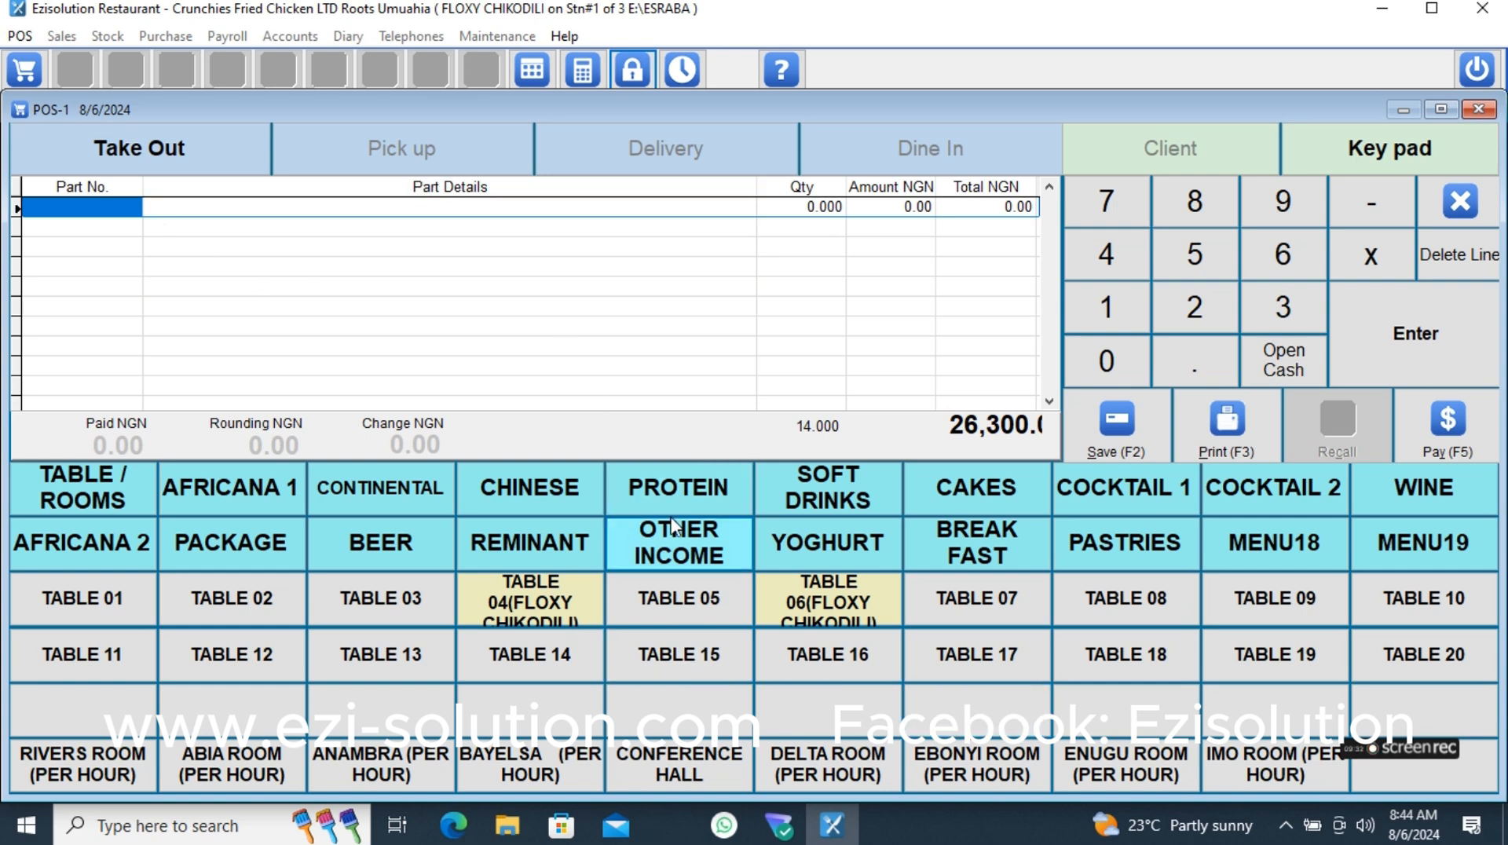
left_click(822, 620)
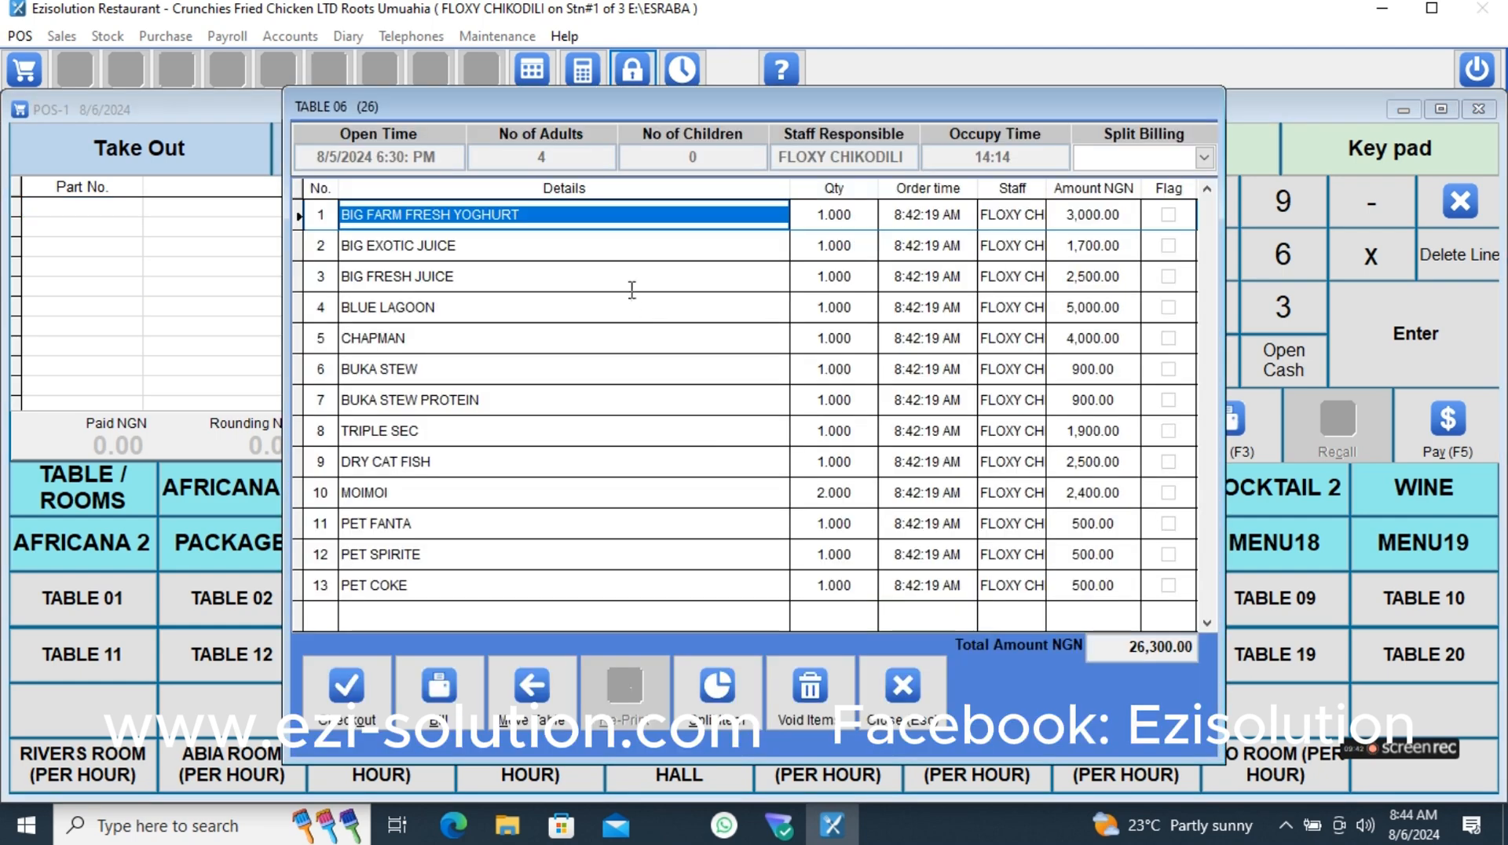
left_click(901, 685)
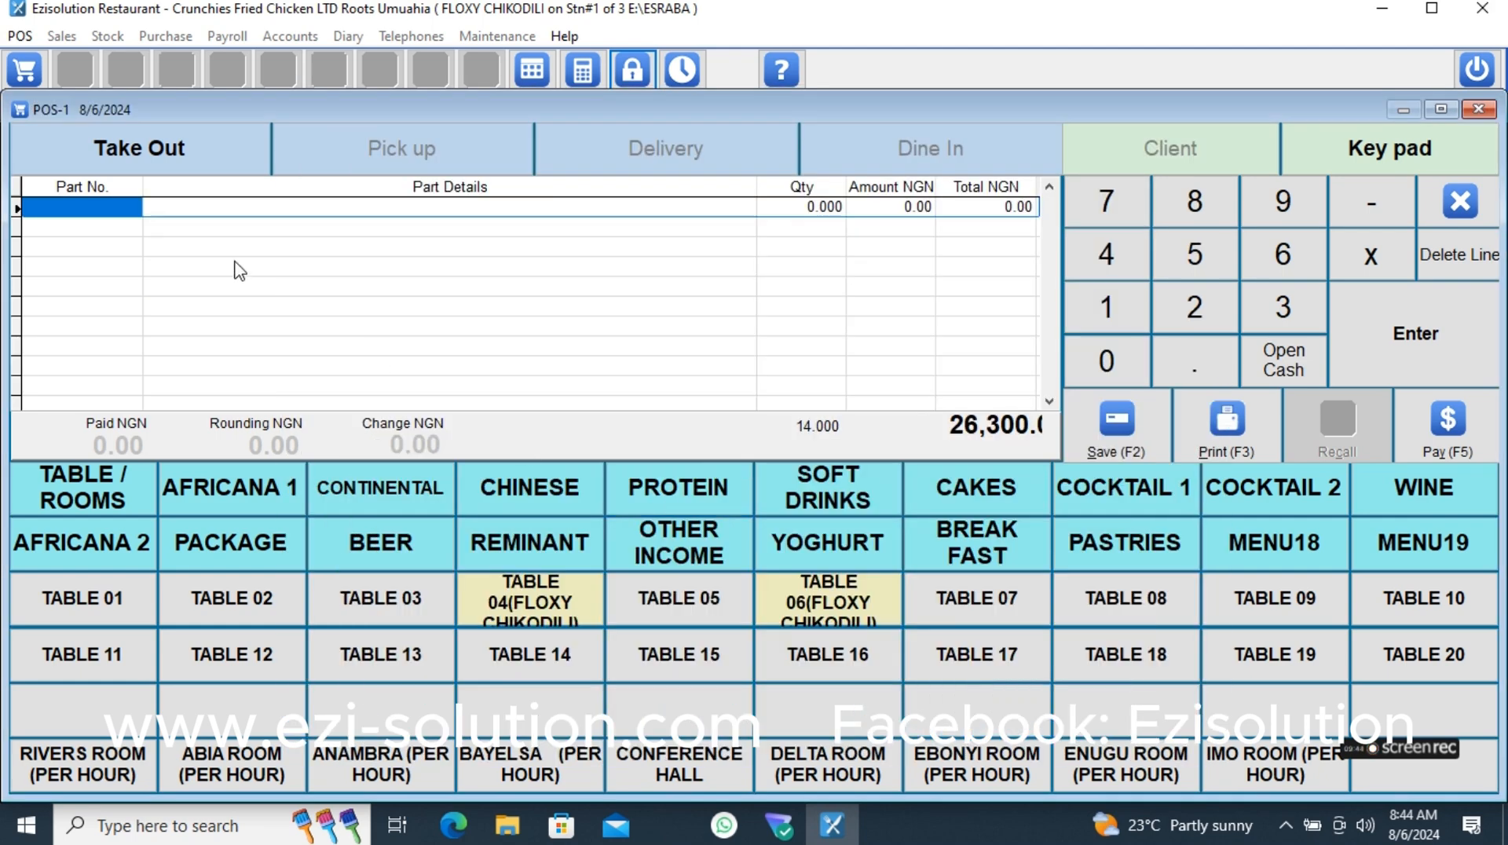
- Start a Pick up order with one PARPAIT YOGHURT and one GREEK YOGHURT
left_click(426, 174)
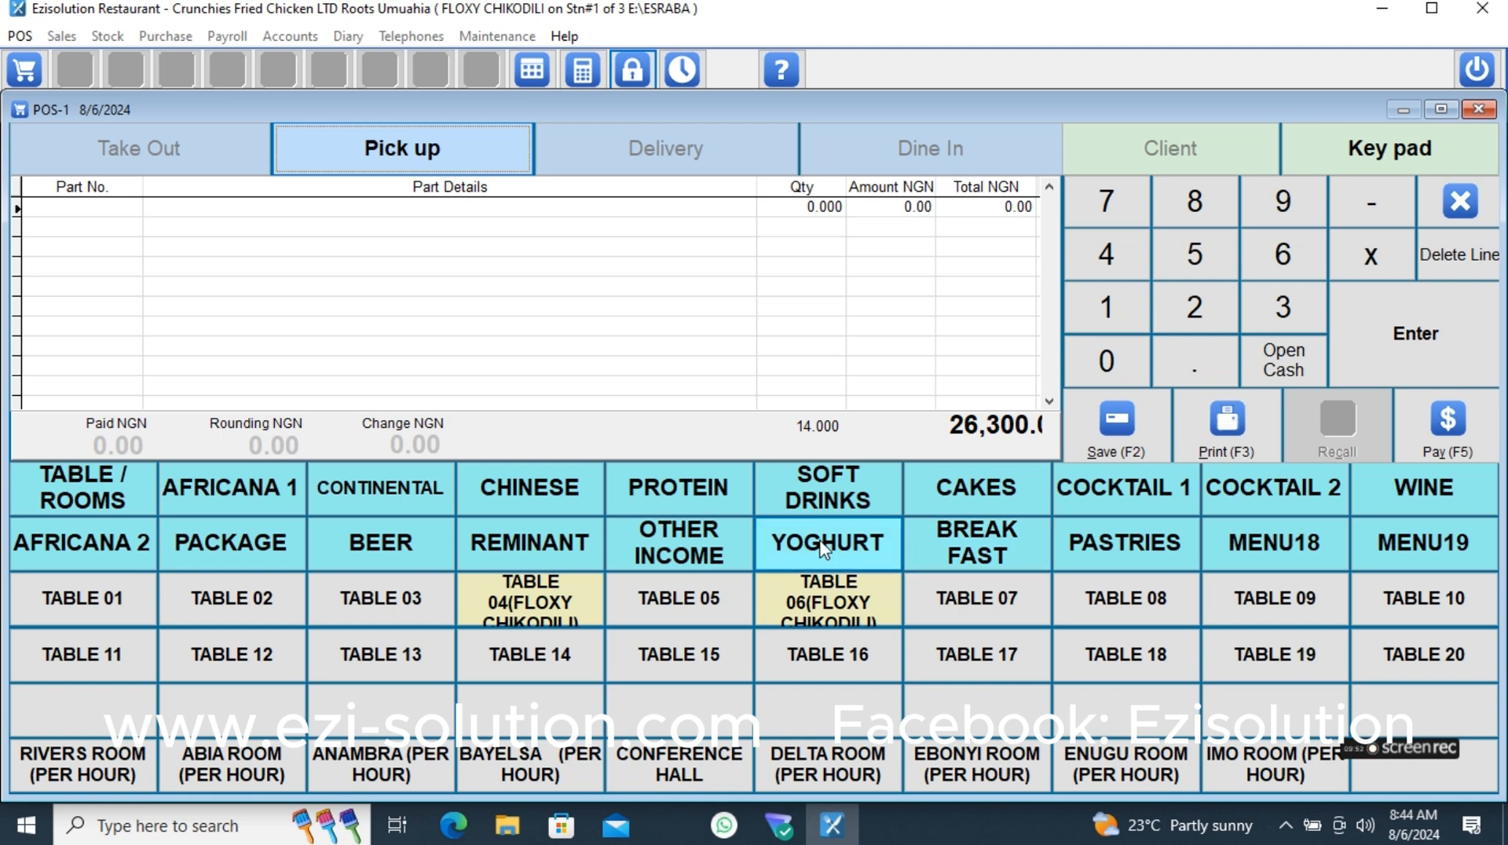
left_click(786, 542)
left_click(232, 597)
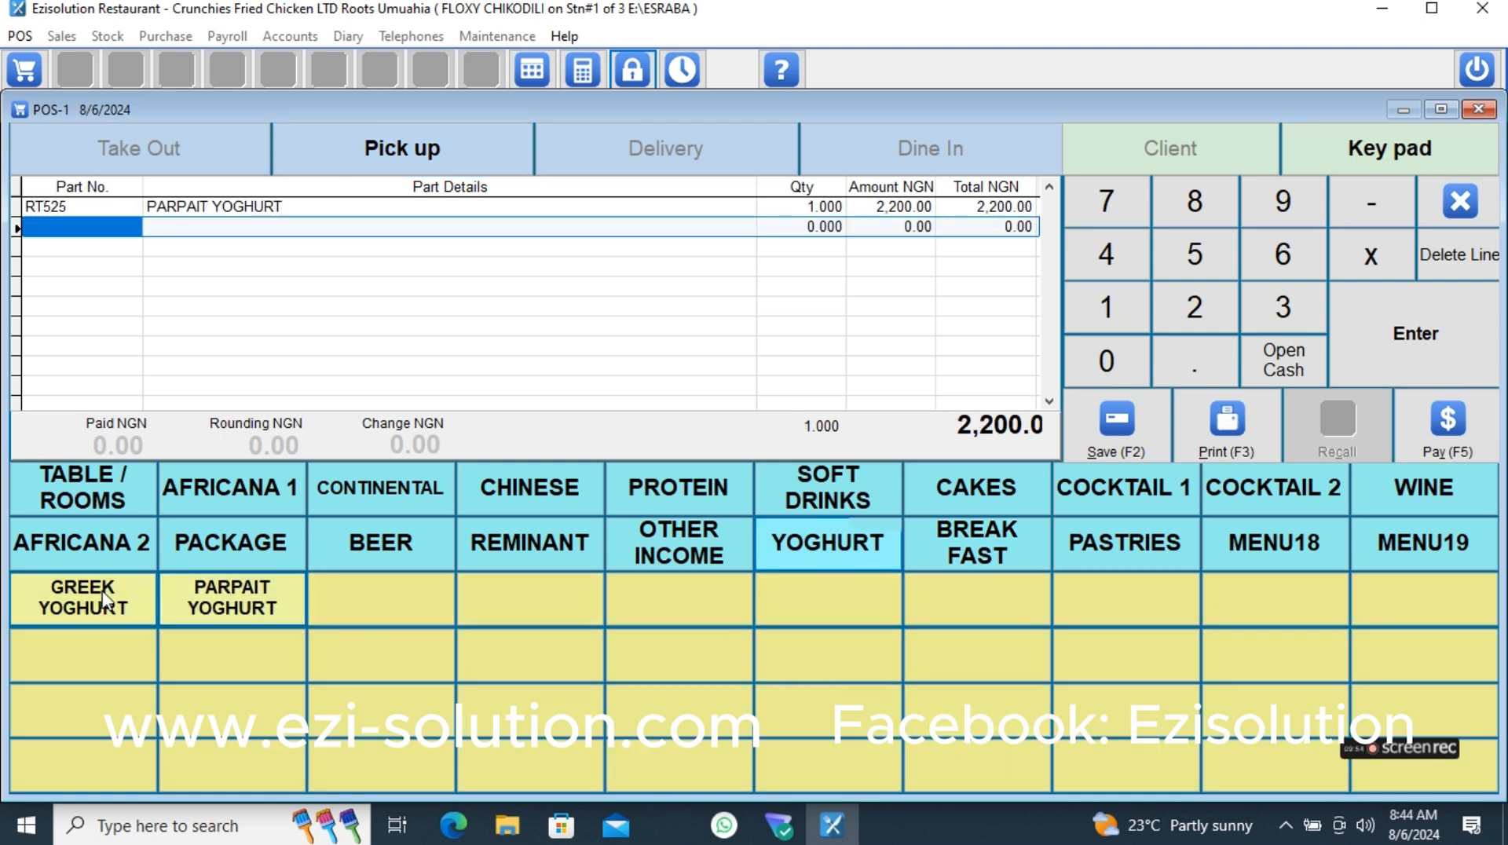
left_click(83, 598)
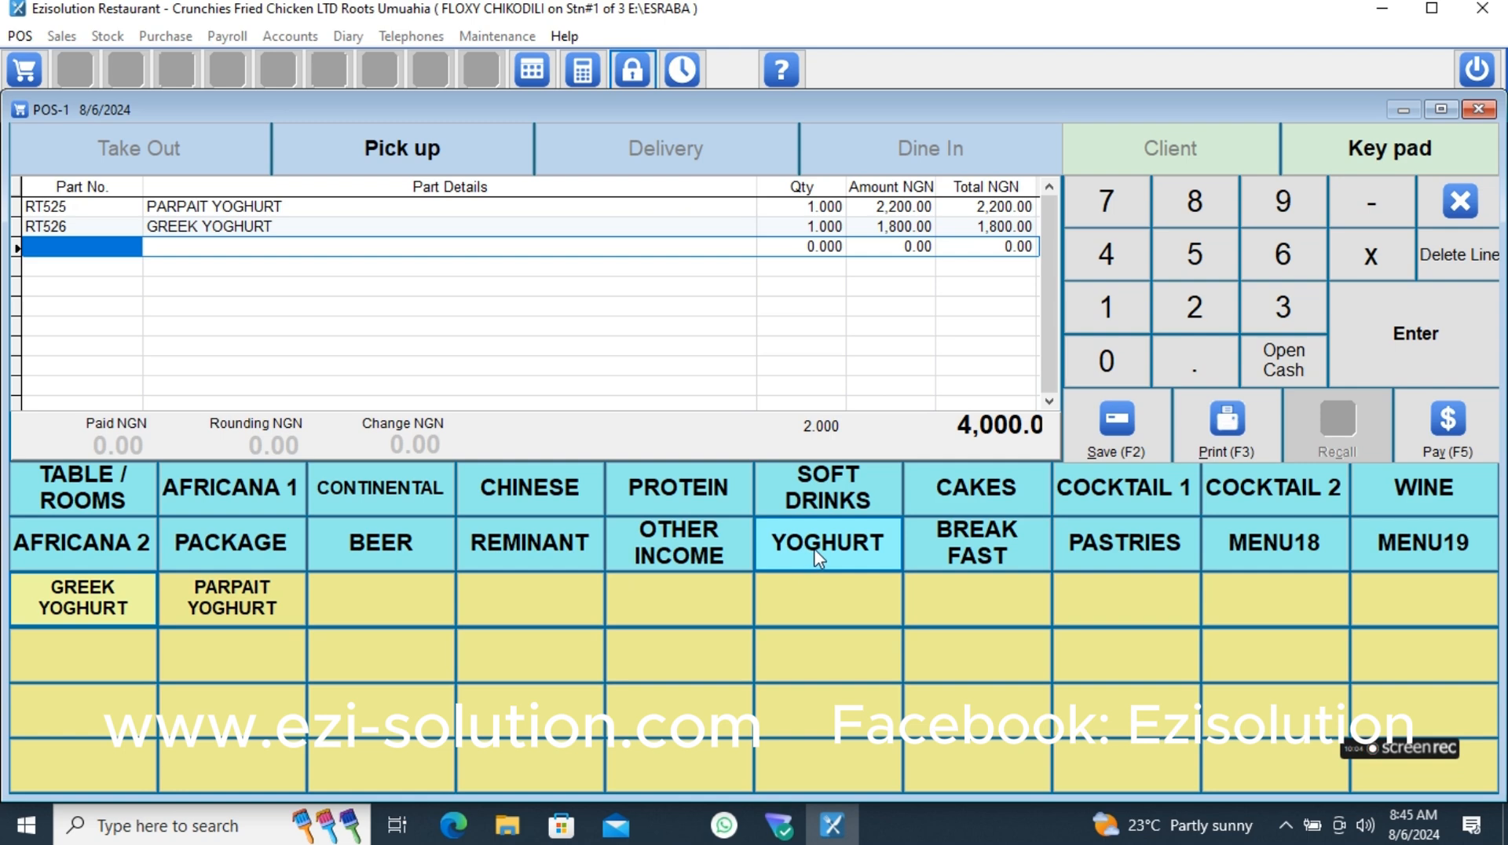
- Pay for the yoghurt order with 4,000 NGN in cash and save the sale
left_click(86, 483)
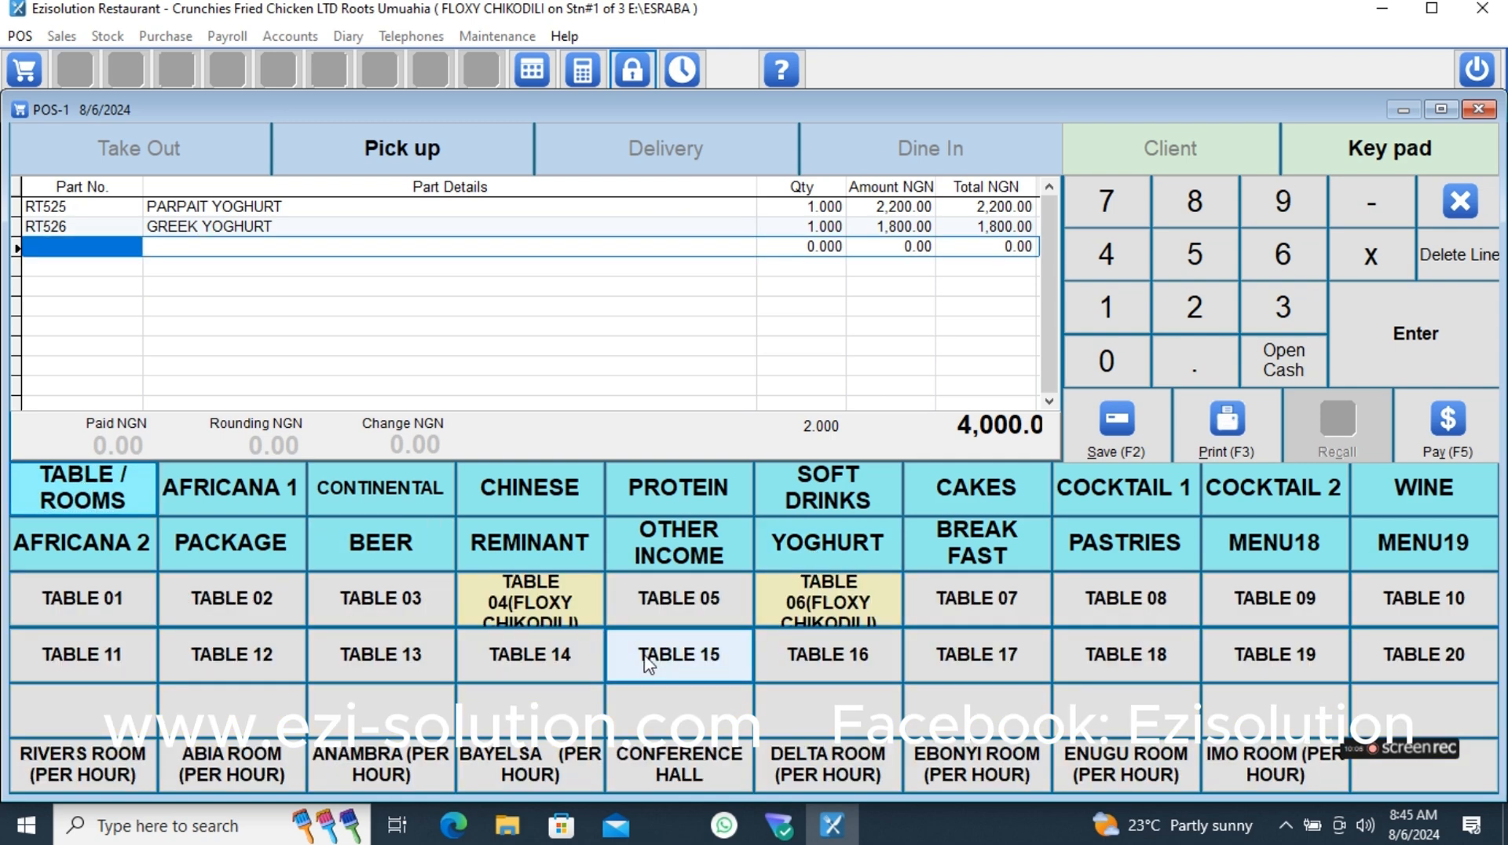
left_click(1448, 446)
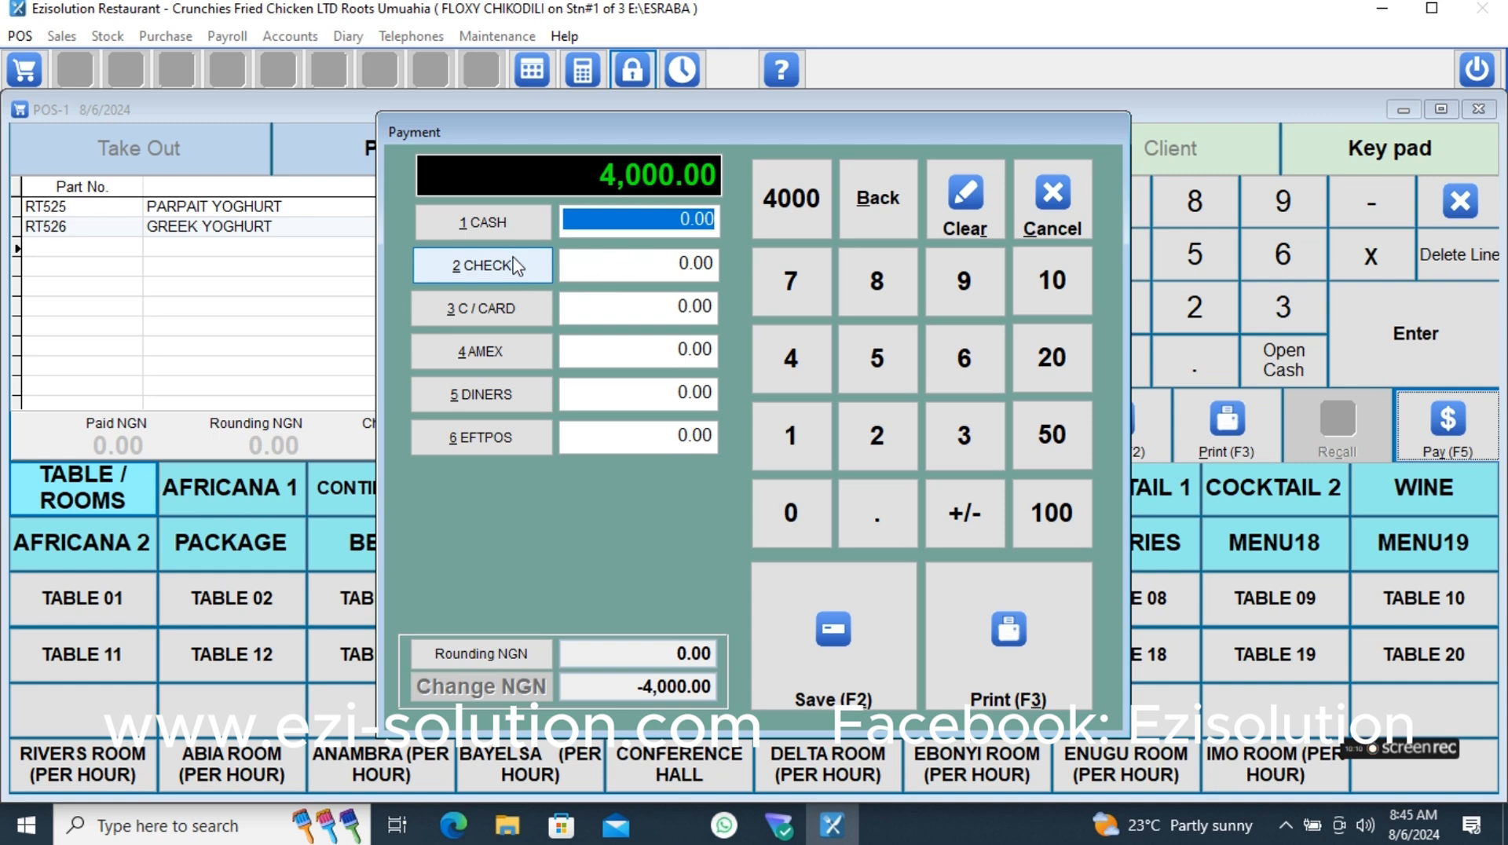
left_click(438, 223)
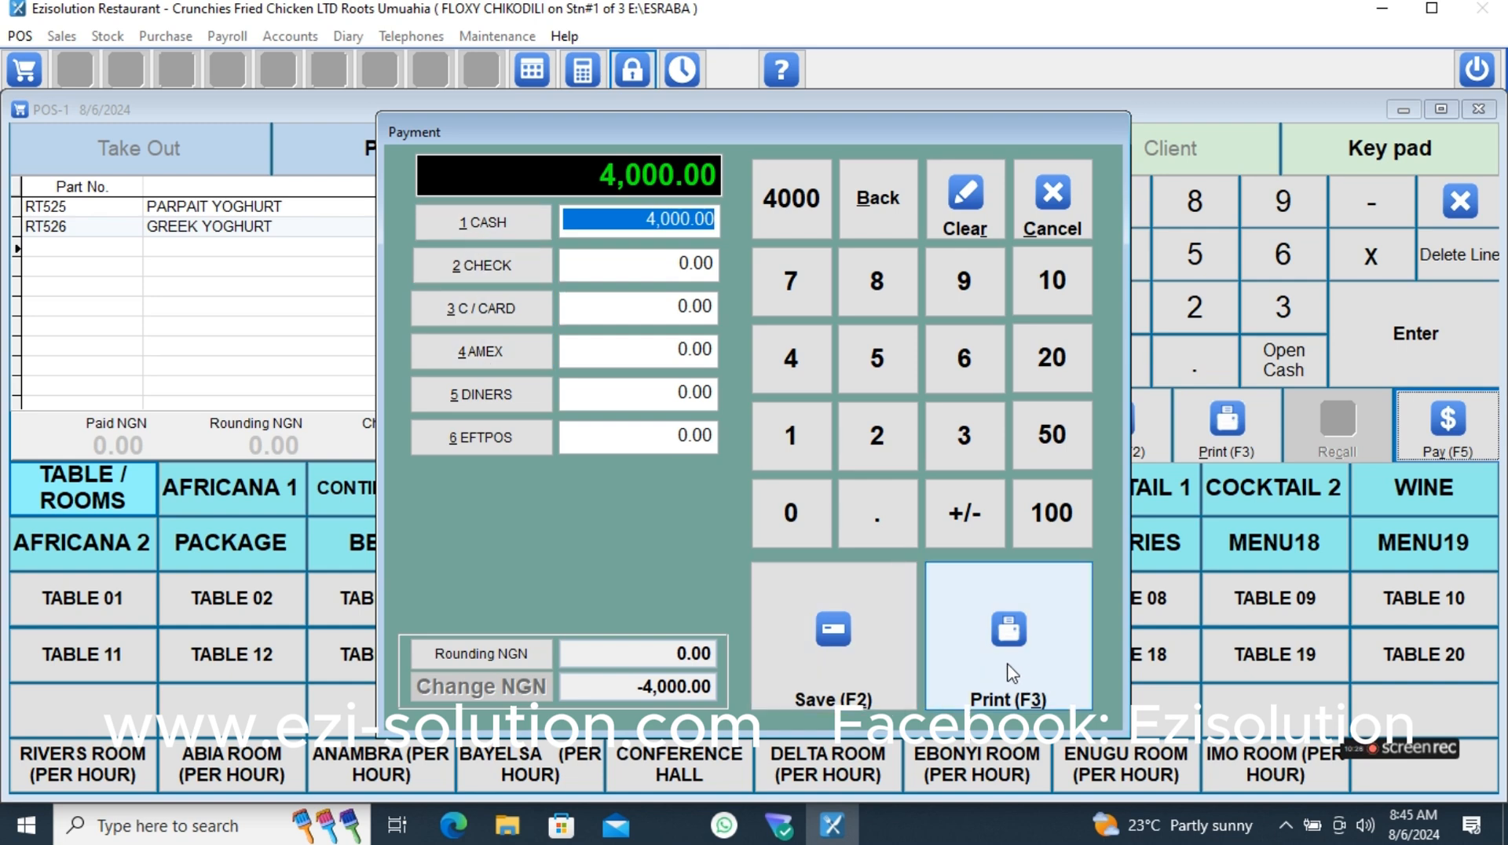
left_click(875, 684)
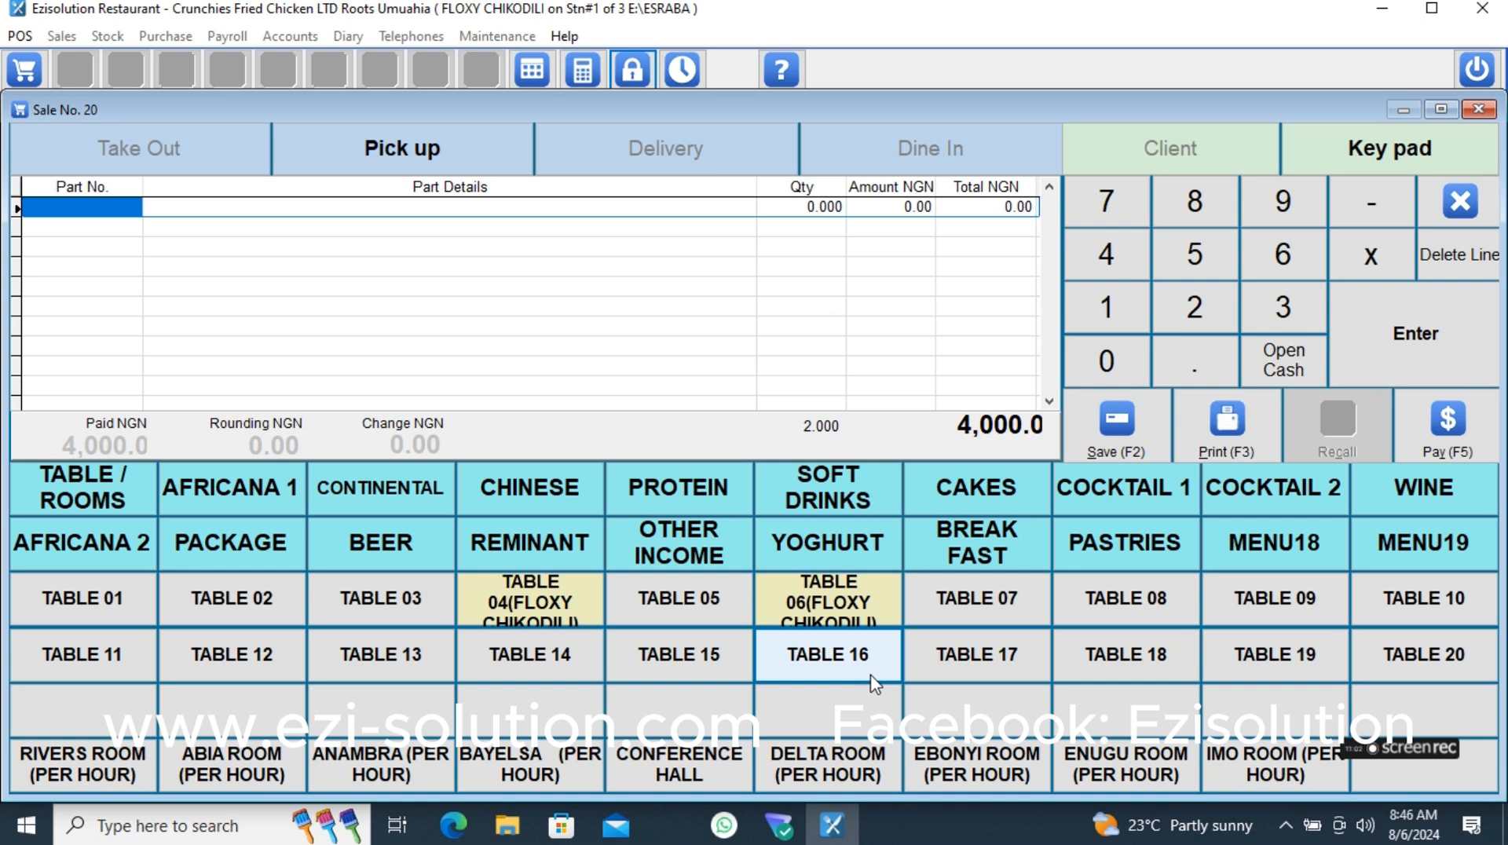
- Switch through the Delivery, Pick up and Dine In order types and set the new sale to Take Out
left_click(667, 152)
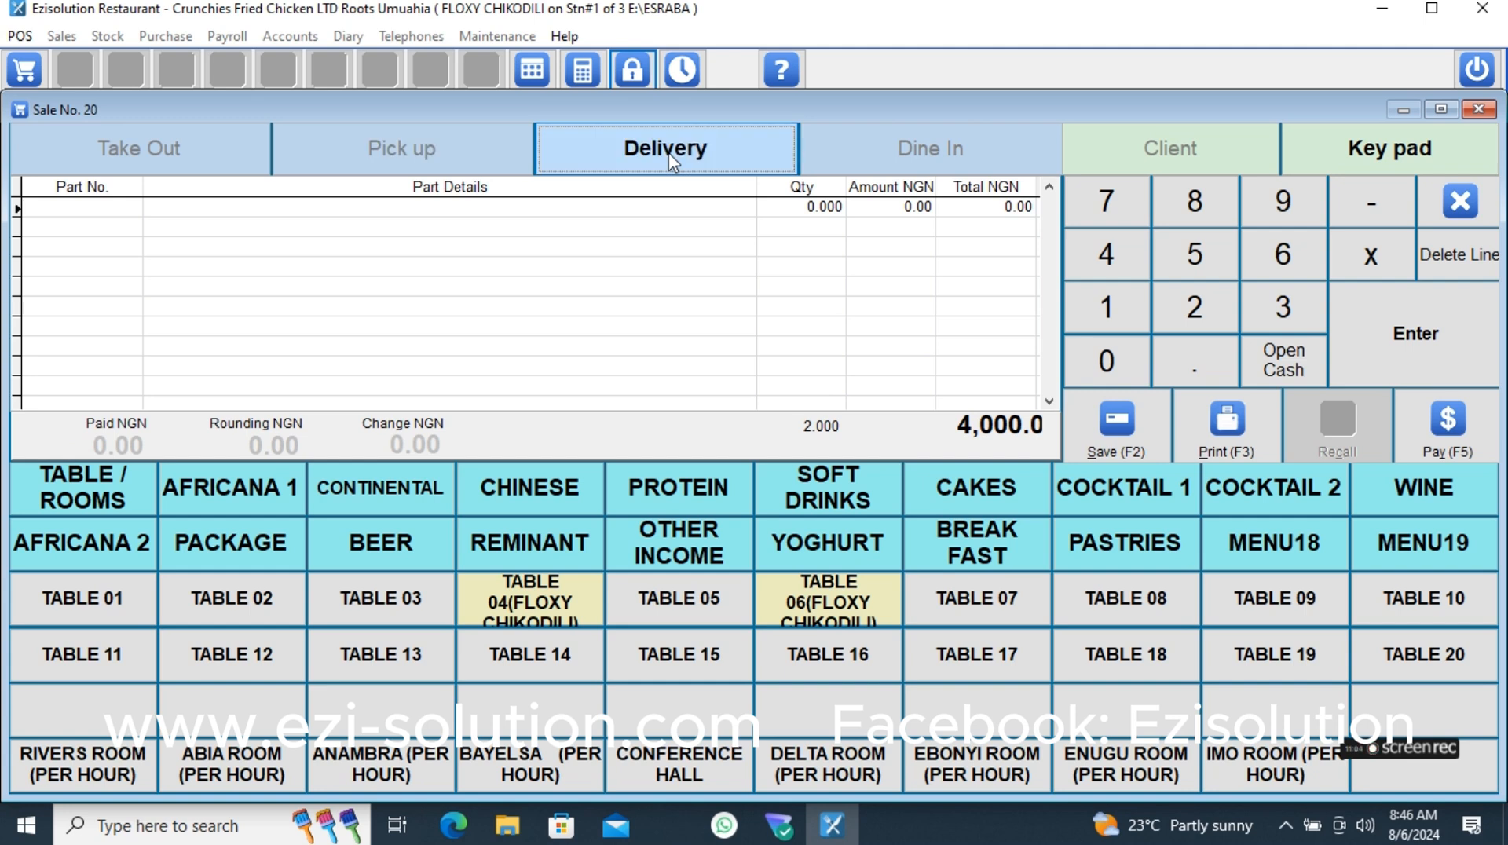
left_click(352, 142)
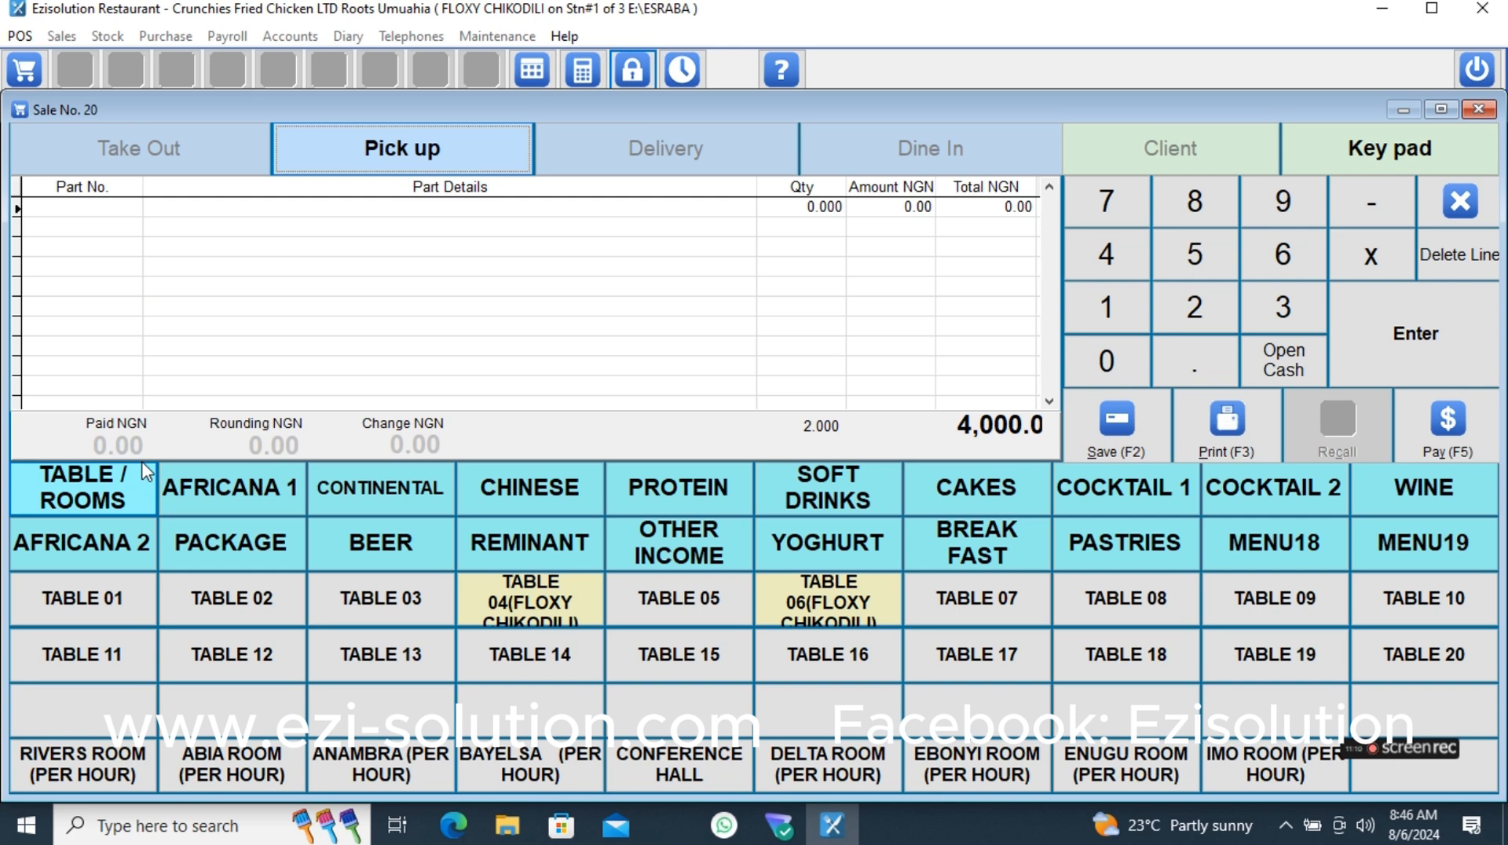
left_click(202, 157)
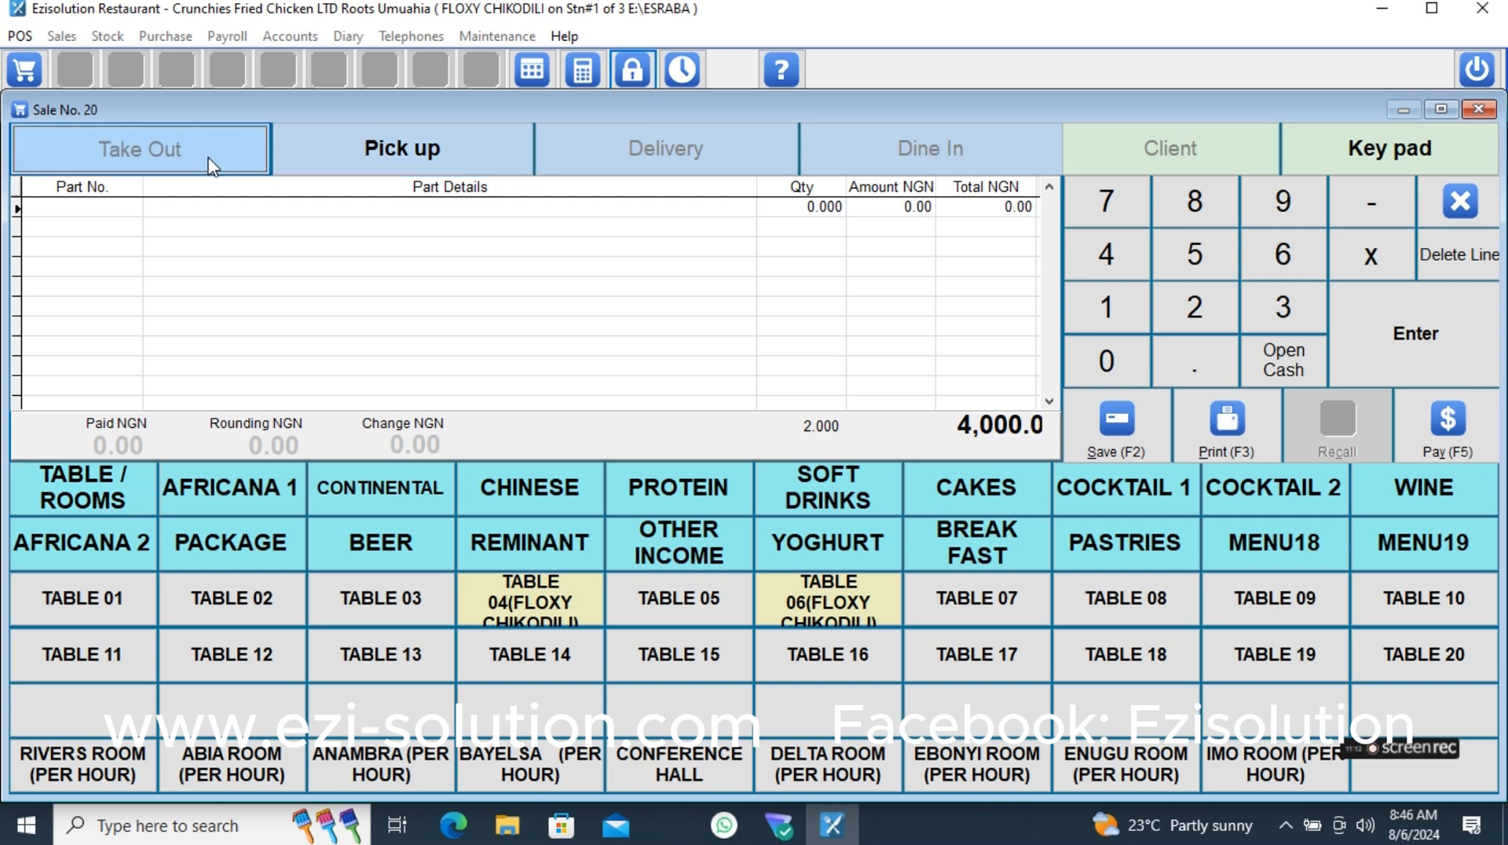
left_click(770, 138)
left_click(955, 139)
left_click(420, 153)
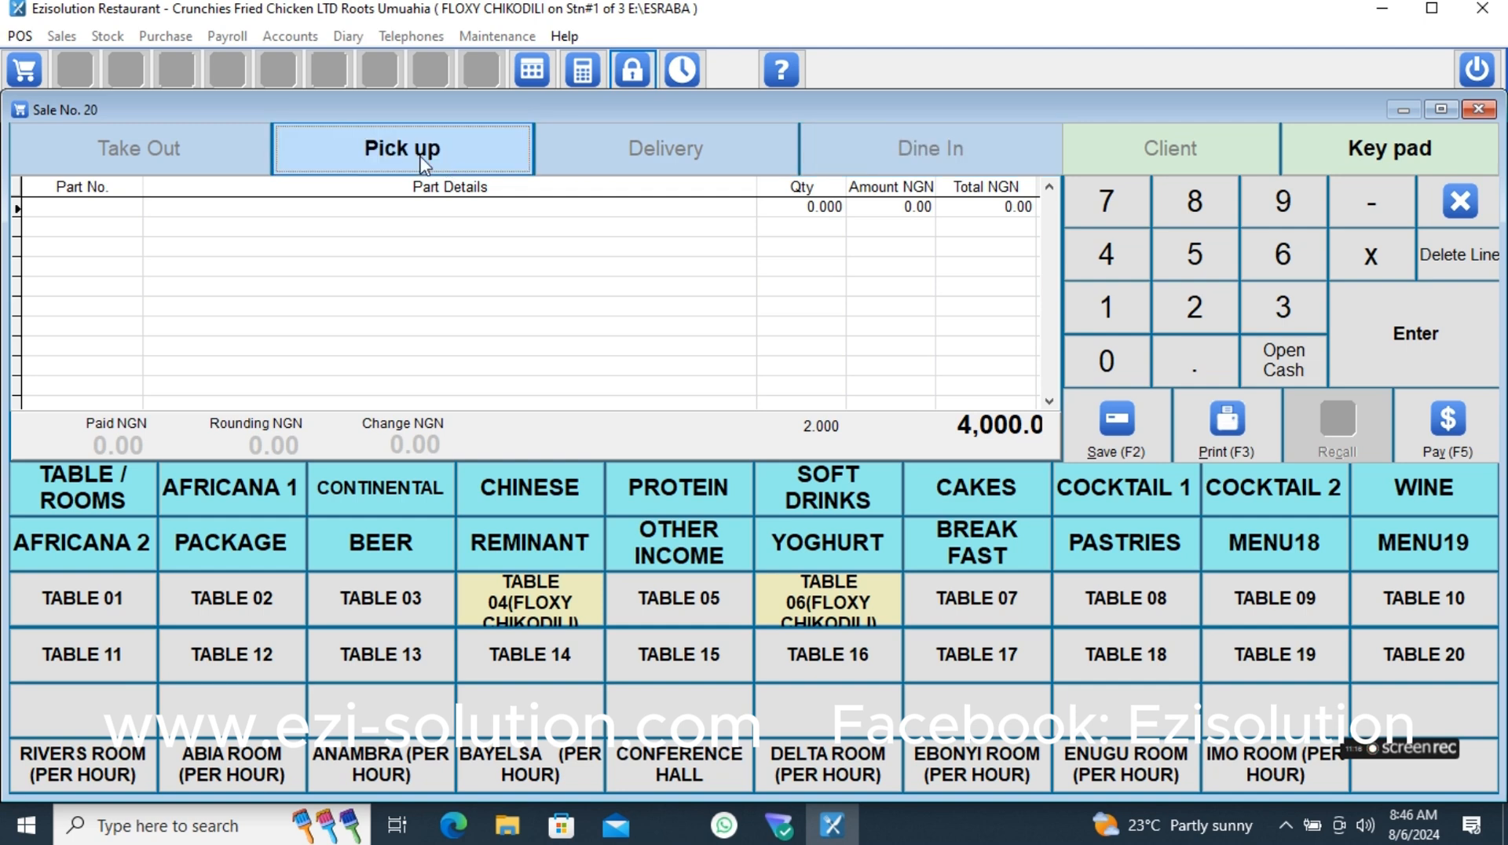
left_click(179, 150)
left_click(489, 151)
left_click(218, 149)
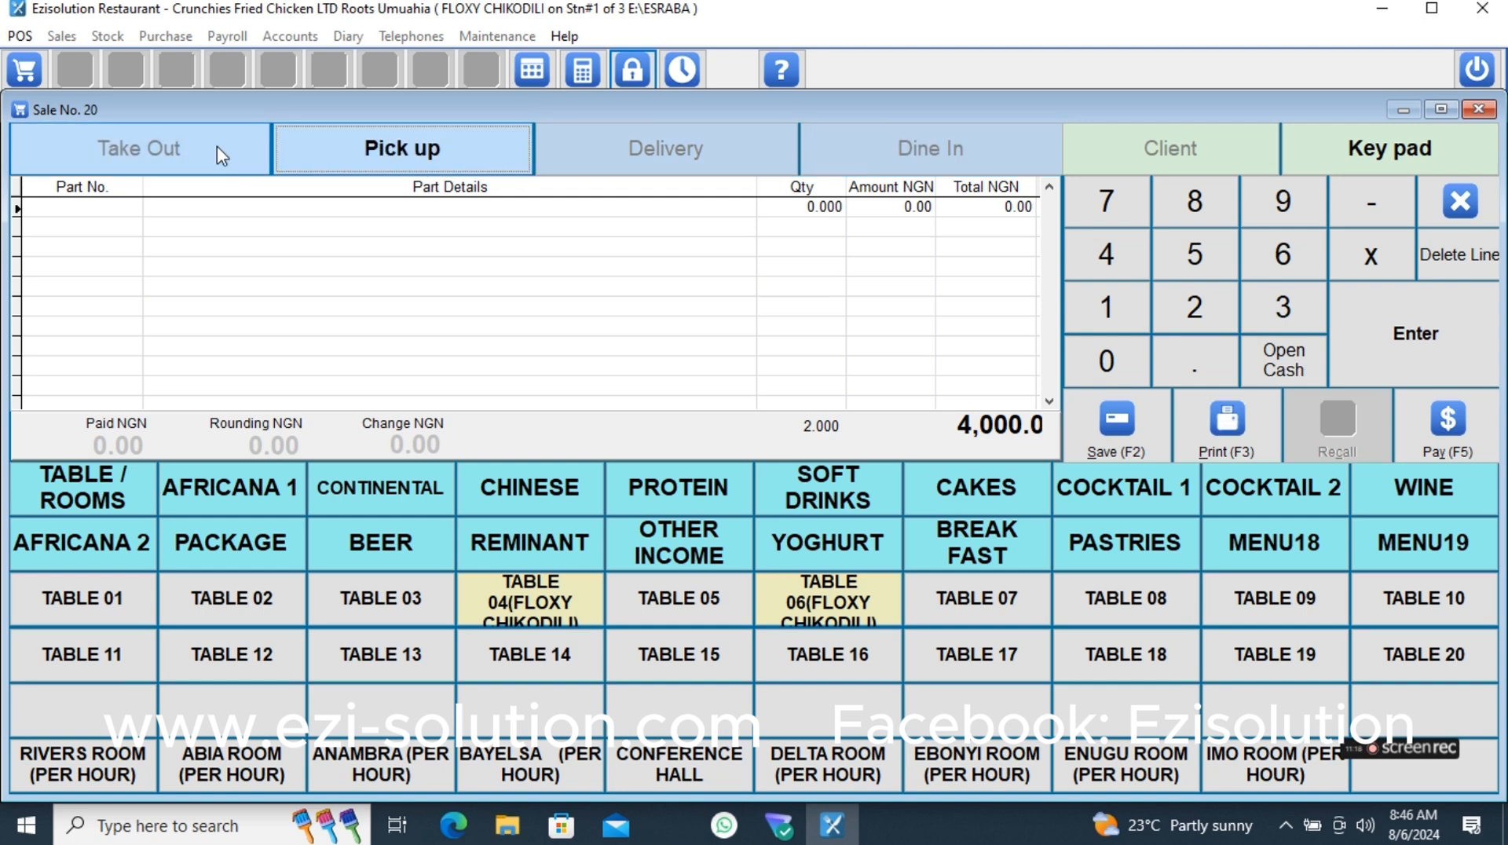
left_click(467, 154)
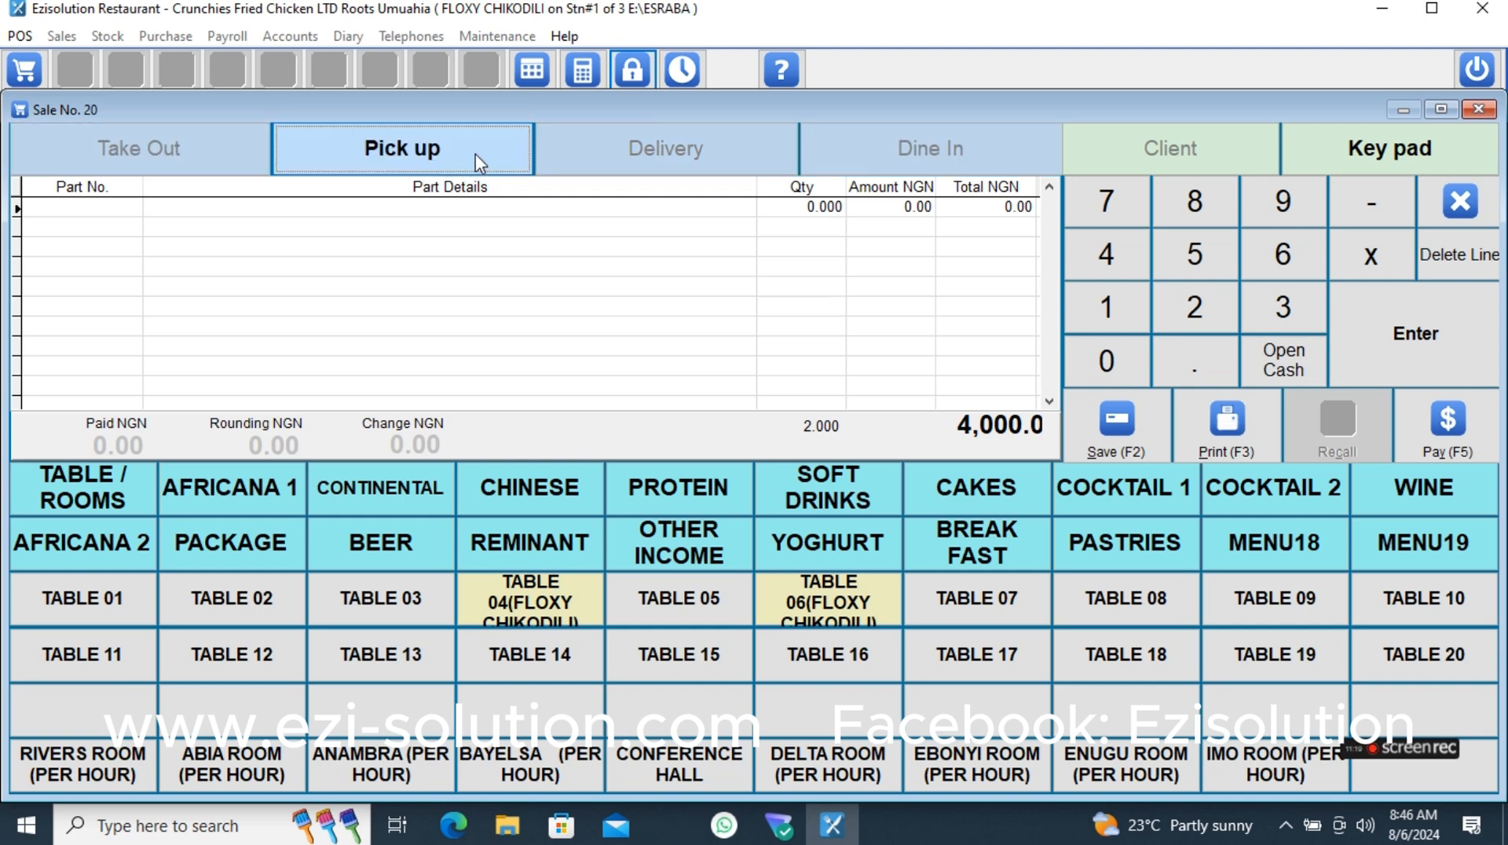
left_click(679, 167)
left_click(867, 167)
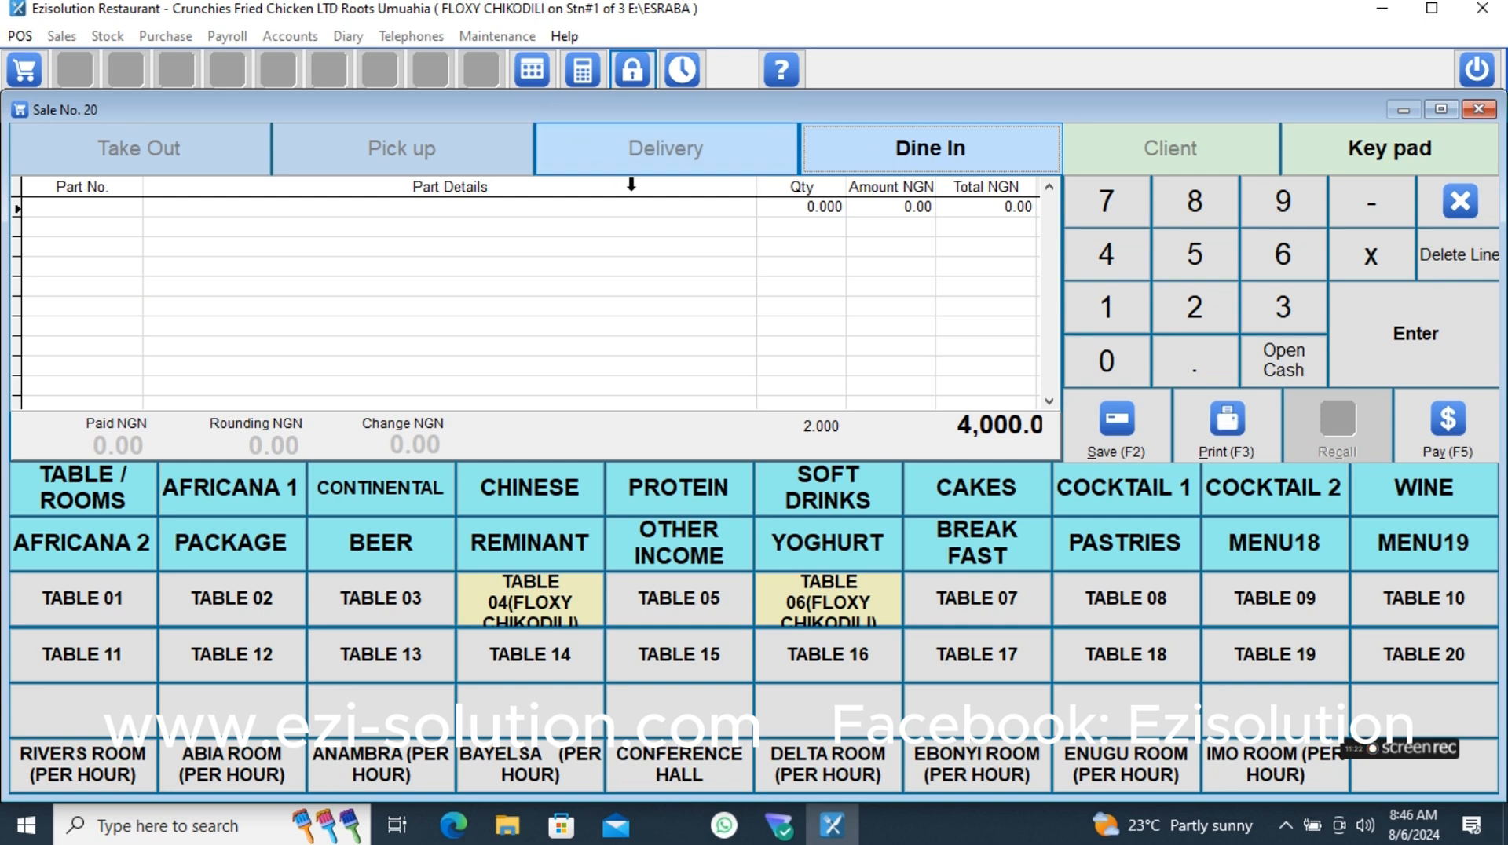
left_click(202, 151)
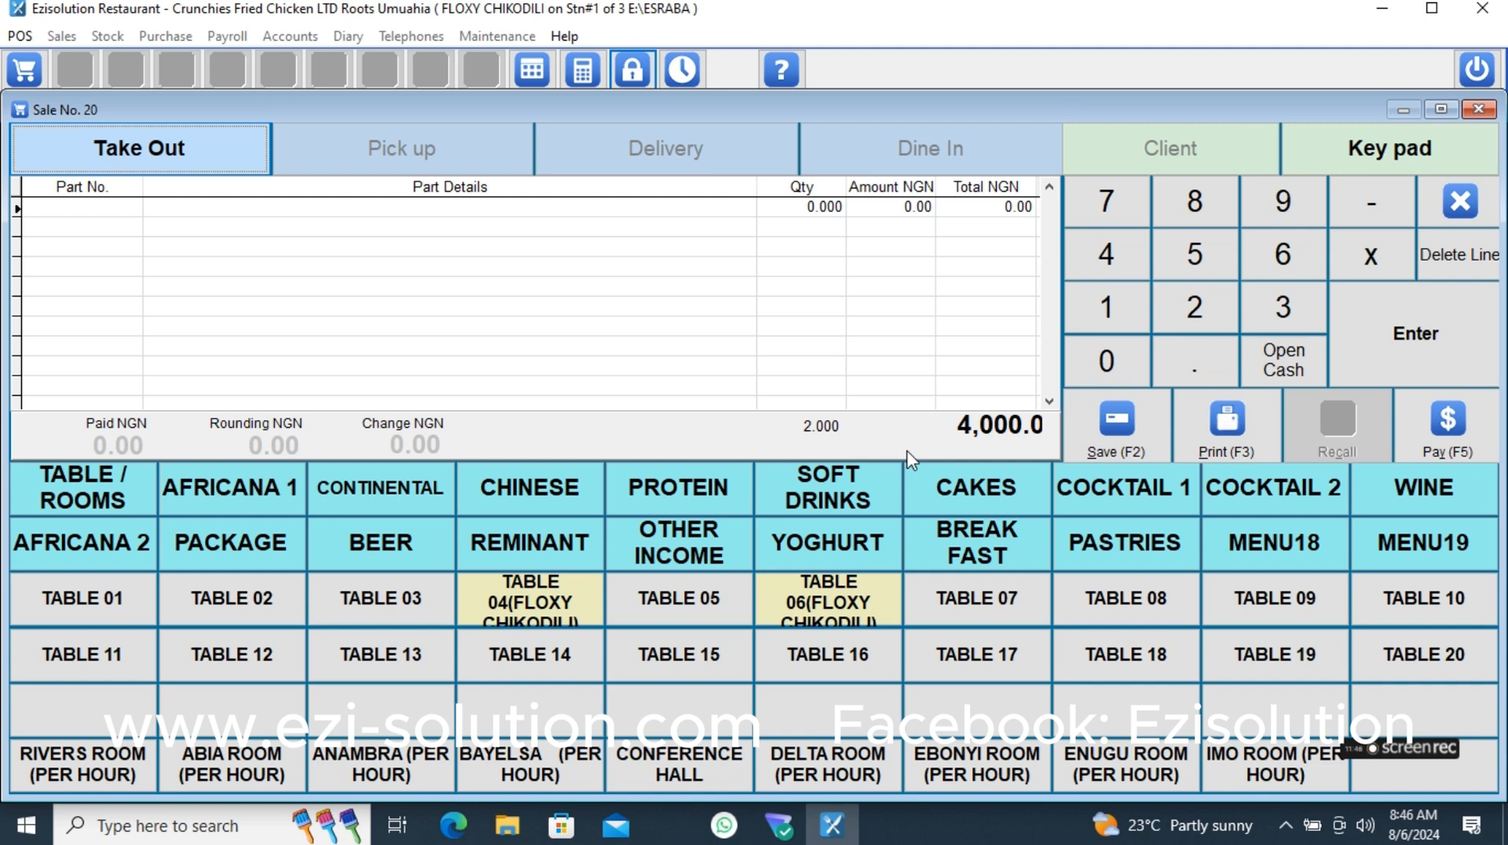
- Lock the point of sale and log back in with the user password
left_click(638, 75)
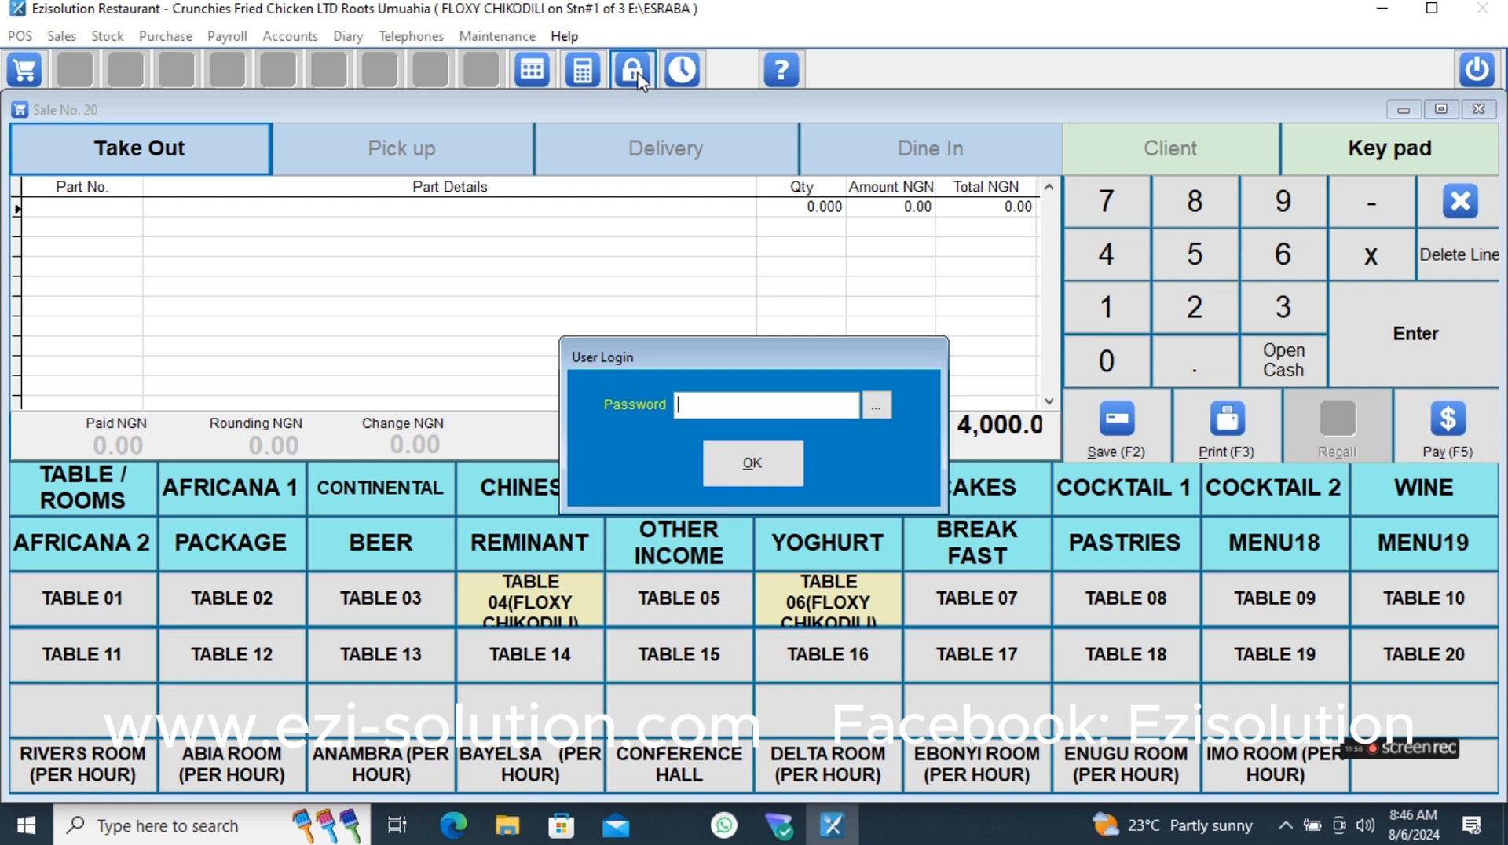
type("**")
key("Return")
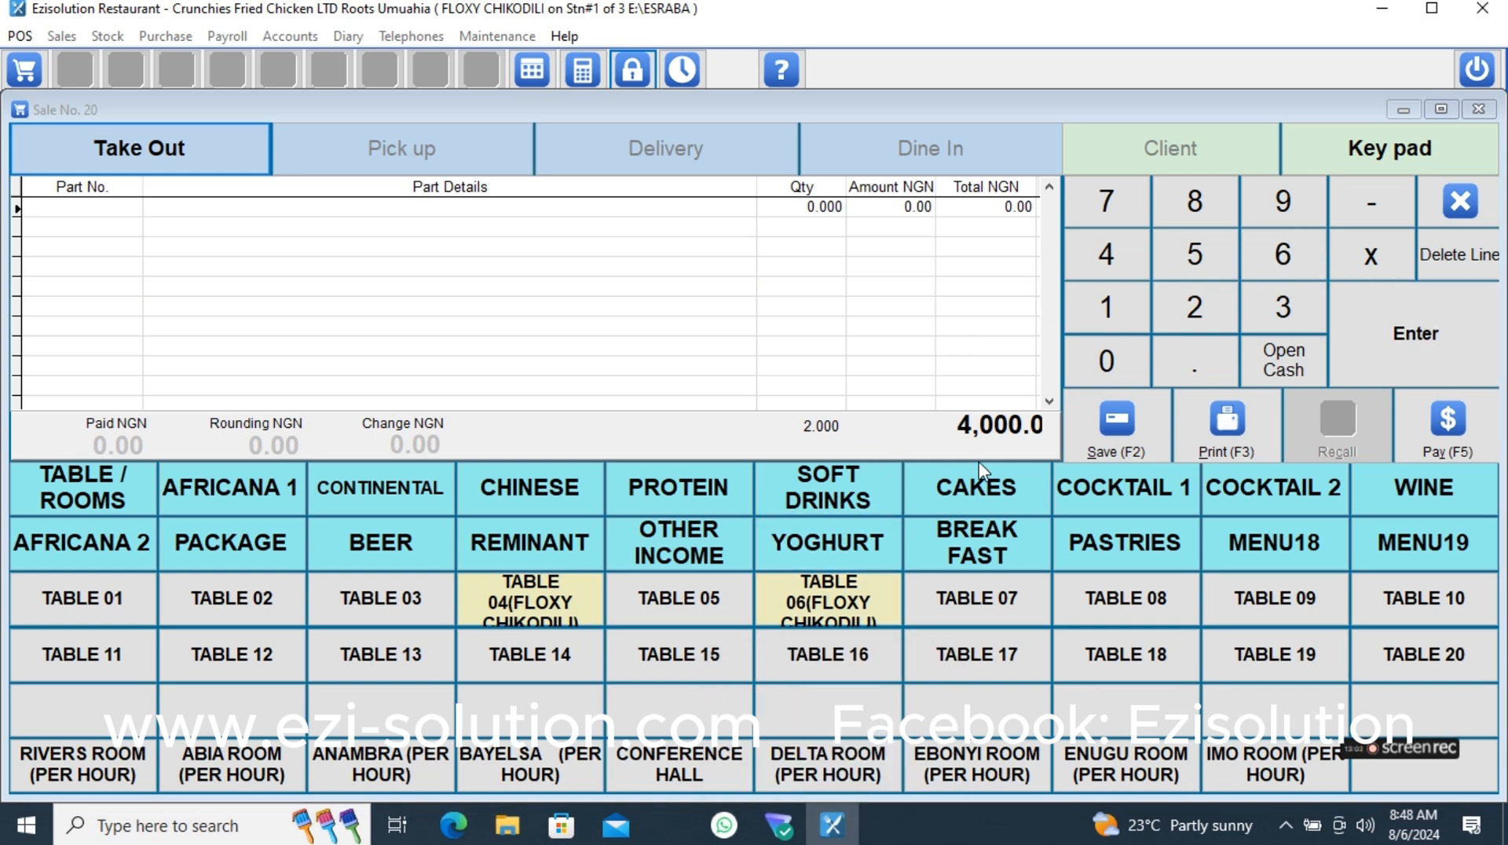
- Start an additional order with one MEDIUM EXOTIC JUICE, one PET COKE and two PET FANTA from the soft drinks
left_click(832, 496)
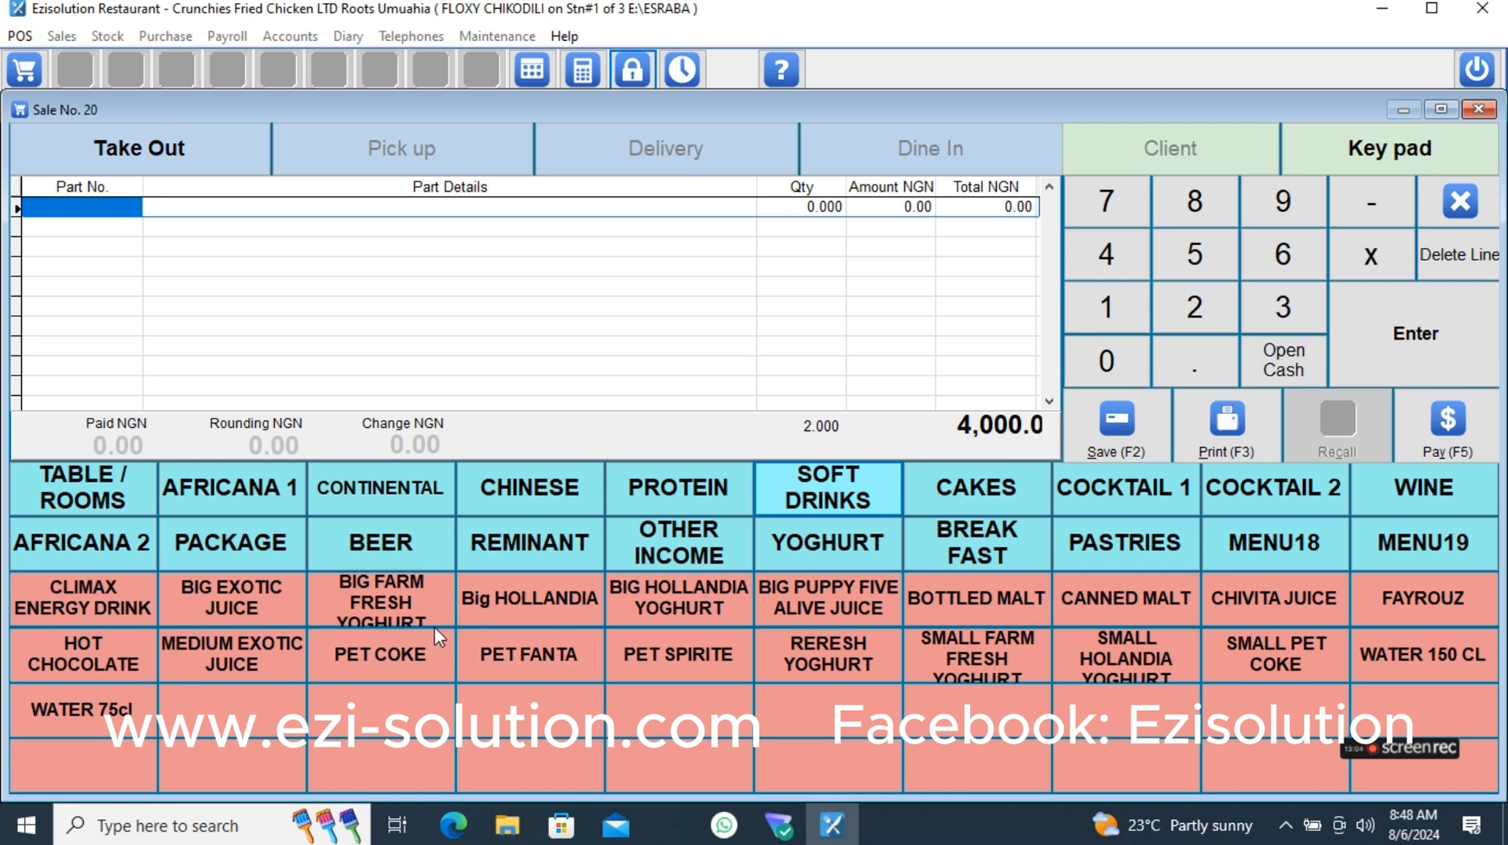
left_click(285, 650)
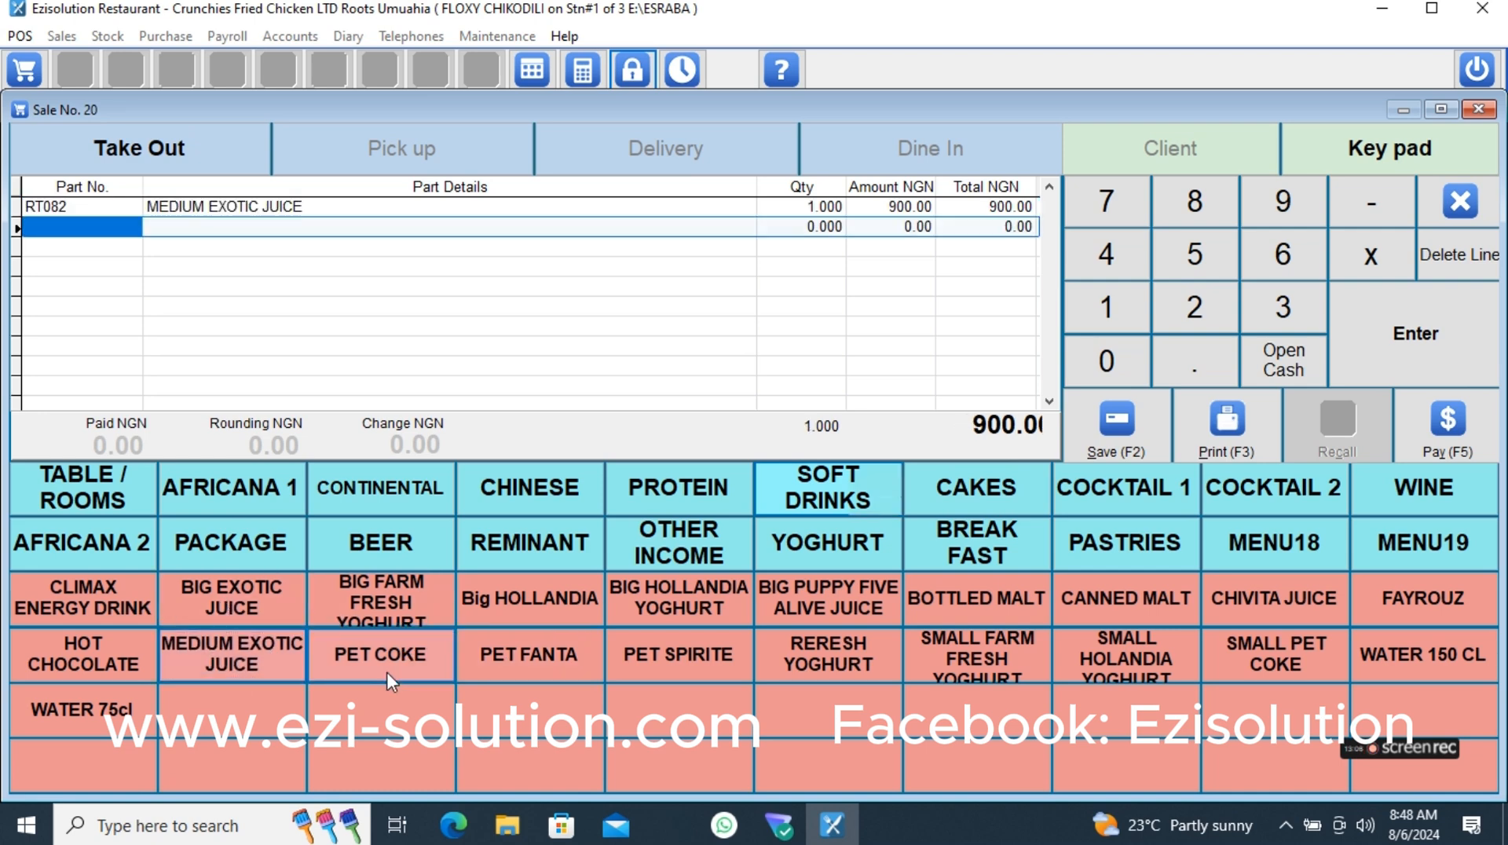
left_click(386, 671)
left_click(520, 657)
left_click(520, 656)
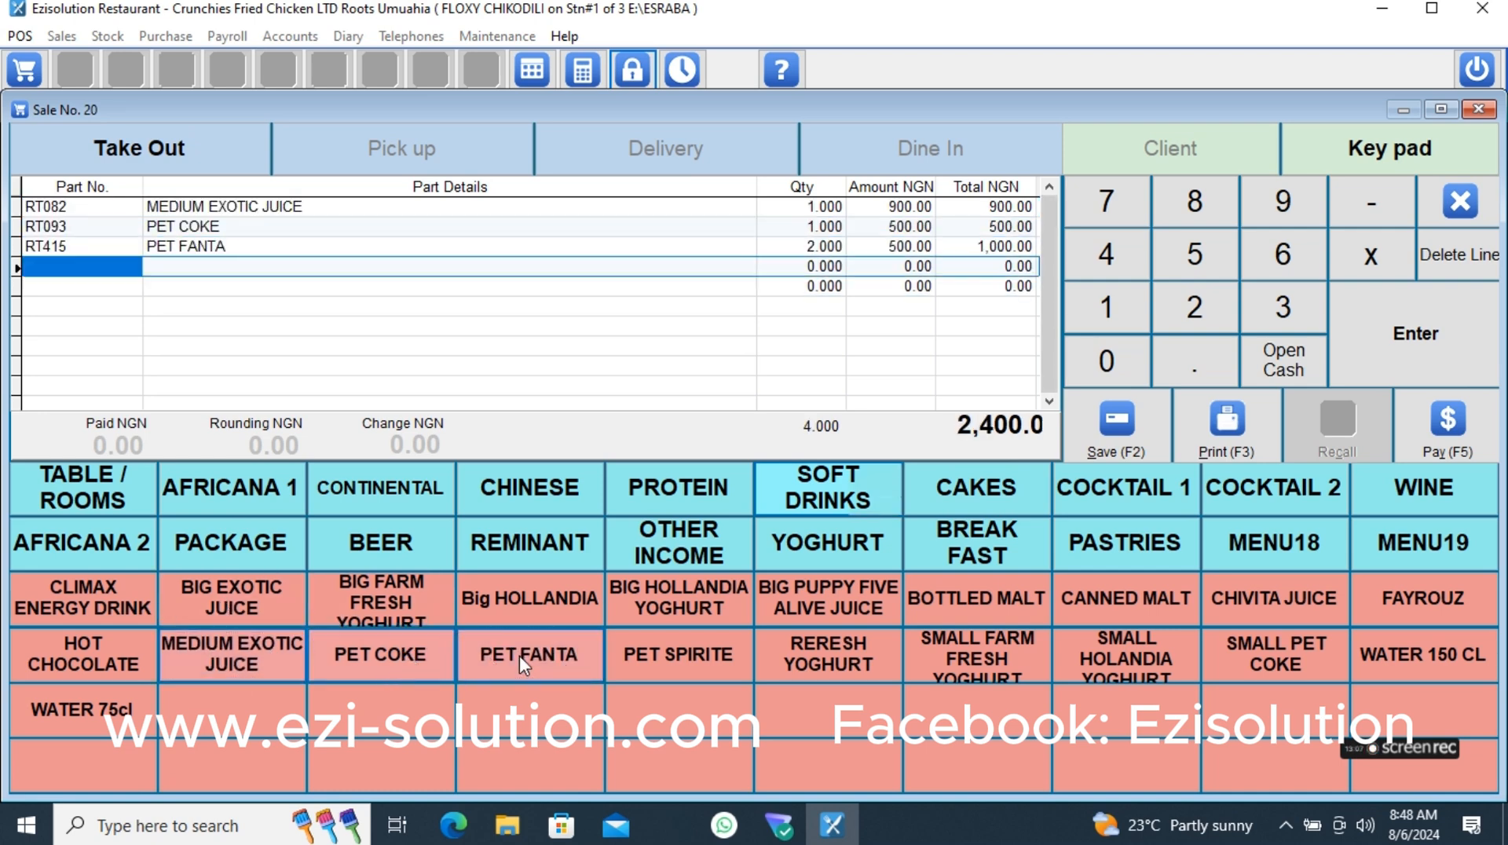
- Add the soft drinks order to TABLE 06 and print it
left_click(50, 498)
left_click(827, 581)
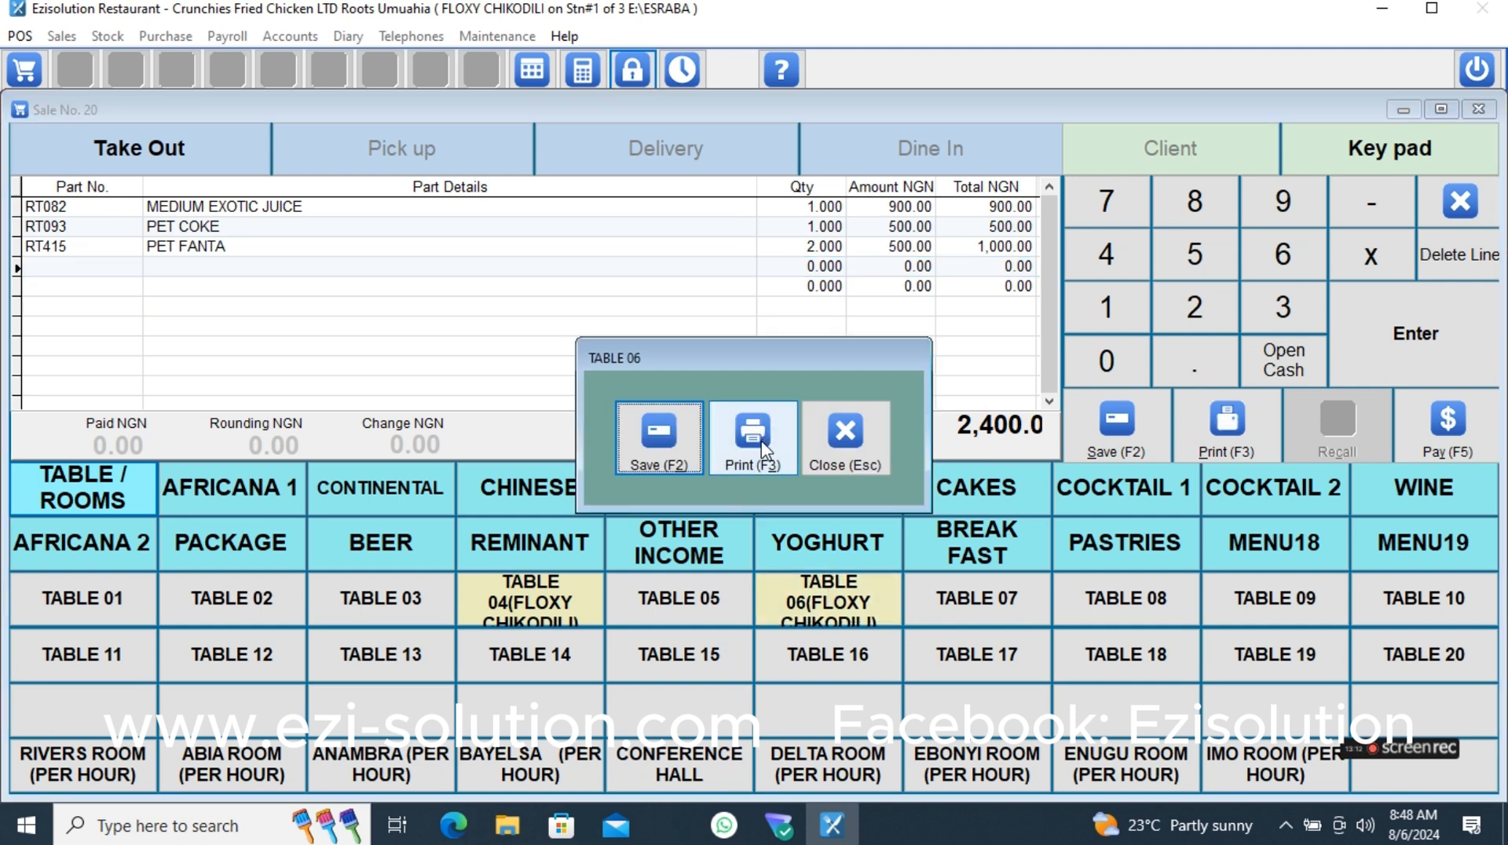
left_click(753, 440)
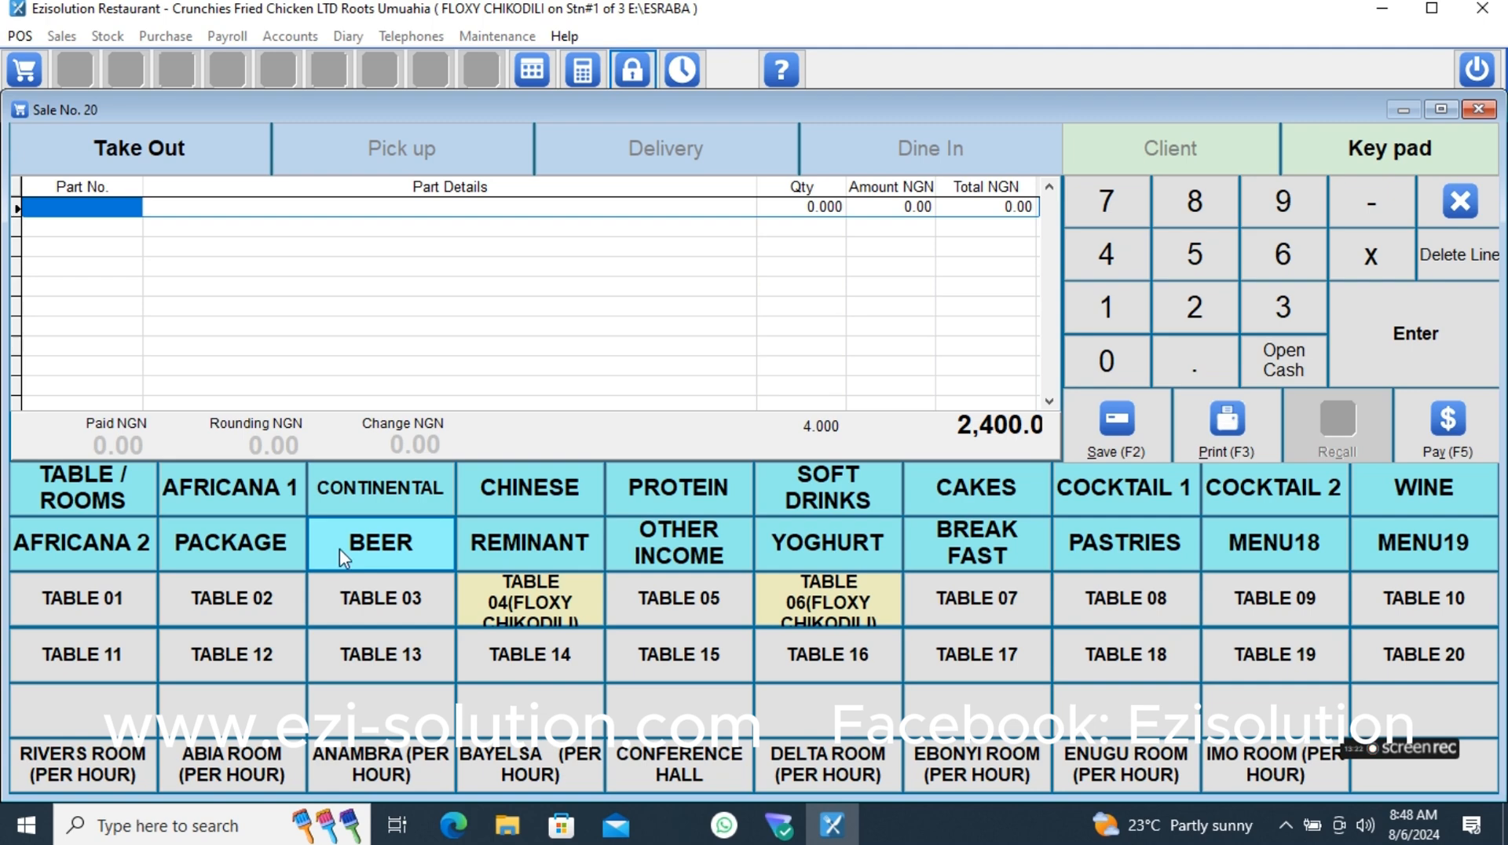
- Start another order with one DESPARADO, one GULDER and one EXTRA SMOOTH from the BEER category
left_click(366, 553)
left_click(381, 604)
left_click(675, 601)
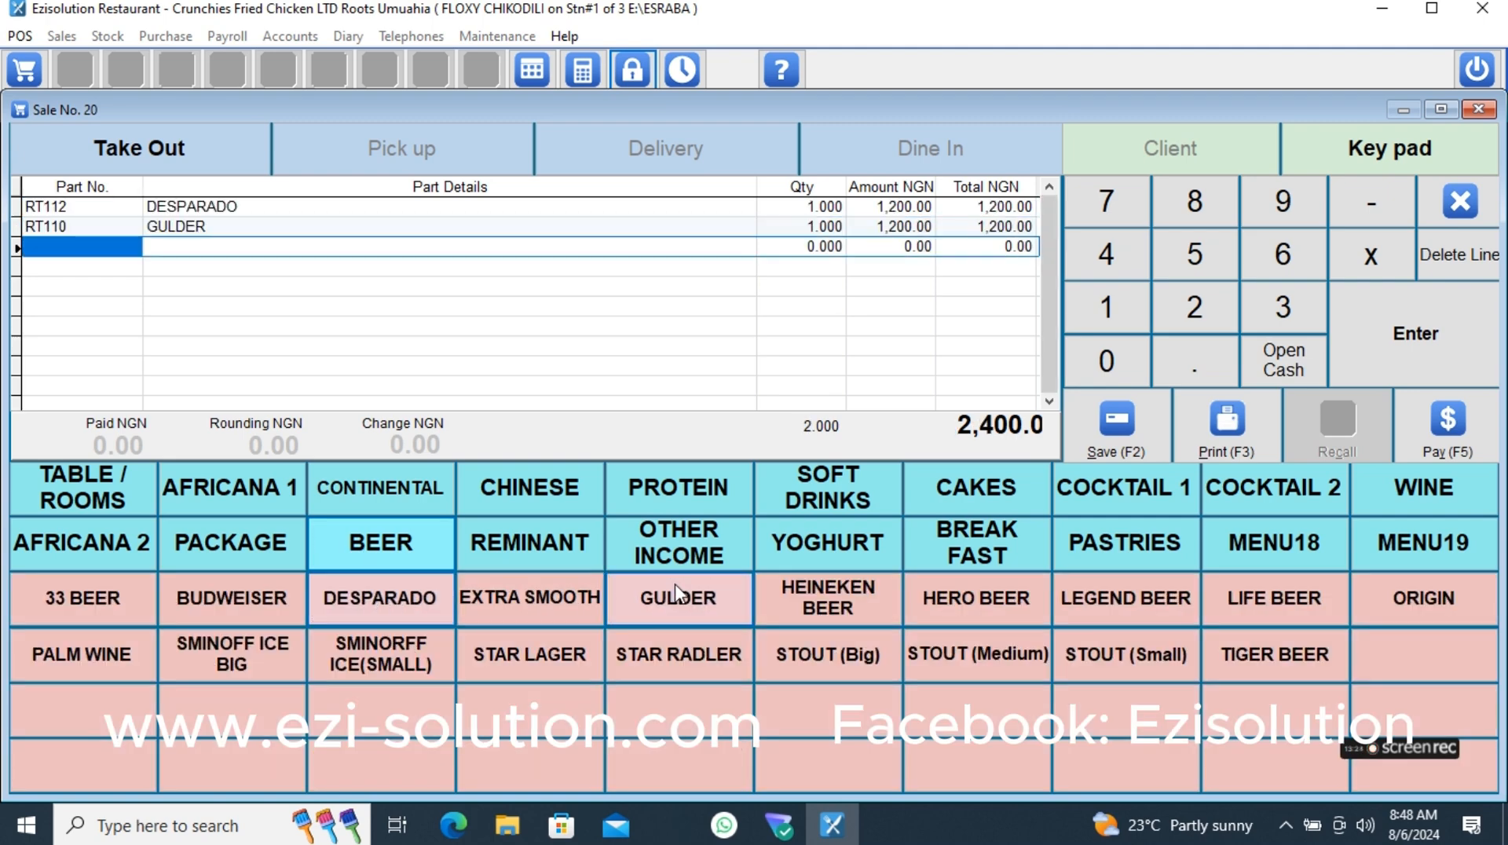
left_click(554, 609)
- Save the beer order to TABLE 06 without printing and open the table's order details
left_click(82, 488)
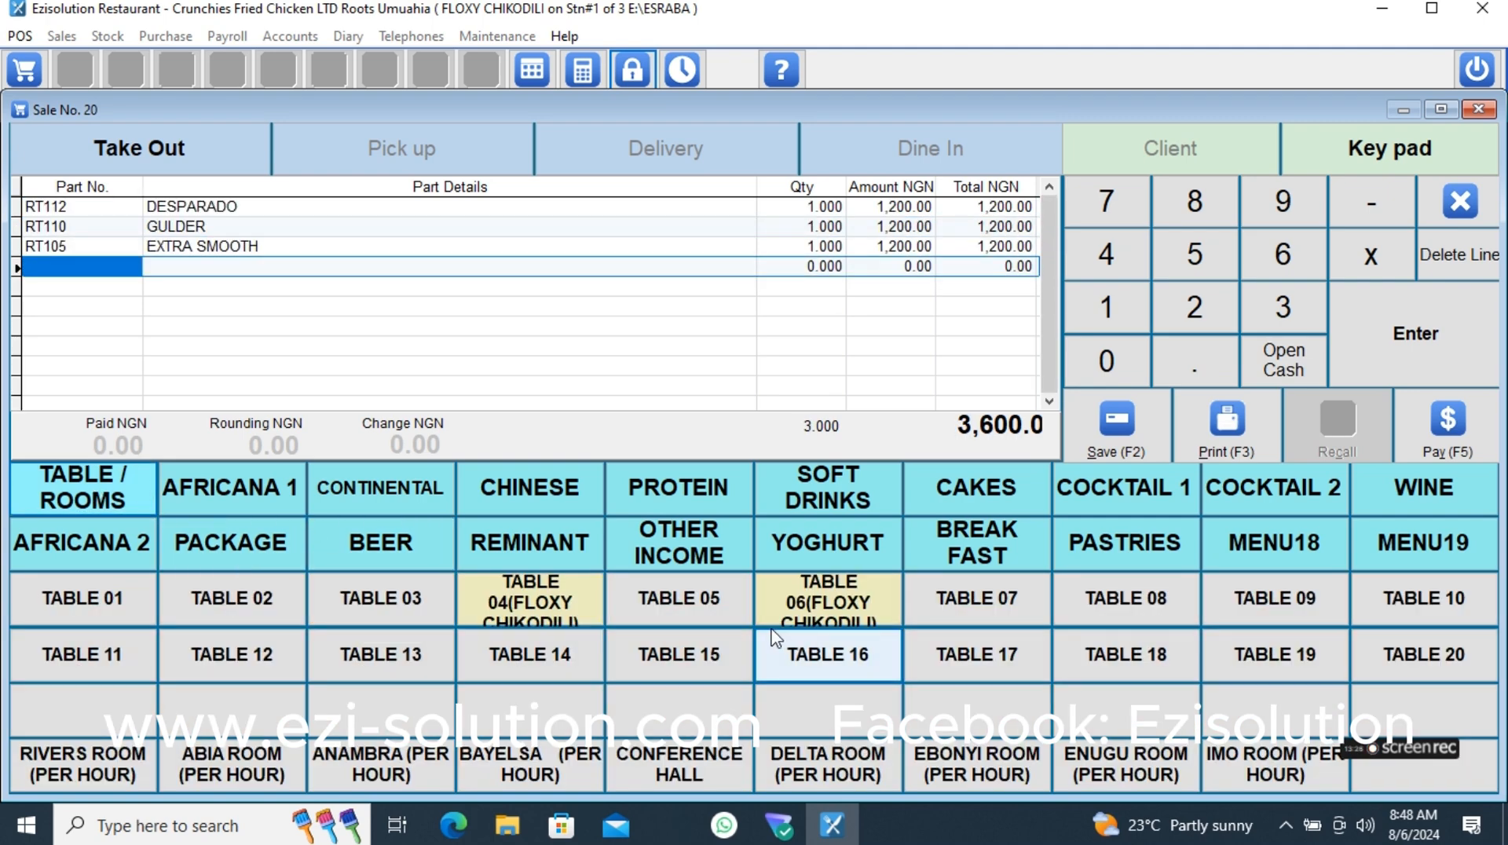
left_click(825, 605)
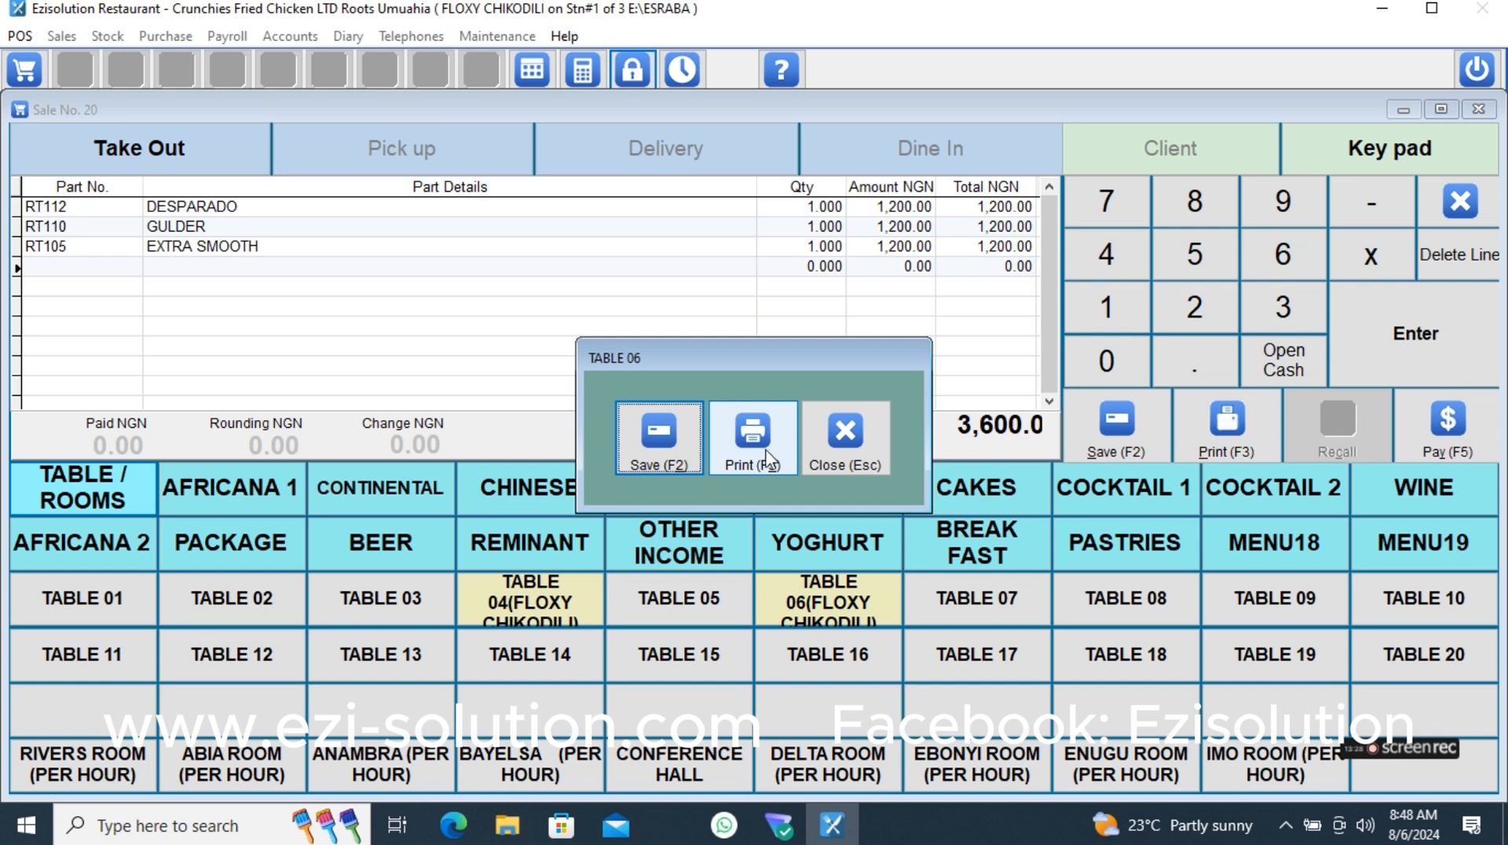
left_click(684, 454)
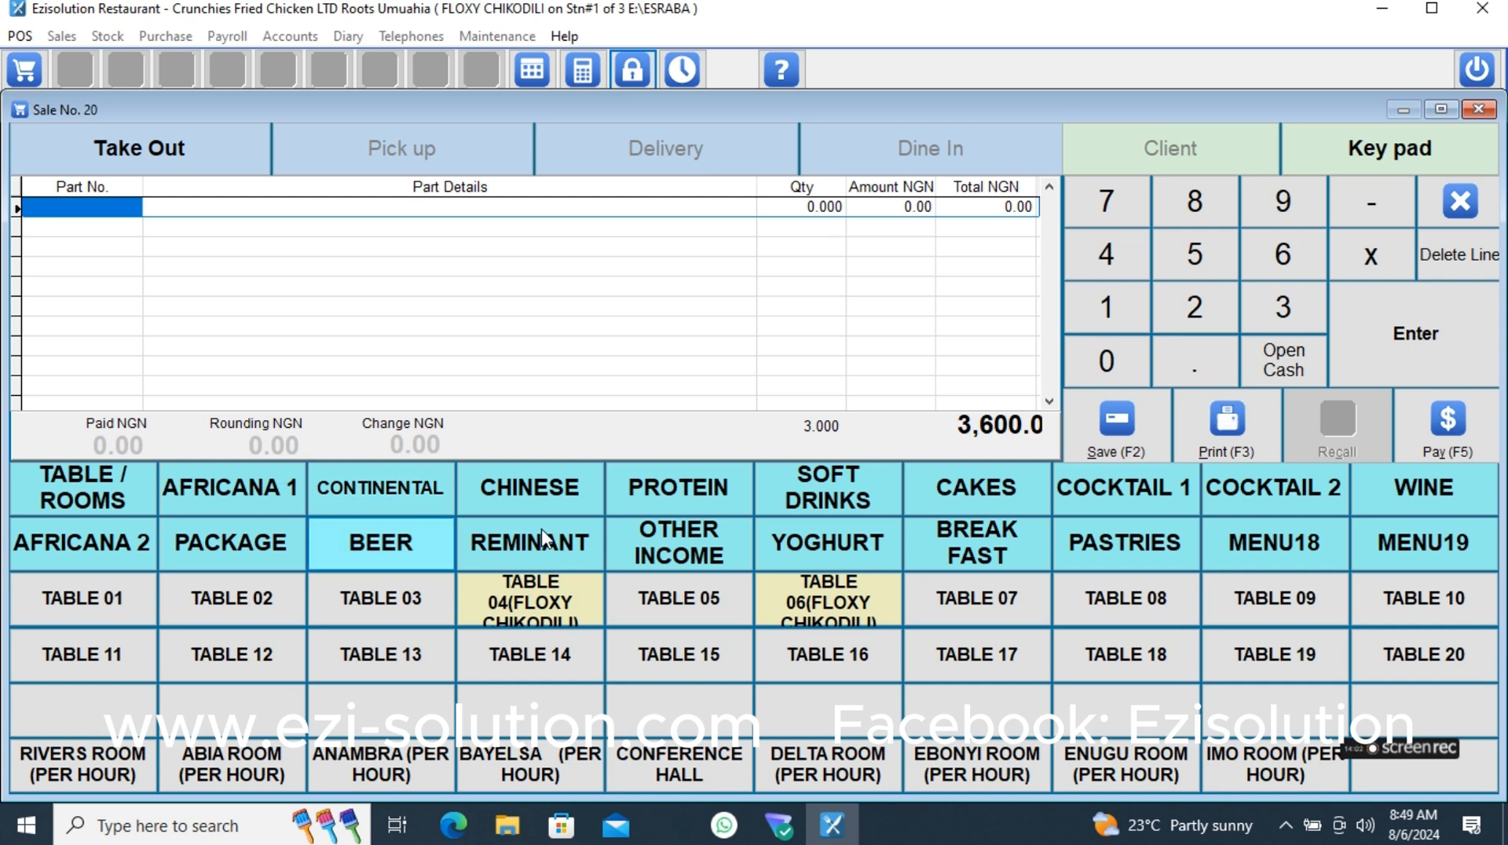
left_click(834, 605)
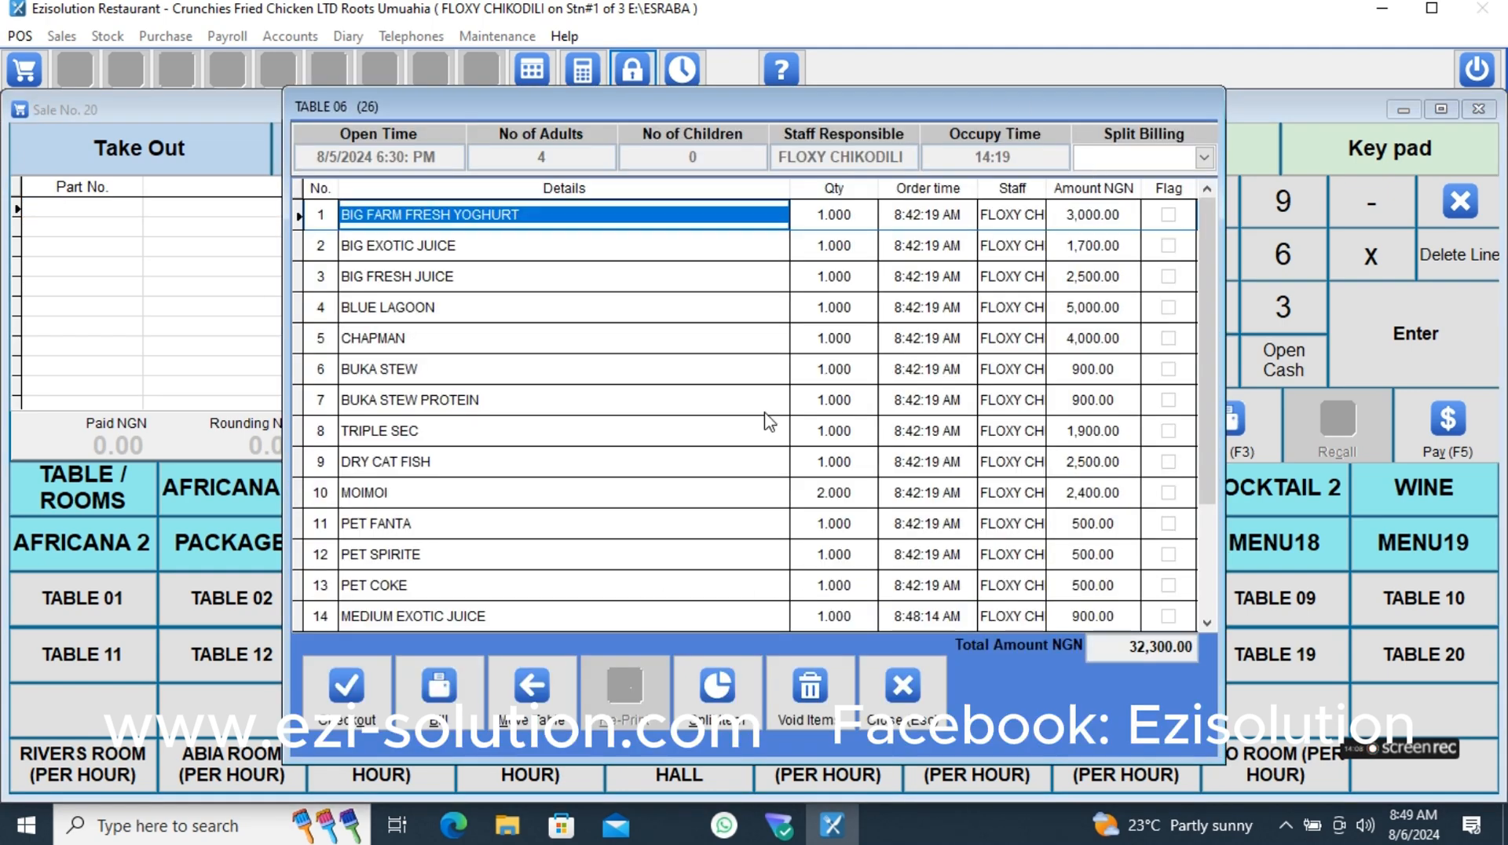
- Try to print the full bill for TABLE 06, and abort the bill and close the sale window
left_click(436, 724)
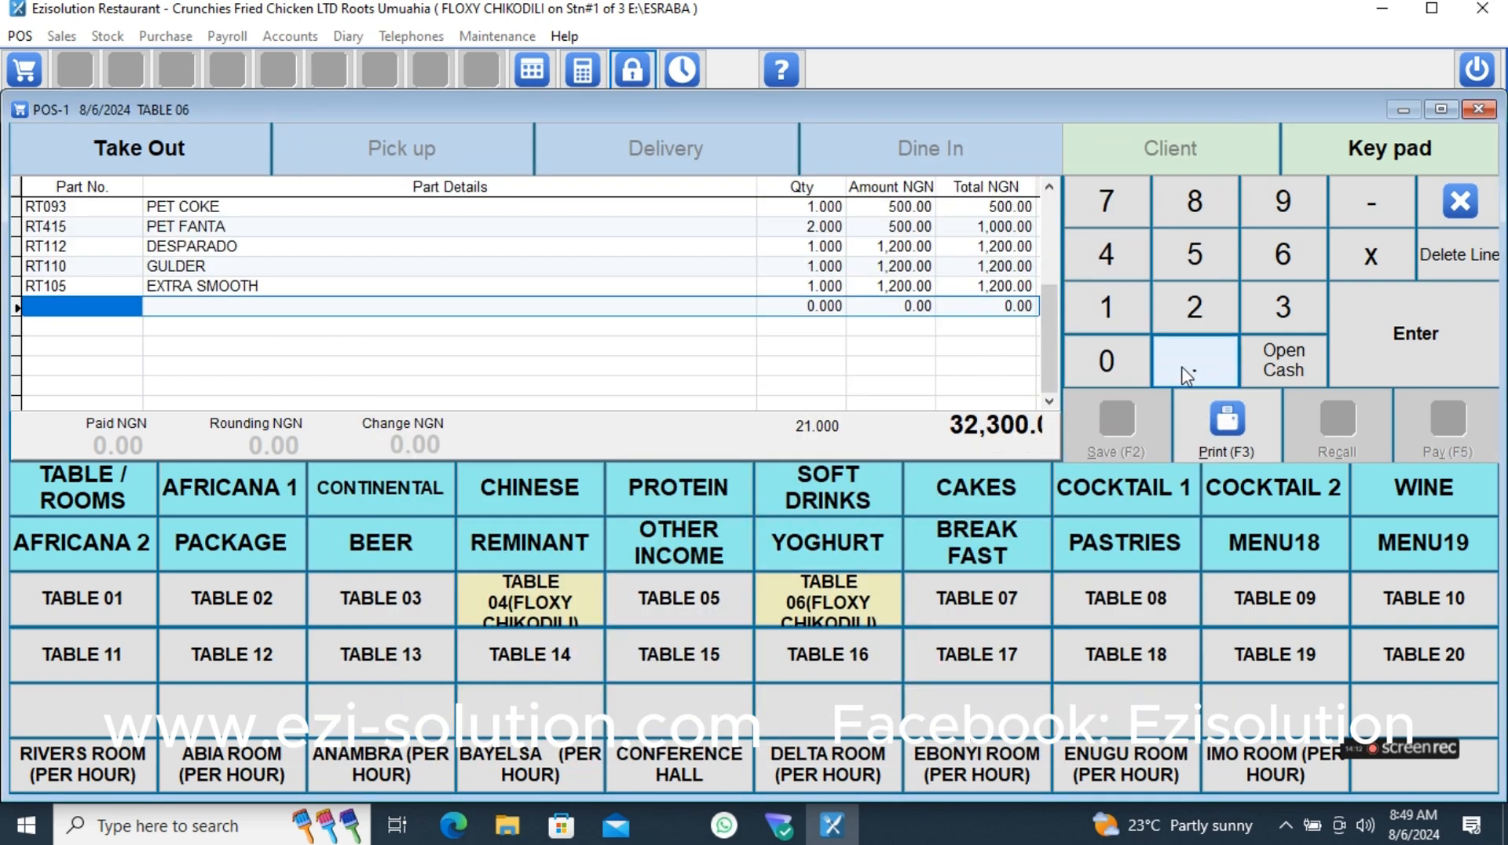
left_click(1221, 424)
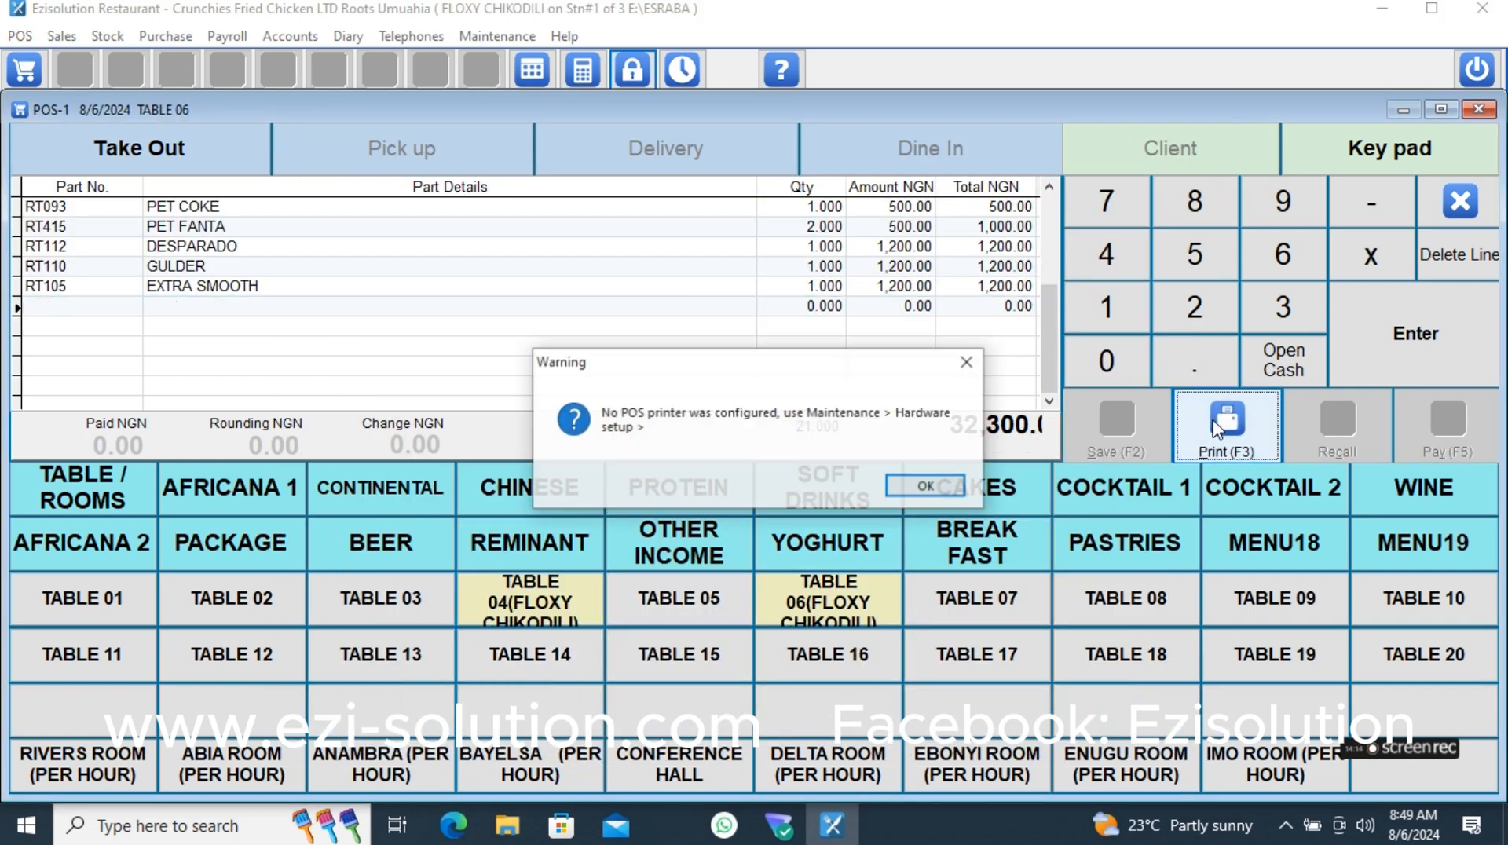
left_click(926, 486)
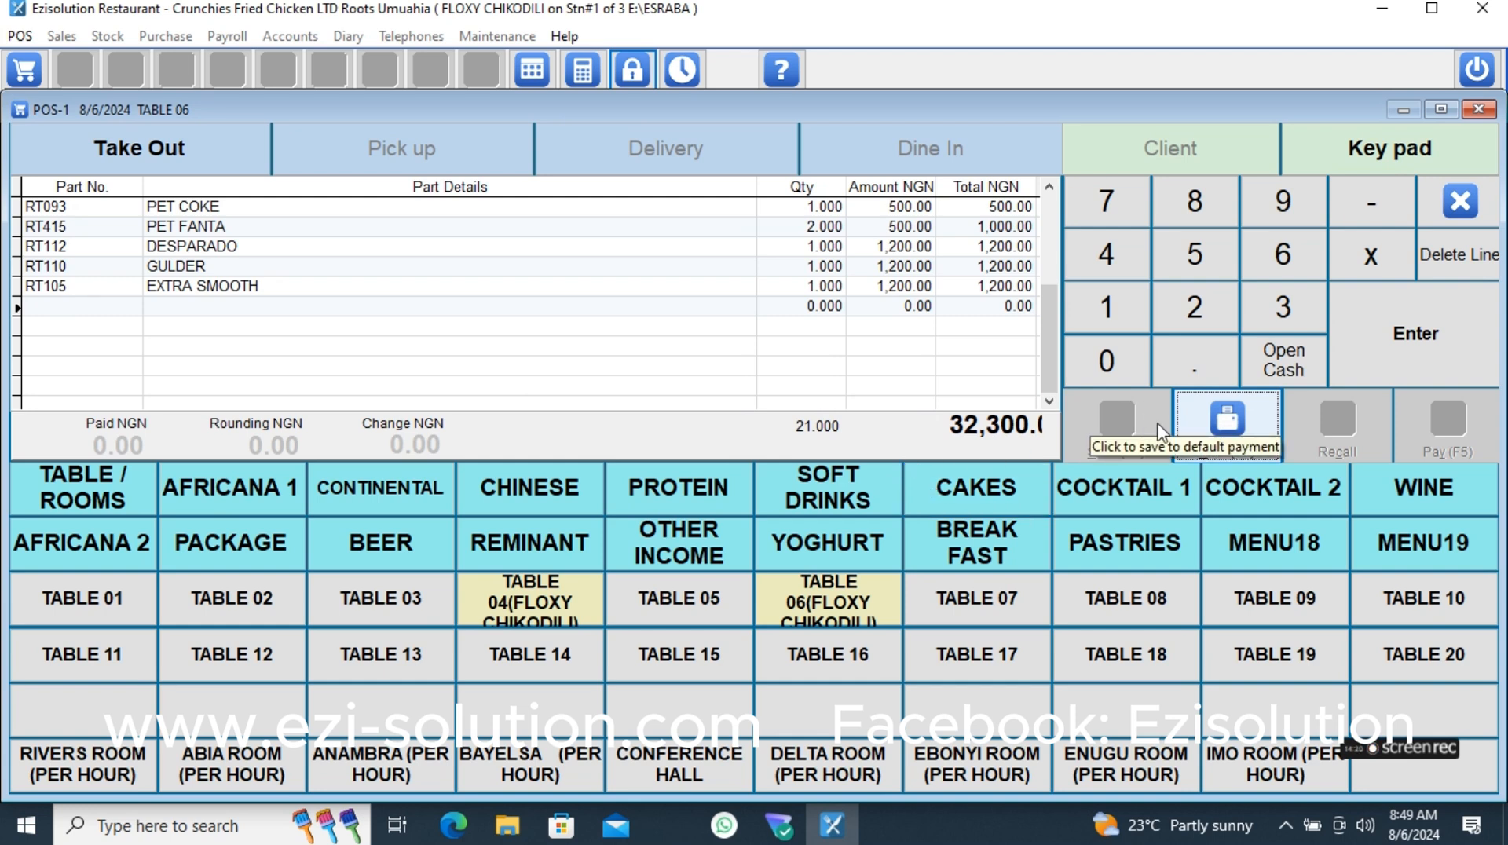
left_click(1230, 454)
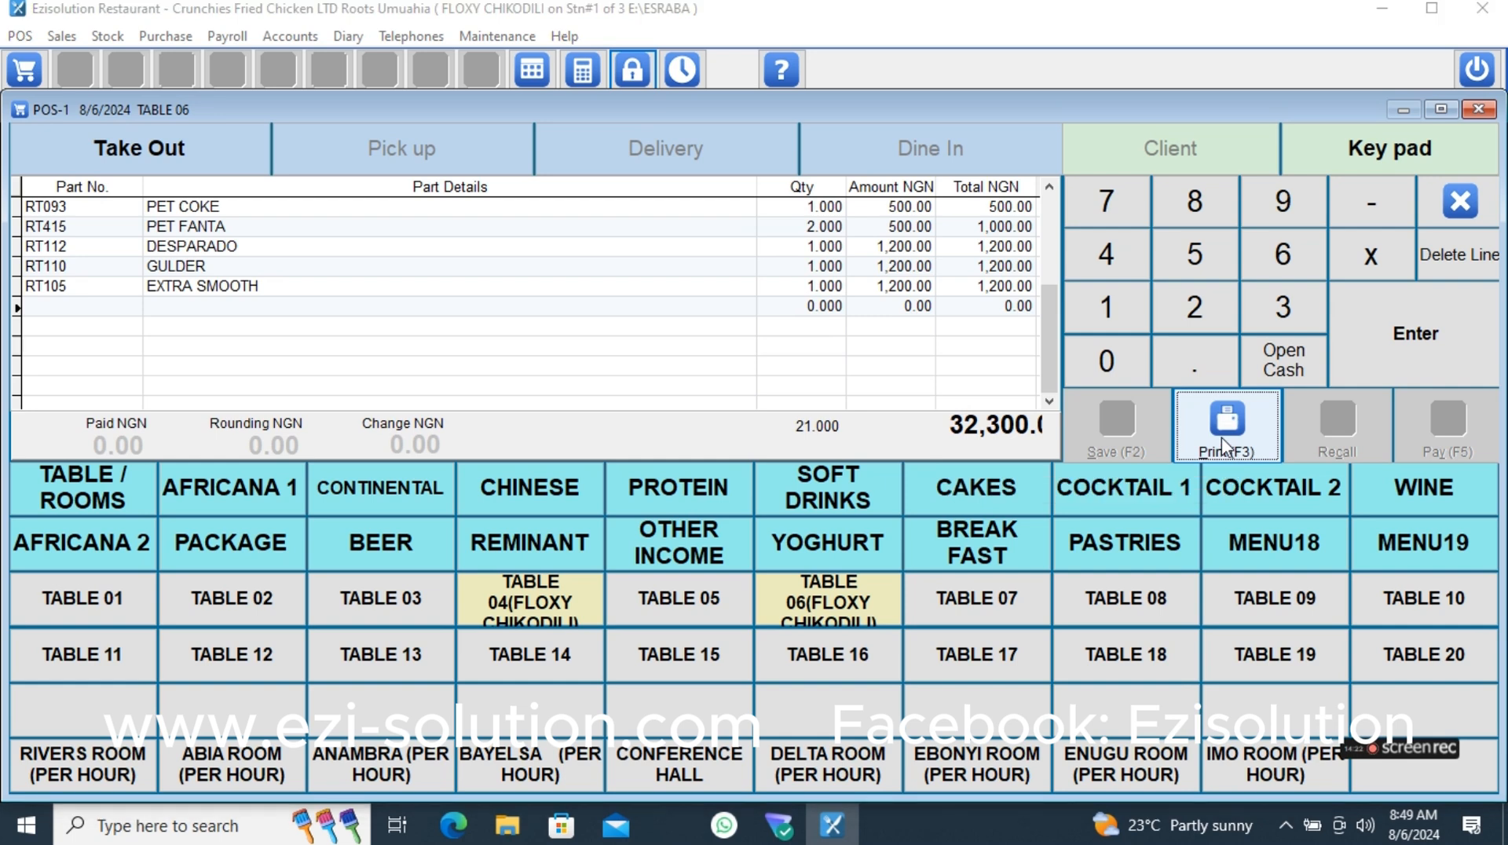
left_click(934, 485)
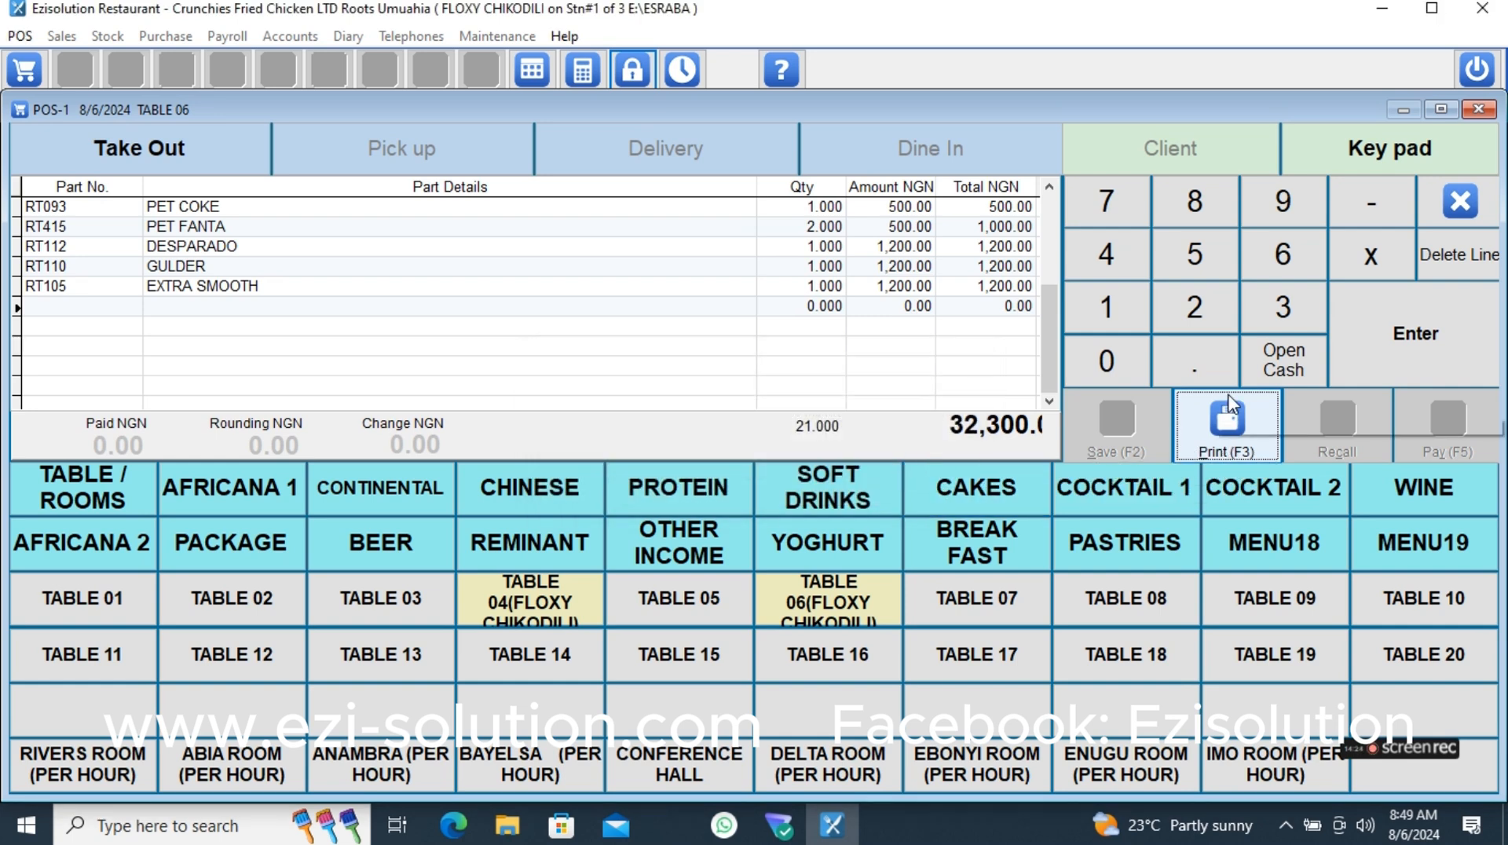
left_click(1460, 201)
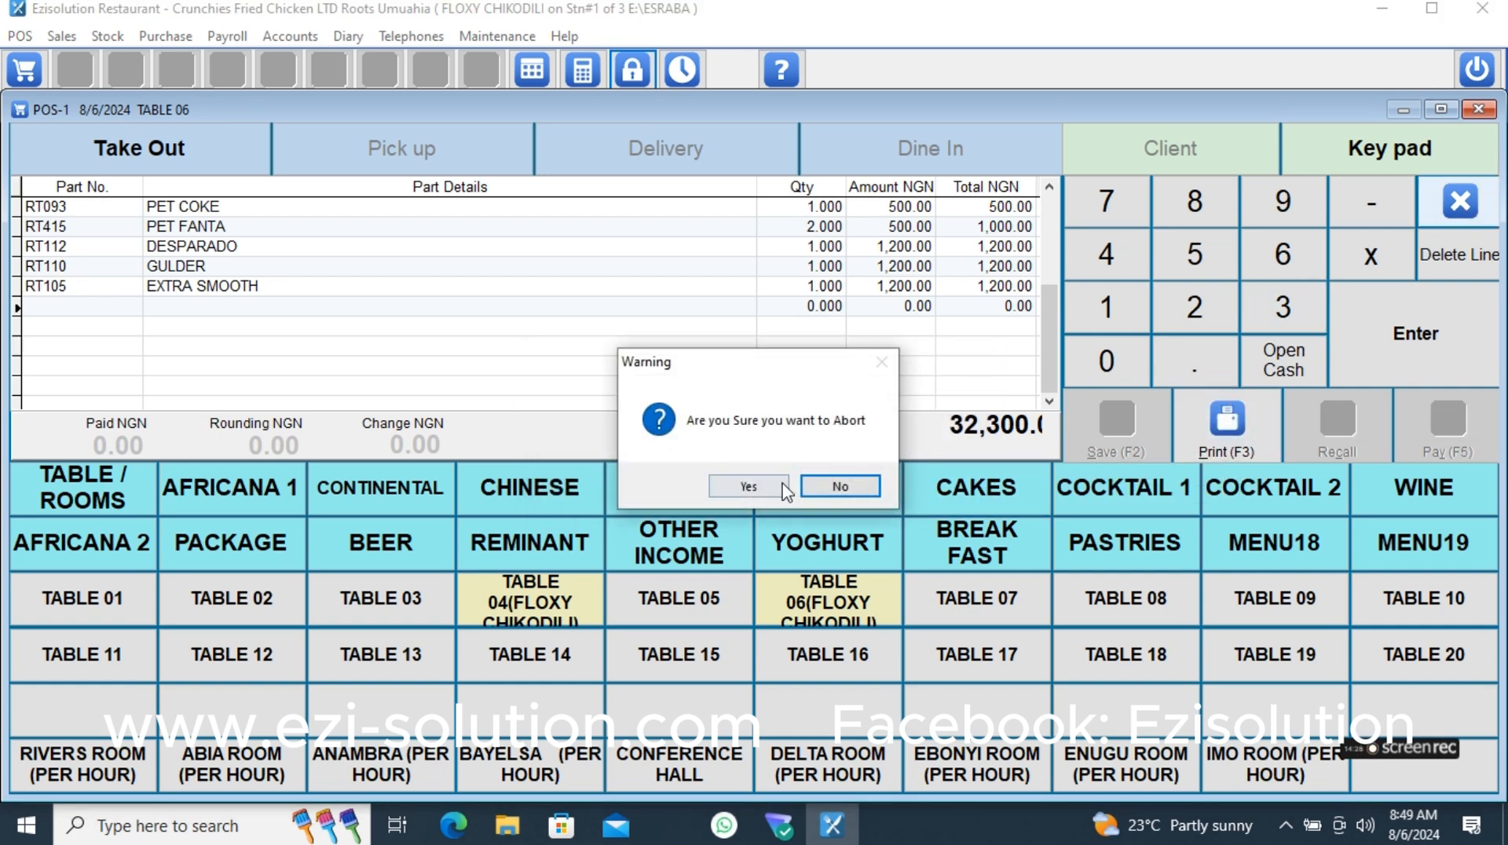
left_click(749, 486)
left_click(1460, 201)
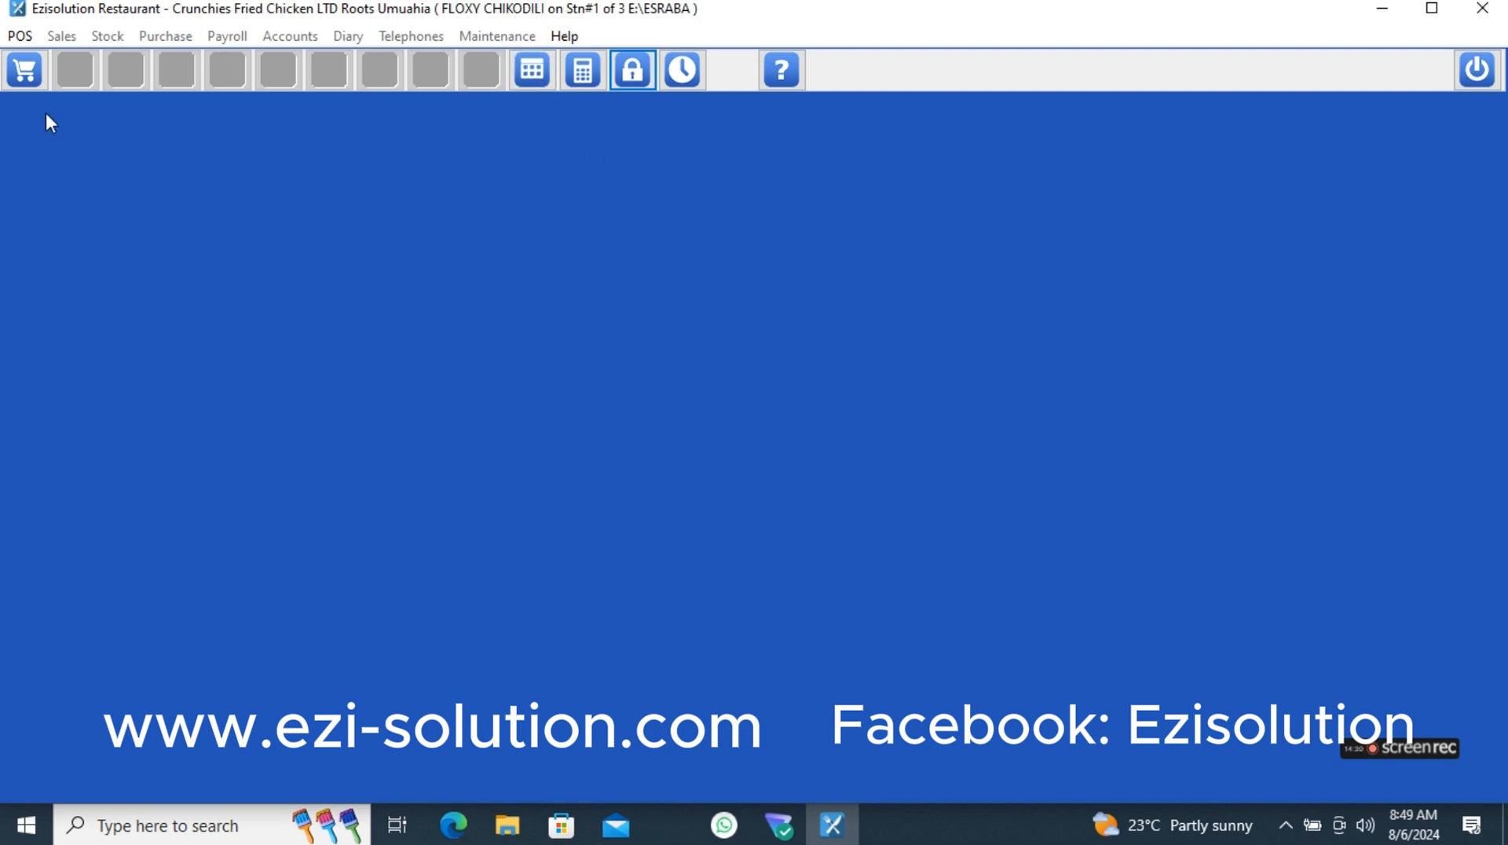
- Reopen the point-of-sale screen, bring up the full TABLE 06 bill again and abort it
left_click(25, 70)
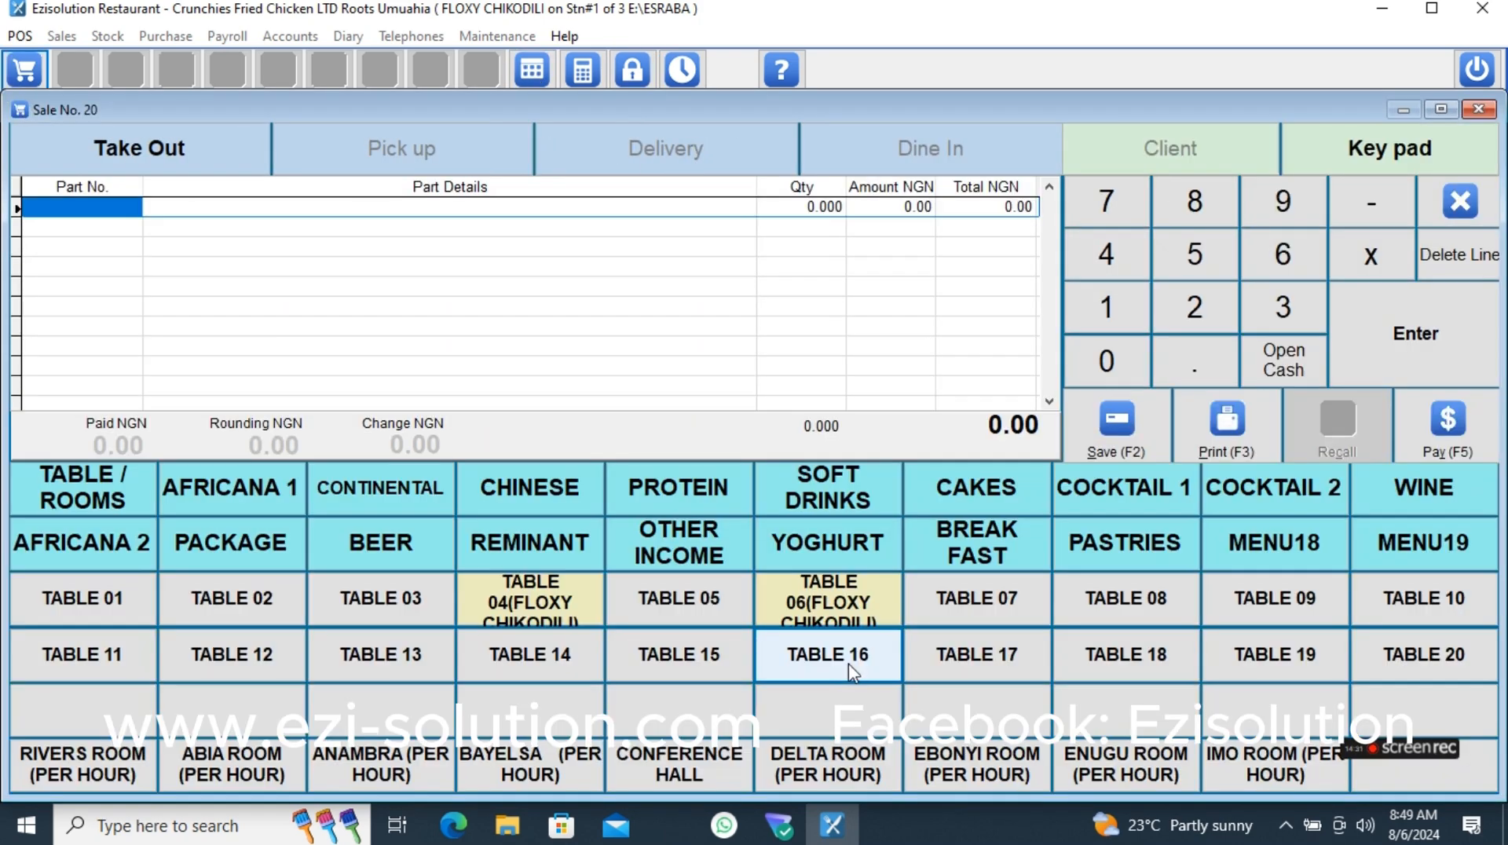
left_click(816, 613)
left_click(437, 688)
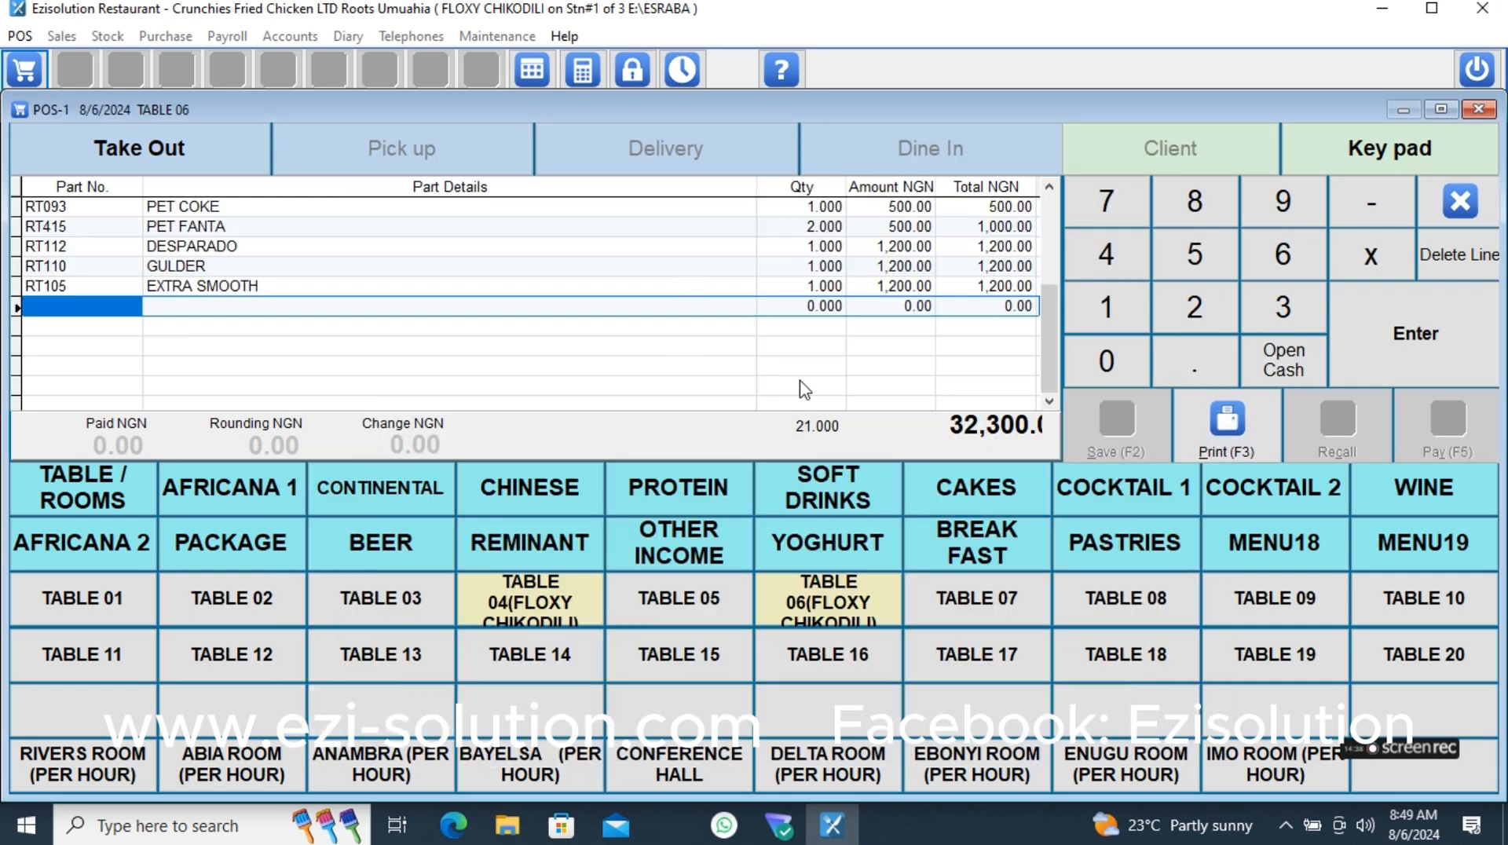
left_click(1461, 203)
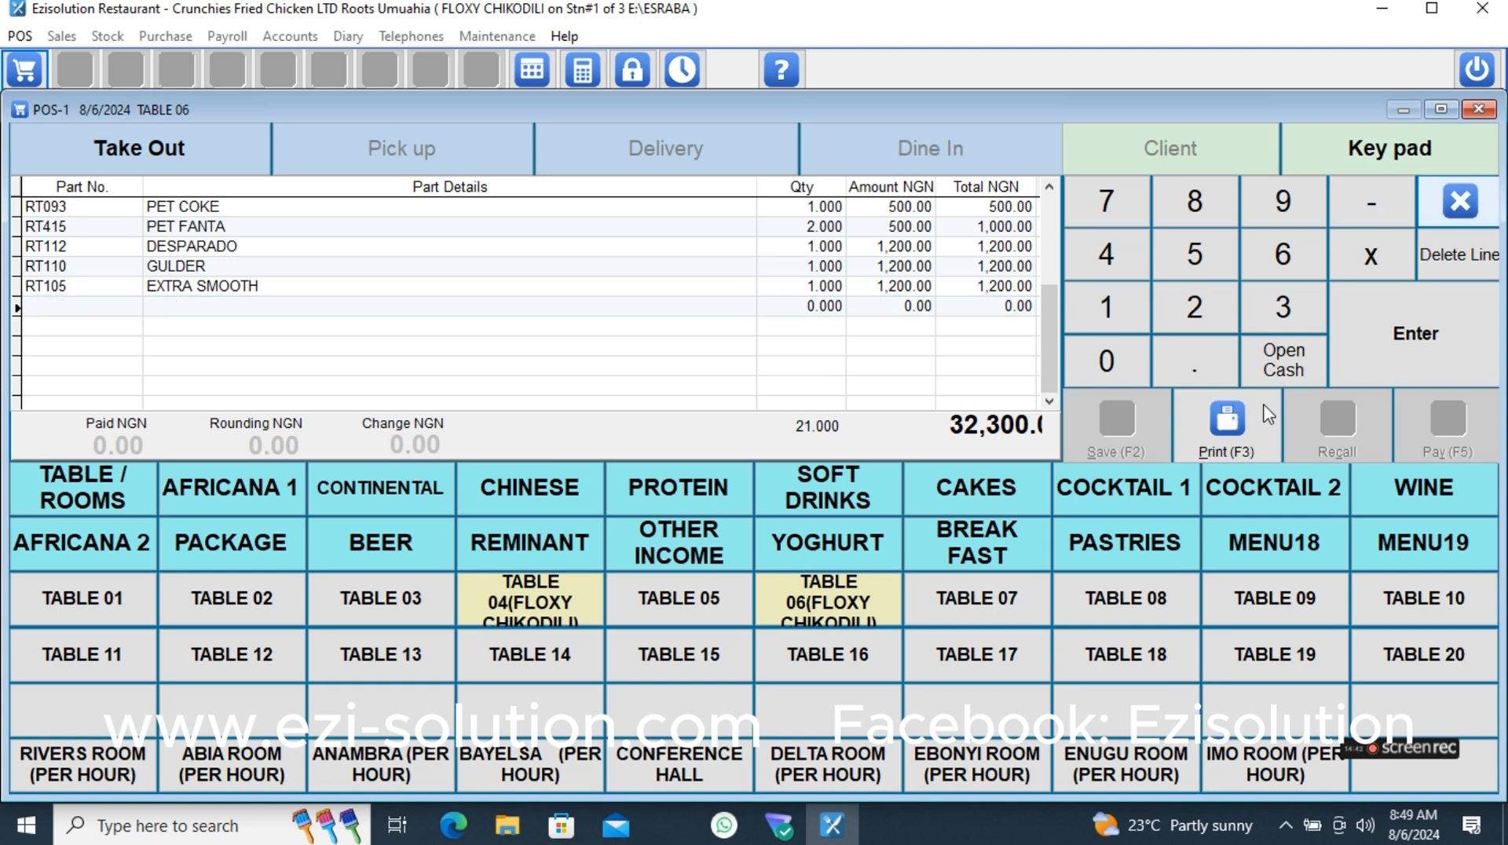
left_click(1228, 433)
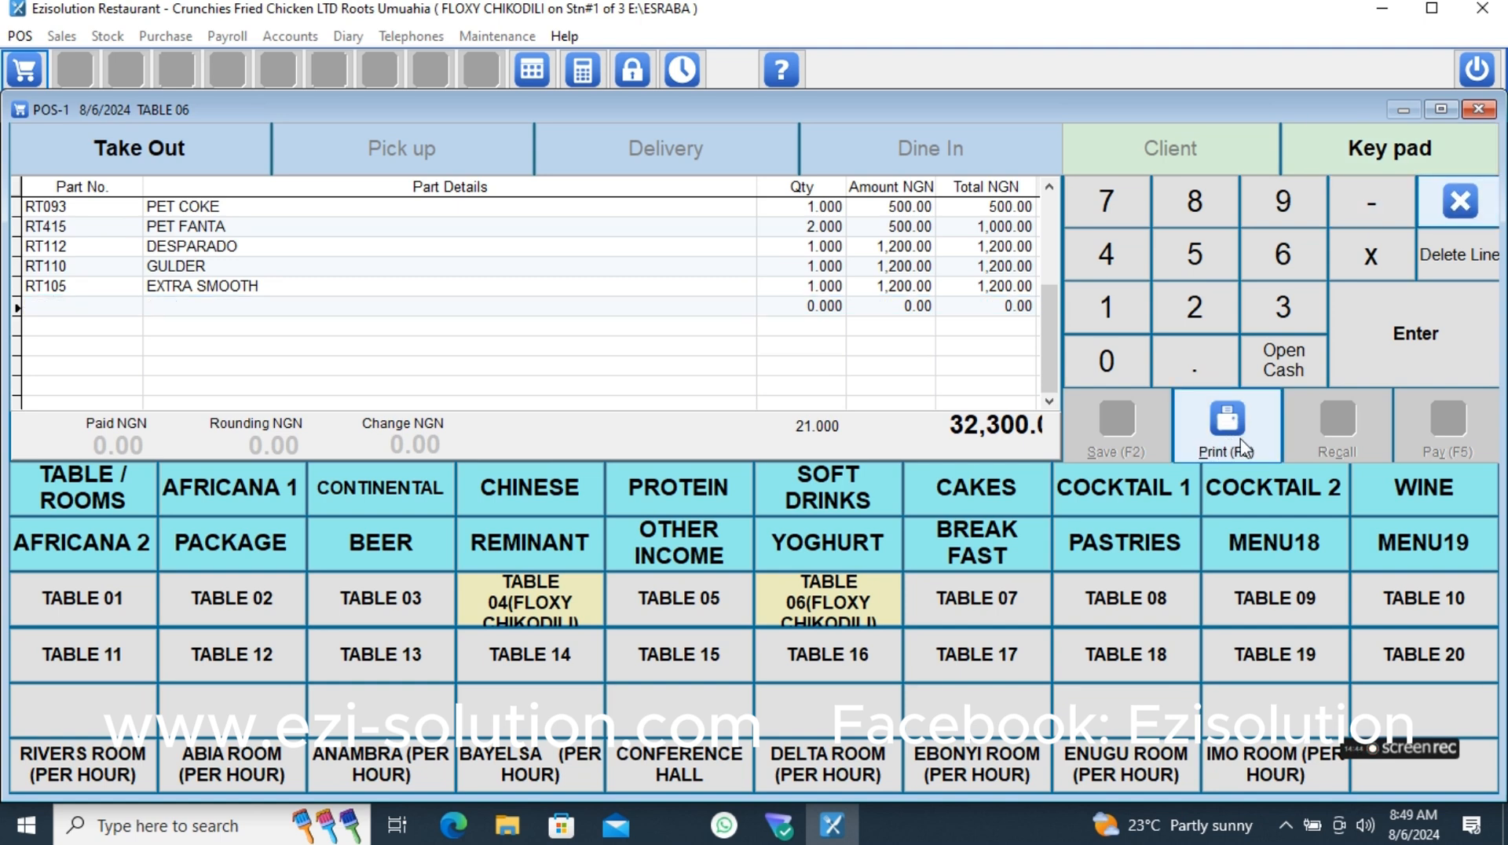
left_click(1461, 203)
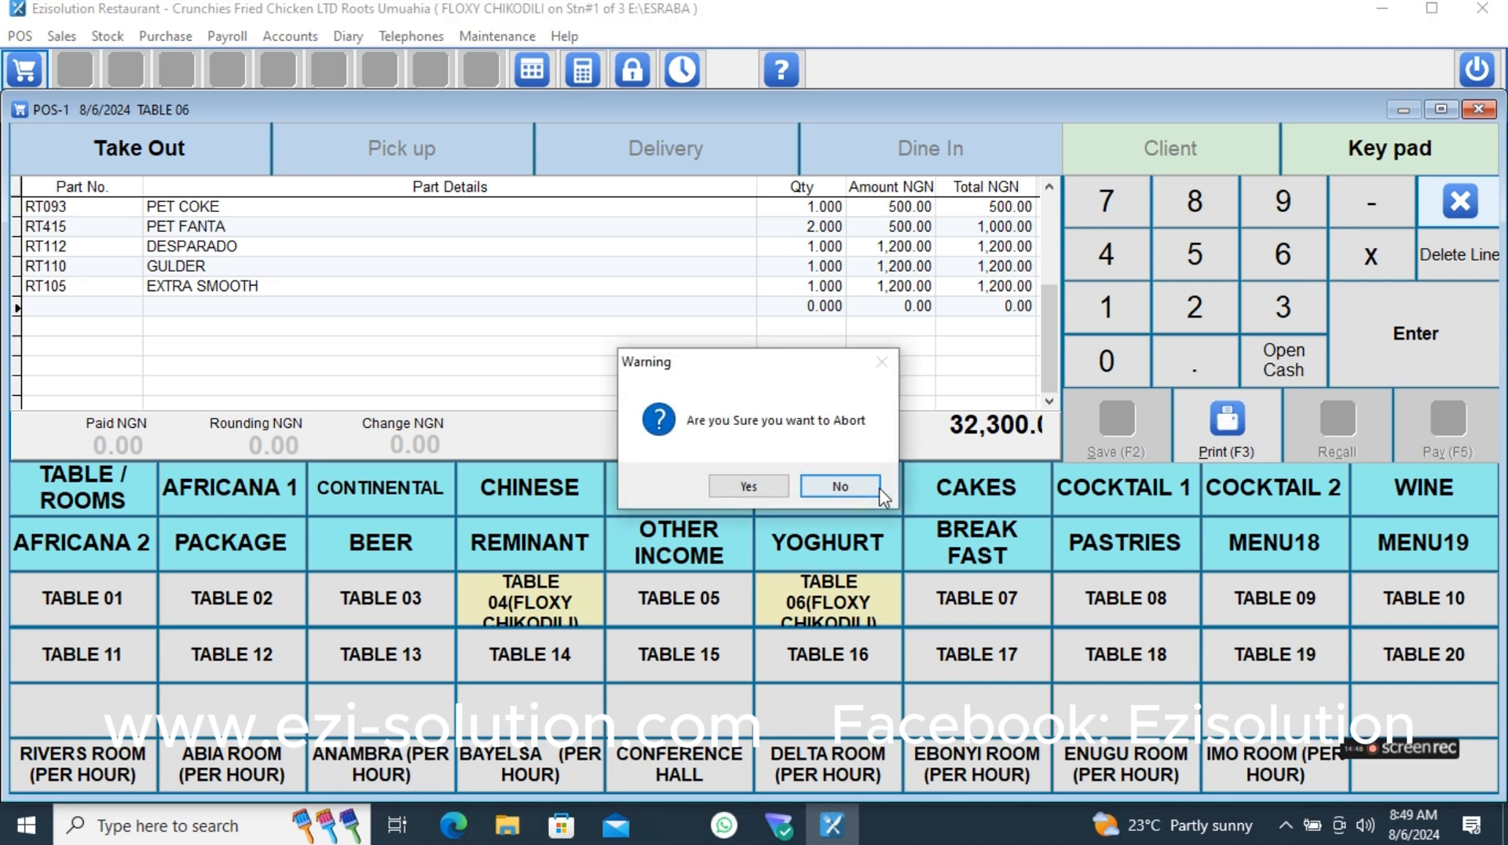
left_click(776, 485)
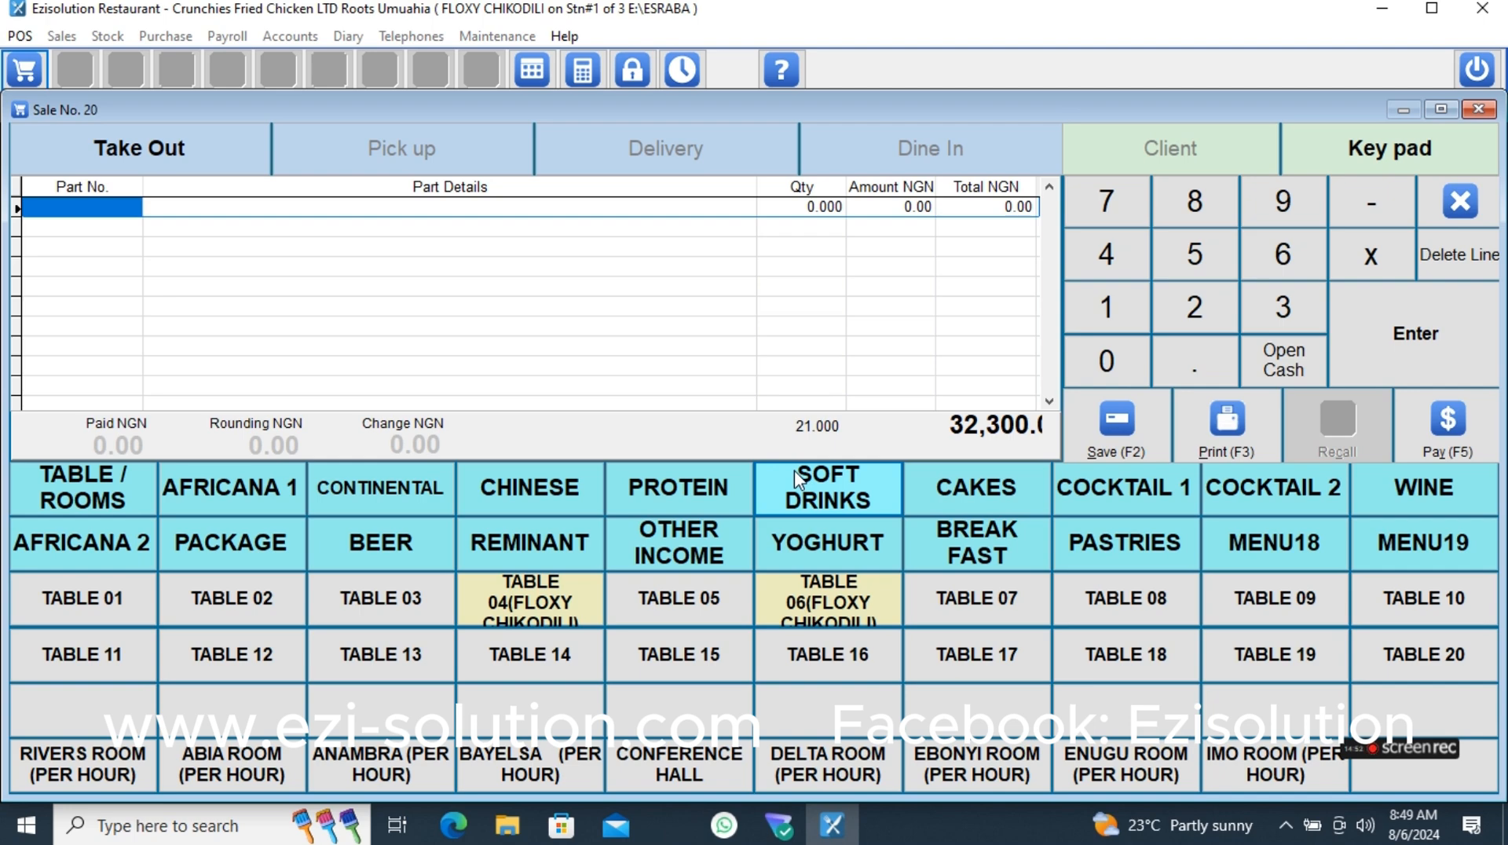
- In the TABLE 06 order, flag the yoghurt, both big juices, BUKA STEW, BUKA STEW PROTEIN and TRIPLE SEC for Guest1's split bill
left_click(829, 585)
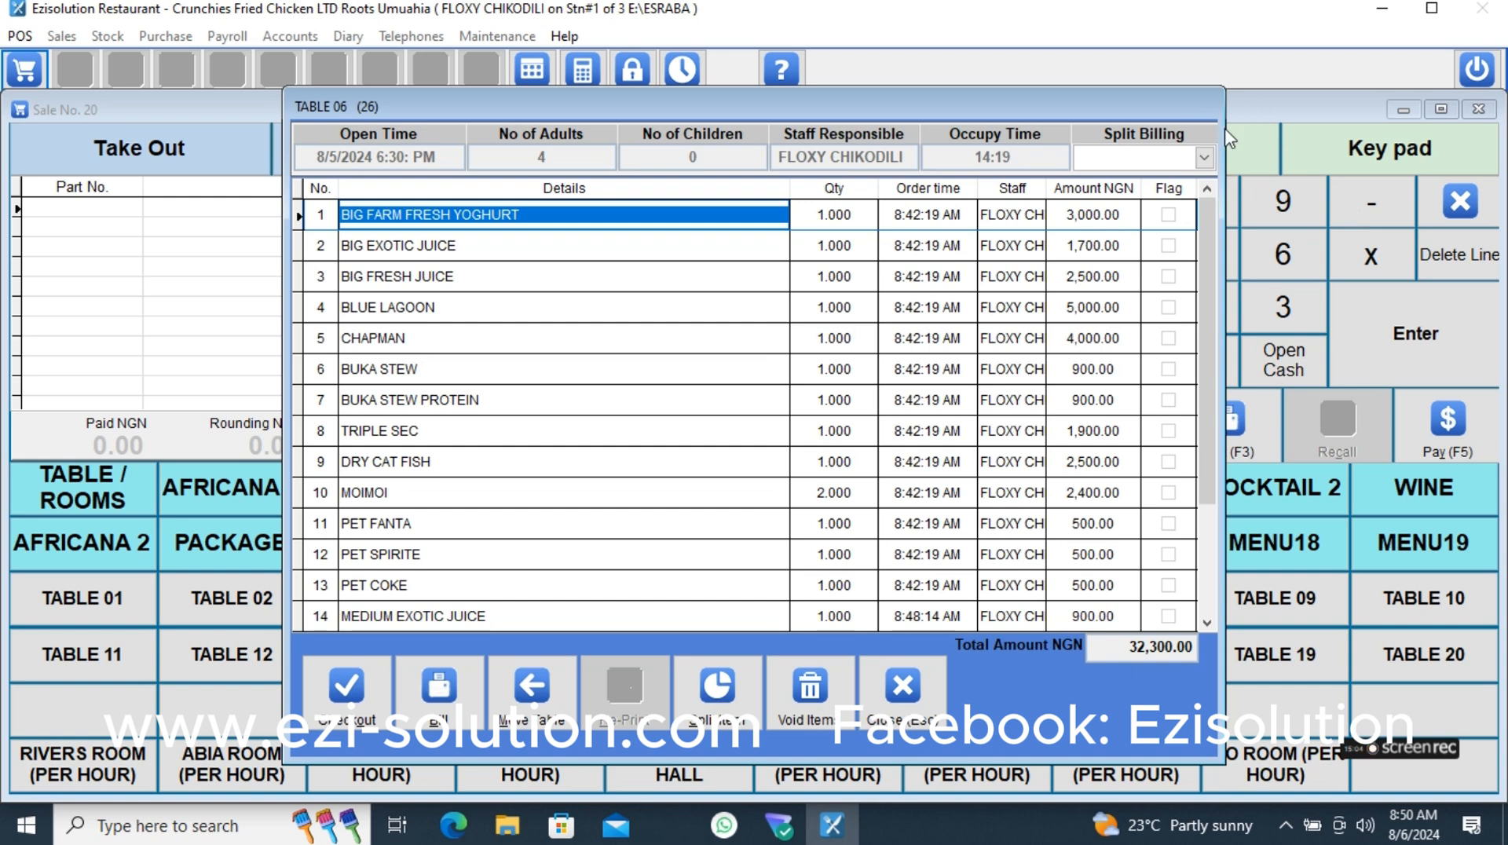
left_click(1202, 159)
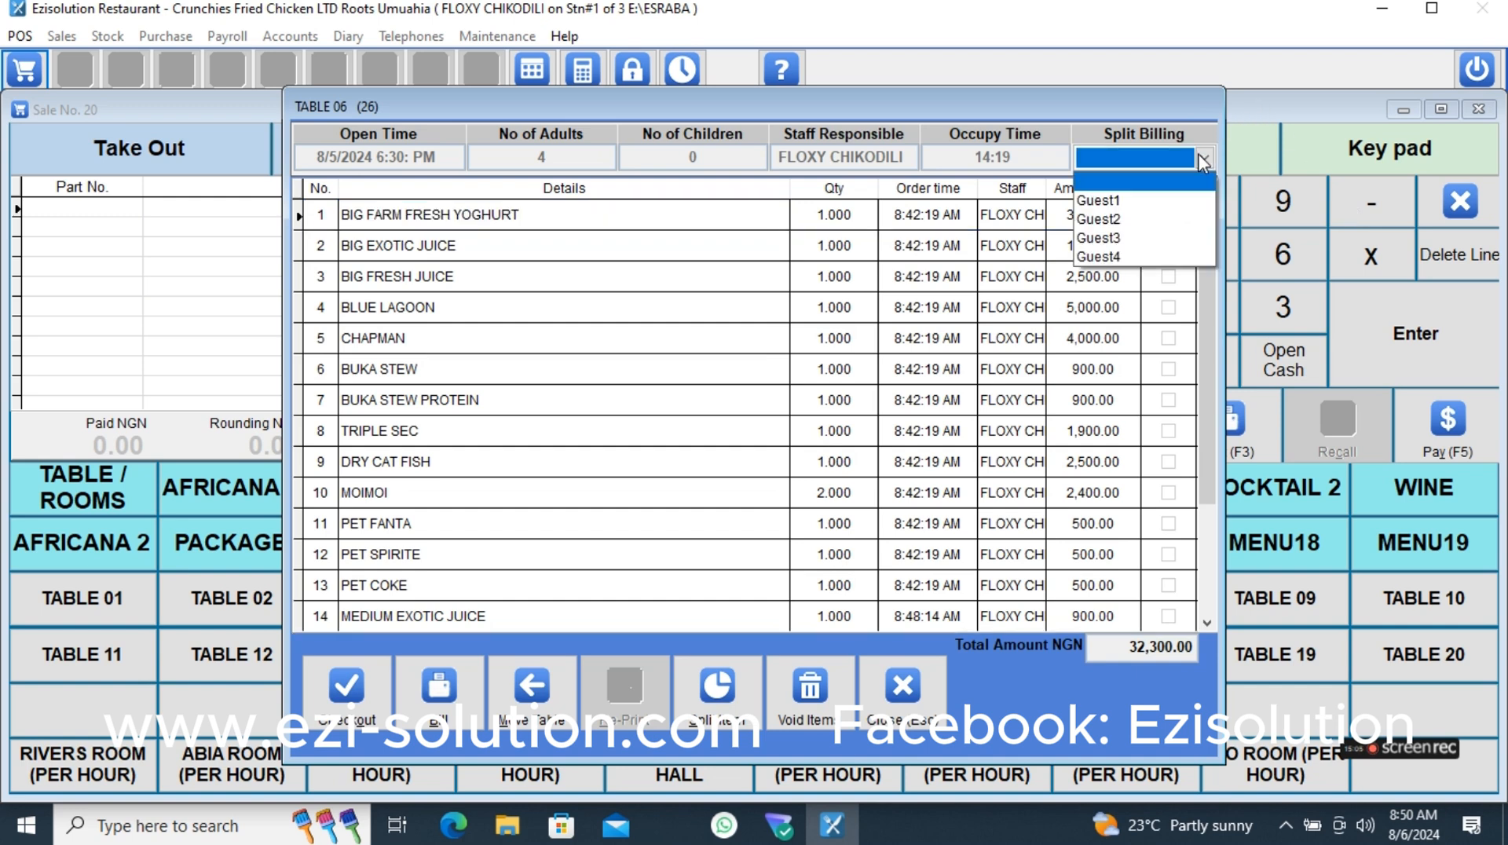
left_click(1086, 206)
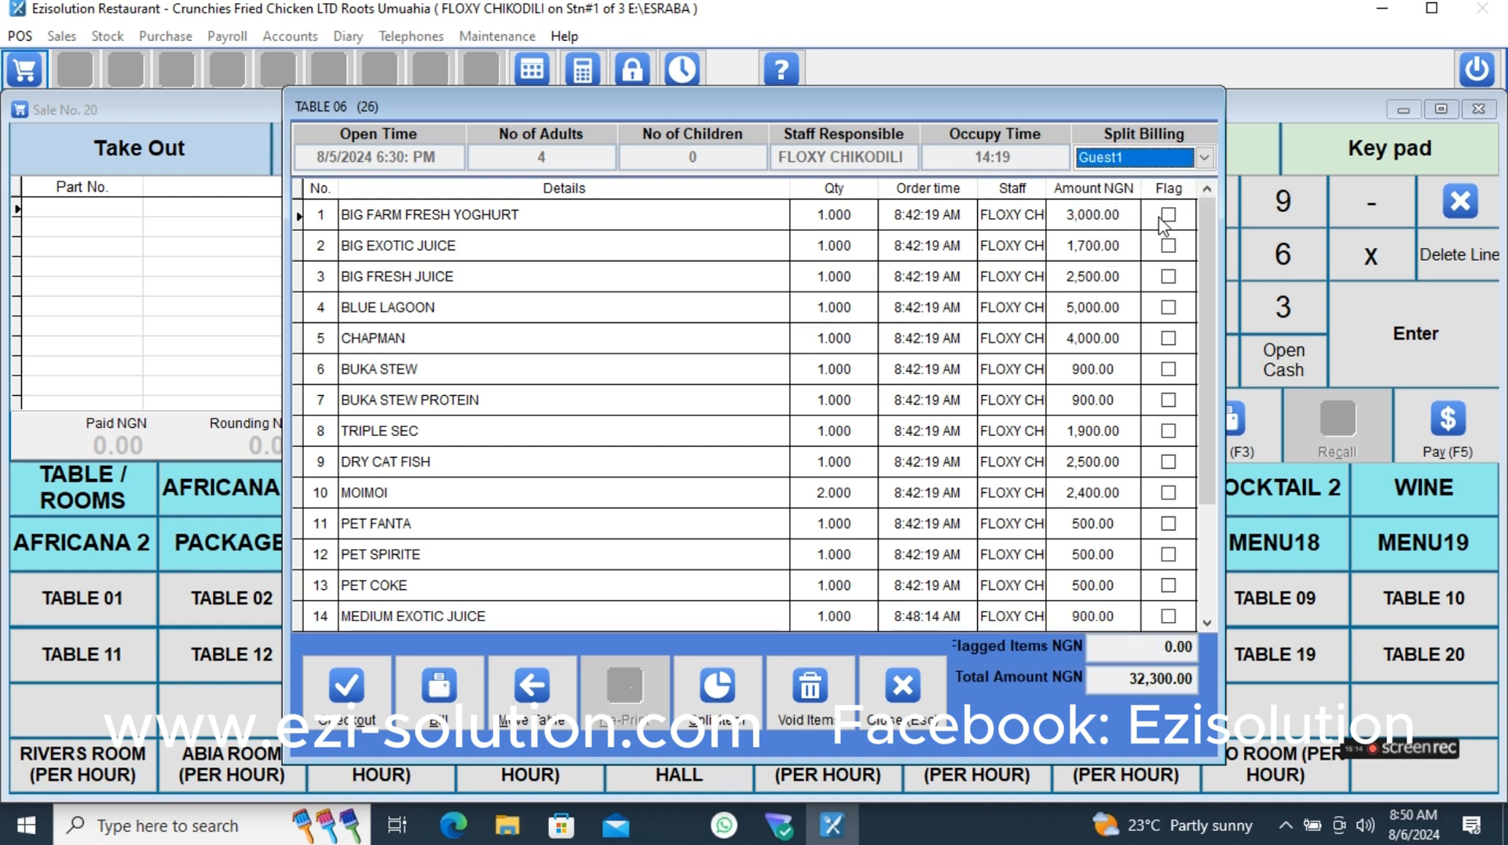
left_click(1168, 214)
left_click(1168, 277)
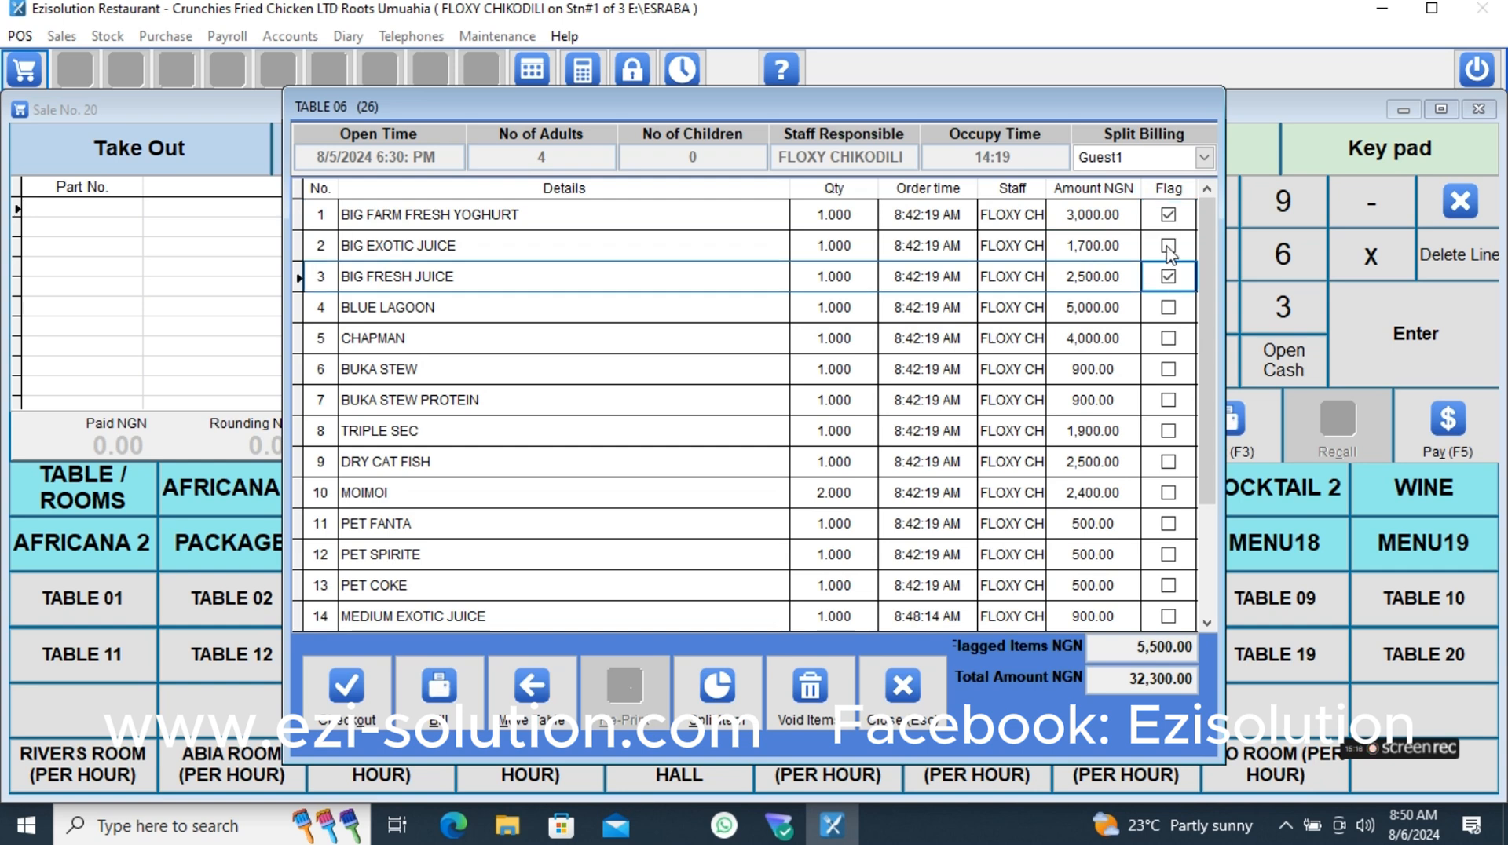
left_click(1168, 245)
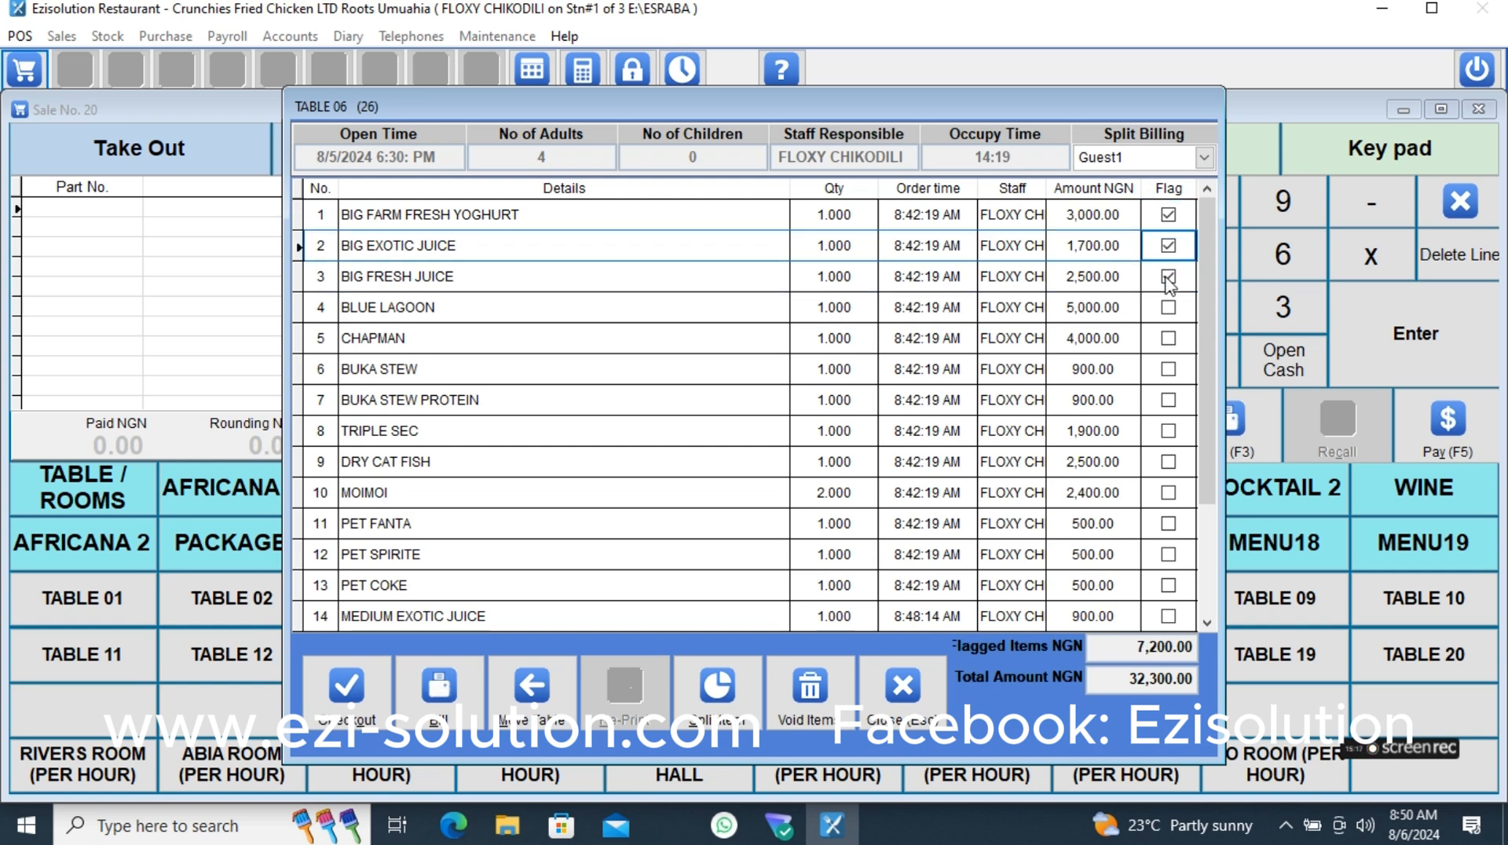
left_click(1168, 369)
left_click(1168, 400)
left_click(1168, 431)
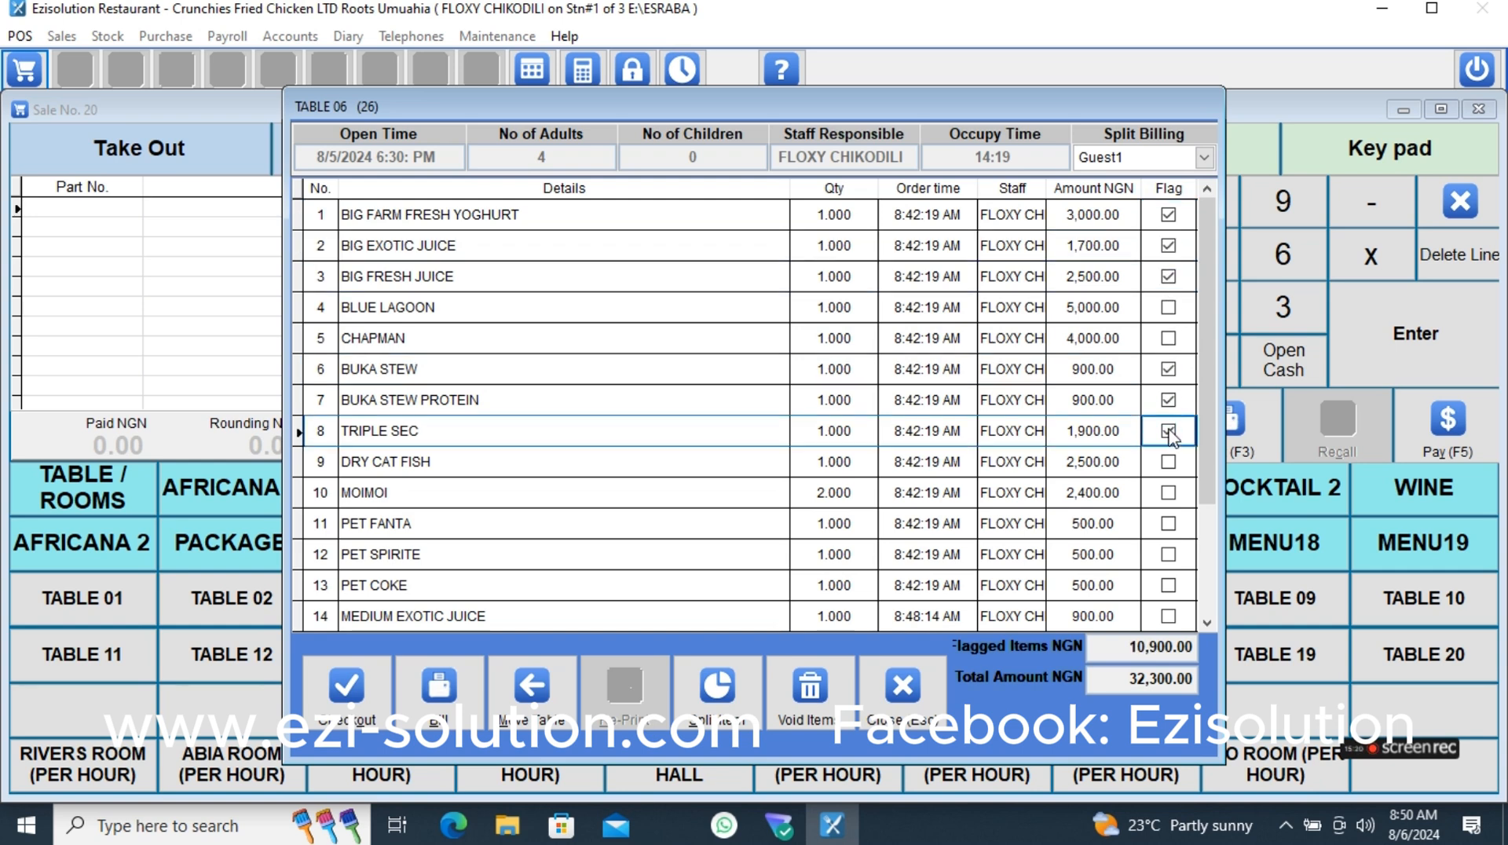
- Flag BLUE LAGOON, CHAPMAN, DRY CAT FISH and MOIMOI for Guest2's split bill
left_click(1147, 165)
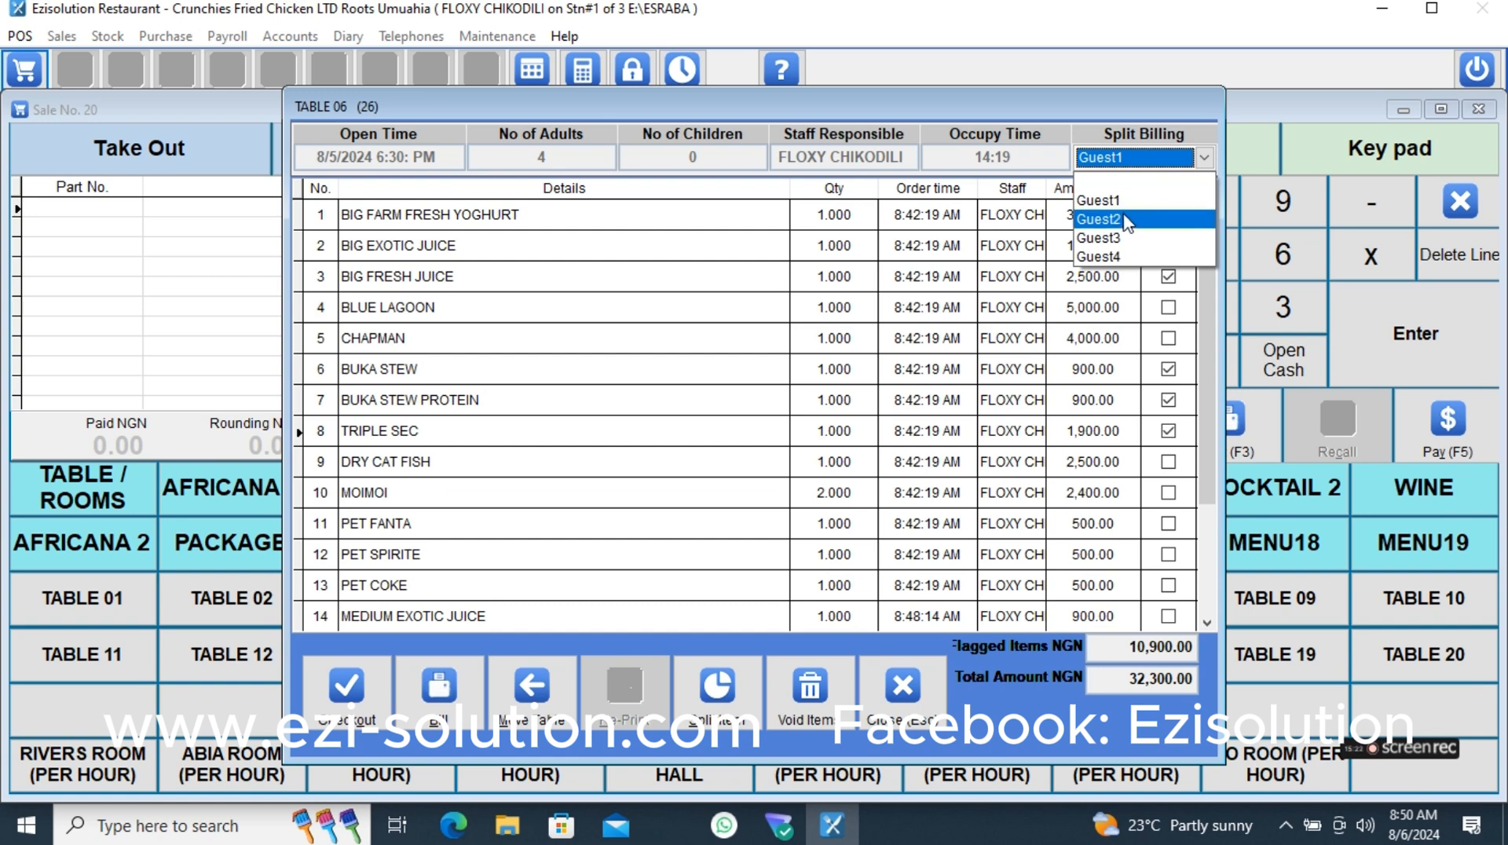
left_click(1125, 212)
left_click(1168, 214)
left_click(1168, 245)
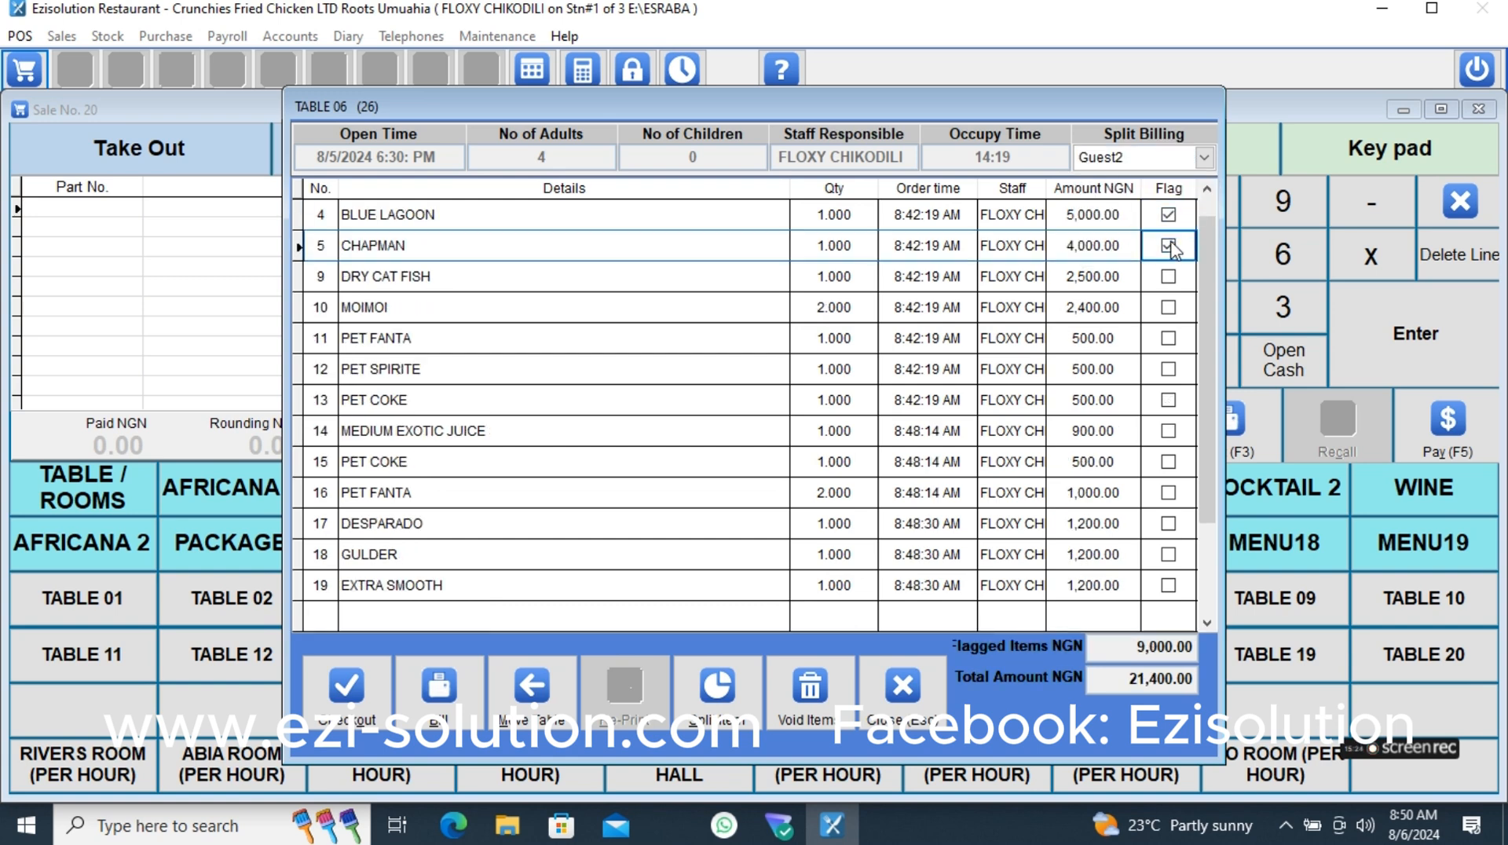
left_click(1168, 276)
left_click(1168, 307)
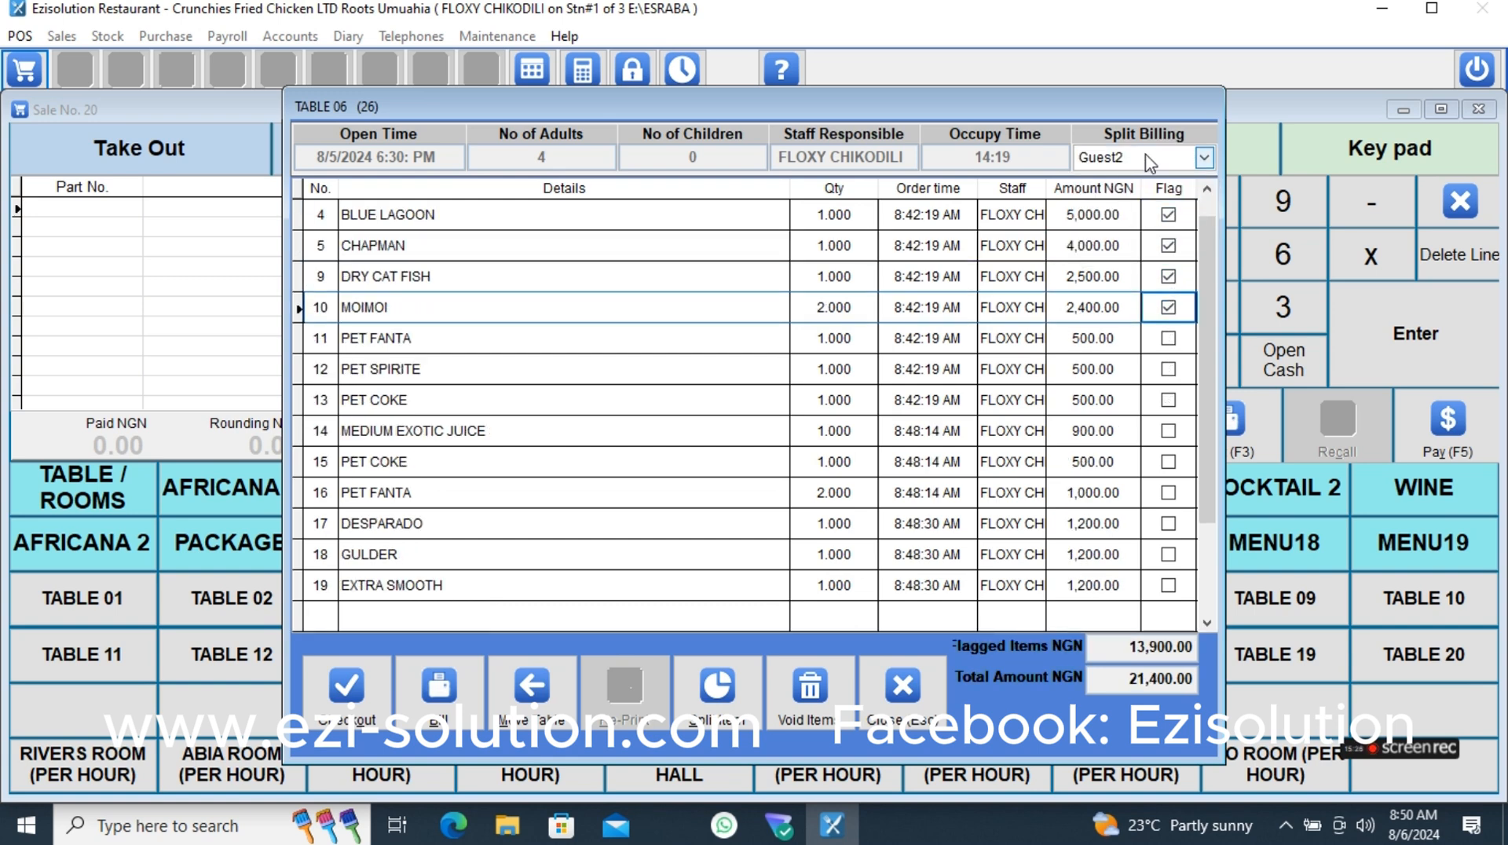
- Assign PET SPIRITE, MEDIUM EXOTIC JUICE and all the PET FANTA and PET COKE lines to Guest4's split bill
left_click(1204, 157)
left_click(1115, 258)
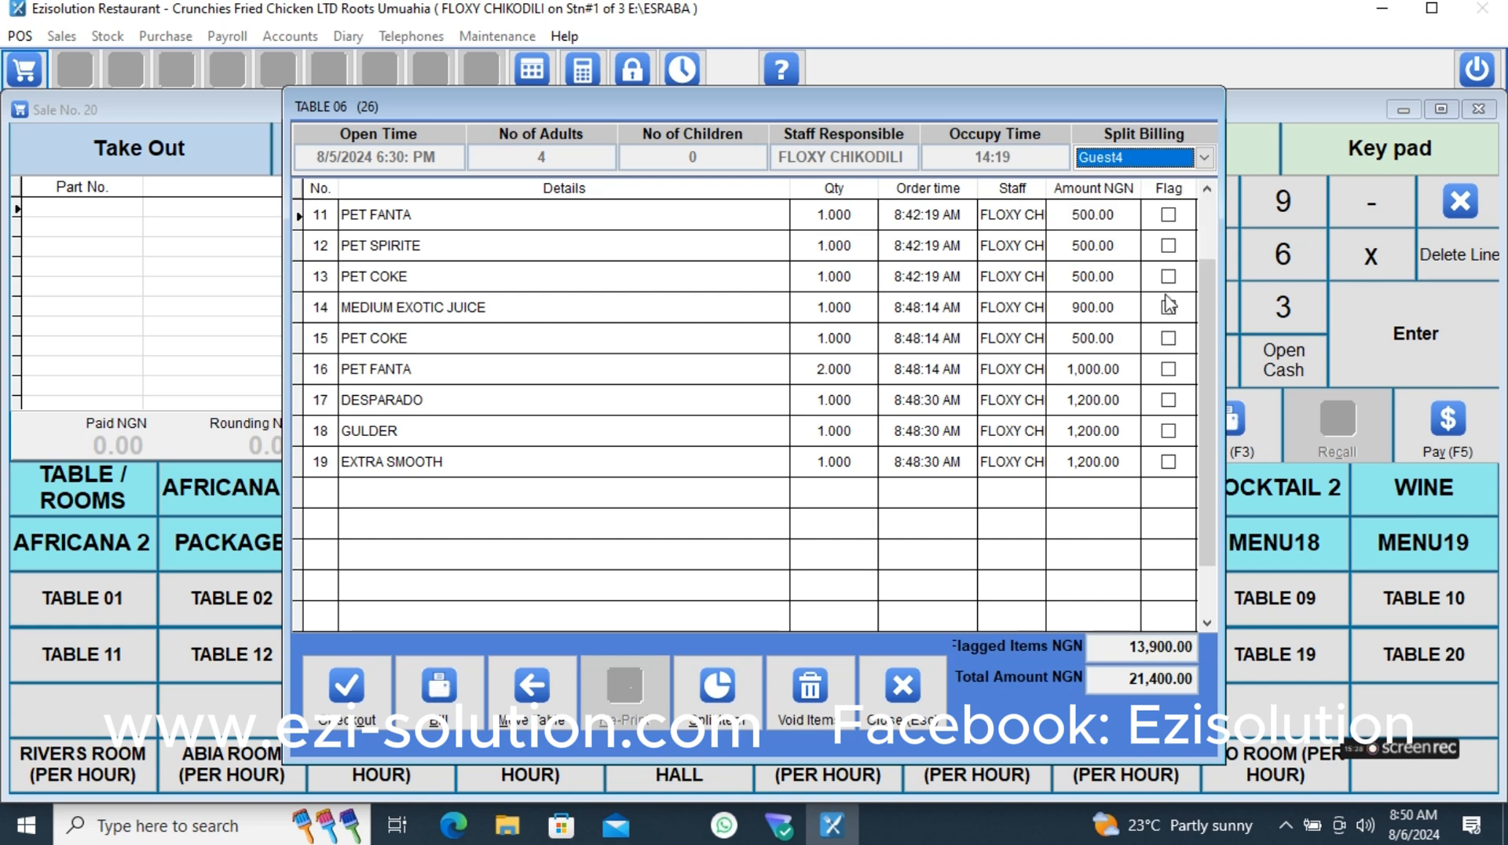
left_click(1168, 215)
left_click(1169, 245)
left_click(1168, 276)
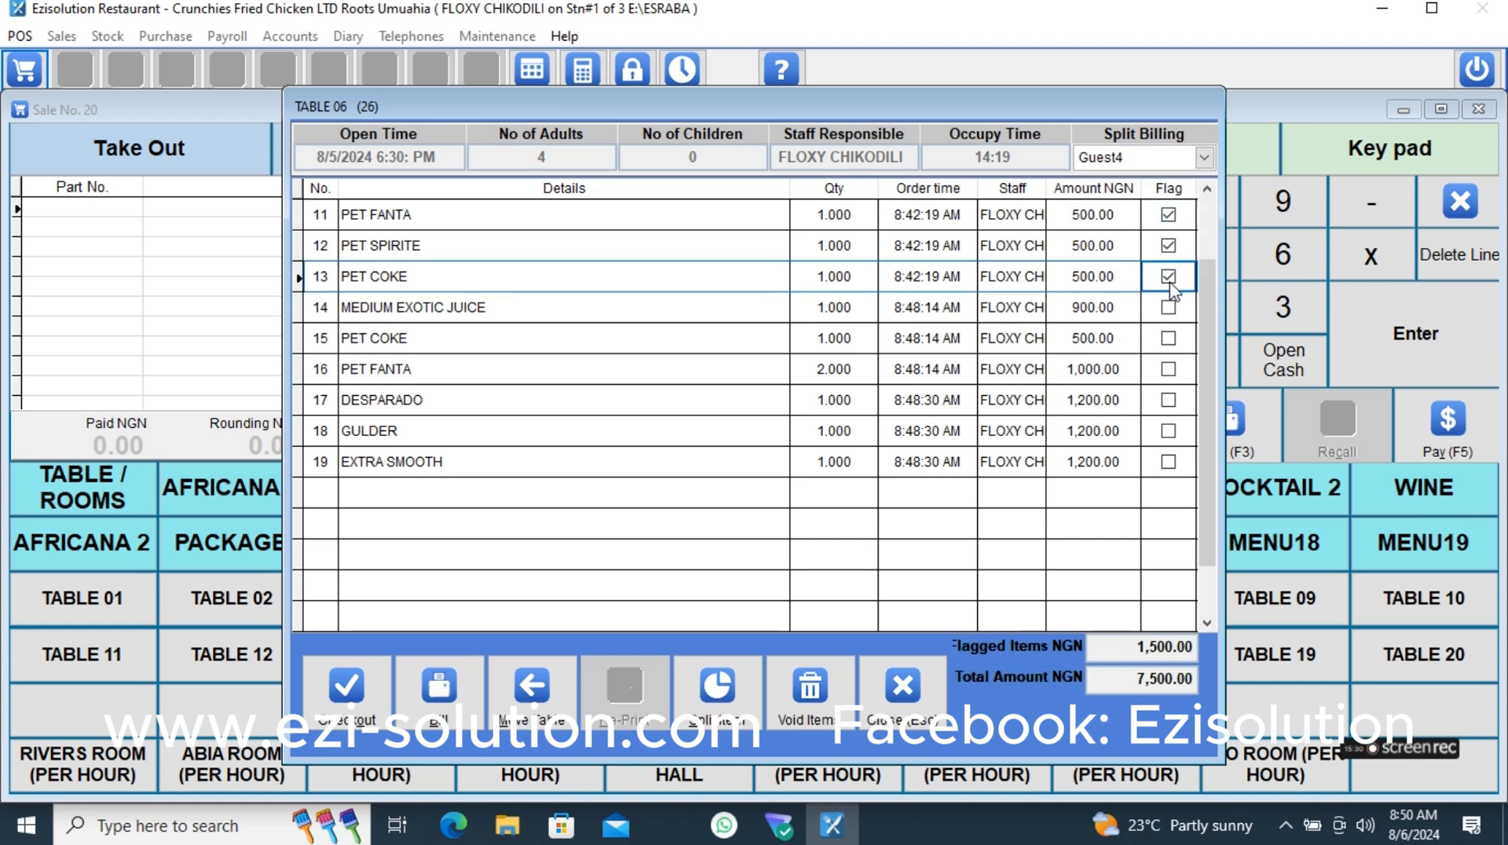
left_click(1168, 307)
left_click(1168, 338)
left_click(1168, 369)
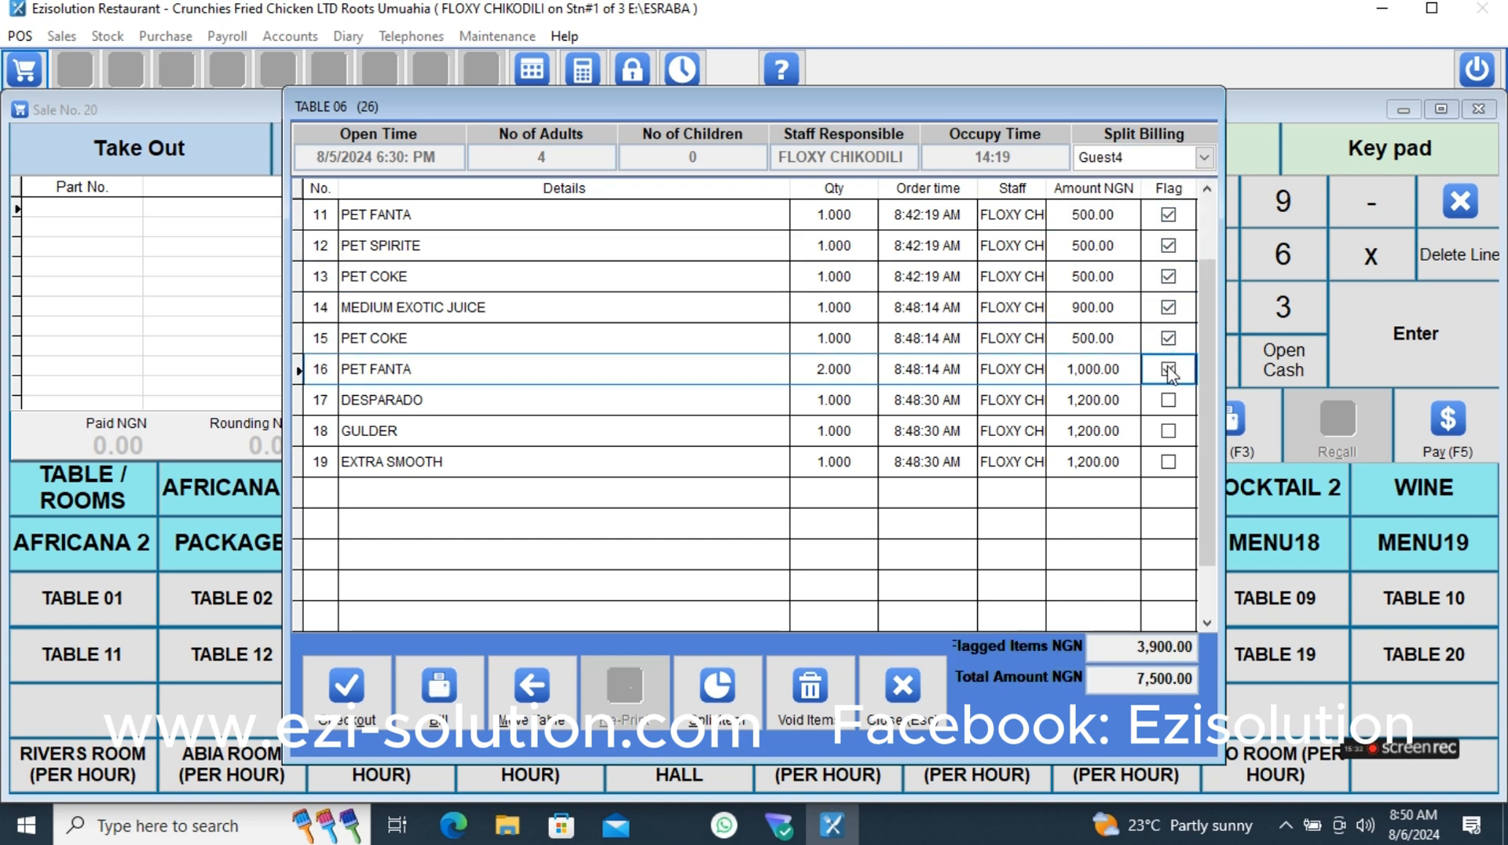
- Assign the remaining DESPARADO, GULDER and EXTRA SMOOTH to Guest3's split bill
left_click(1204, 158)
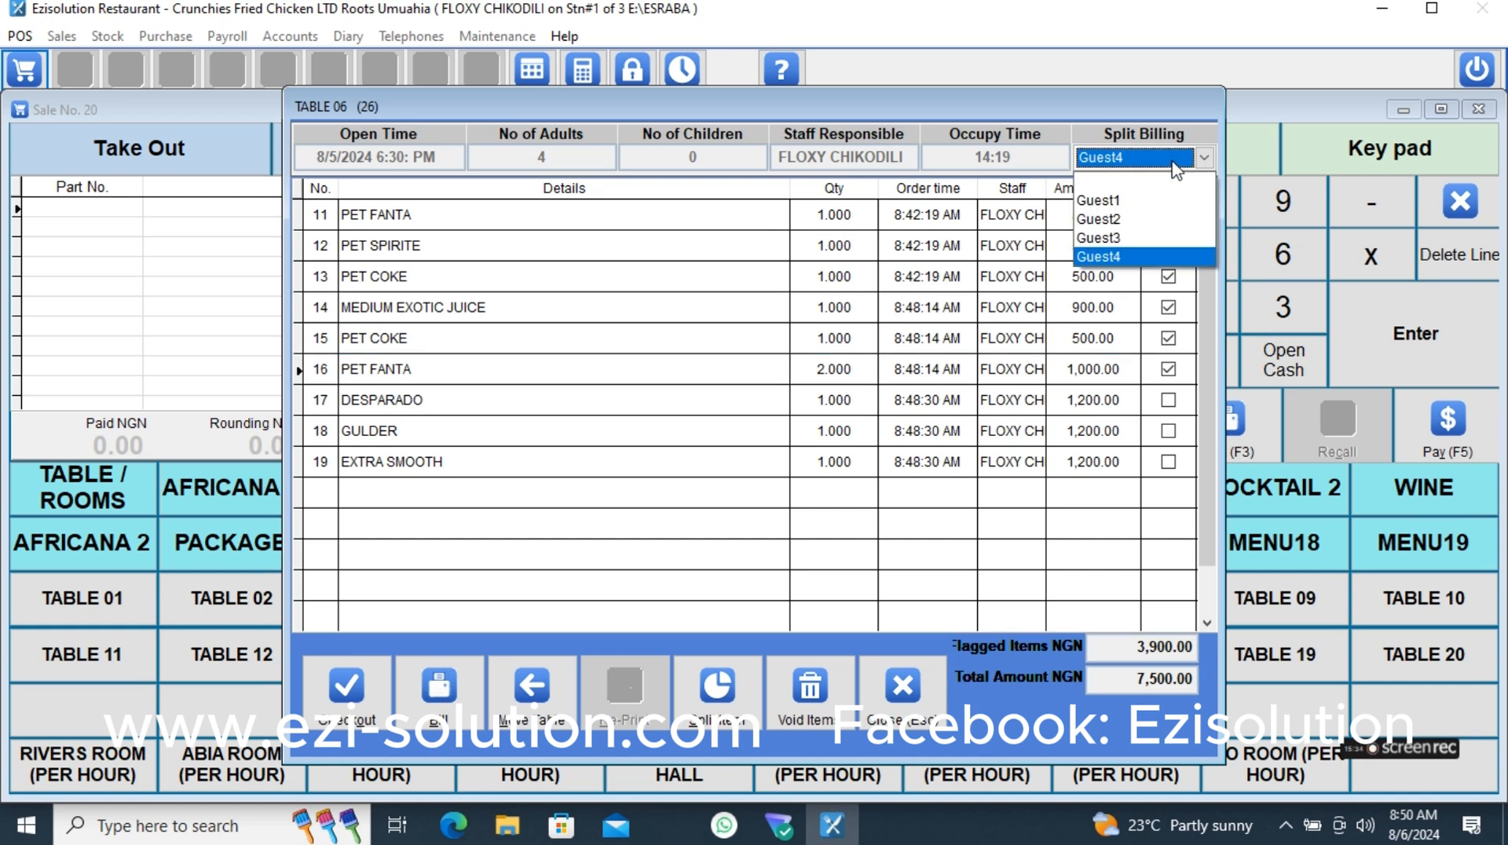
left_click(1129, 239)
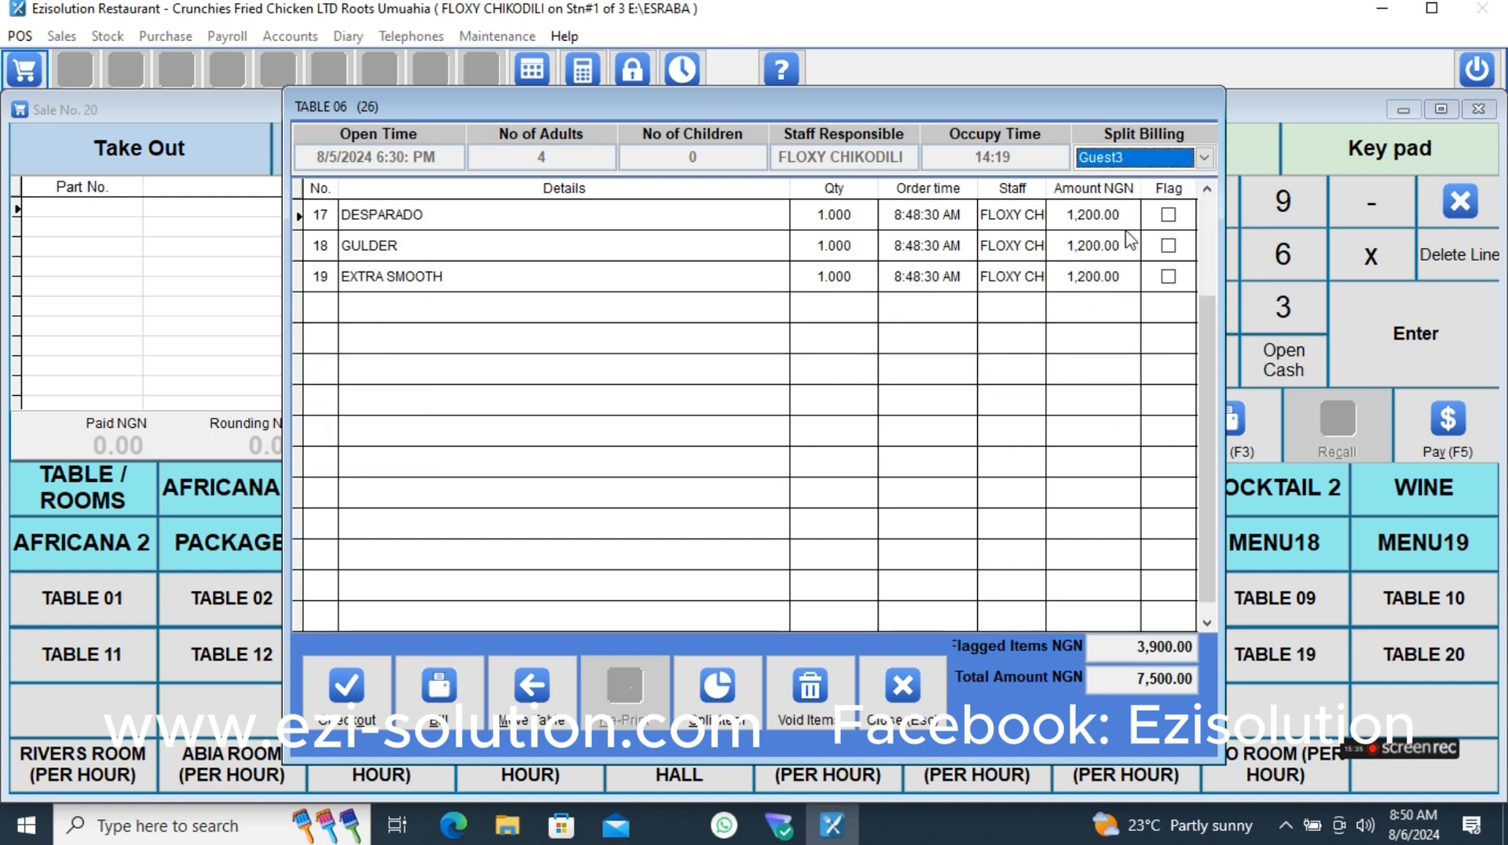
left_click(1168, 214)
left_click(1168, 245)
left_click(1168, 276)
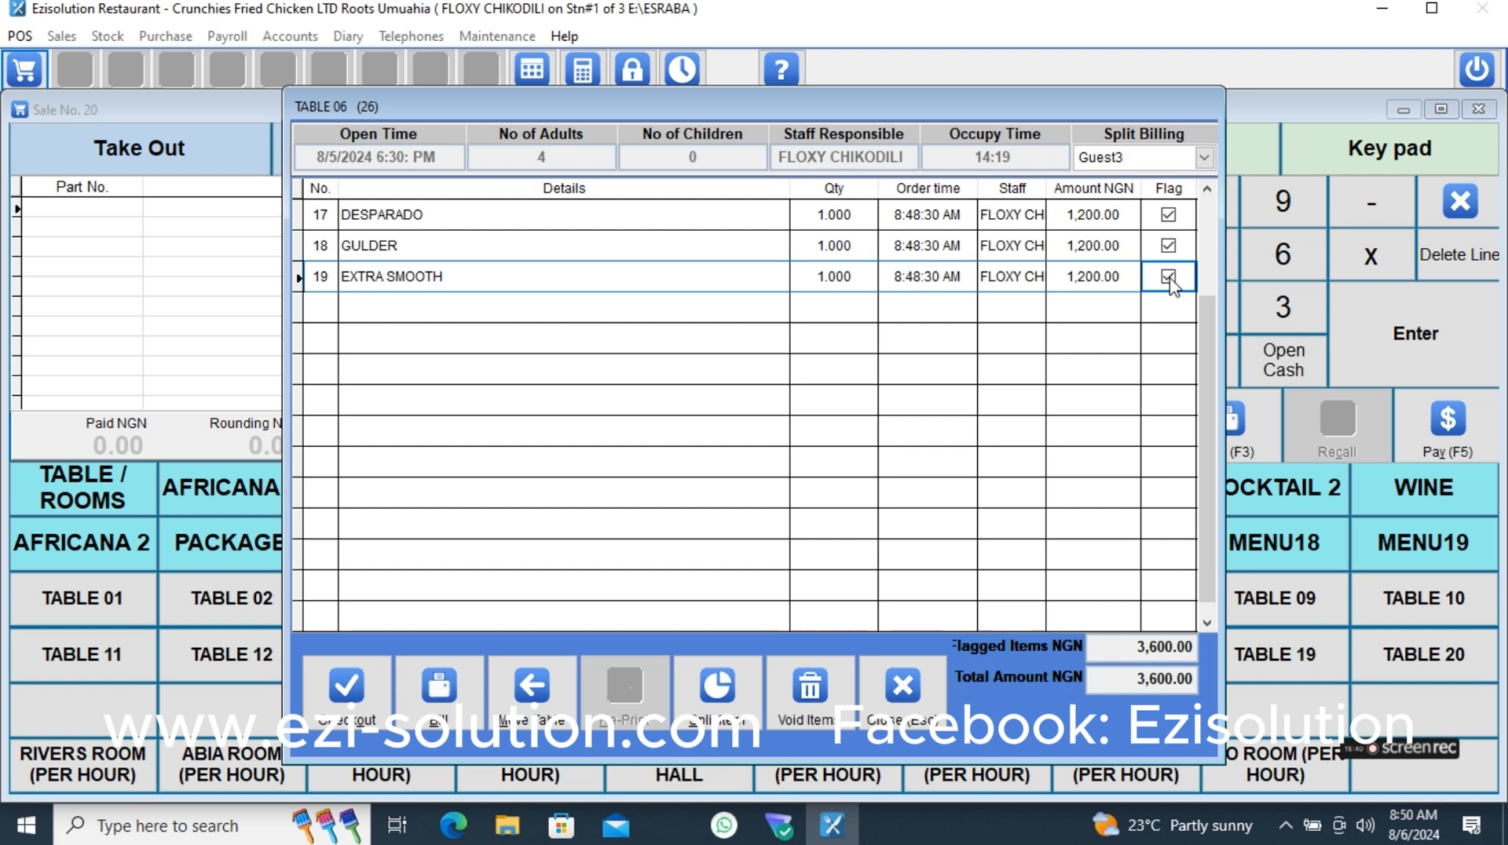
- Bring up the separate bill for Guest1 of TABLE 06 and abort it without printing
left_click(1176, 161)
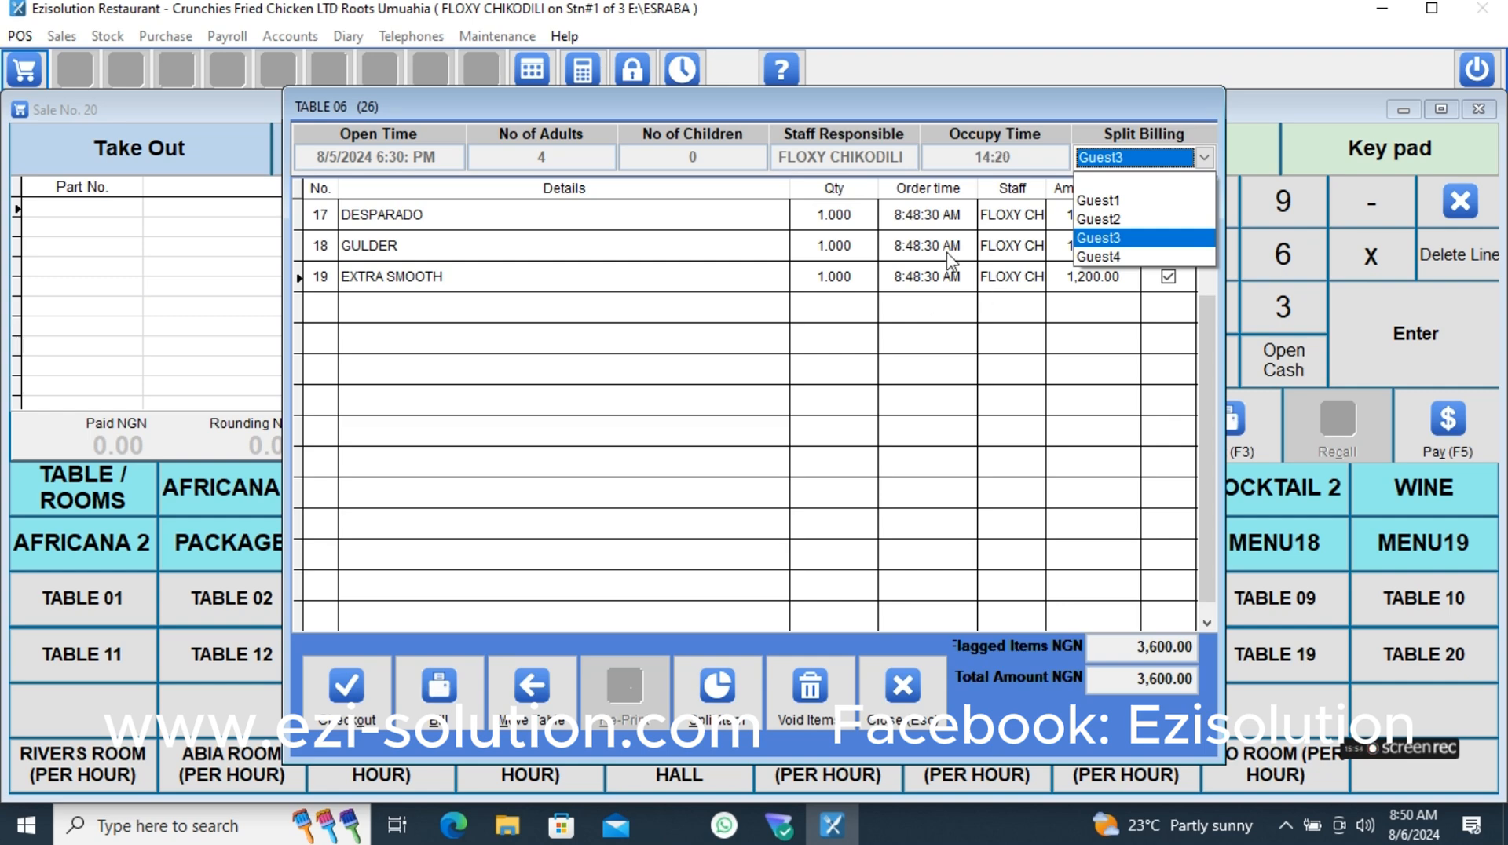
left_click(1100, 201)
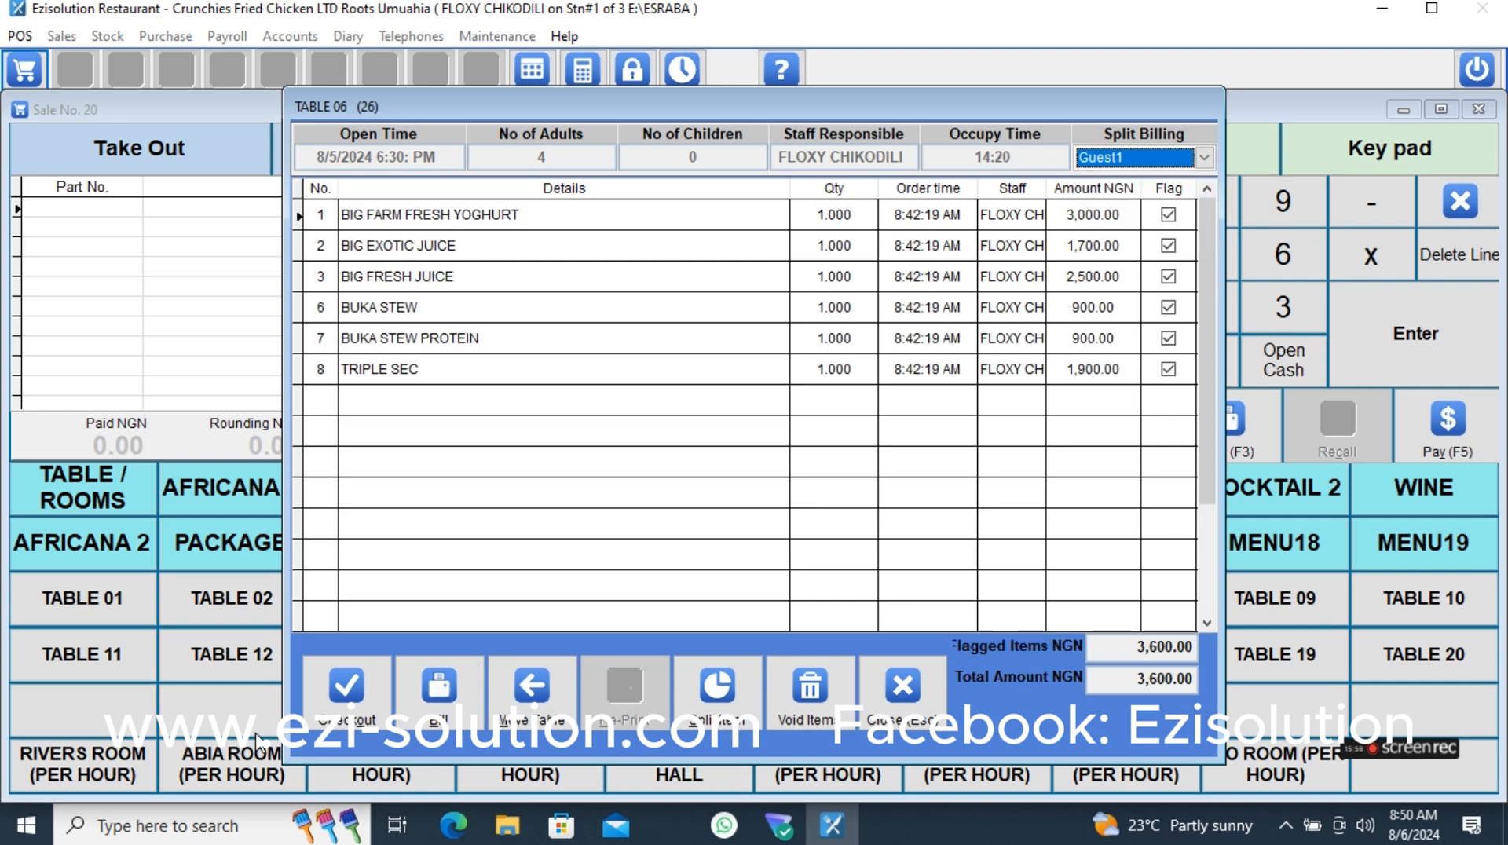
left_click(439, 690)
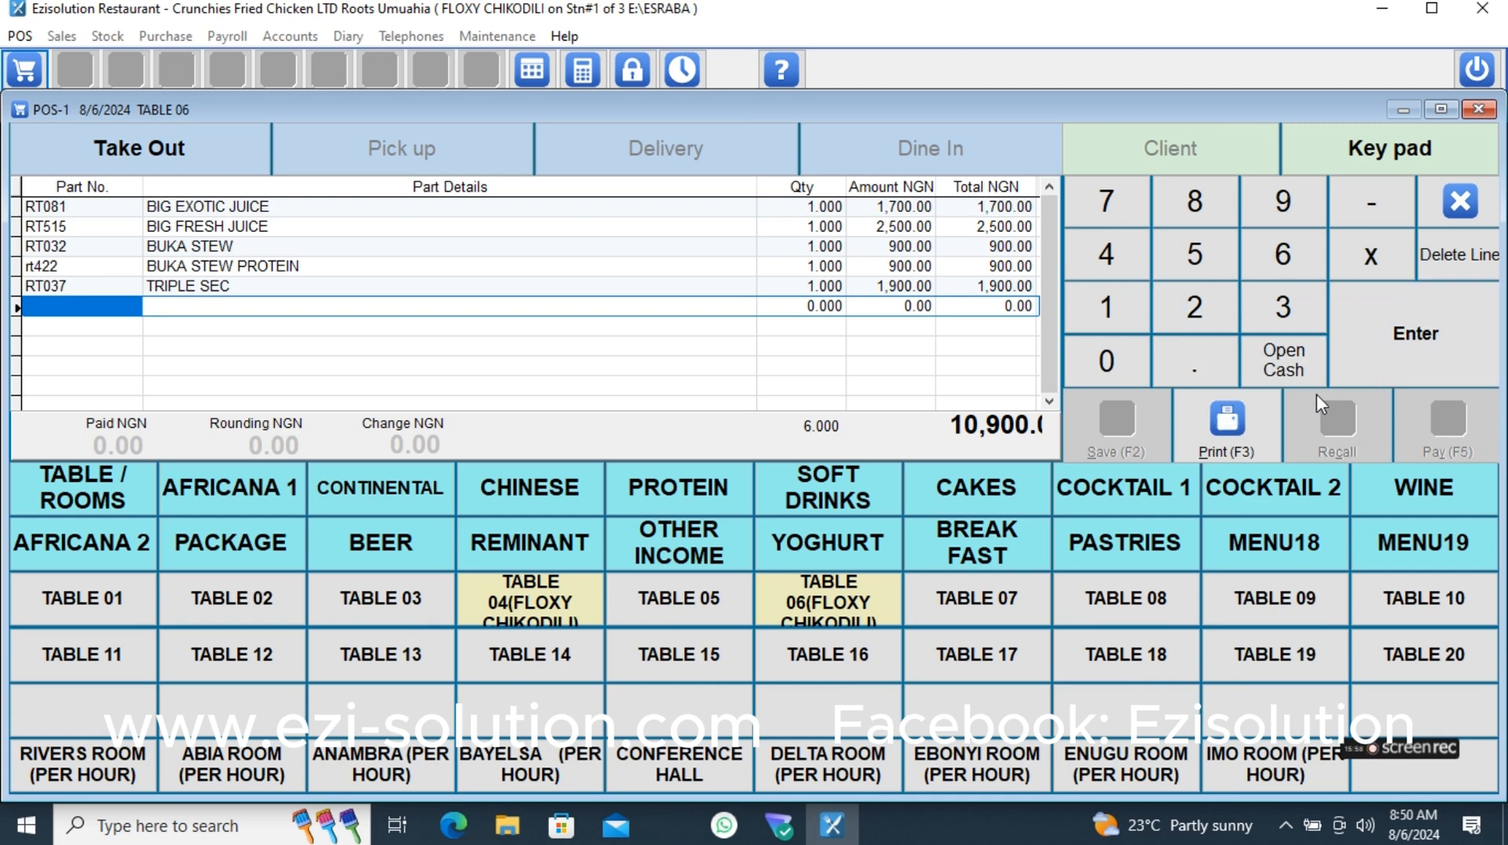
key("Escape")
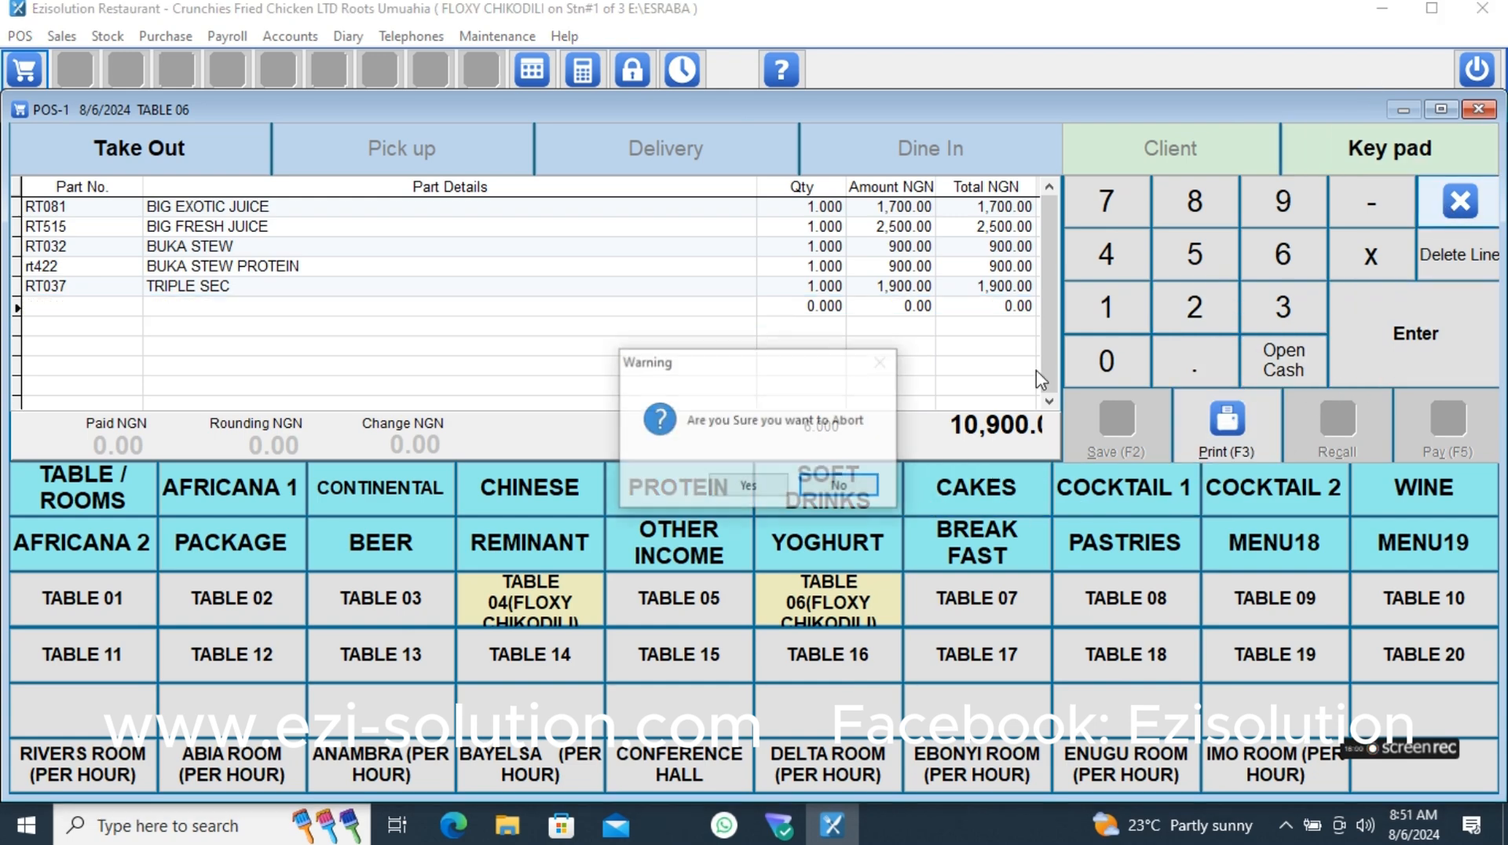
left_click(759, 487)
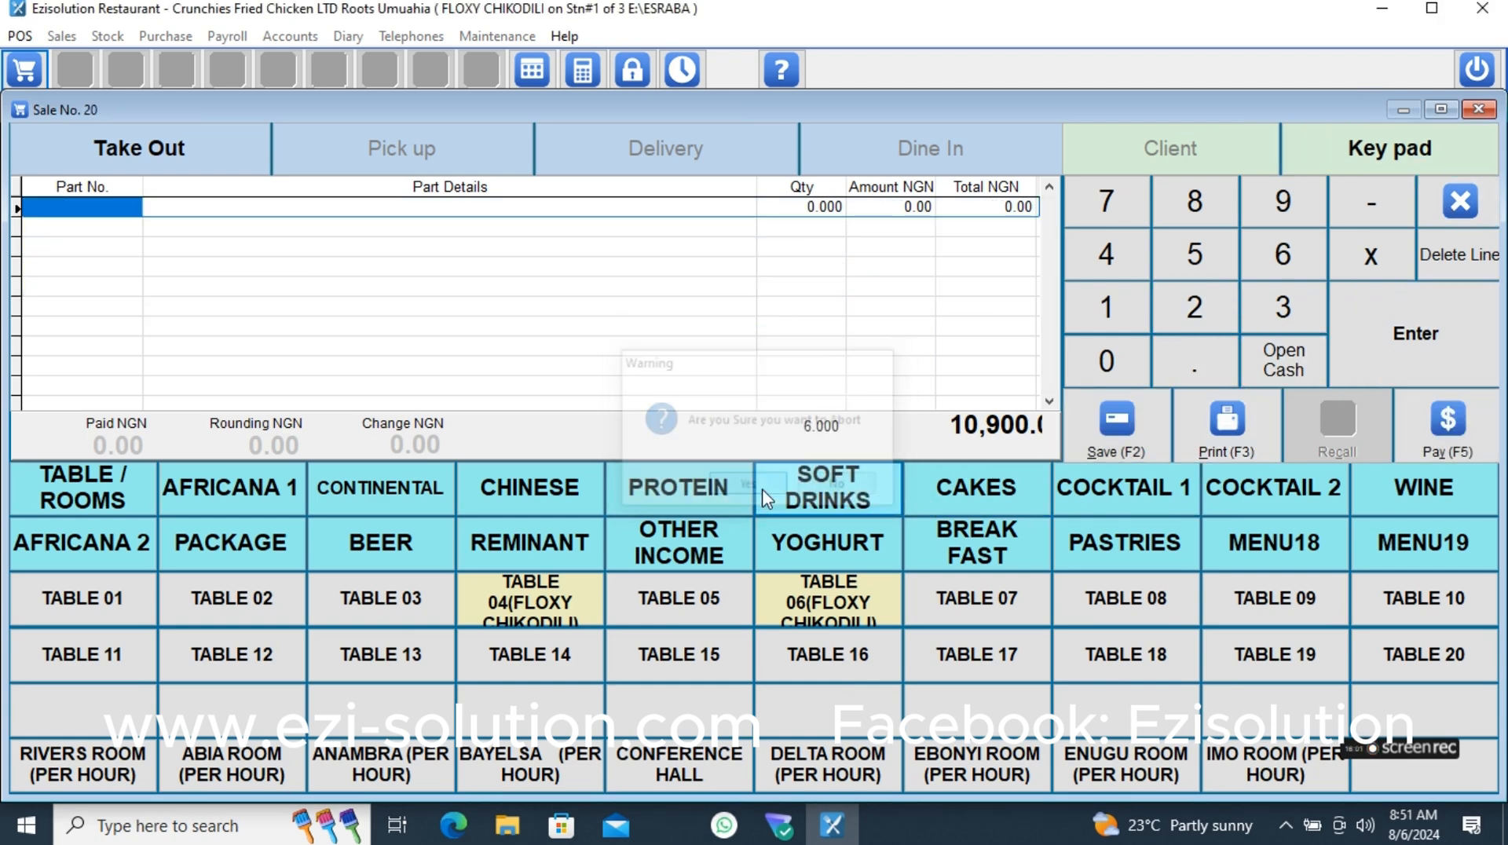
- Bring up the separate bill for Guest2 of TABLE 06 and abort it without printing
left_click(832, 605)
left_click(1172, 159)
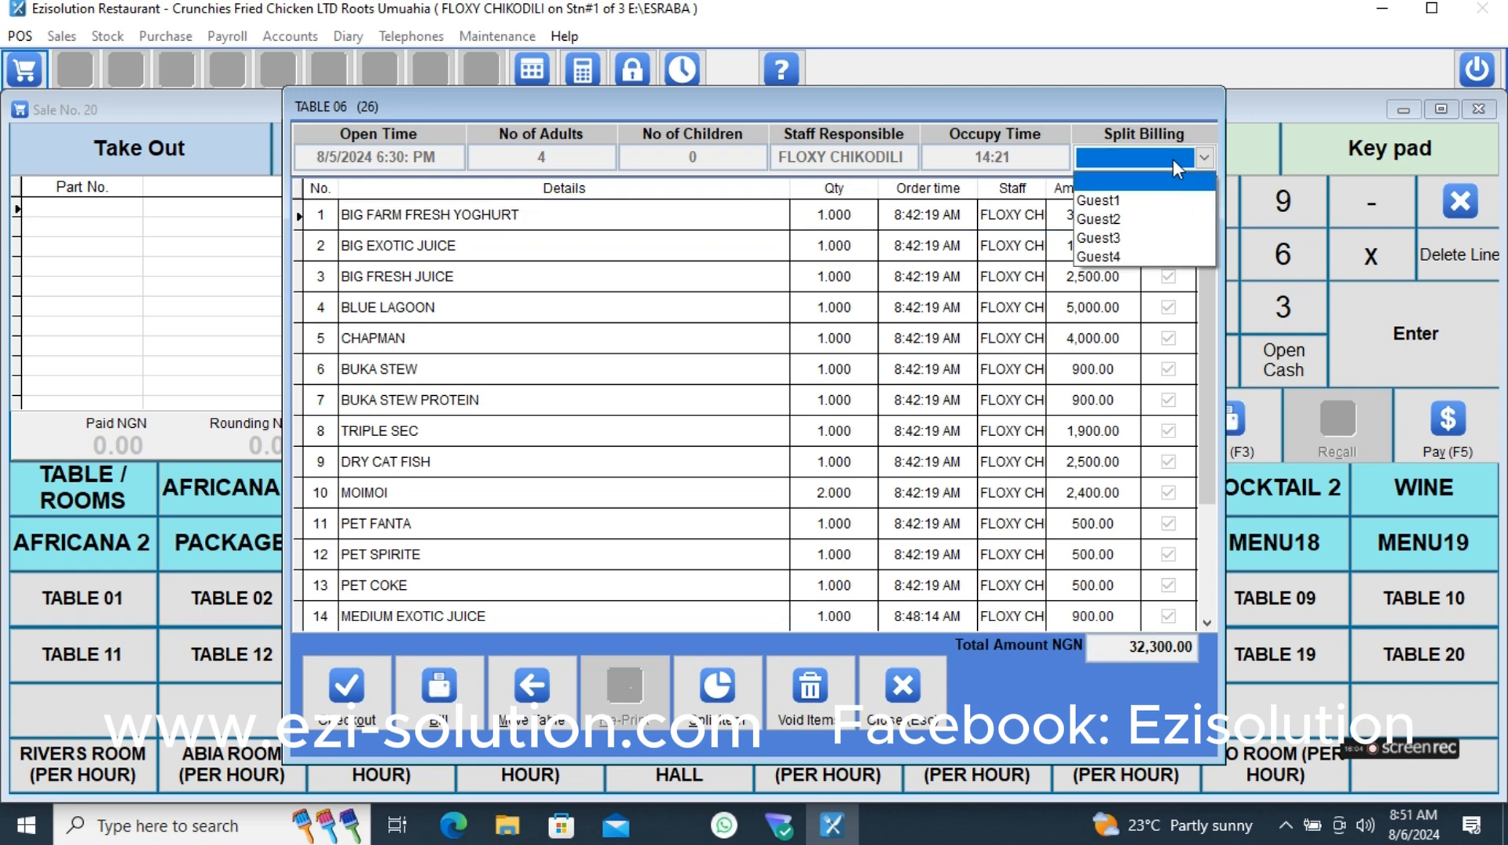
left_click(1131, 219)
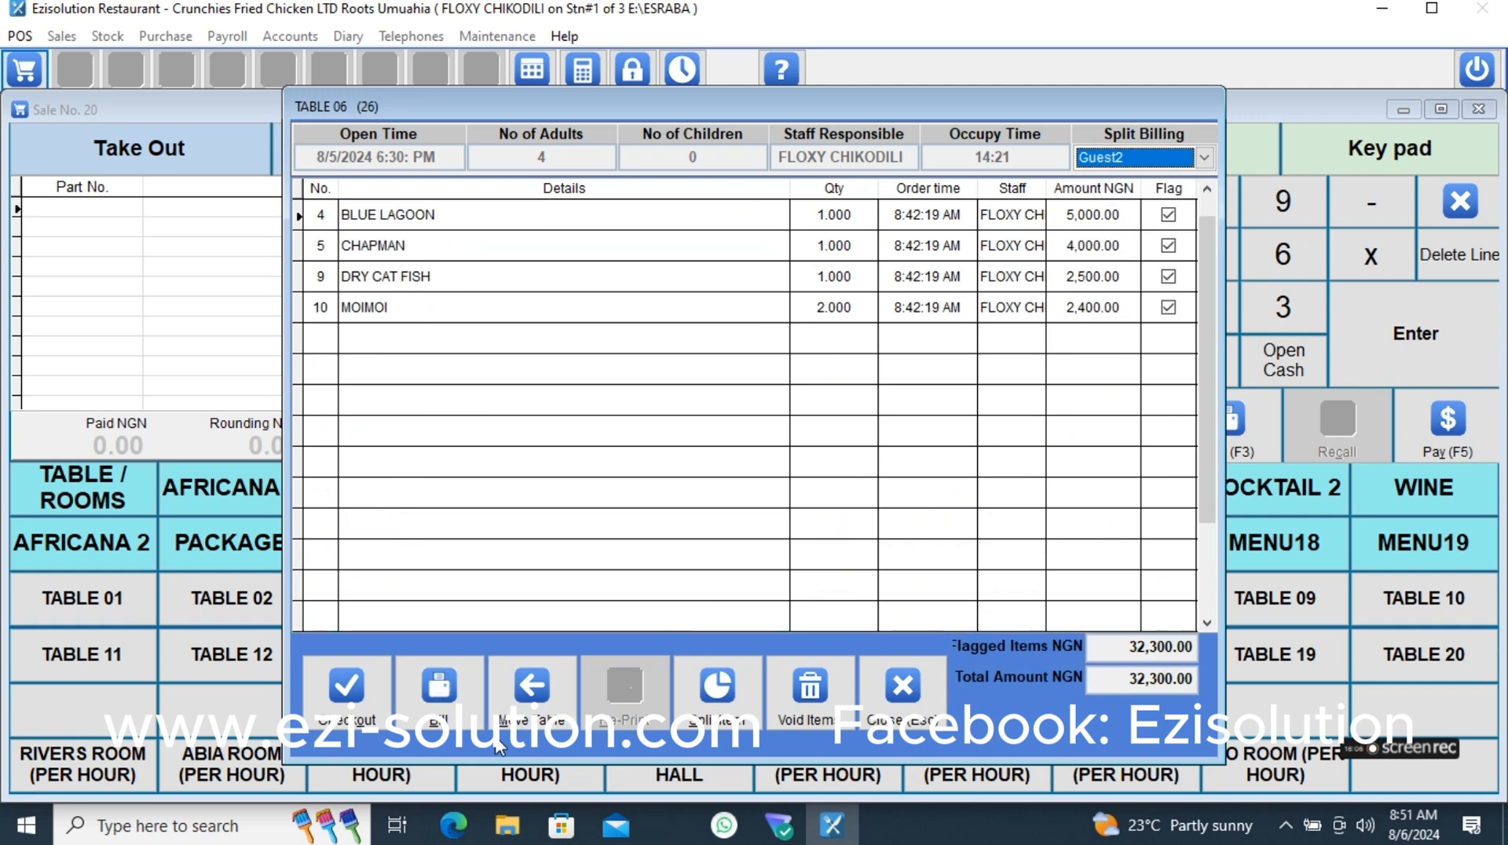
left_click(346, 689)
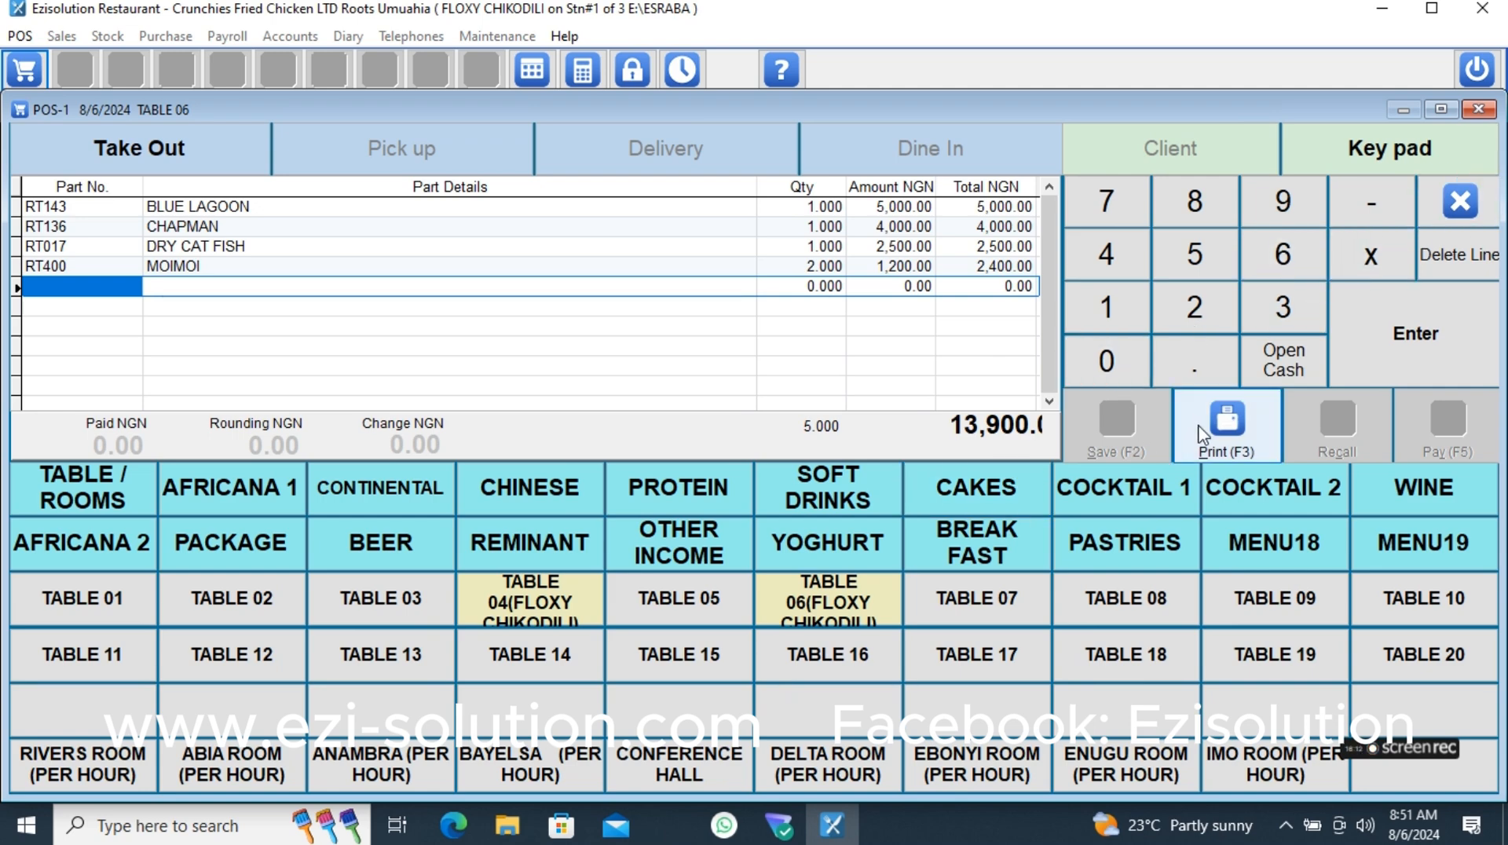
left_click(1459, 201)
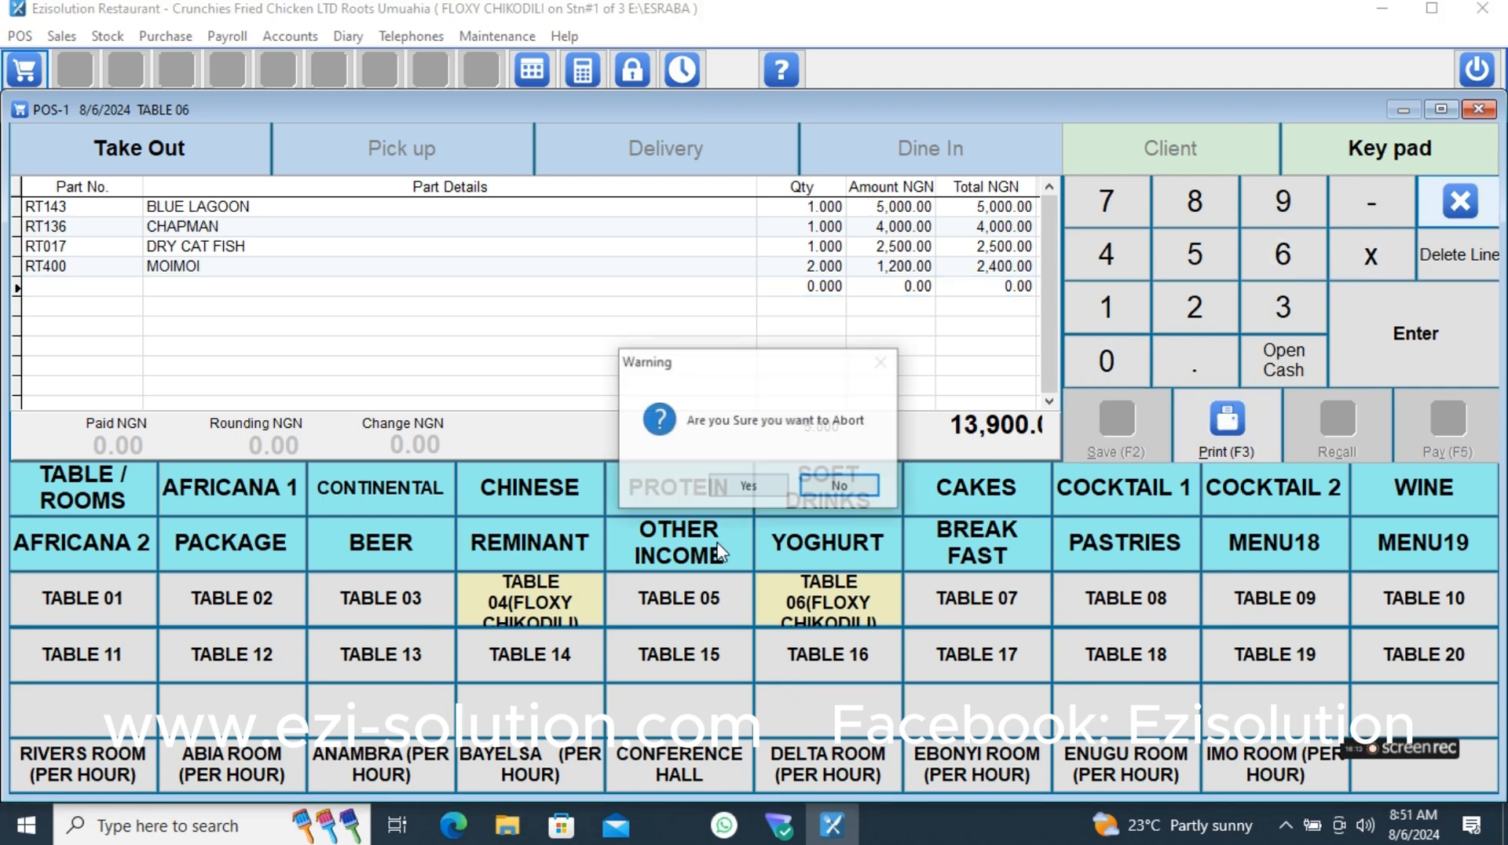
left_click(723, 491)
- Bring up the separate bill for Guest4 of TABLE 06 and abort it without printing
left_click(811, 609)
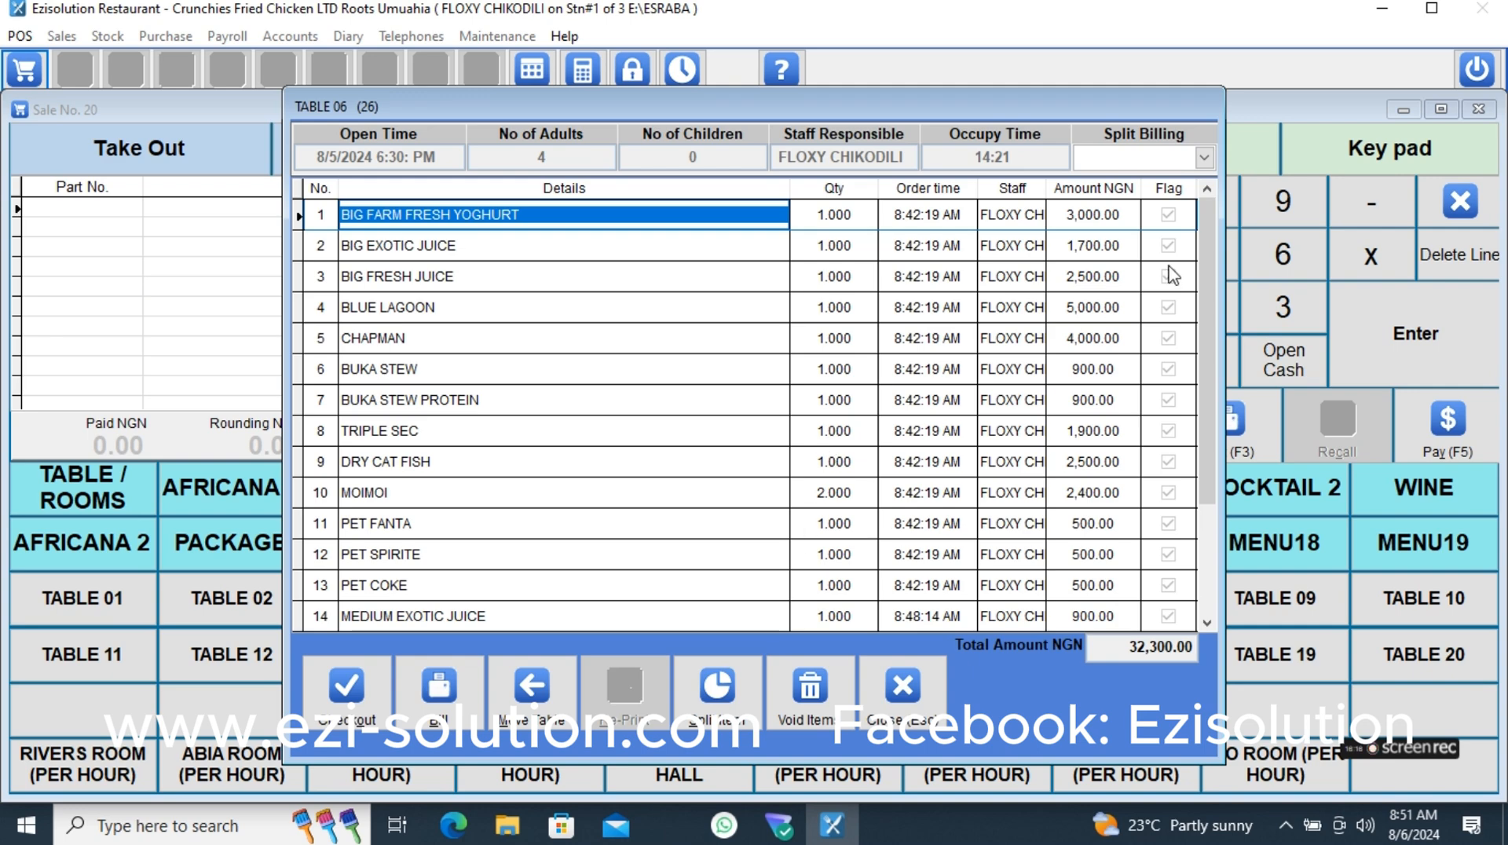
left_click(1131, 163)
left_click(1117, 248)
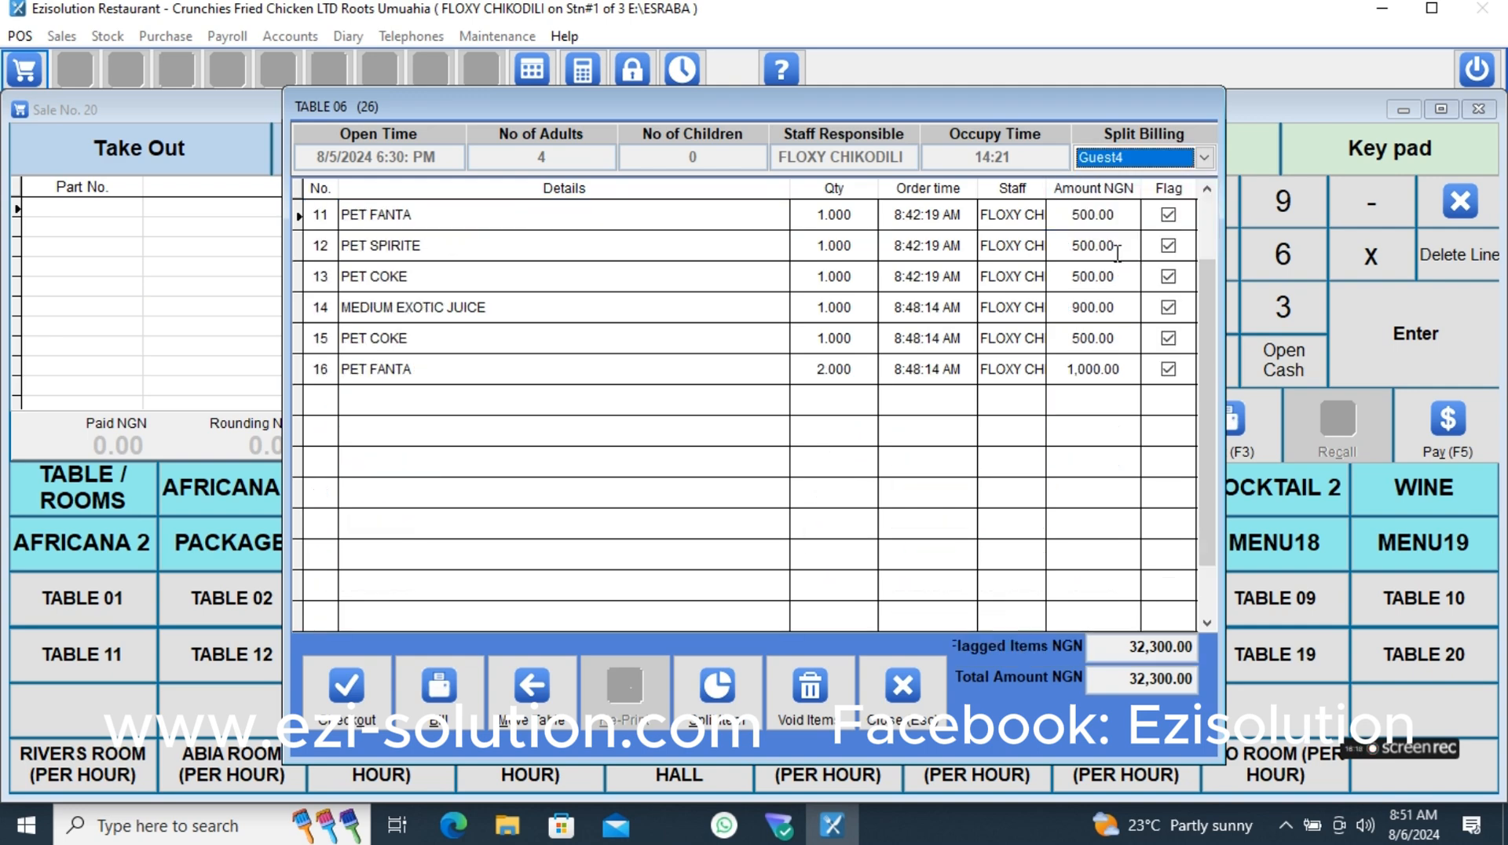
left_click(444, 692)
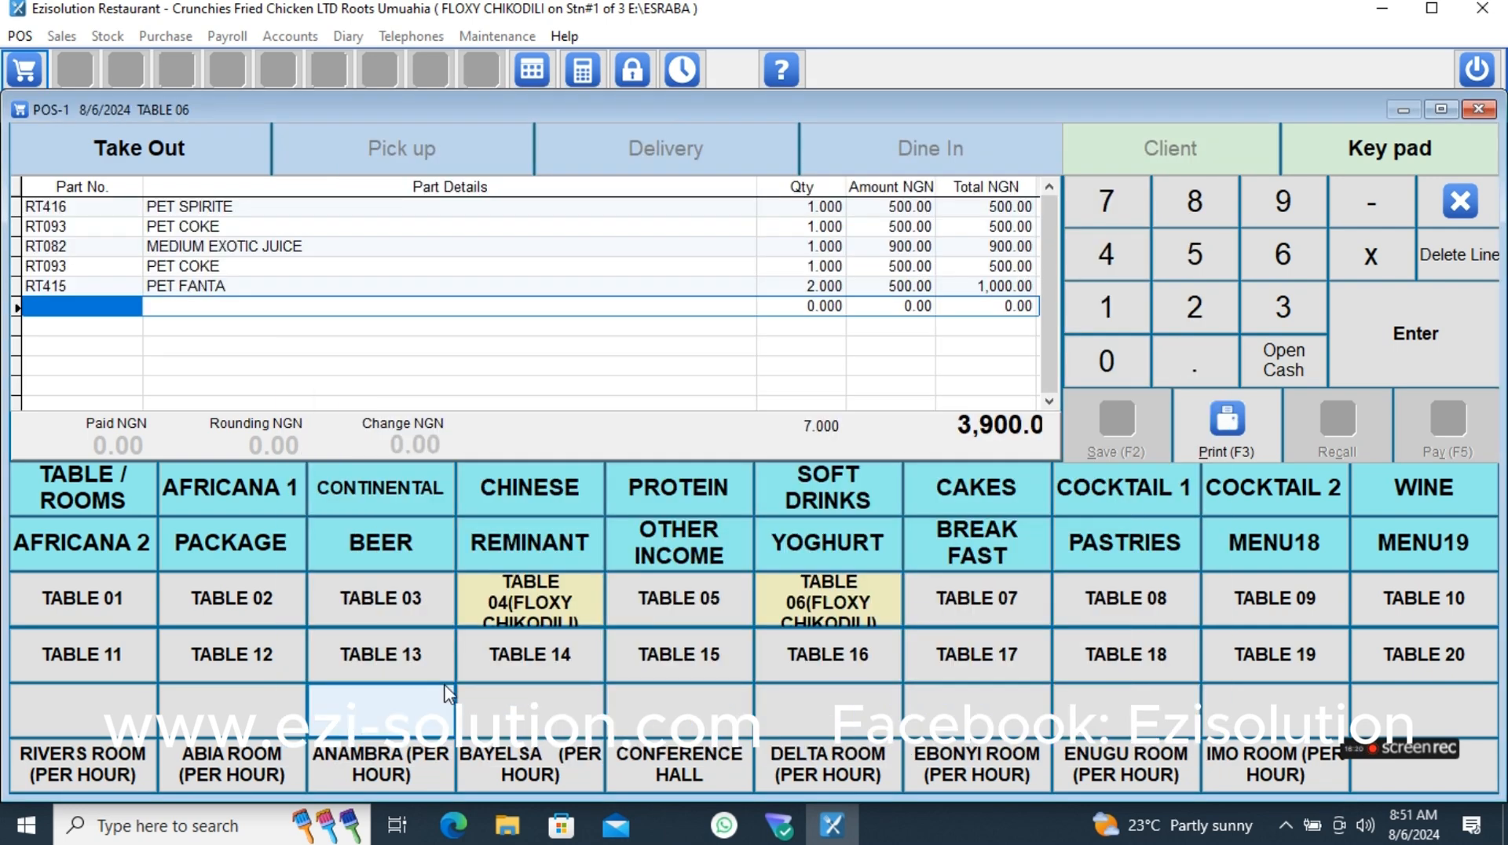
left_click(1445, 216)
left_click(738, 487)
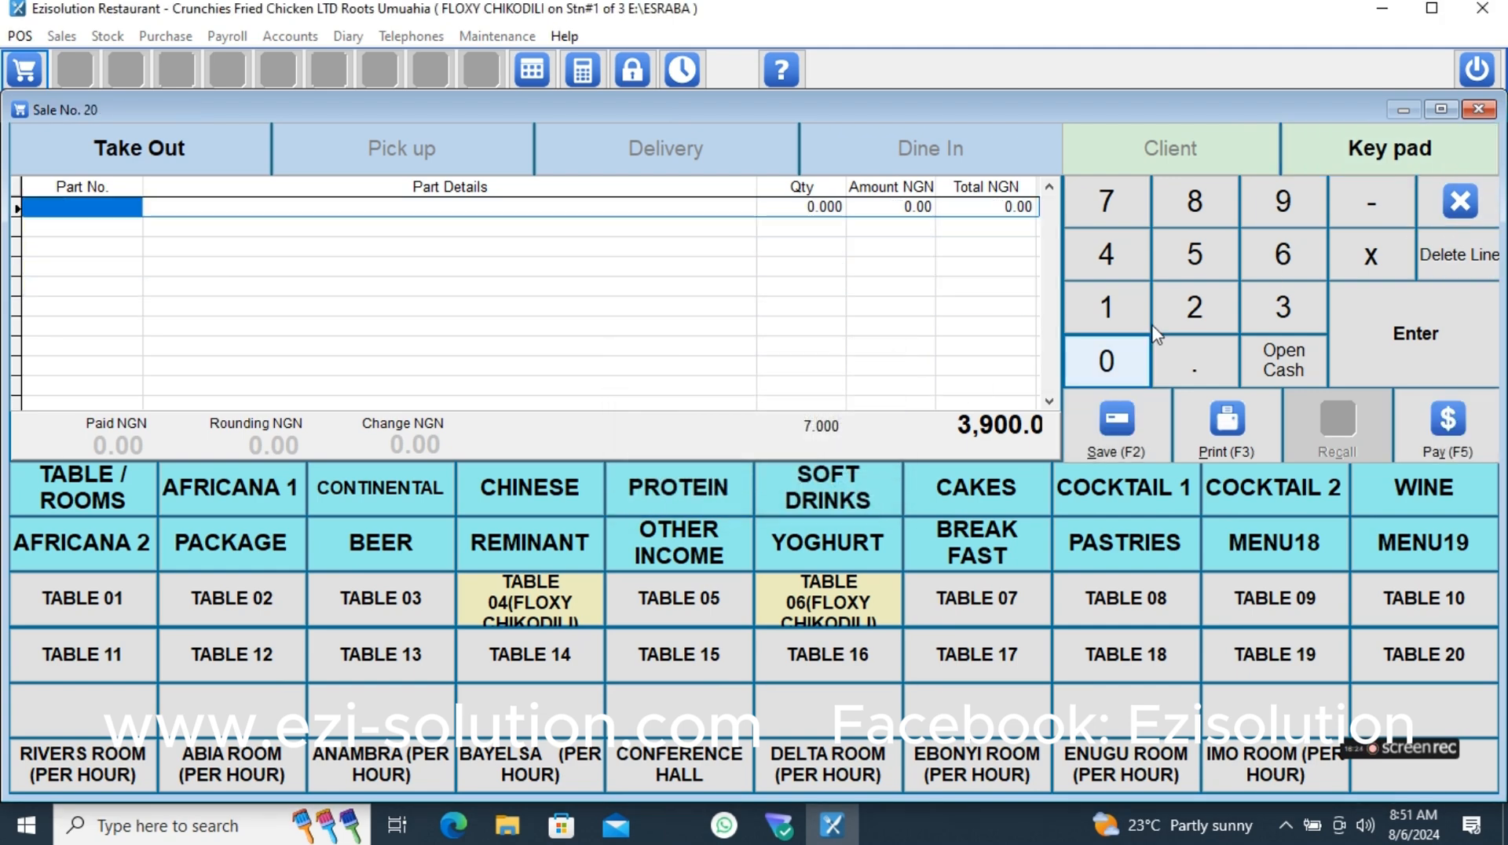
- Open TABLE 06 and filter its order lines to Guest3's split bill
left_click(846, 607)
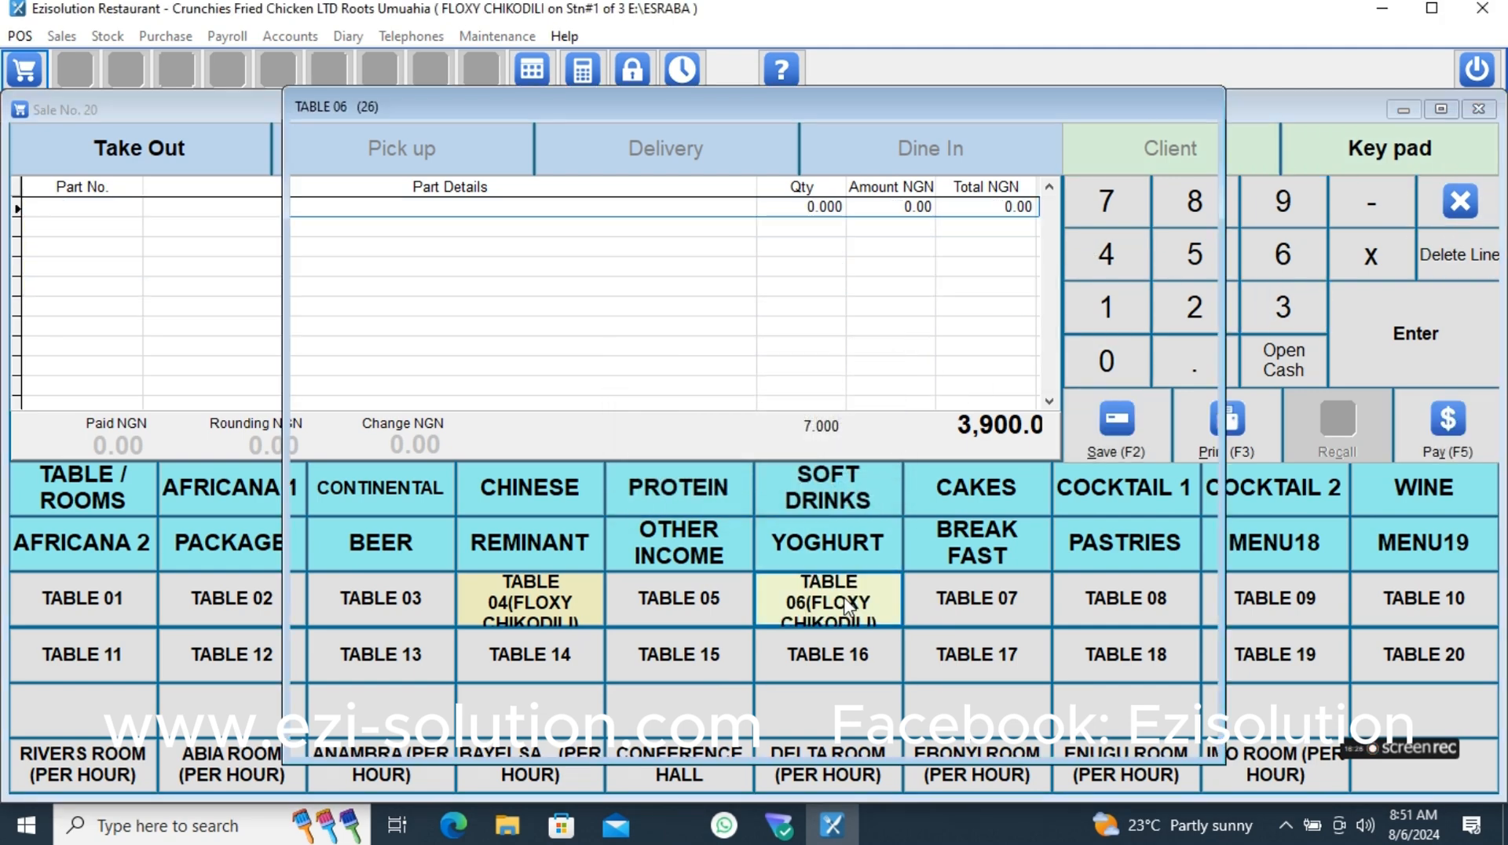
left_click(1166, 156)
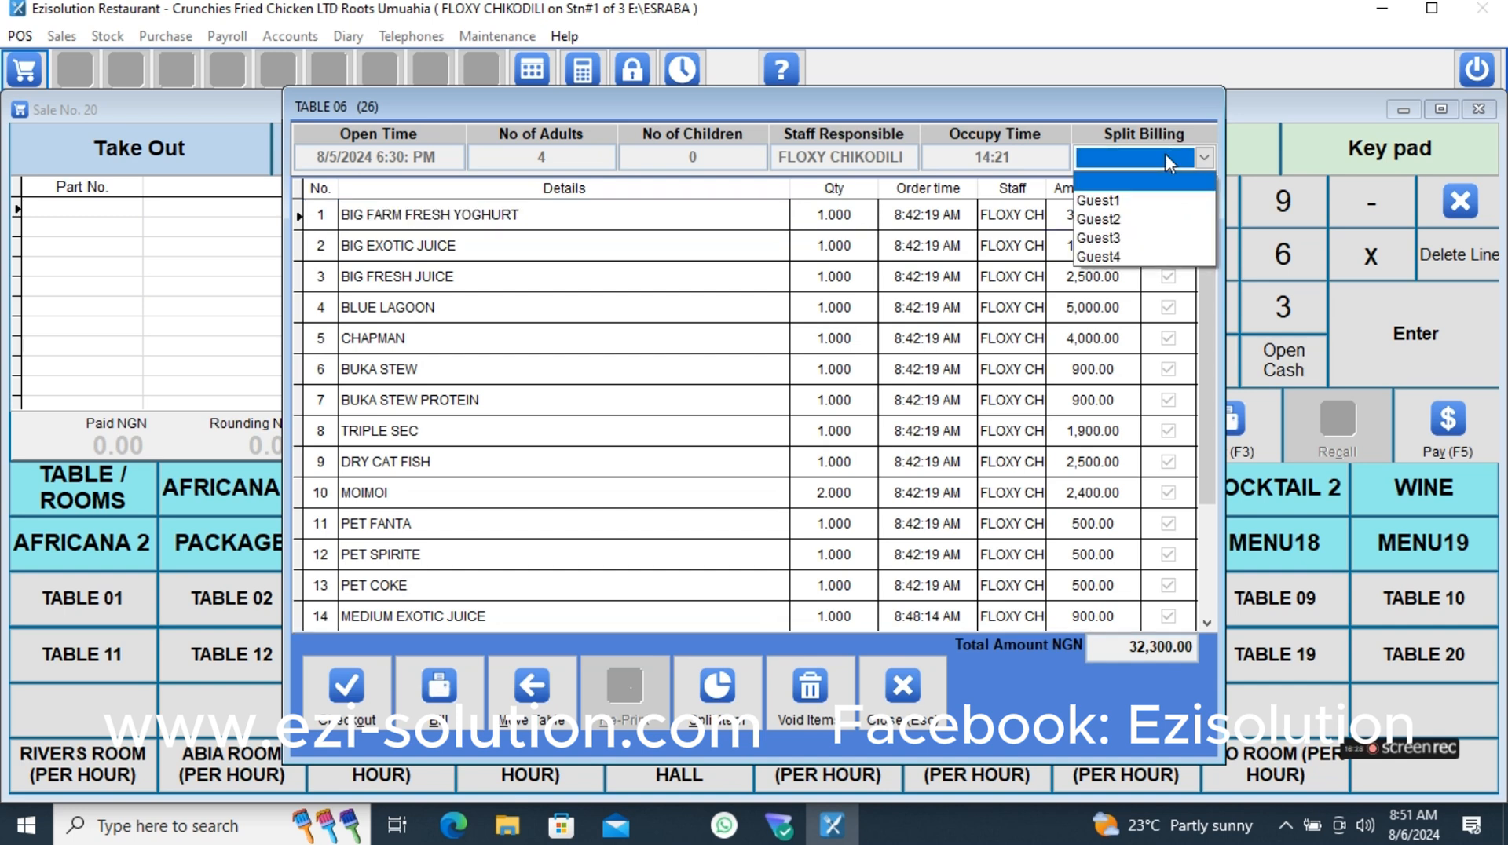
left_click(1096, 238)
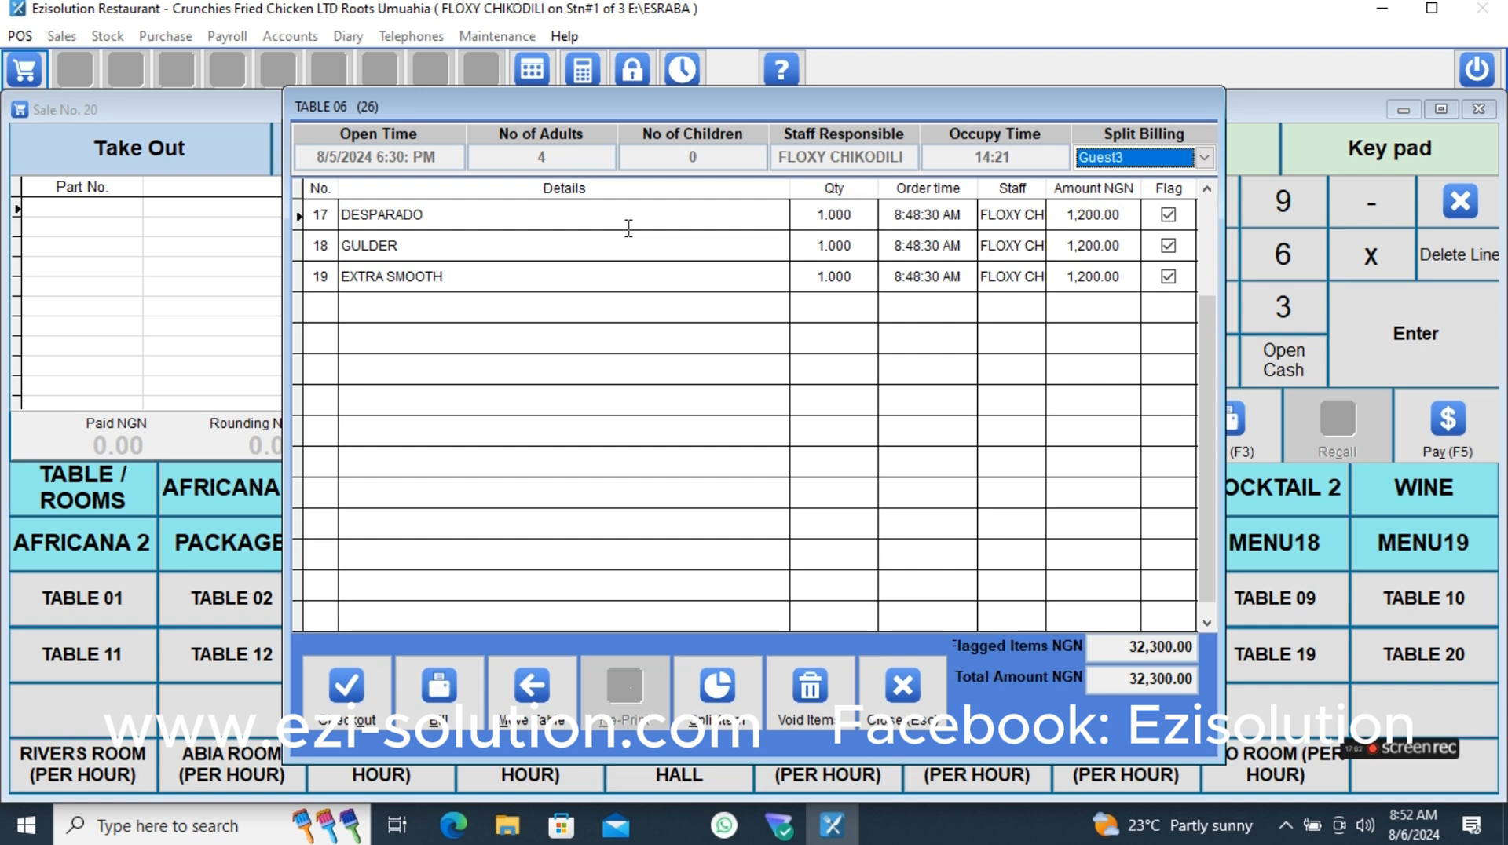
- Try to void Guest3's DESPARADO, GULDER and EXTRA SMOOTH with the reason Change of mind, authorizing it with a user password
left_click(589, 210)
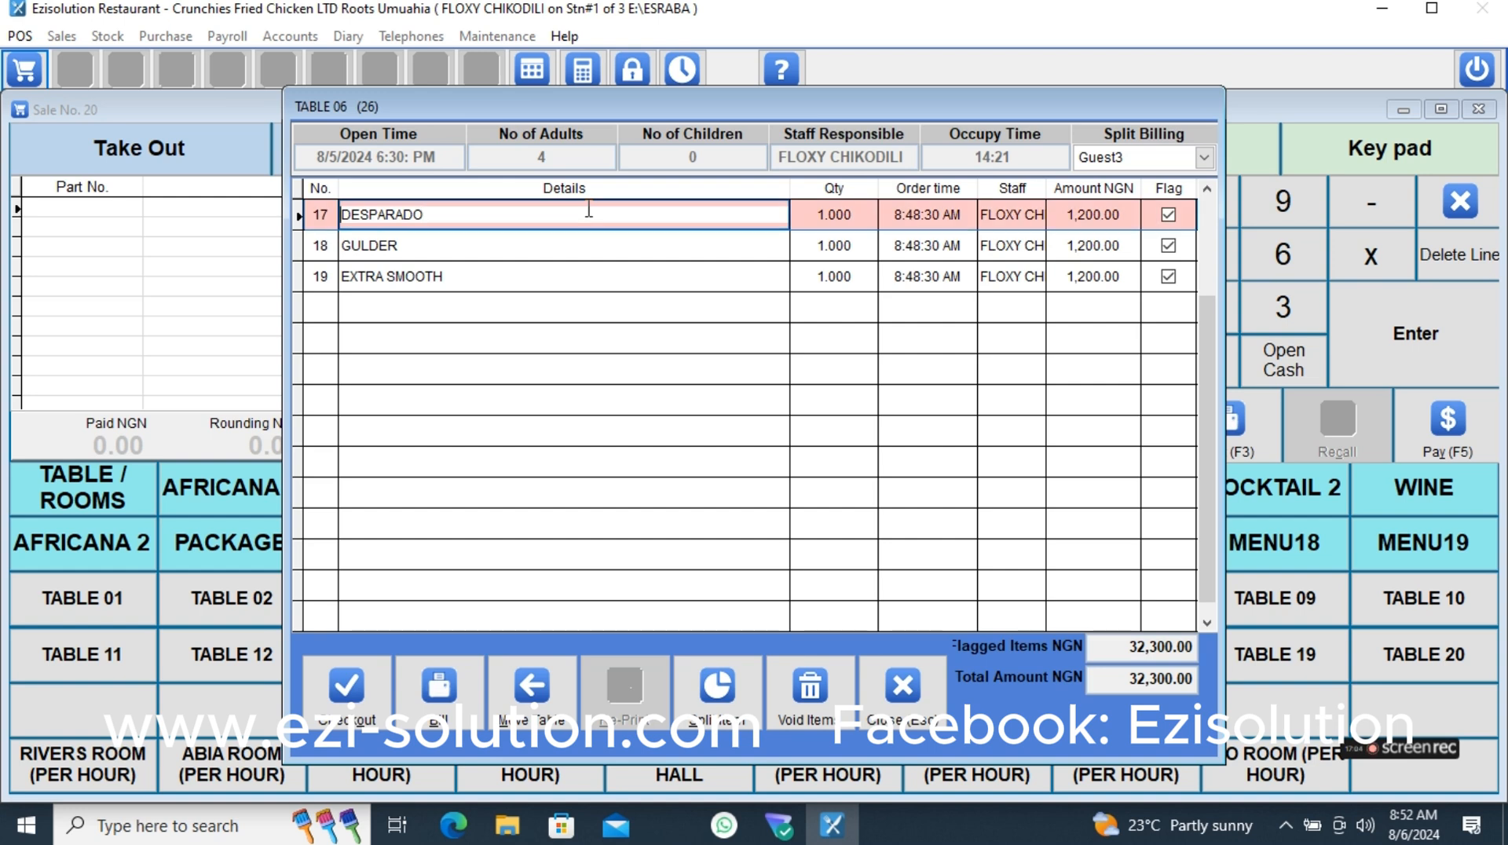
left_click(587, 246)
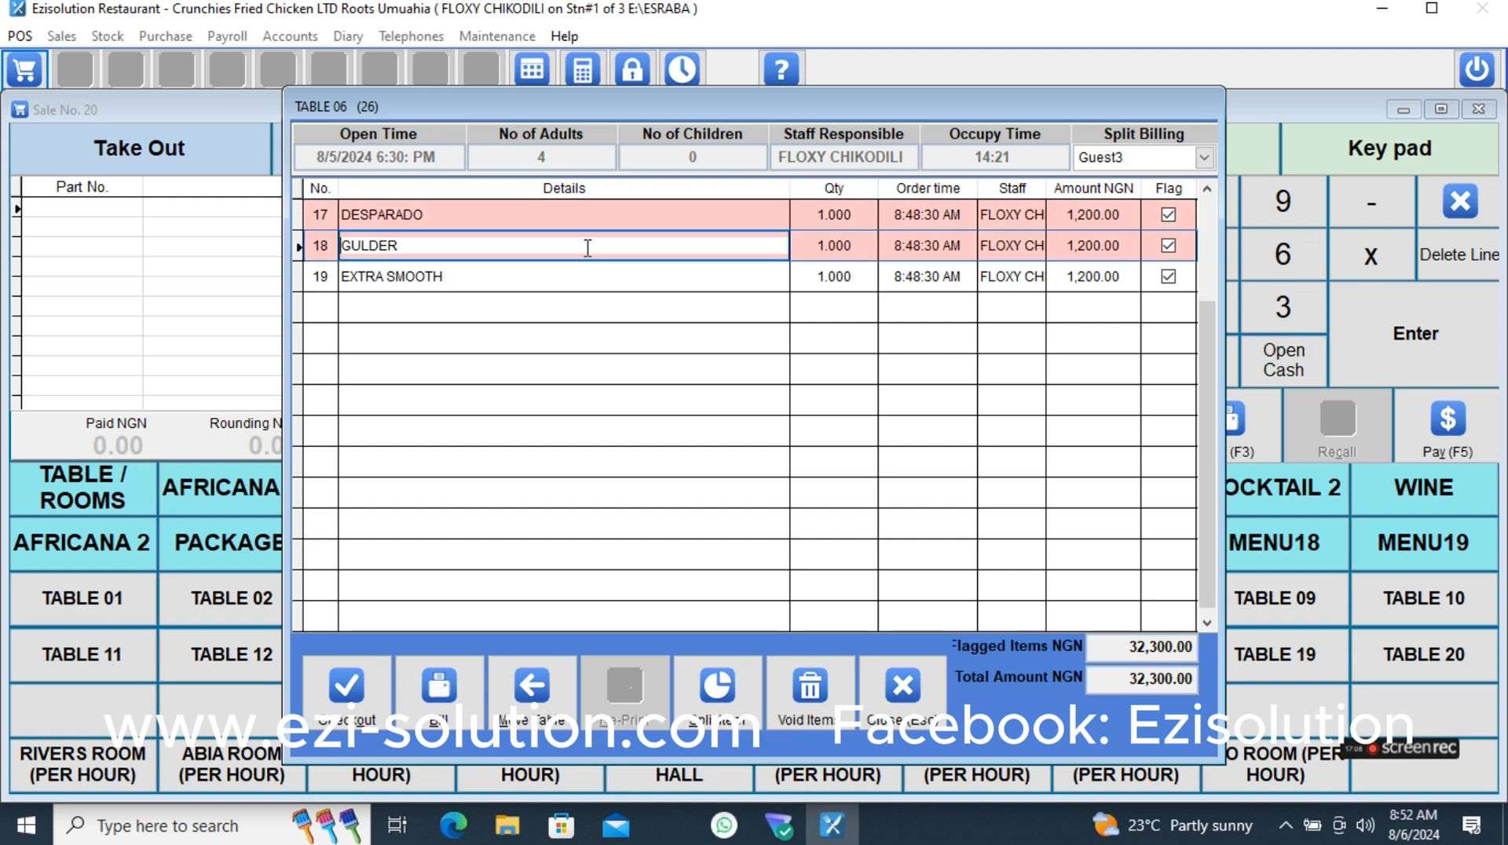
left_click(614, 281)
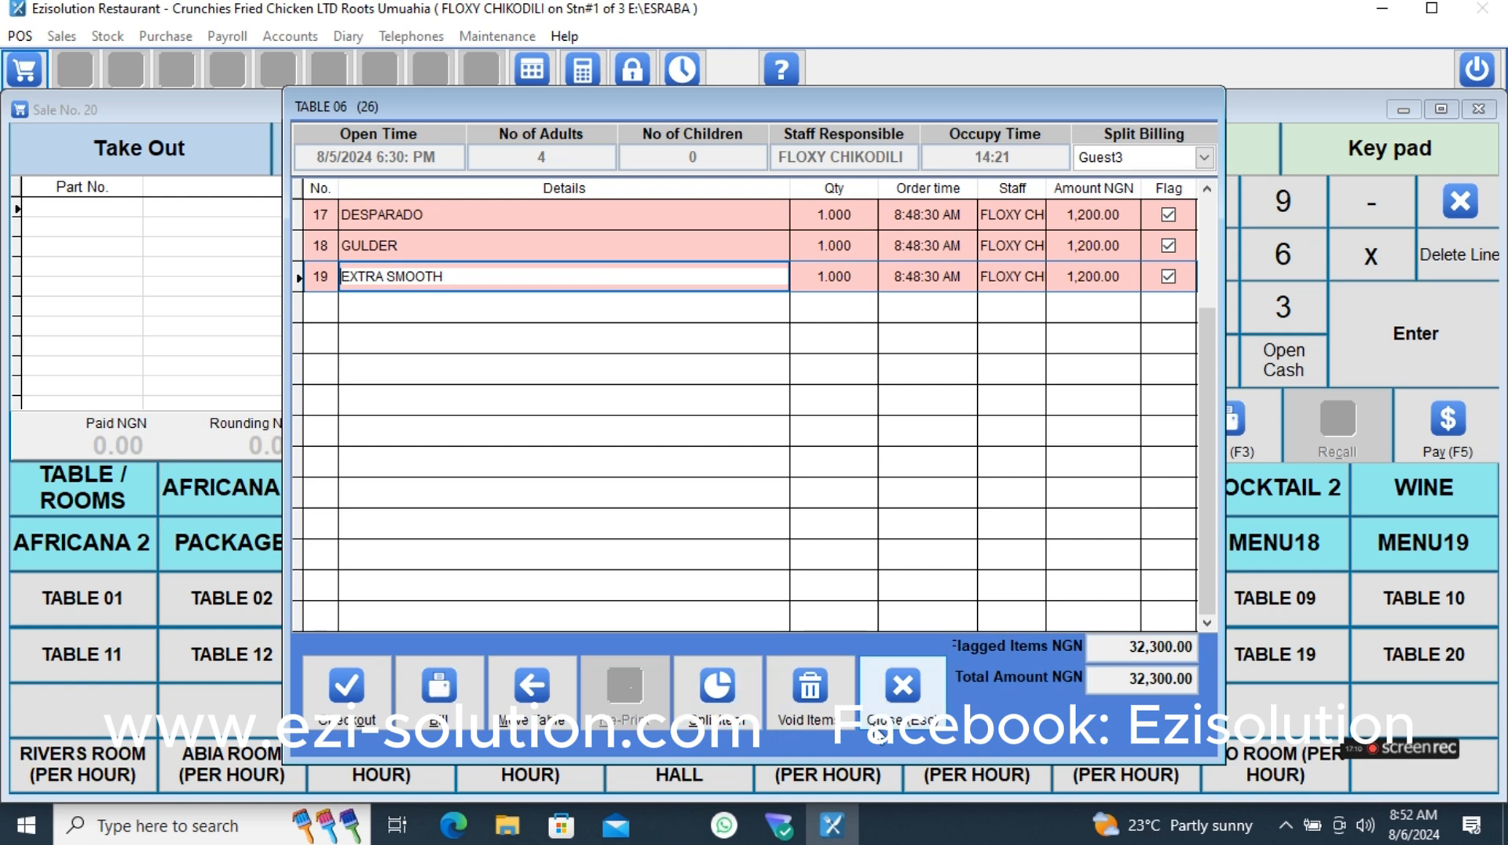
left_click(820, 719)
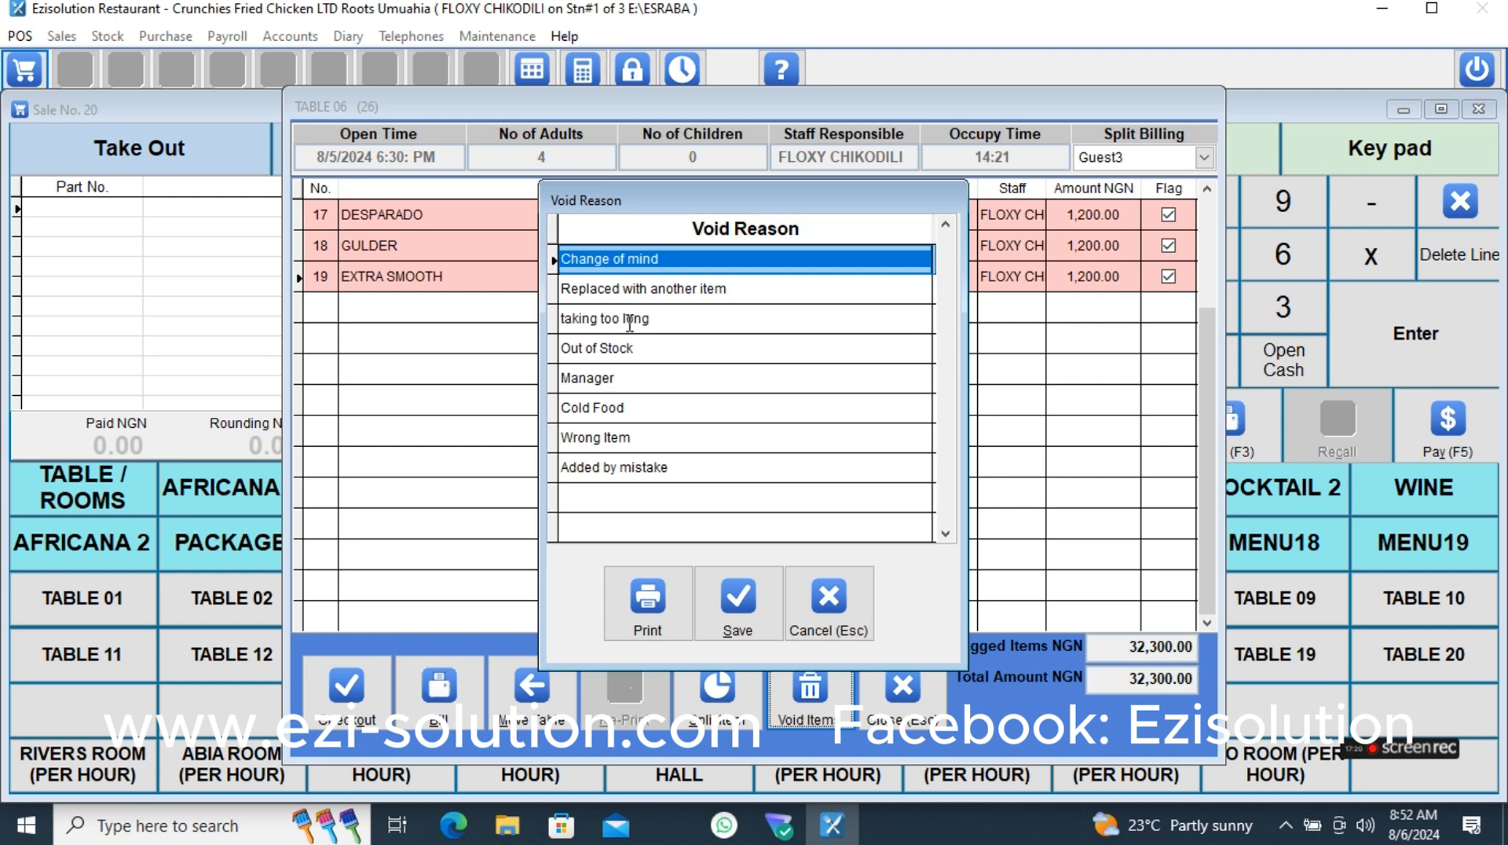
left_click(628, 259)
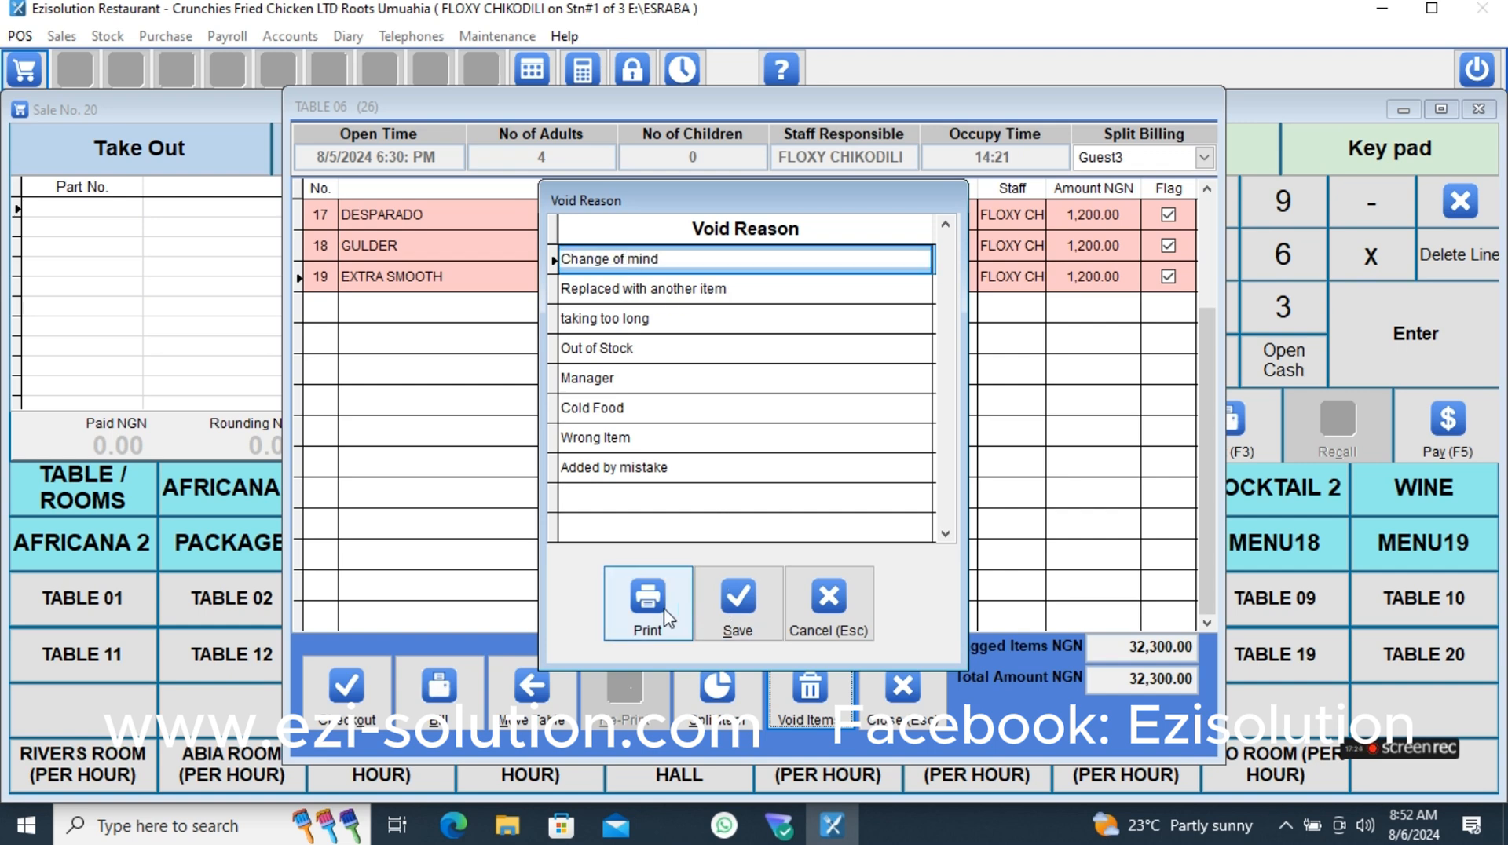
left_click(732, 619)
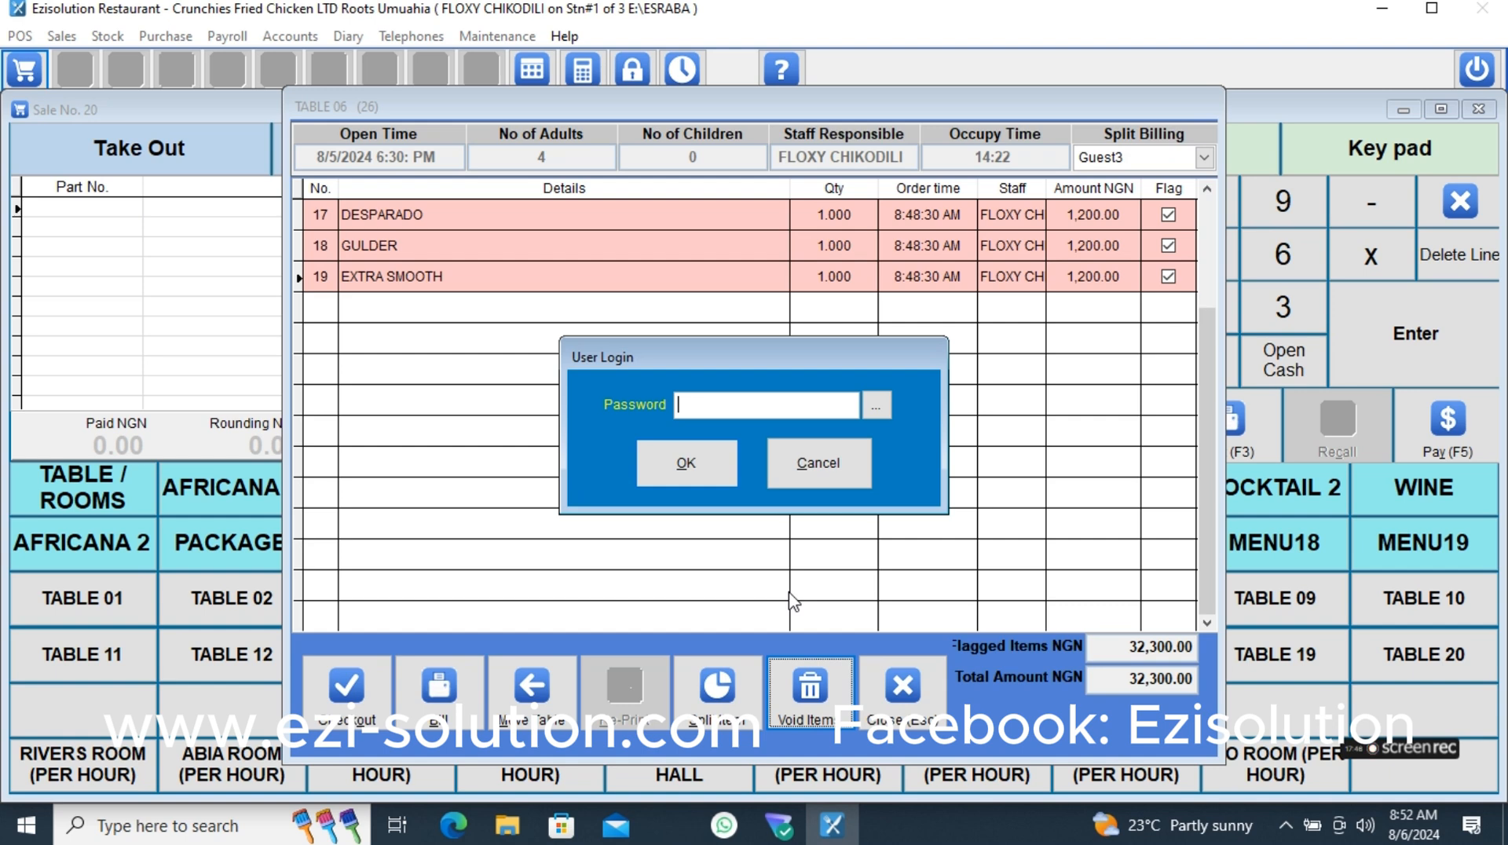
type("**************")
left_click(681, 474)
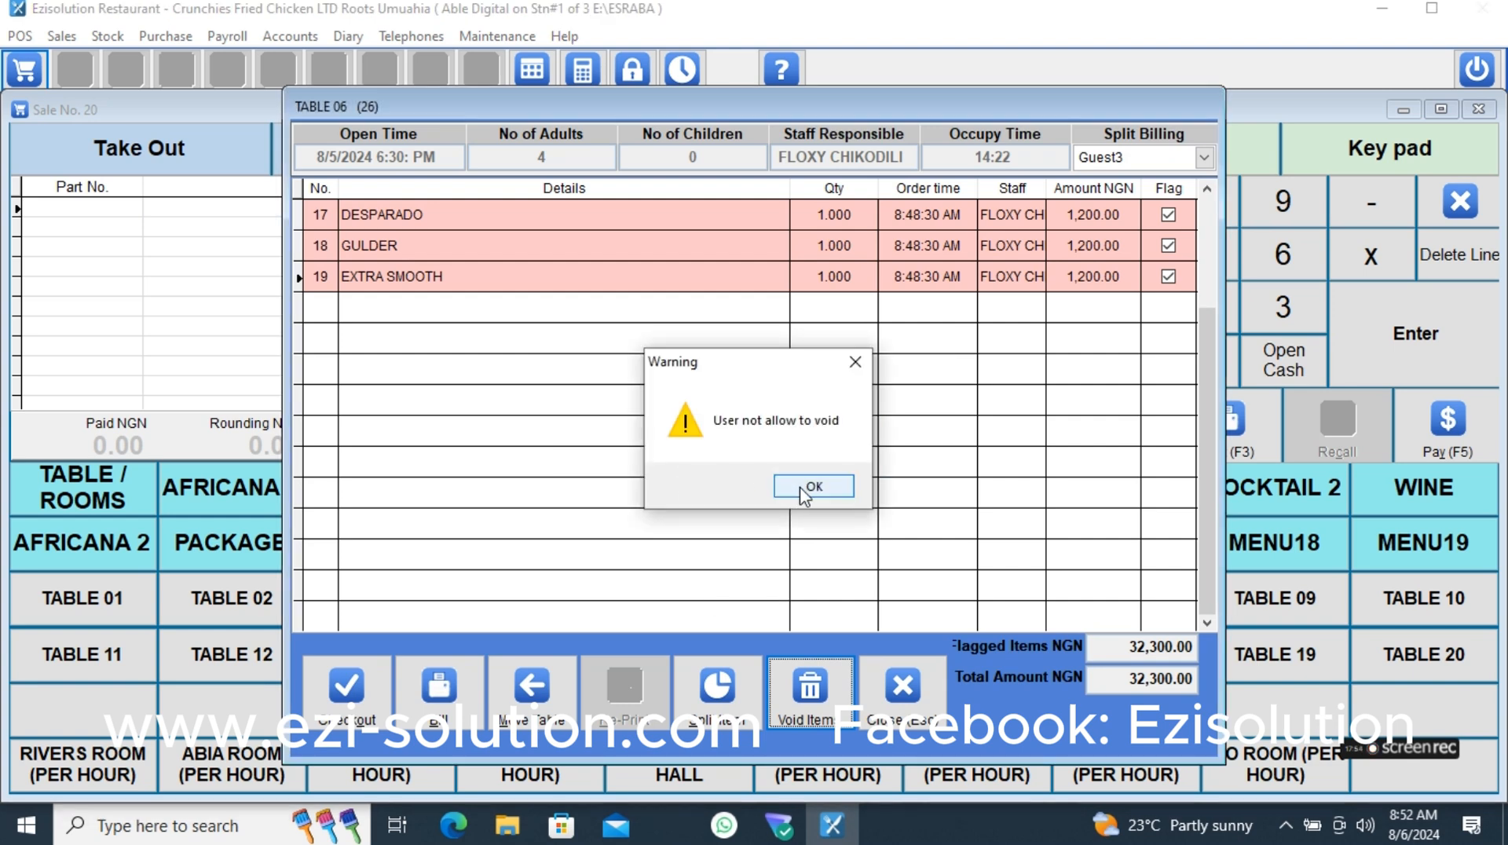
left_click(813, 488)
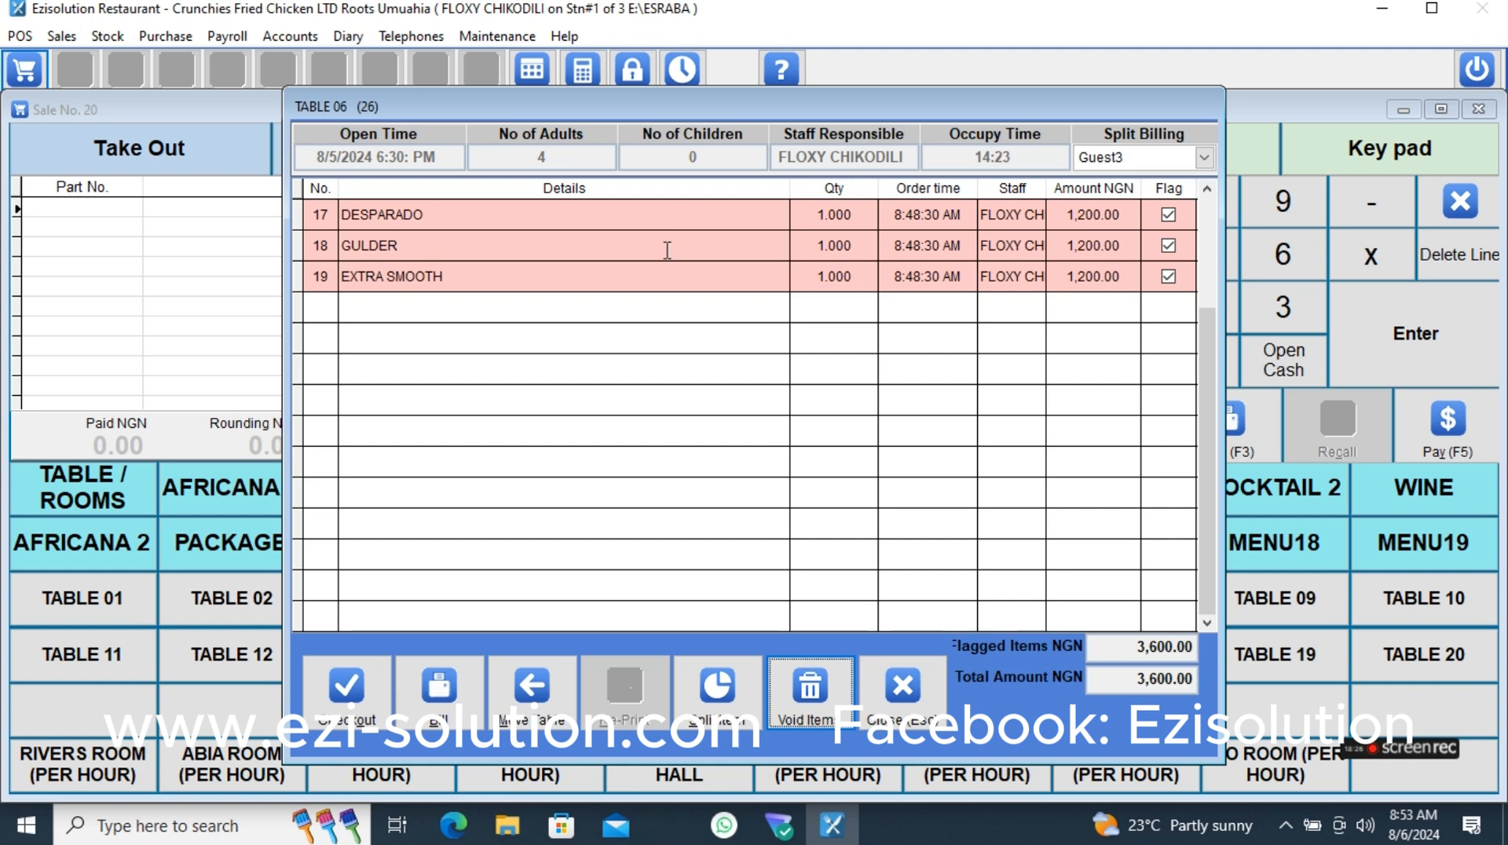
left_click(674, 284)
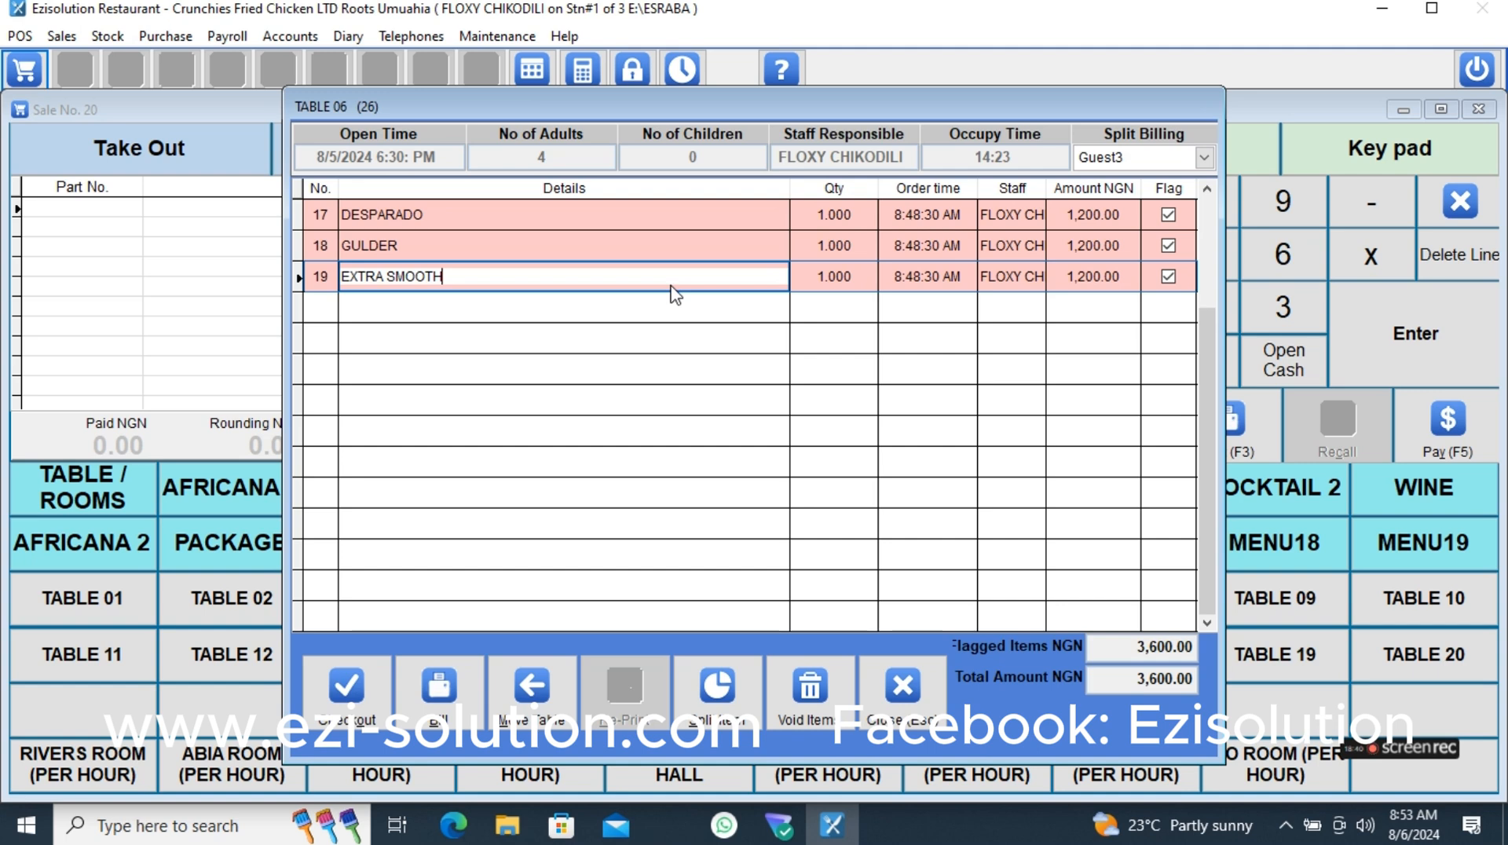
left_click(813, 715)
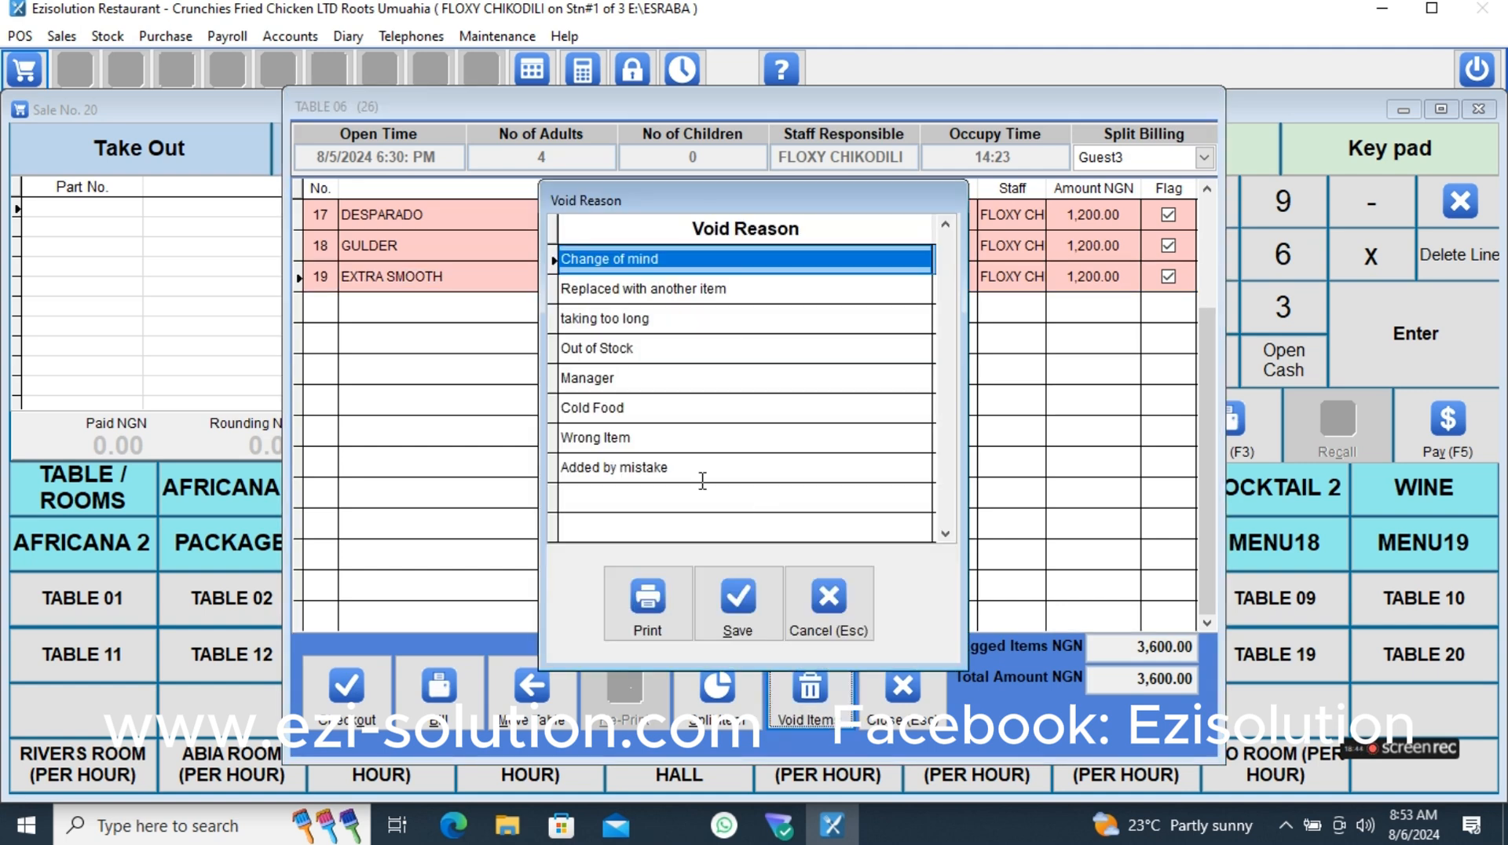
left_click(694, 467)
left_click(720, 614)
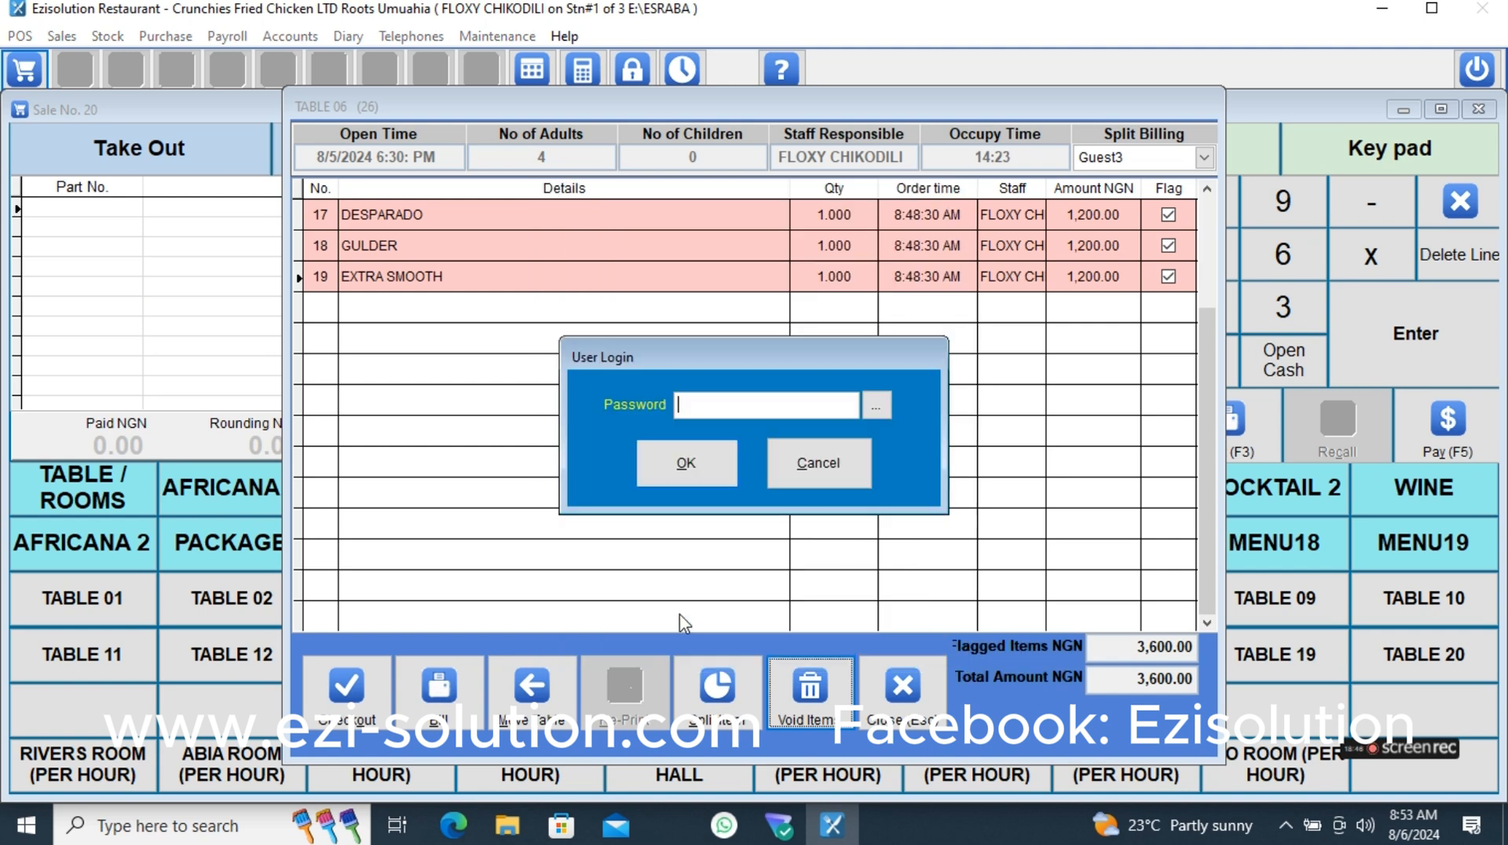
left_click(816, 473)
left_click(817, 484)
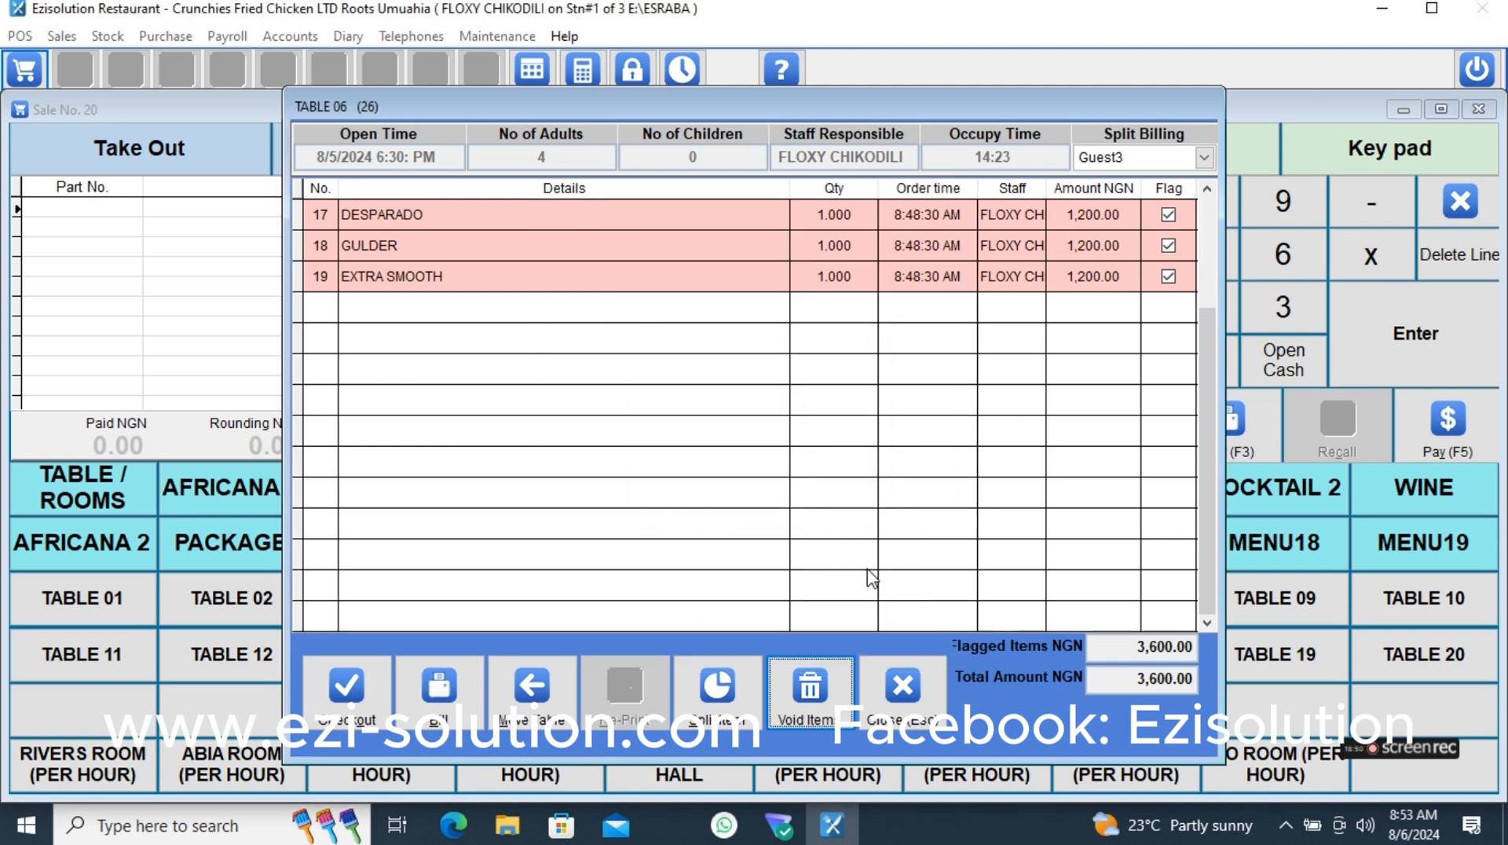
left_click(918, 686)
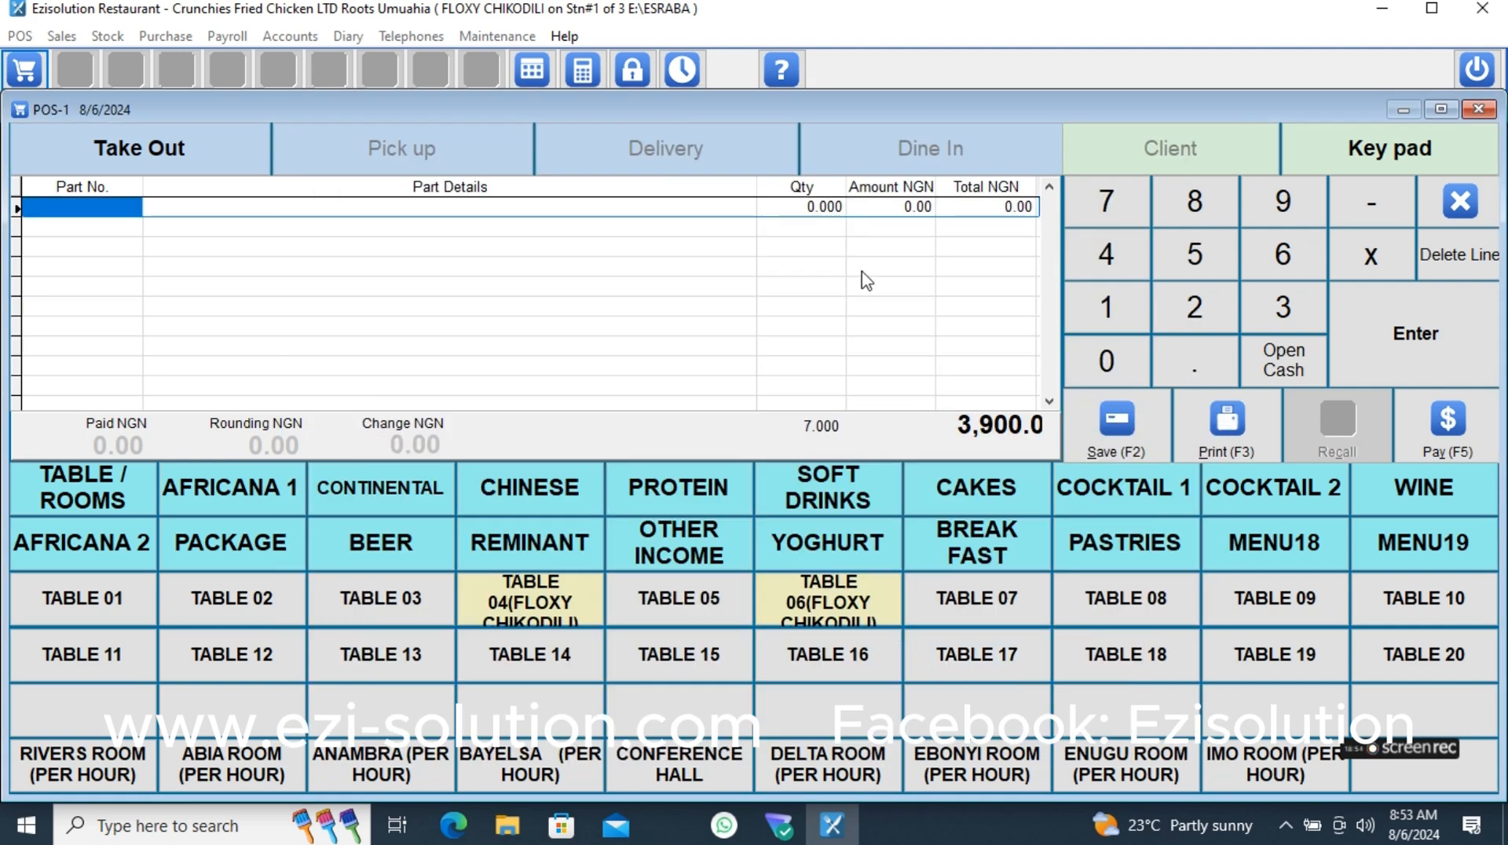
- Check out Guest1's split bill for TABLE 06
left_click(825, 601)
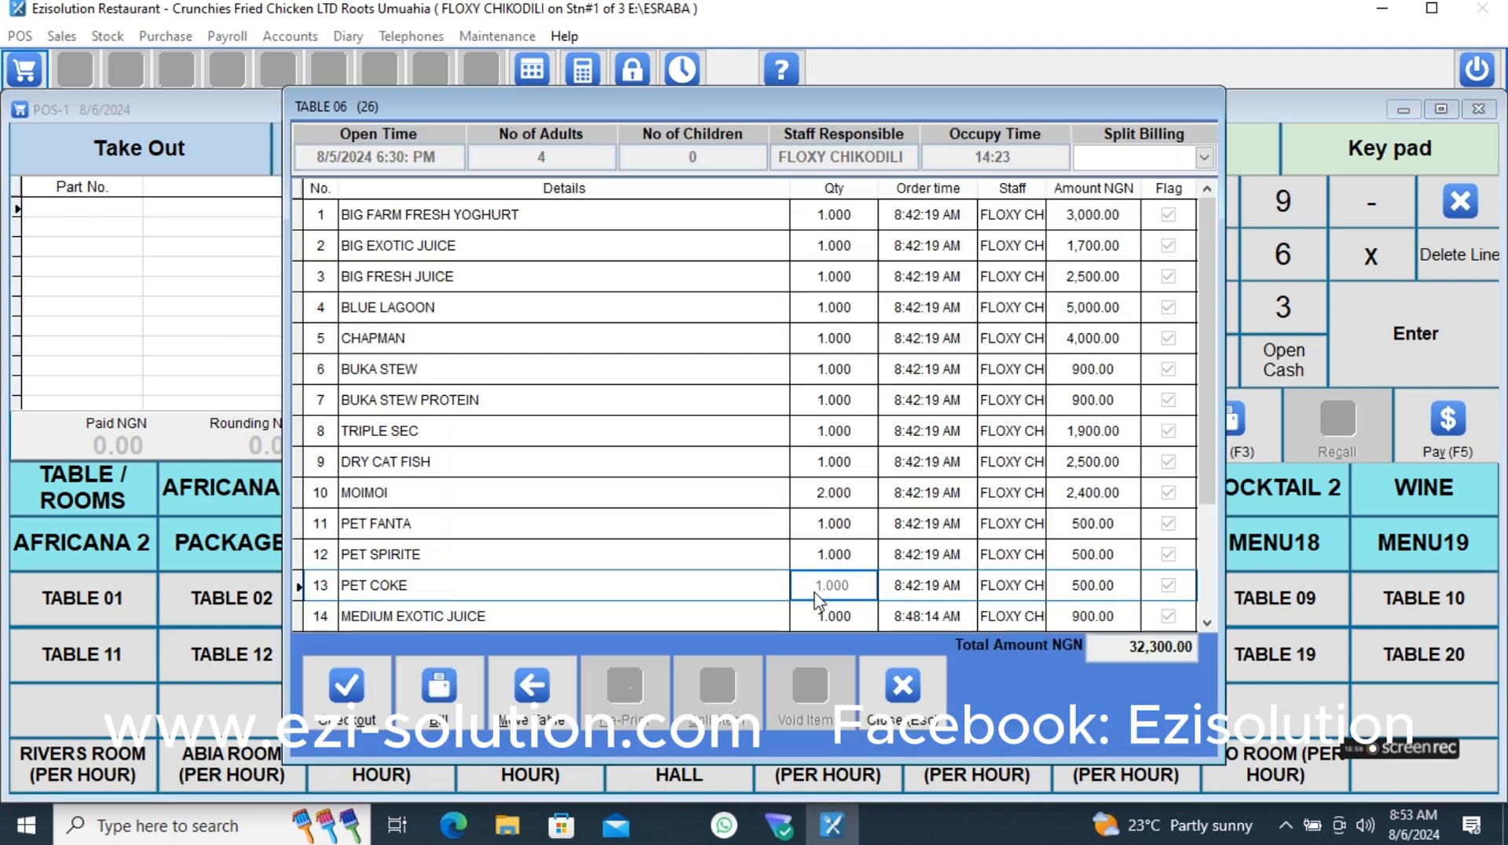
left_click(1203, 156)
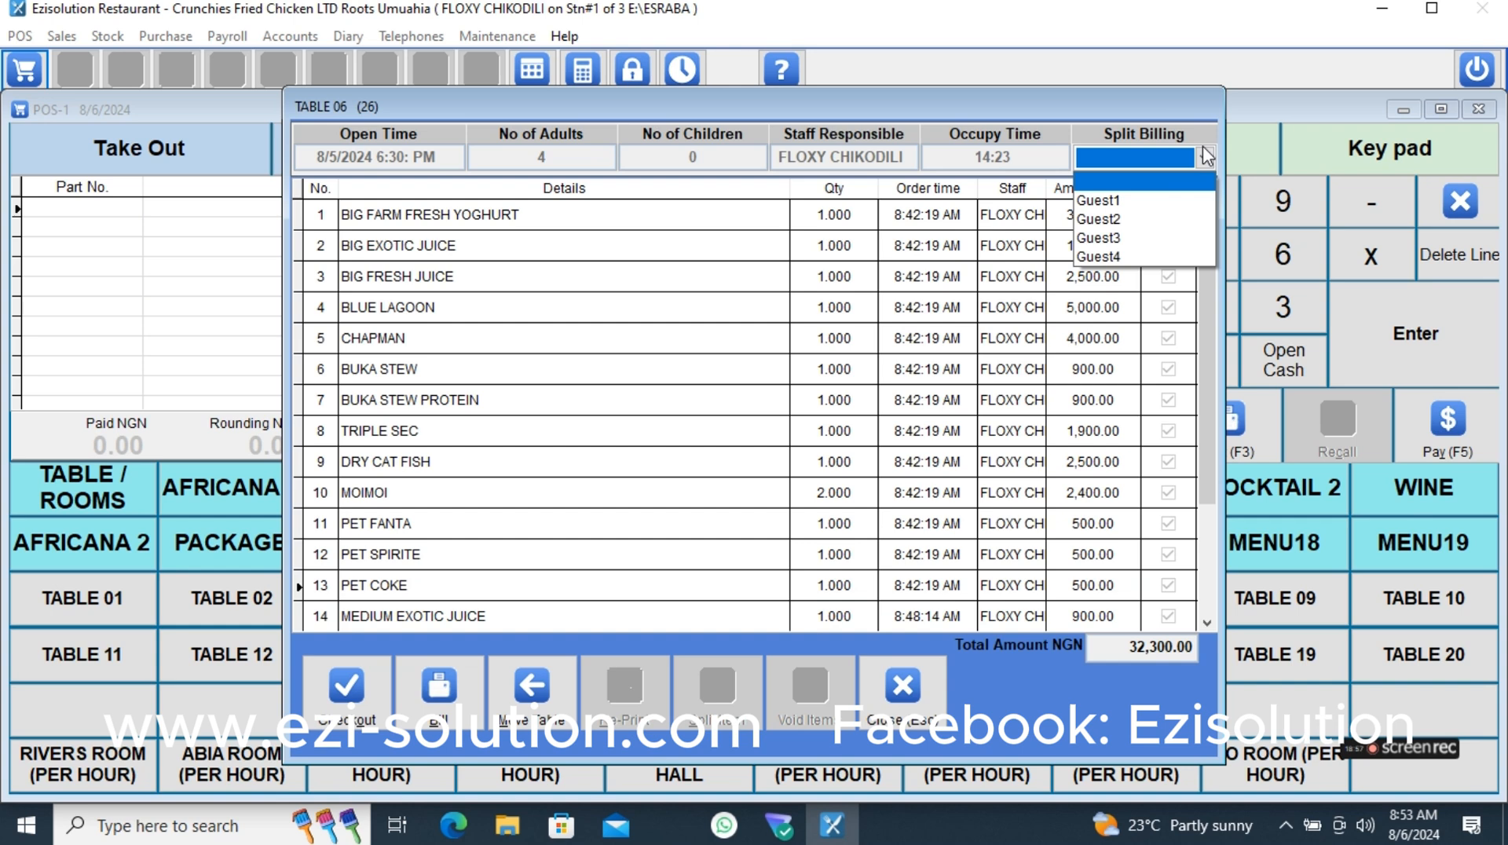
left_click(1120, 206)
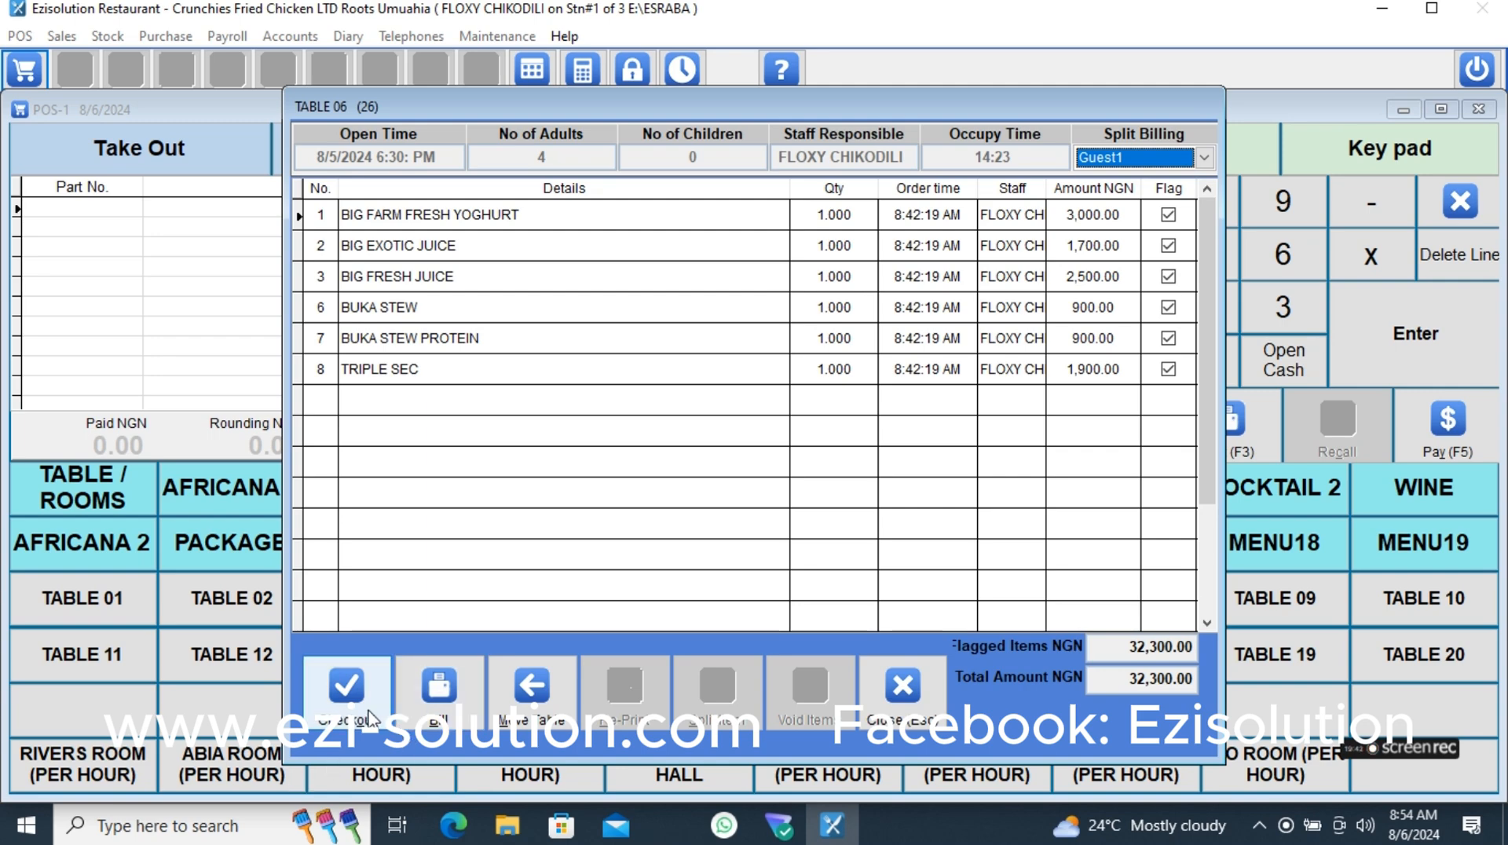
left_click(349, 691)
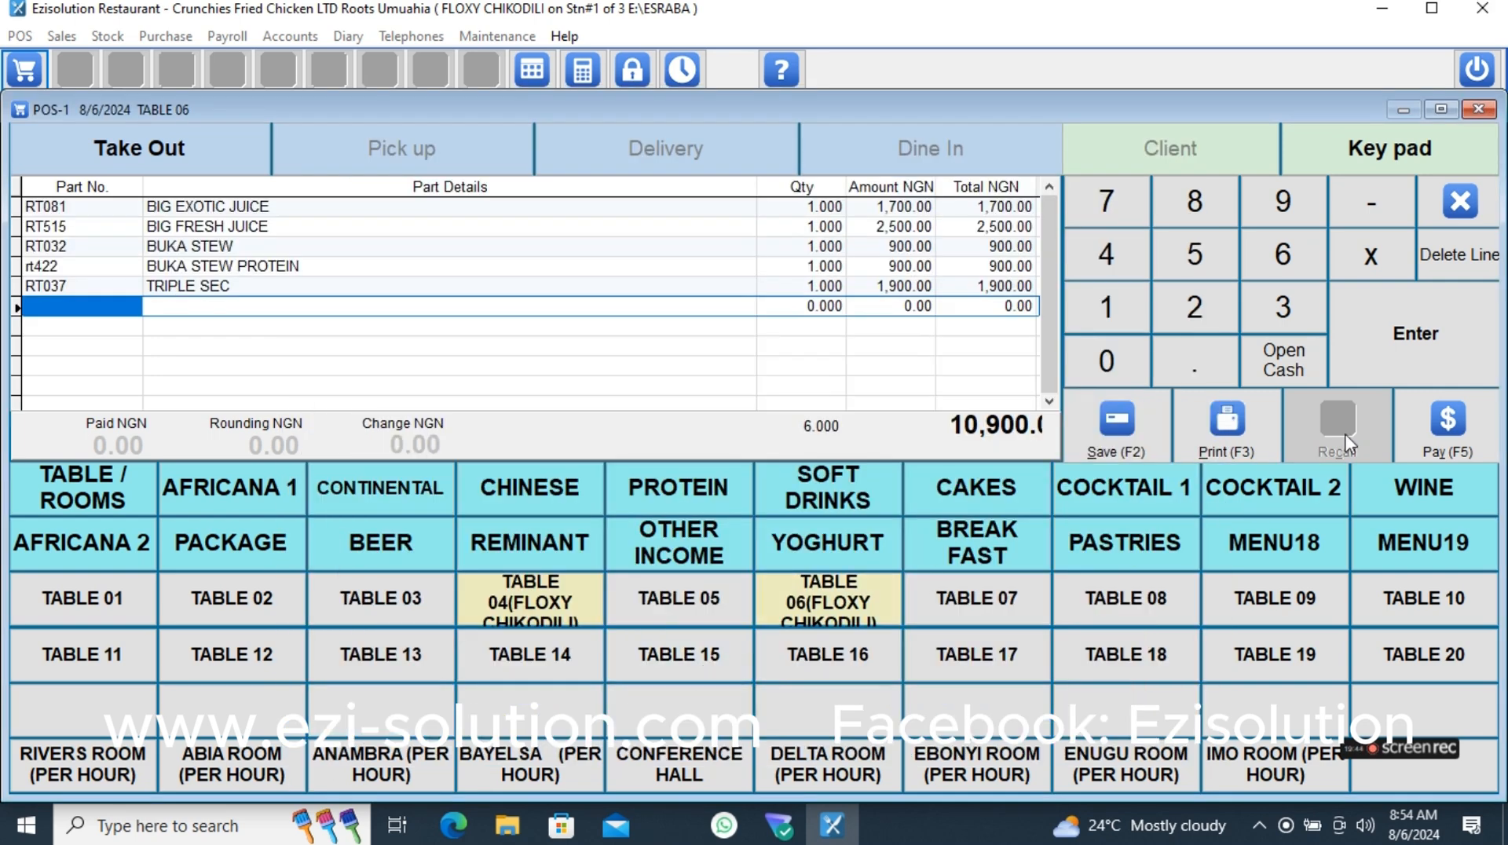
- Try to save the payment of Guest1's bill as 900 in cash and 10,000 by check
left_click(1447, 428)
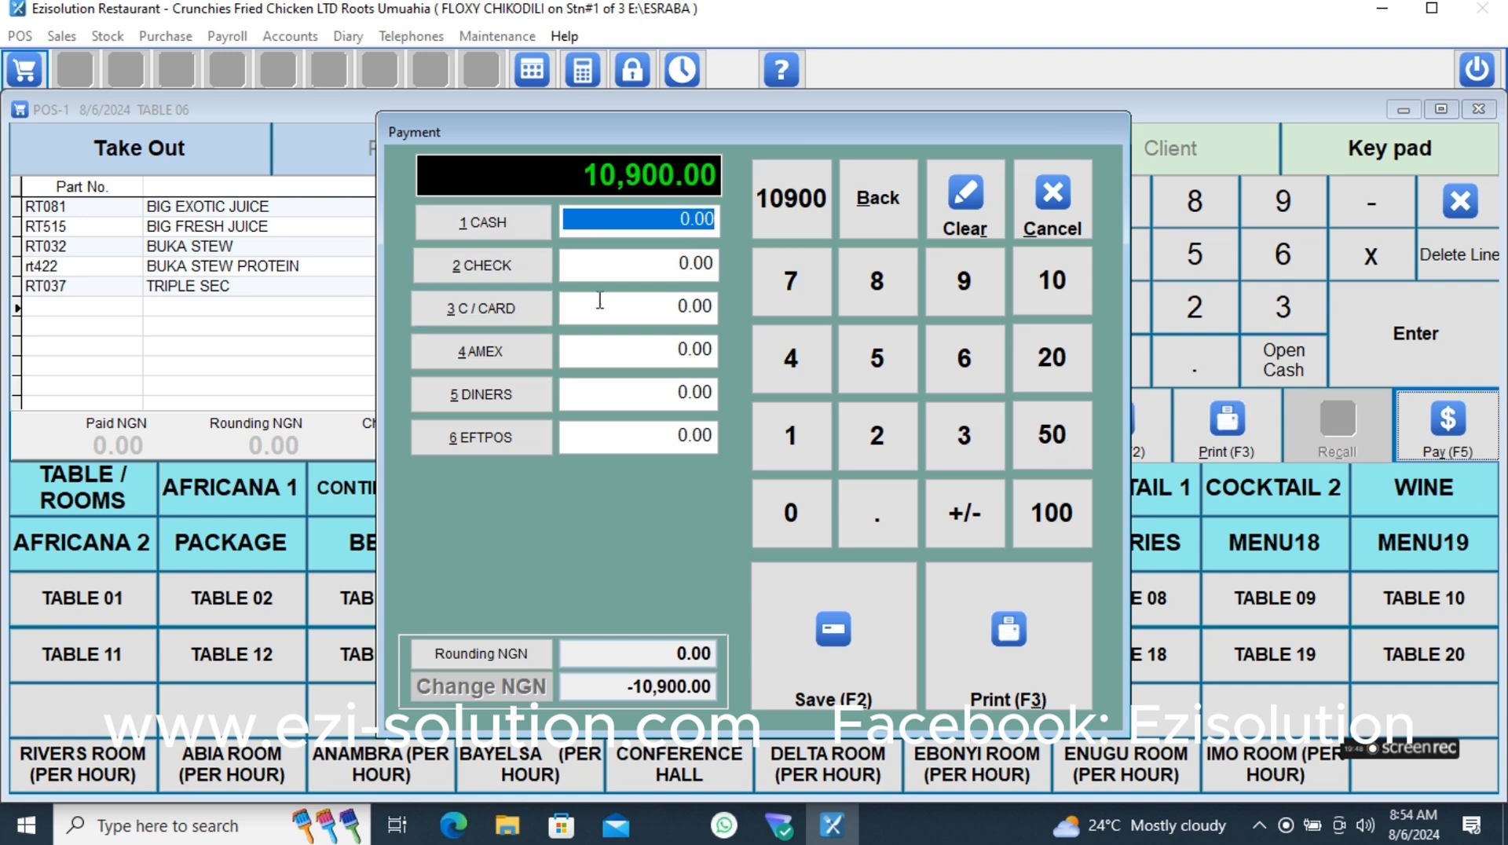
type("900.")
left_click(634, 263)
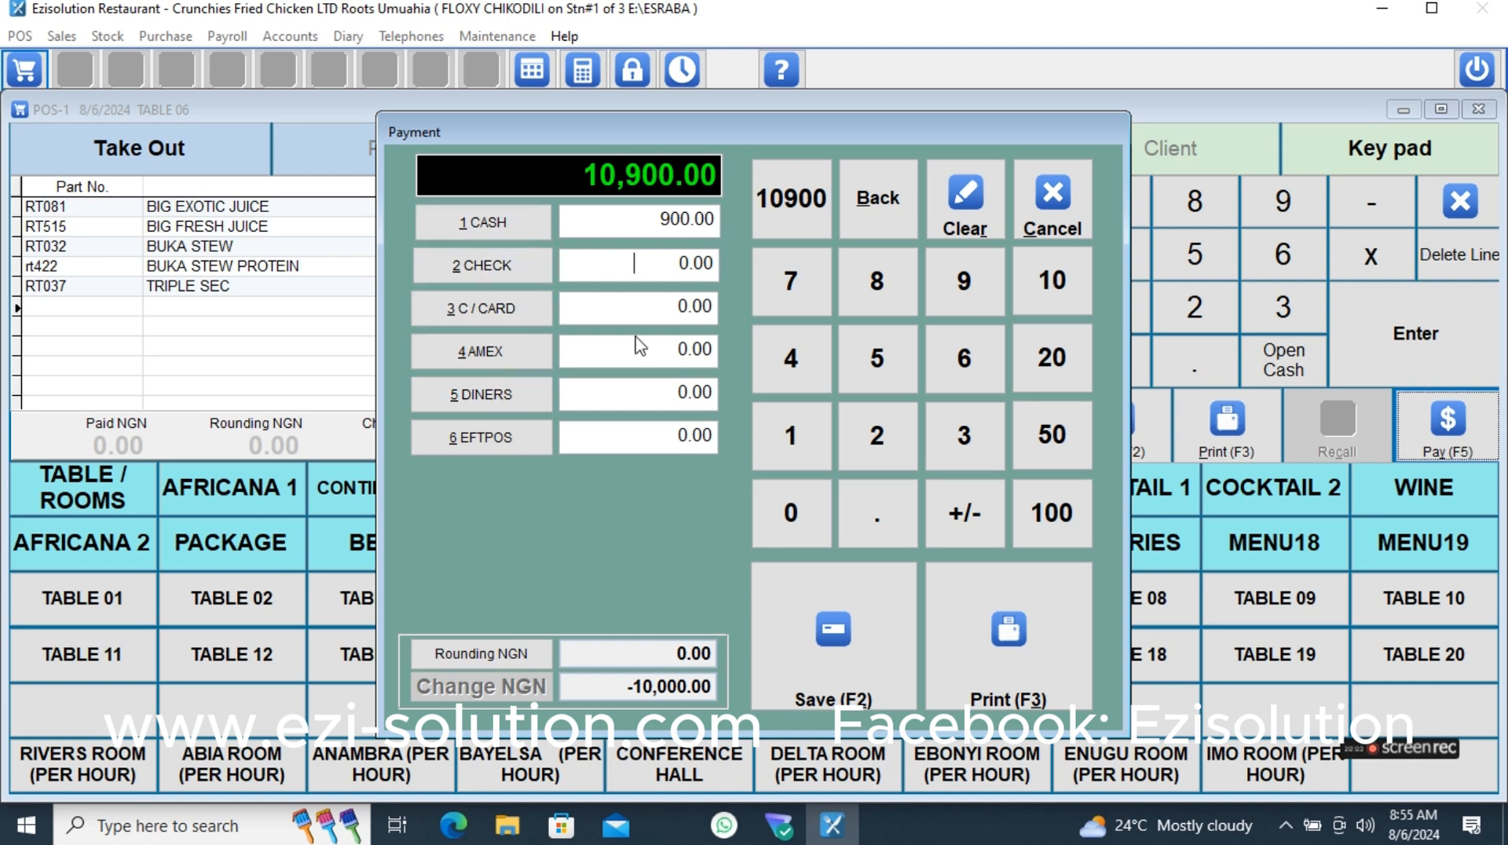
left_click(502, 275)
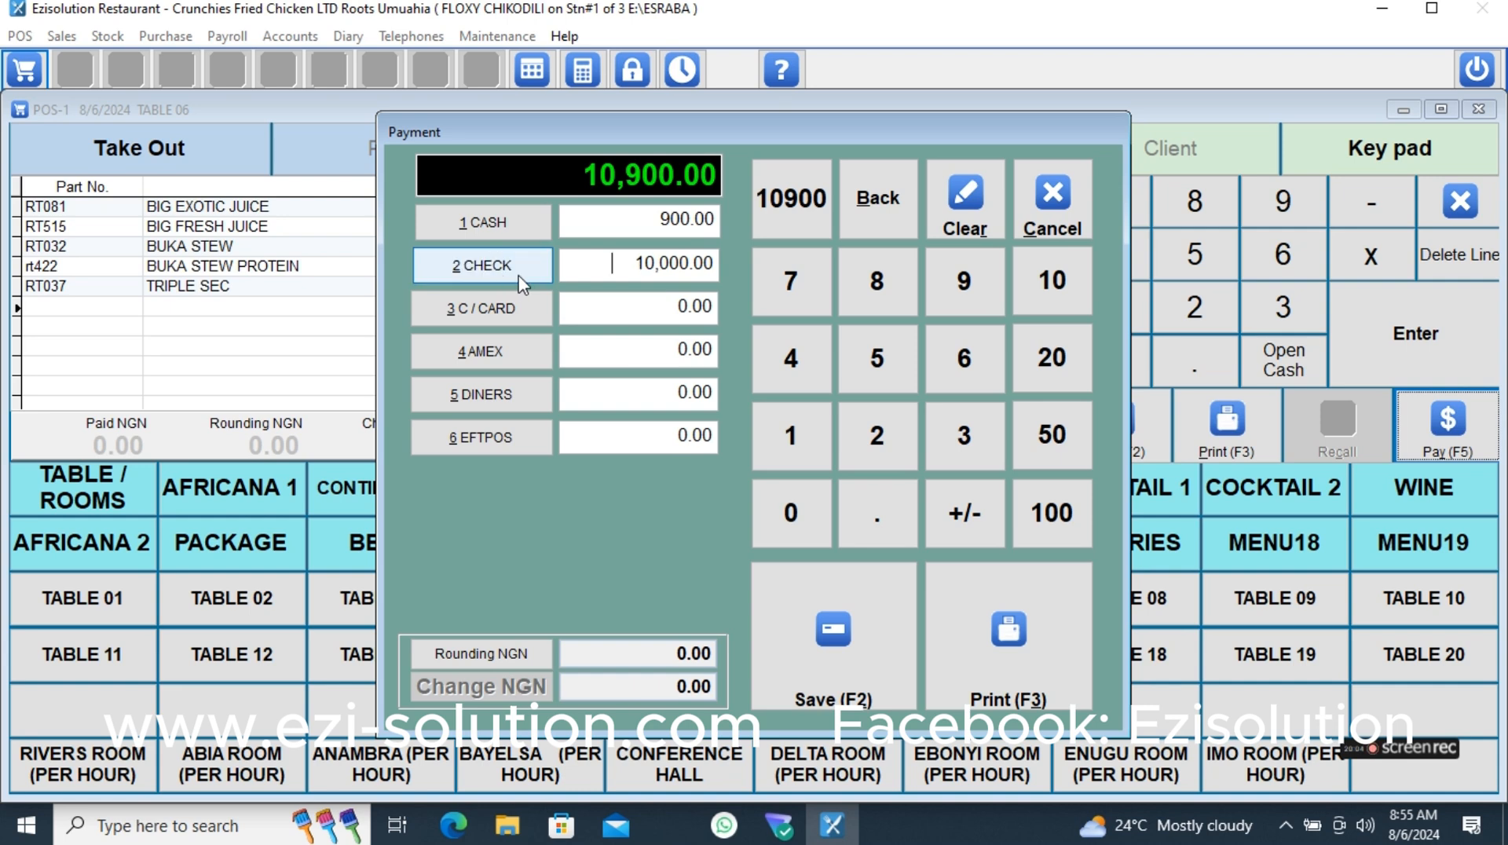
left_click(858, 657)
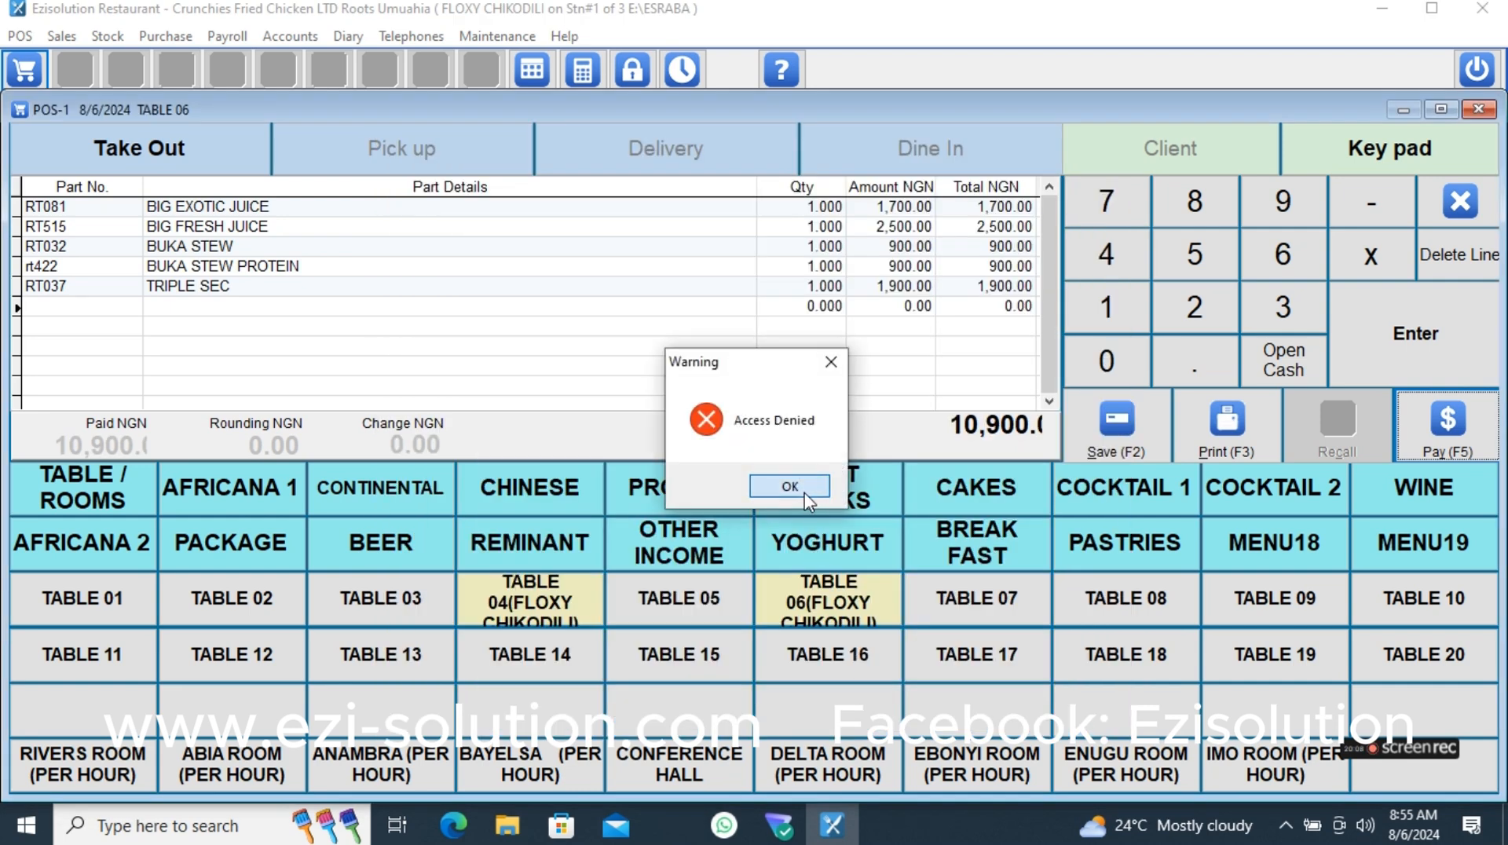
left_click(790, 486)
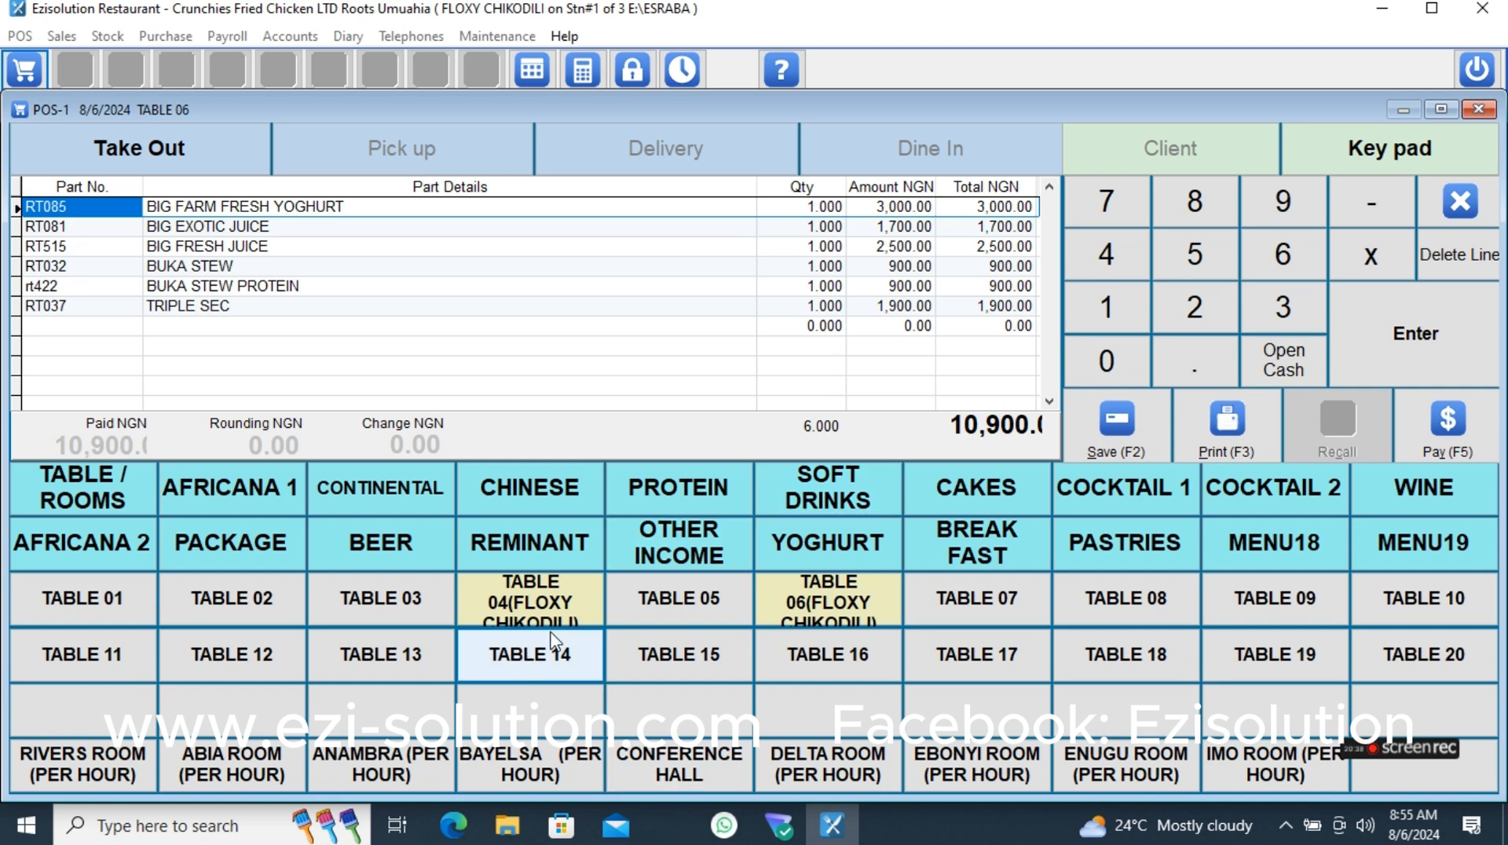
- Lock the session and log in under another user account by entering its password
left_click(633, 69)
type("*******")
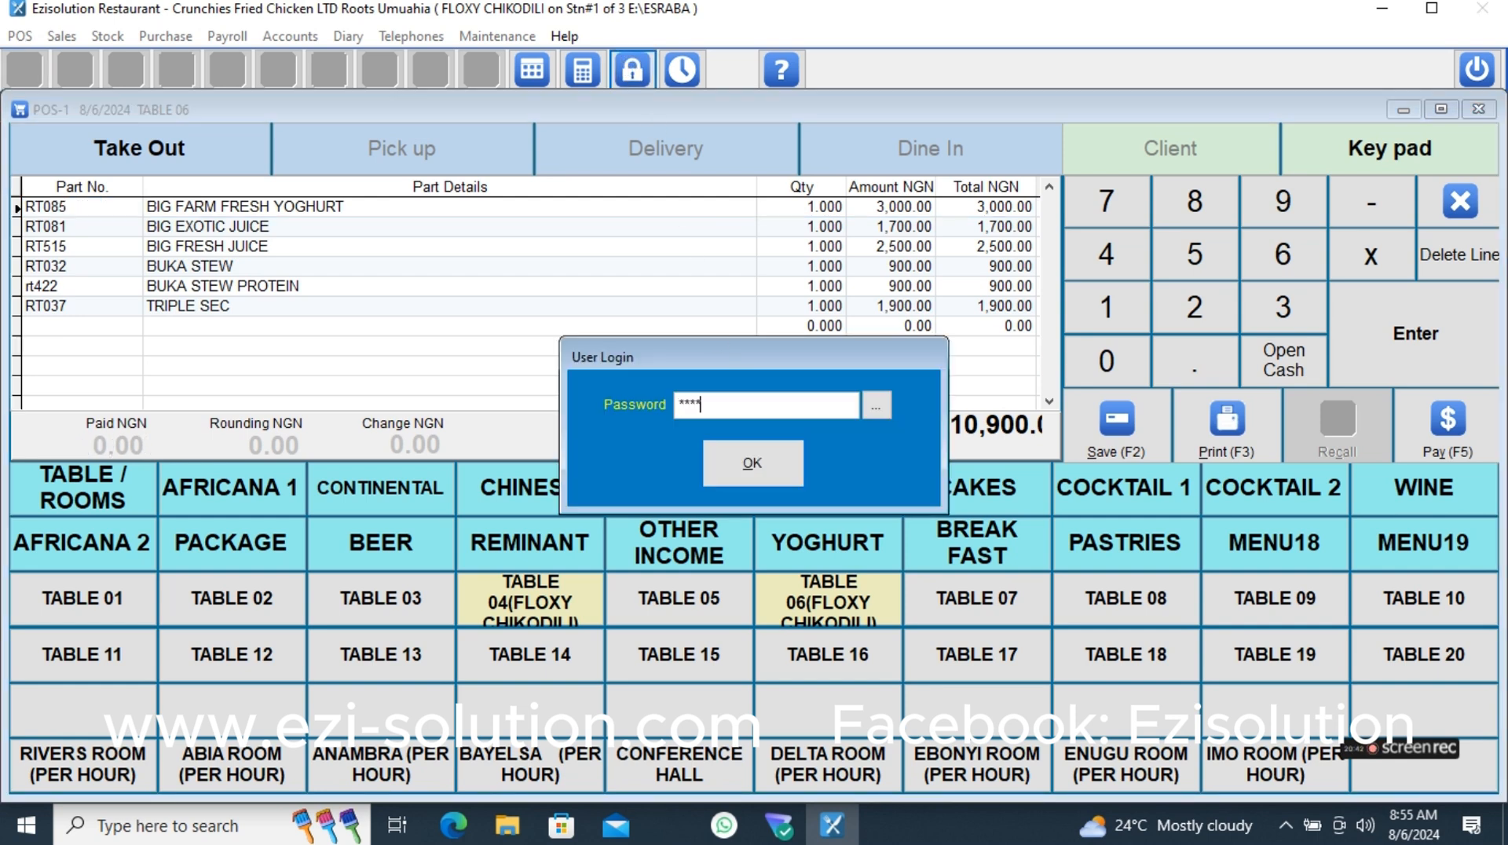
type("********")
key("Return")
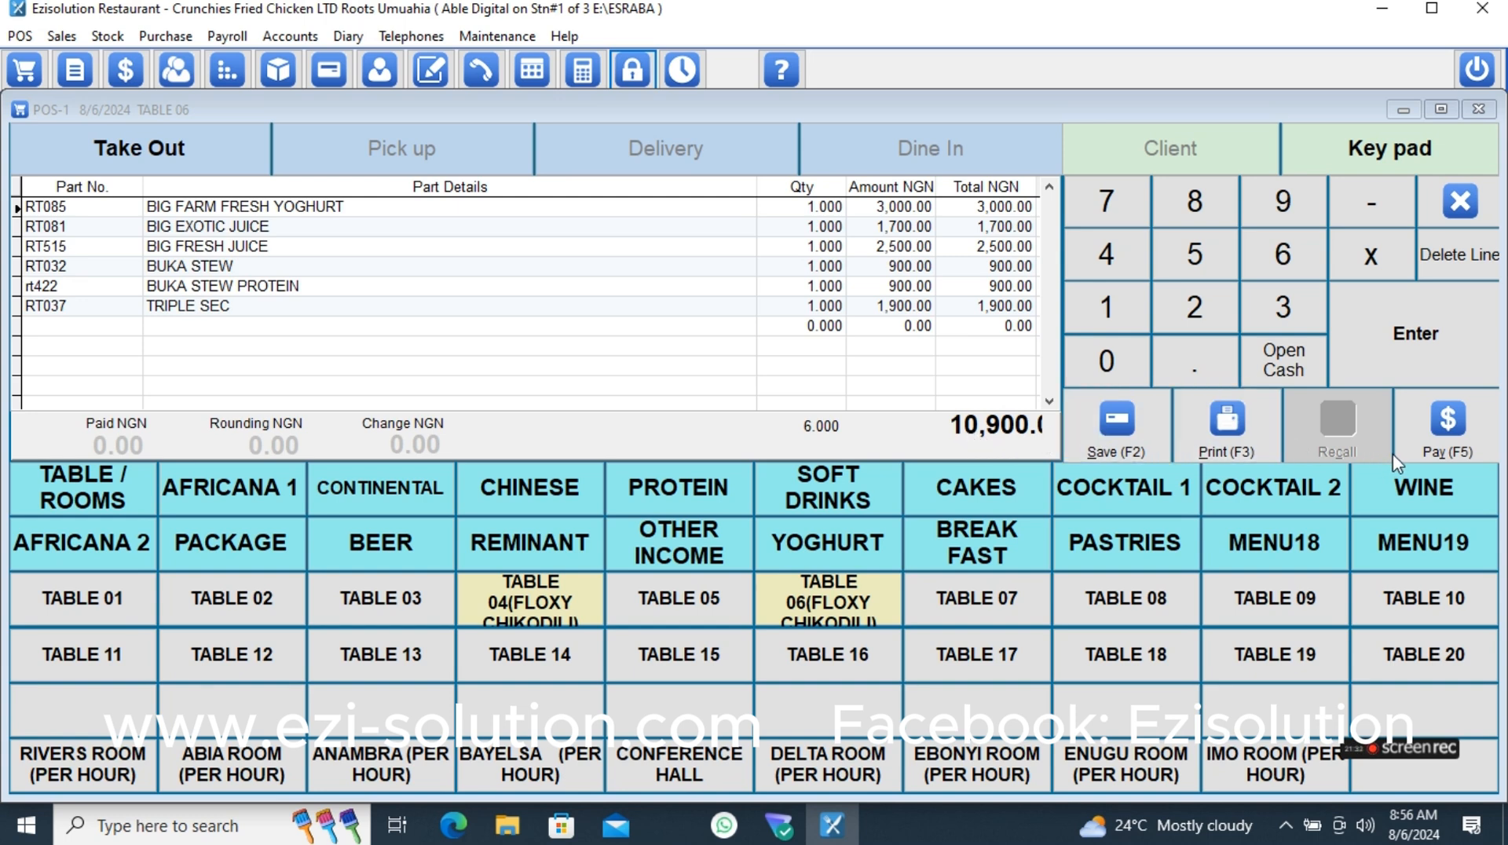
- Complete Guest1's payment with 900 in cash and 10,000 by check, and print the receipt
left_click(1437, 440)
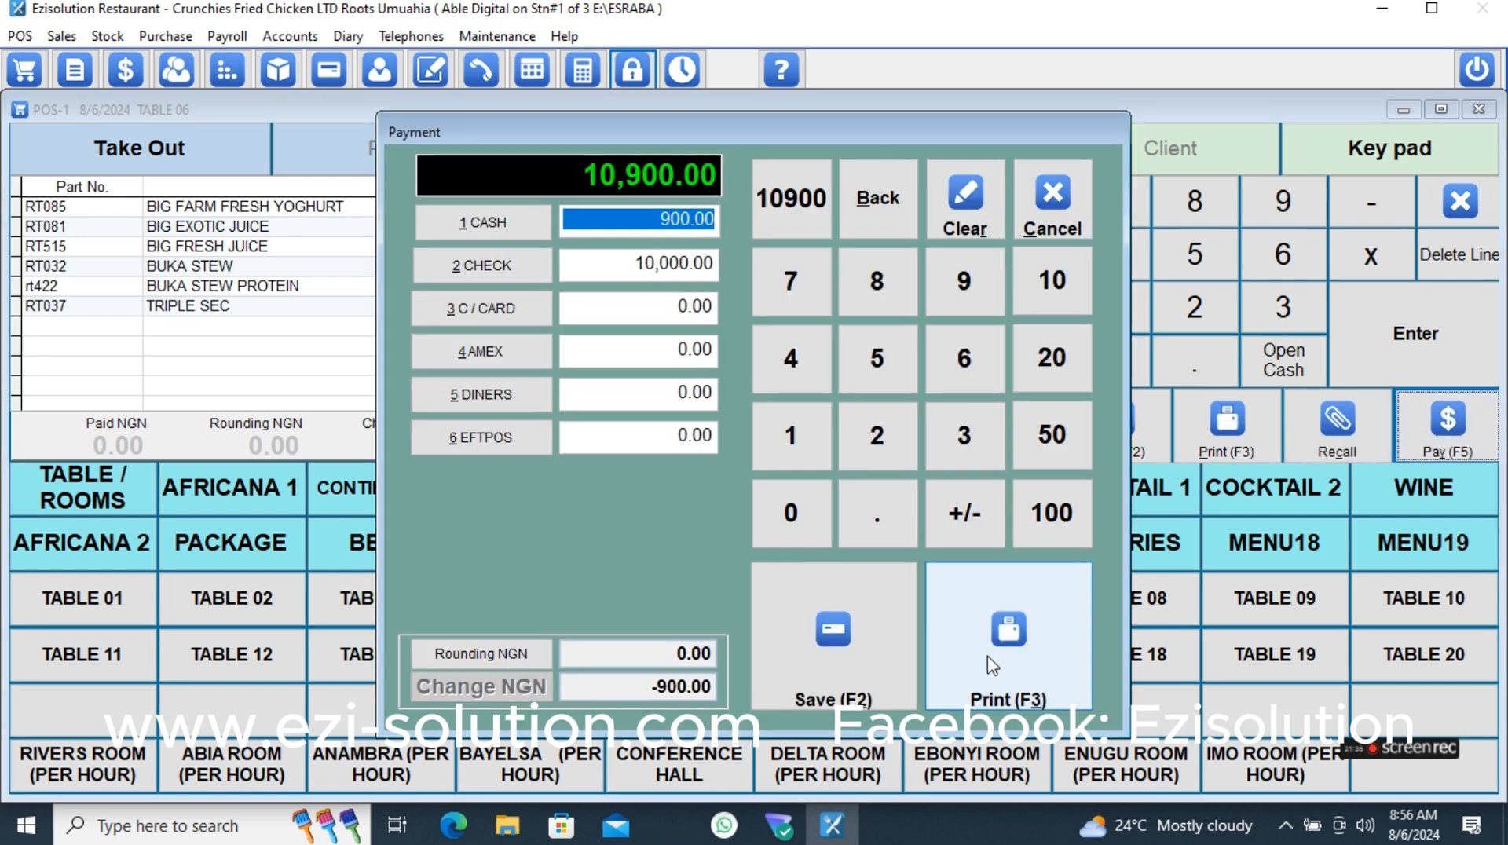
left_click(968, 670)
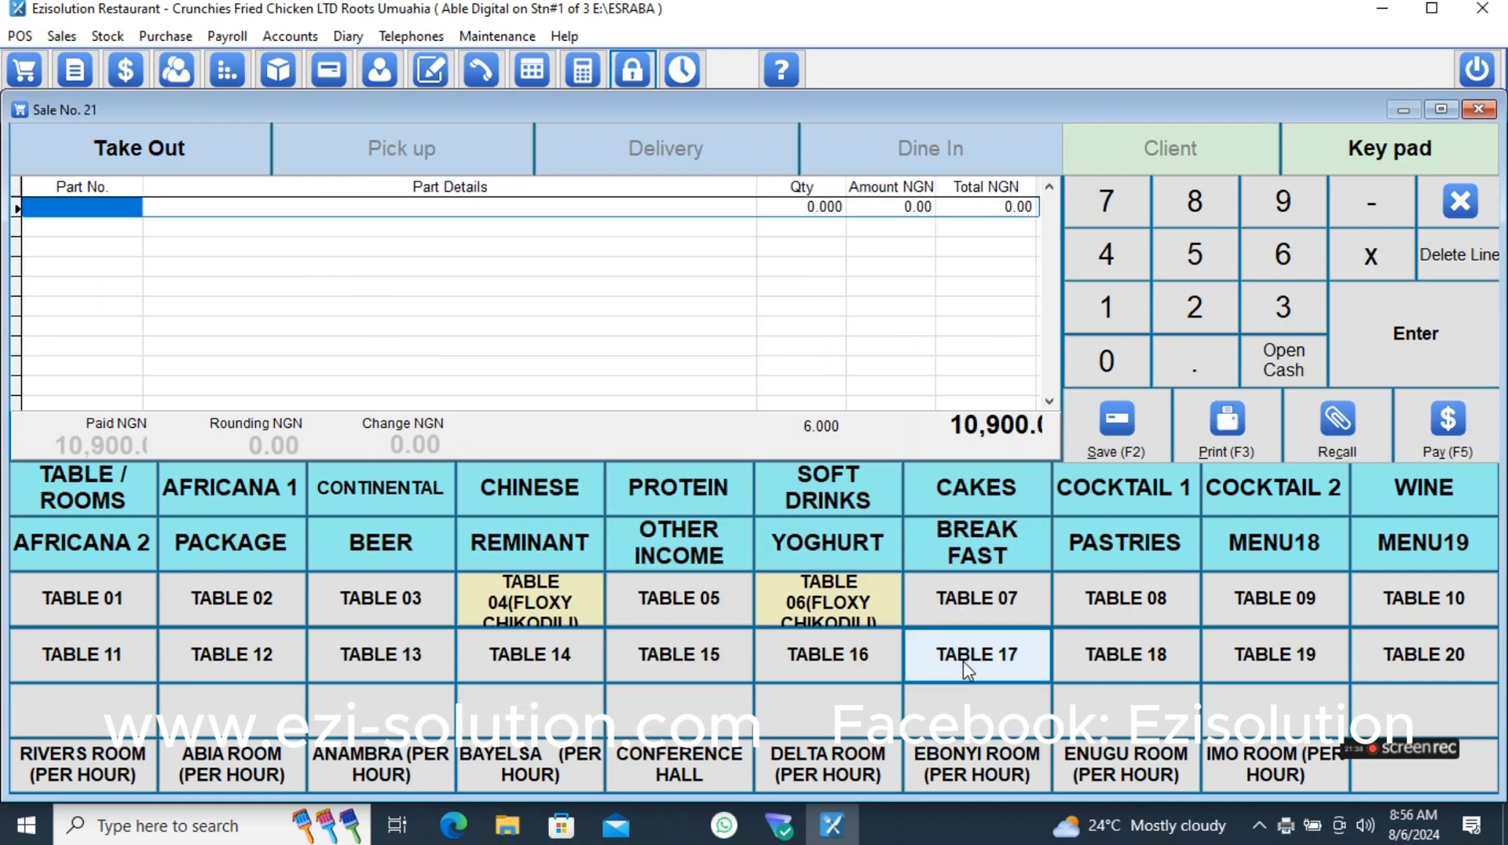
- Check out Guest2's split bill for TABLE 06
left_click(846, 628)
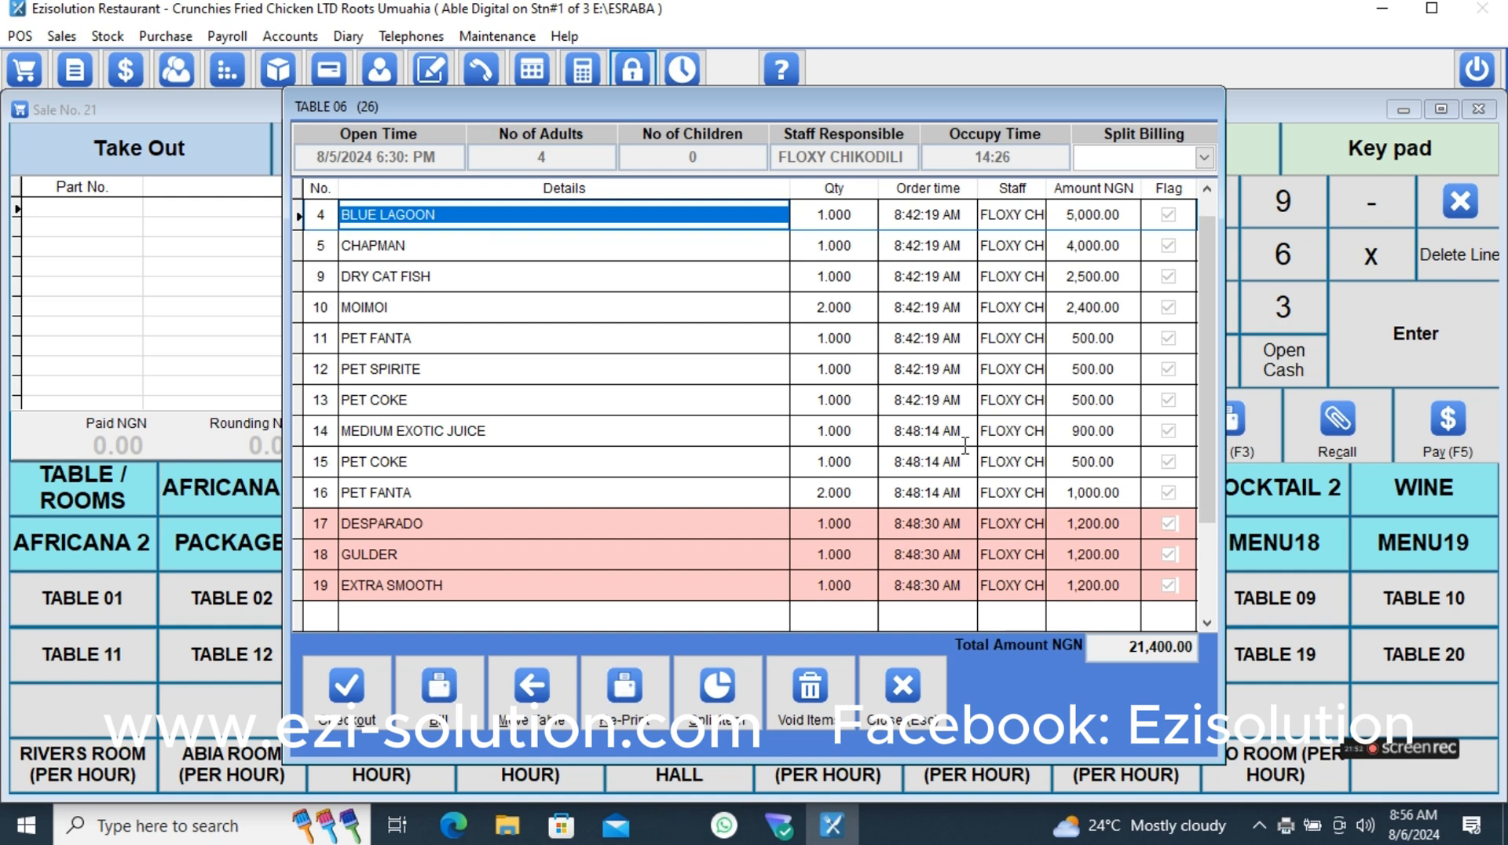
left_click(1203, 157)
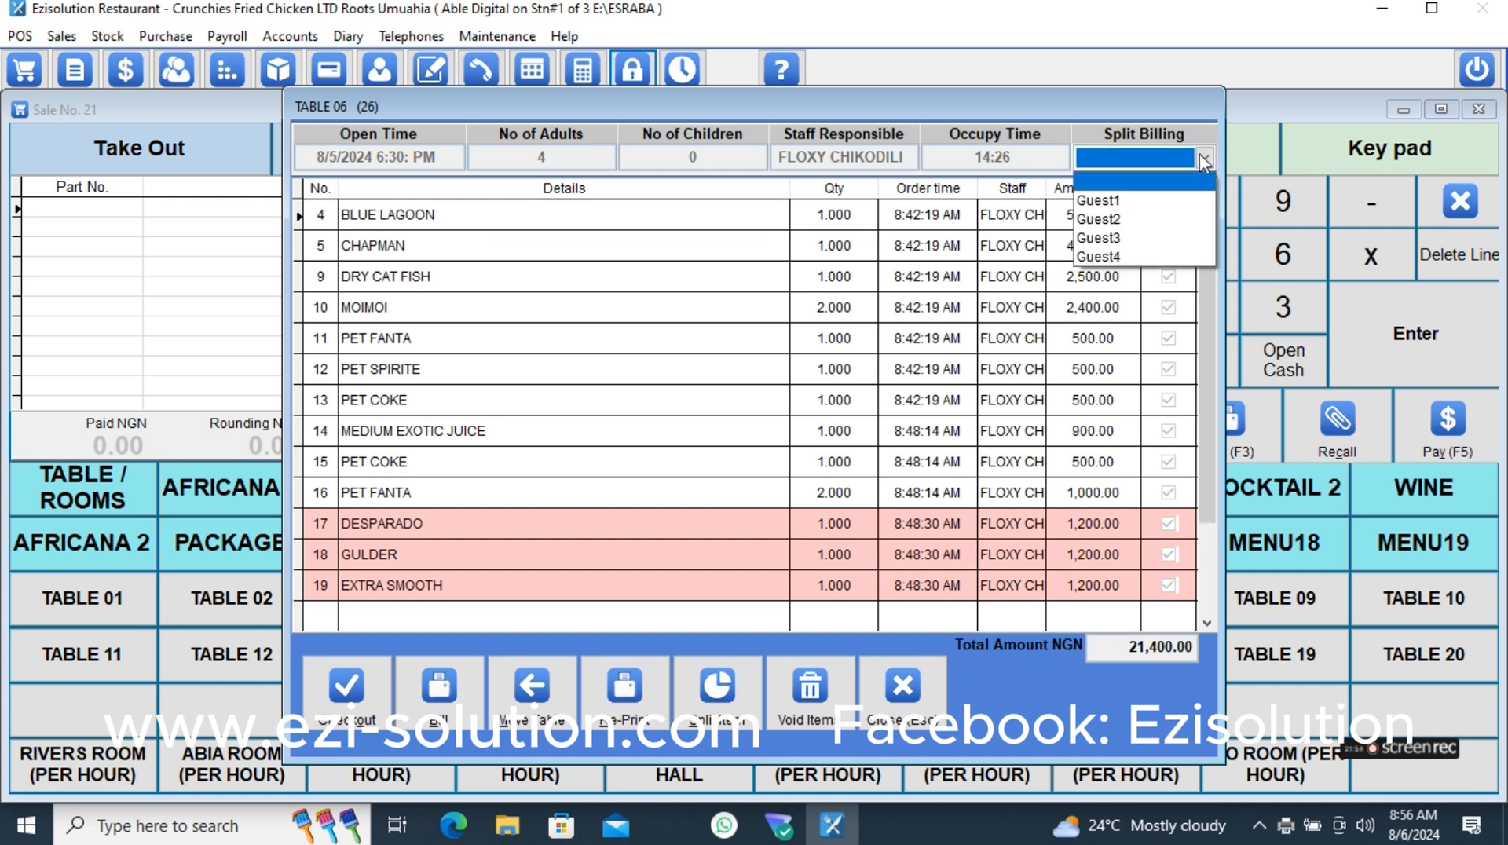
left_click(1148, 201)
left_click(1150, 157)
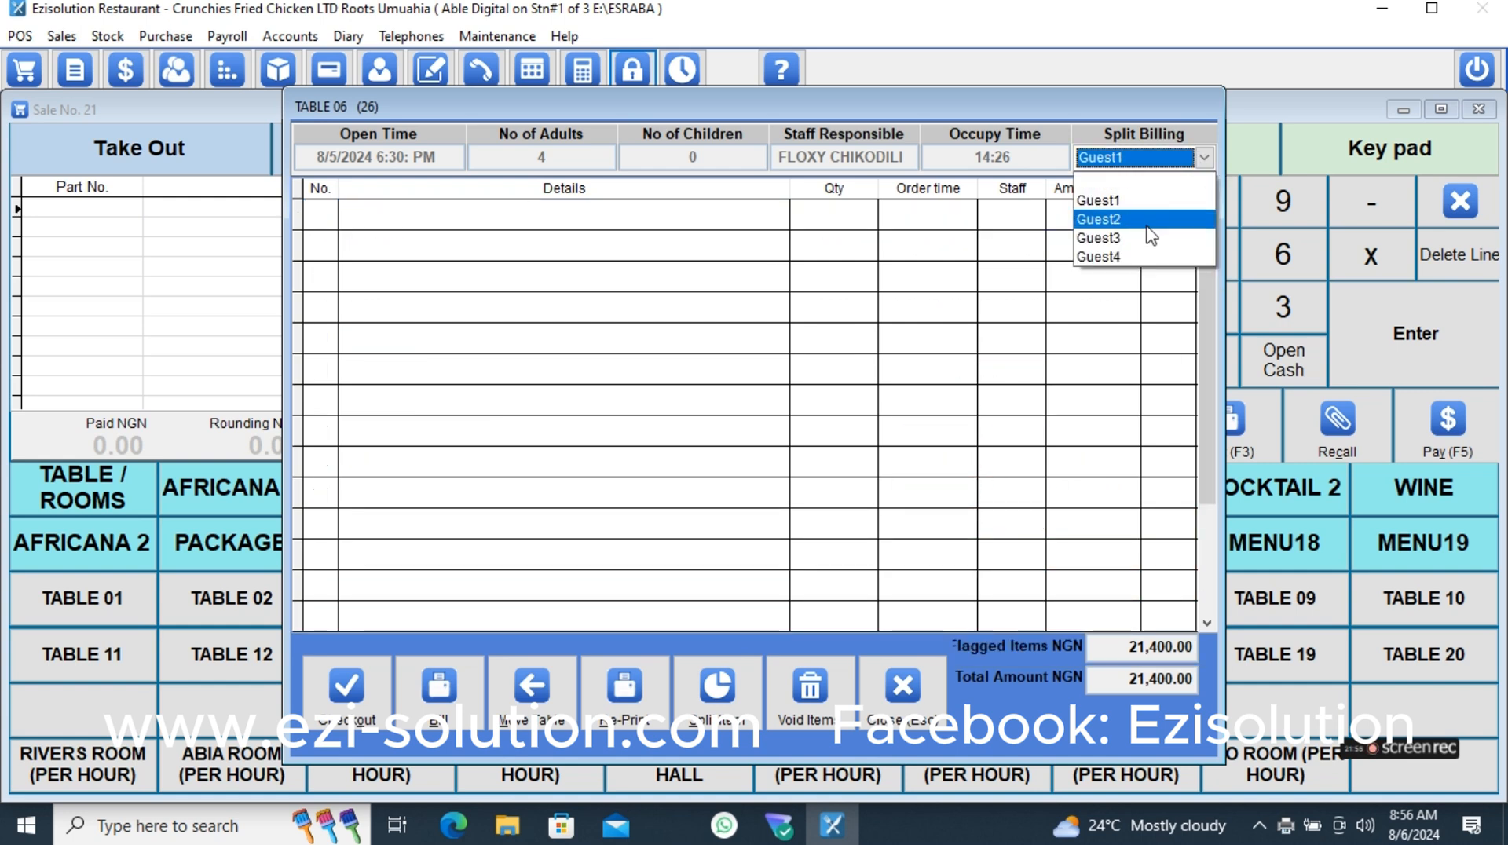
left_click(1147, 224)
left_click(367, 707)
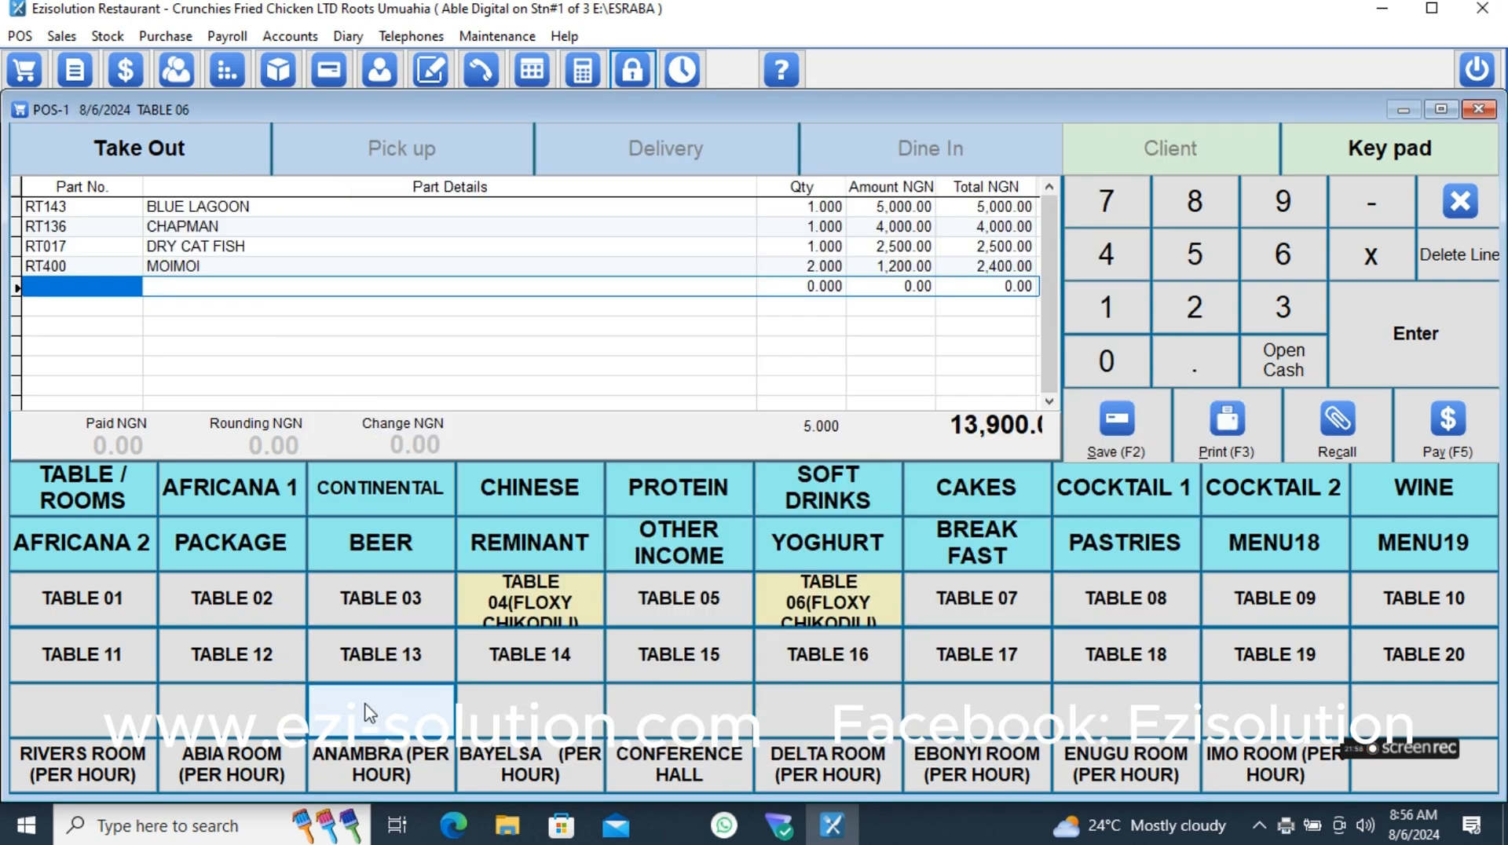
- Pay Guest2's full bill by check and print the receipt
left_click(1448, 428)
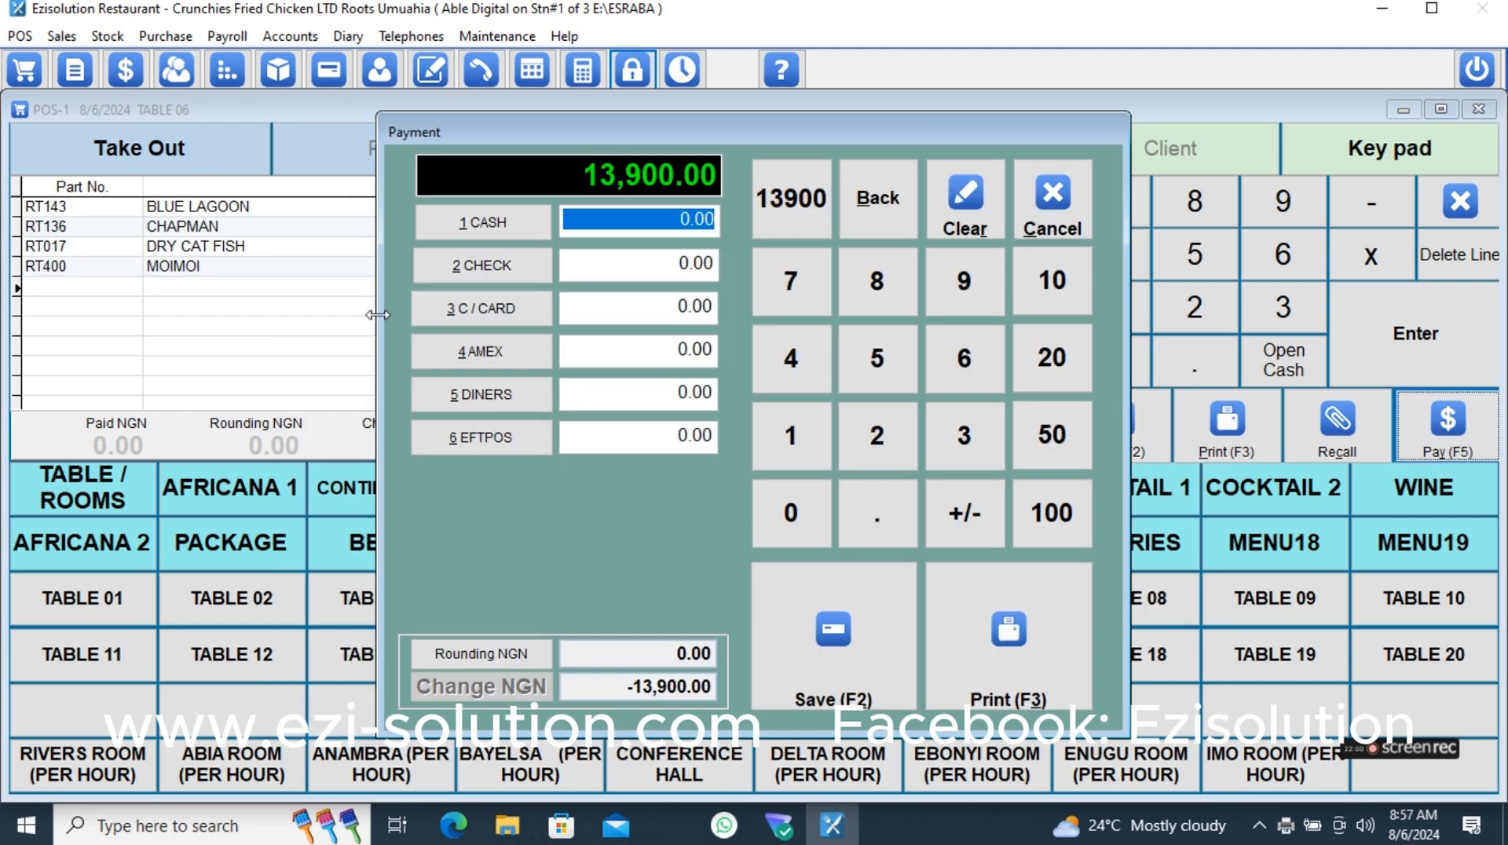
left_click(482, 265)
left_click(947, 640)
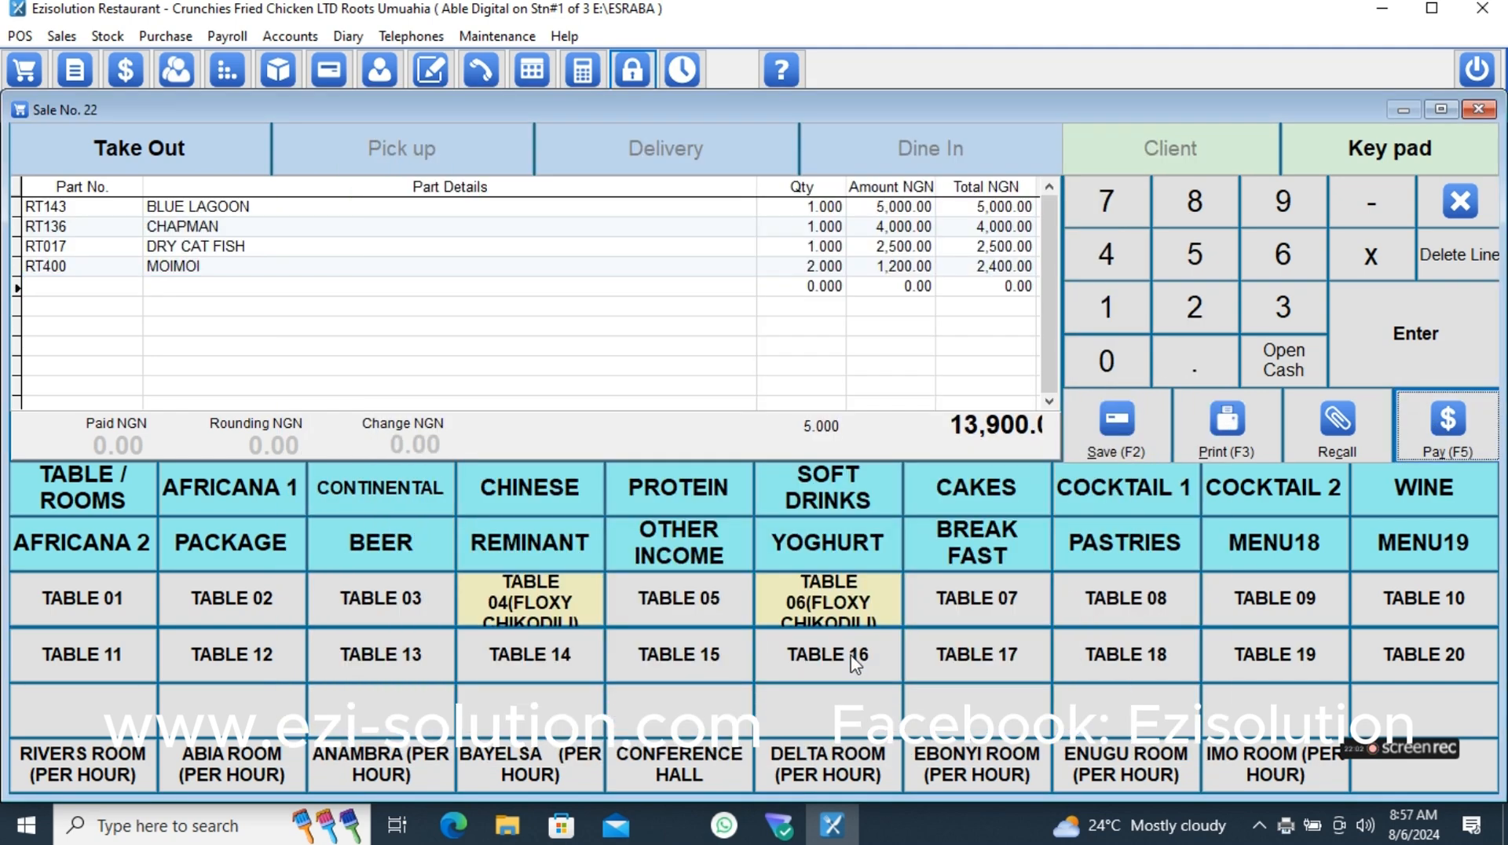
- Check out Guest4's split bill for TABLE 06
left_click(841, 607)
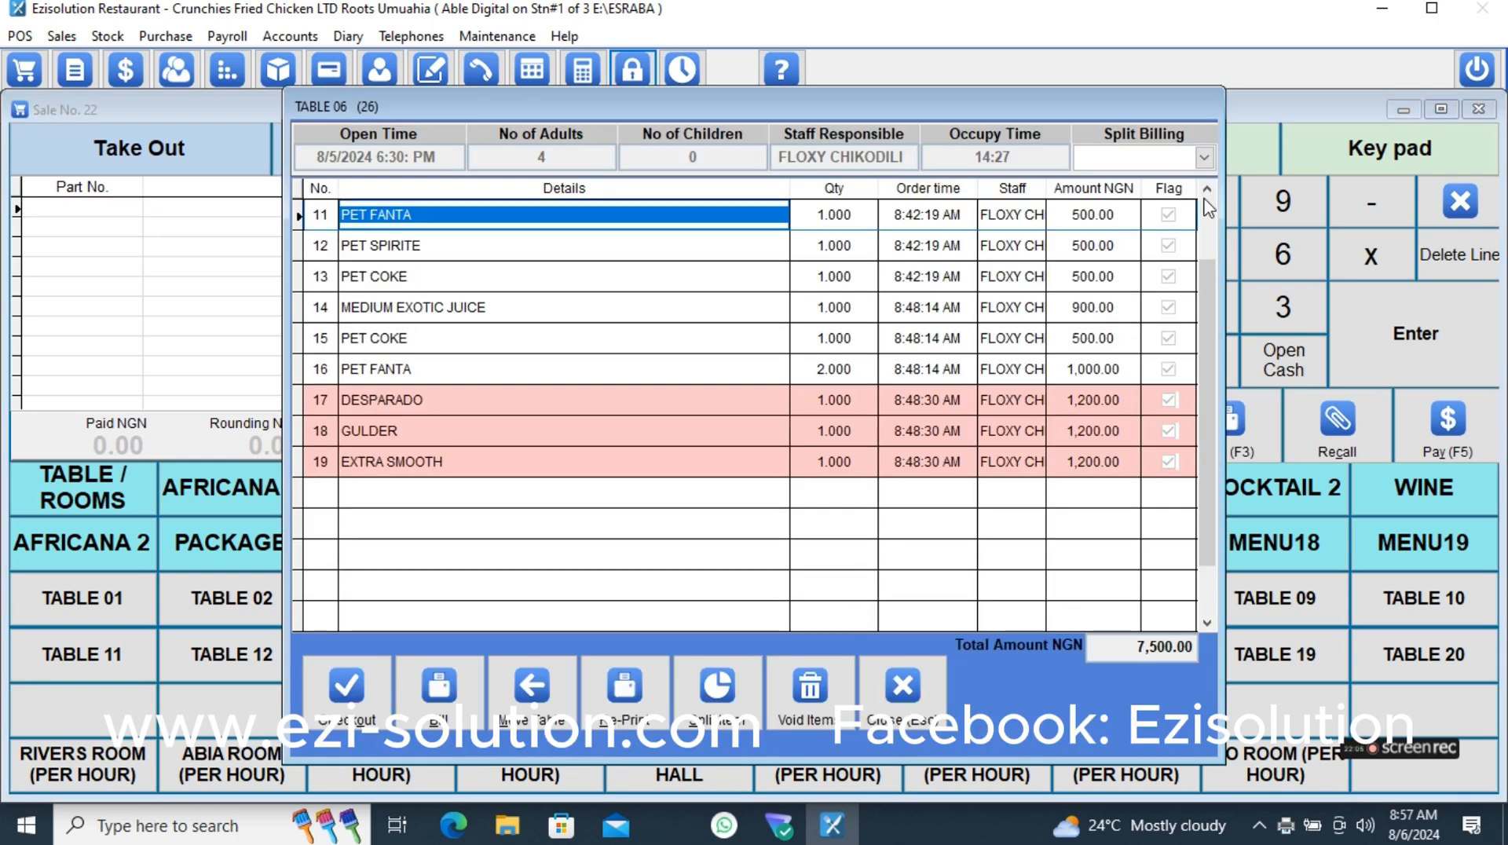
left_click(1204, 157)
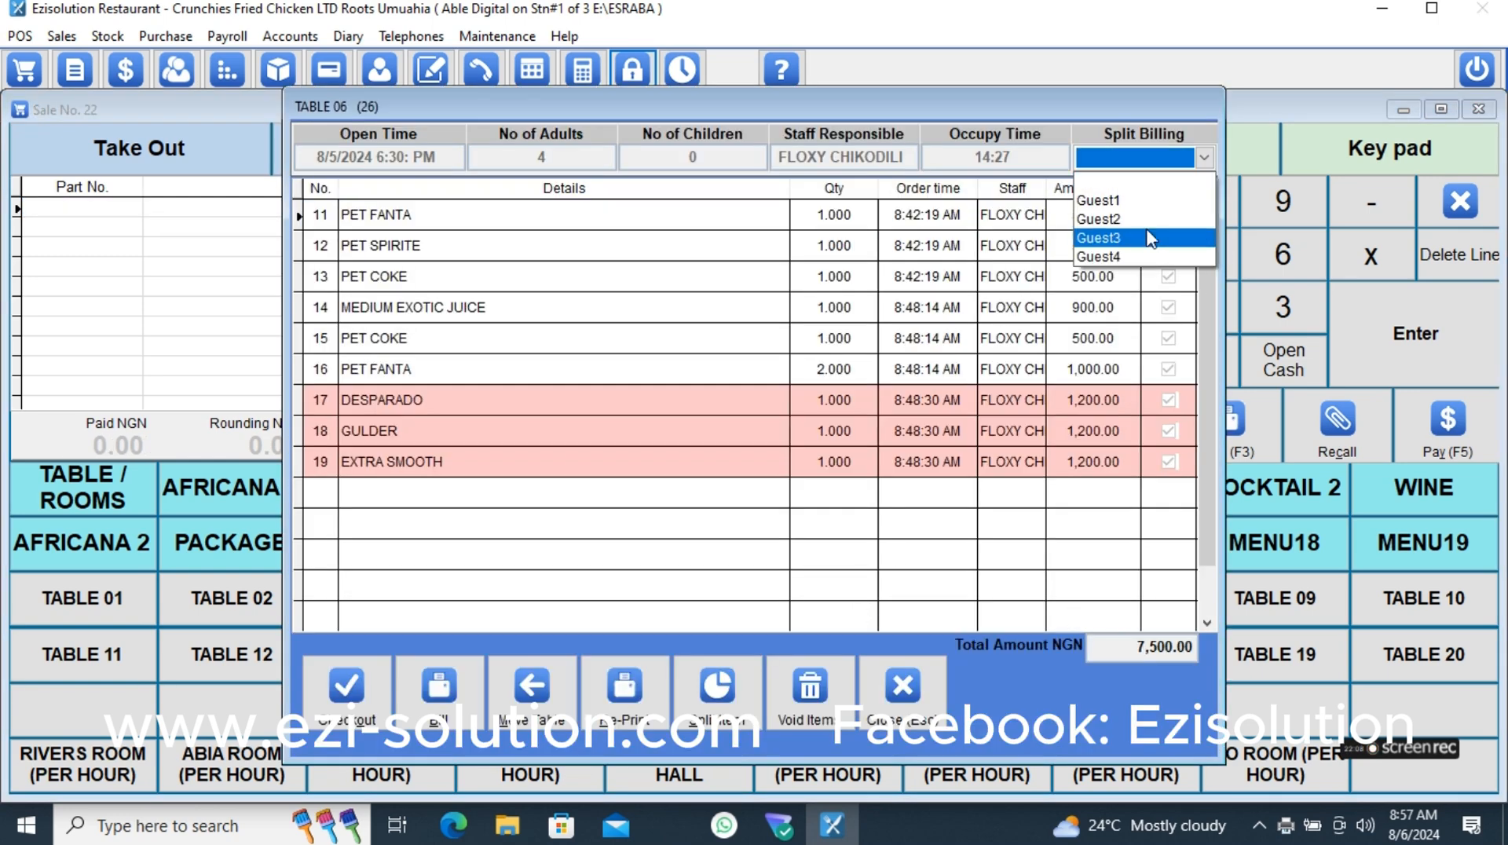
left_click(1145, 257)
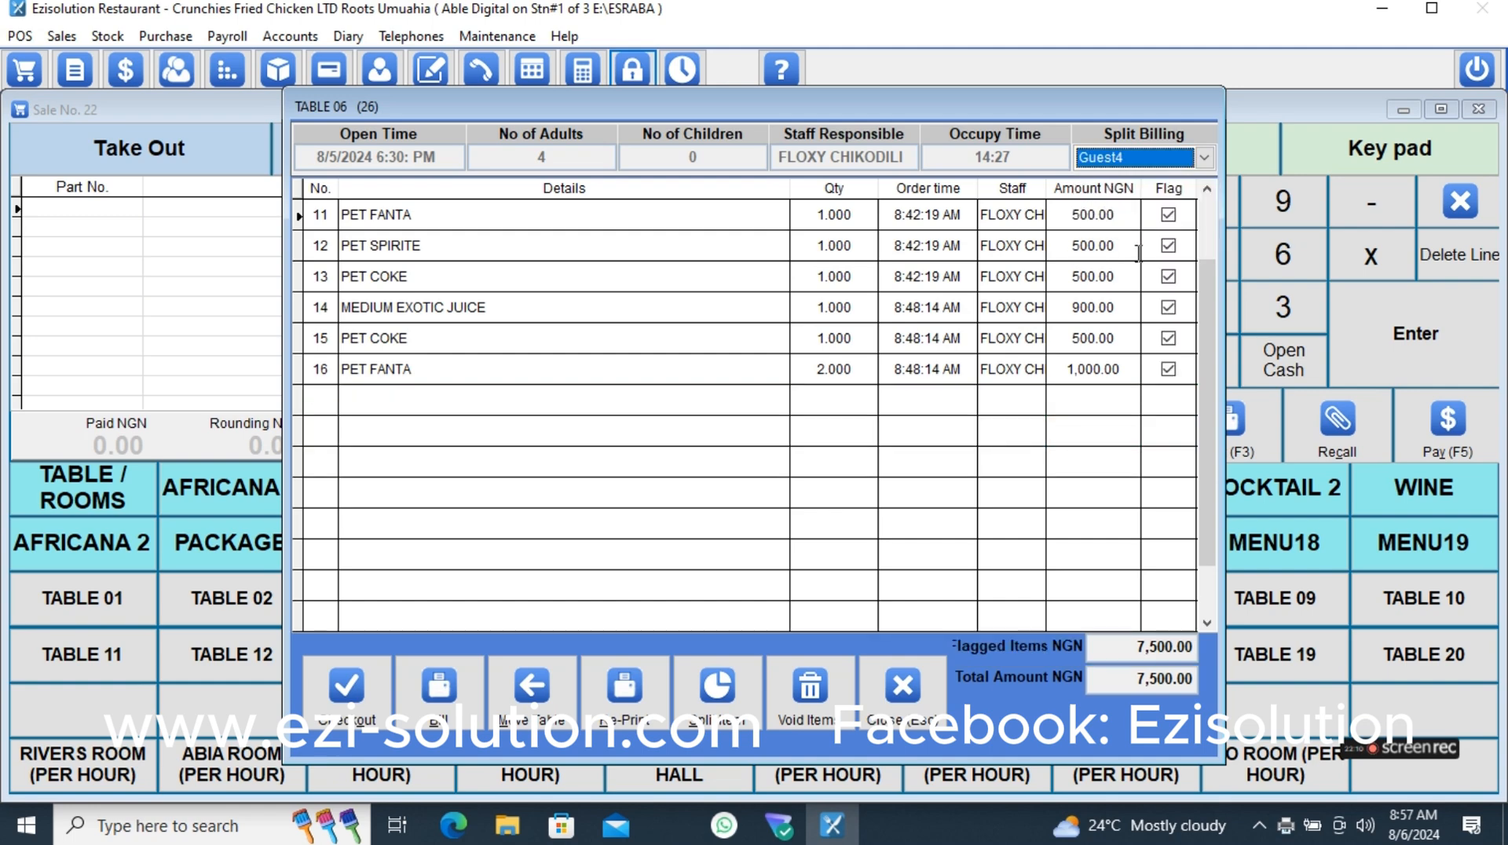
left_click(382, 707)
- Pay Guest4's full bill by check and save the payment
left_click(1434, 420)
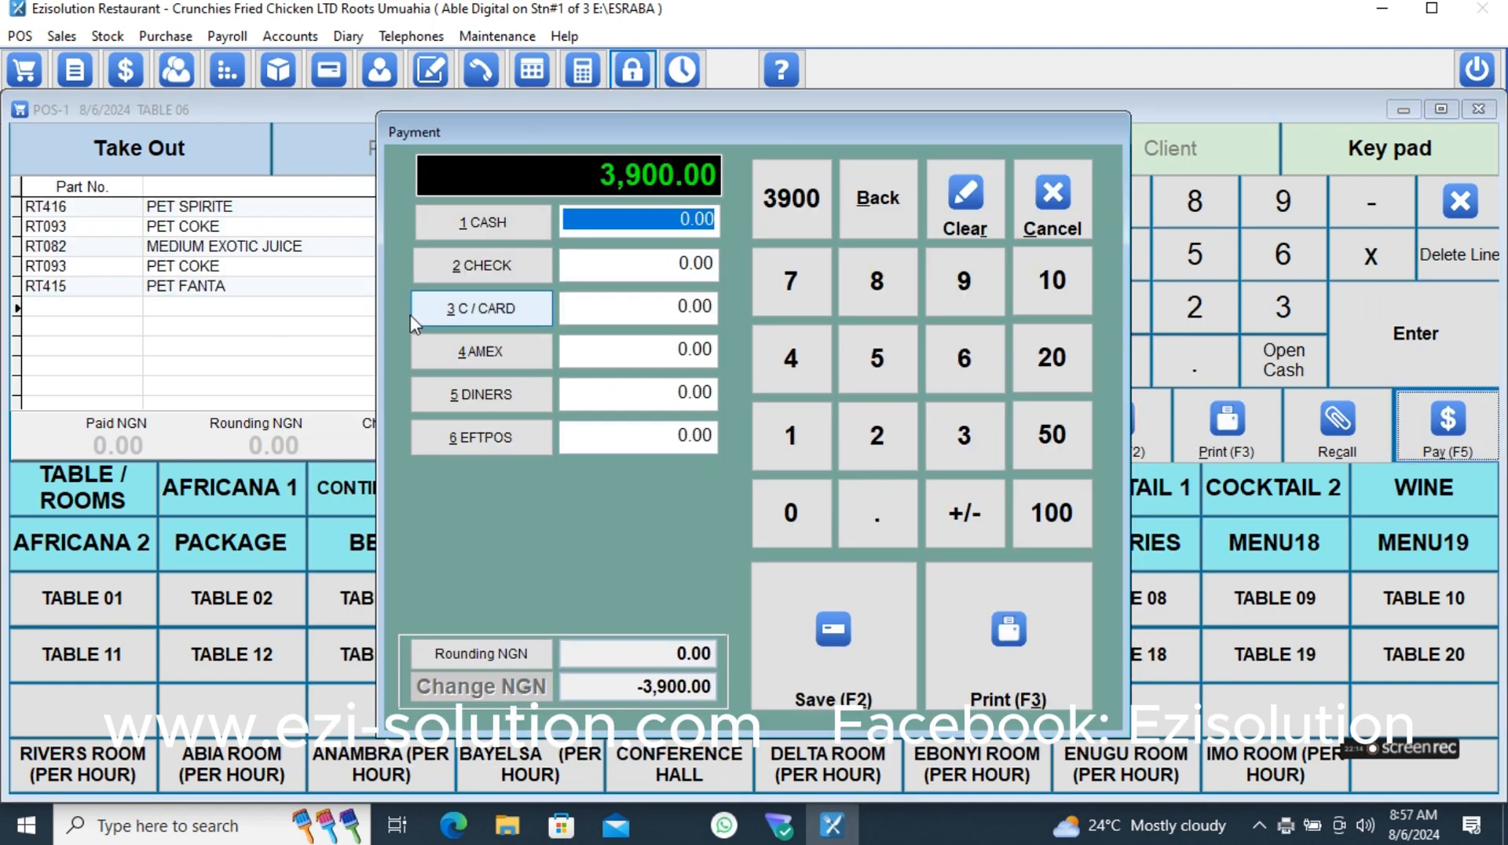
left_click(440, 264)
left_click(815, 601)
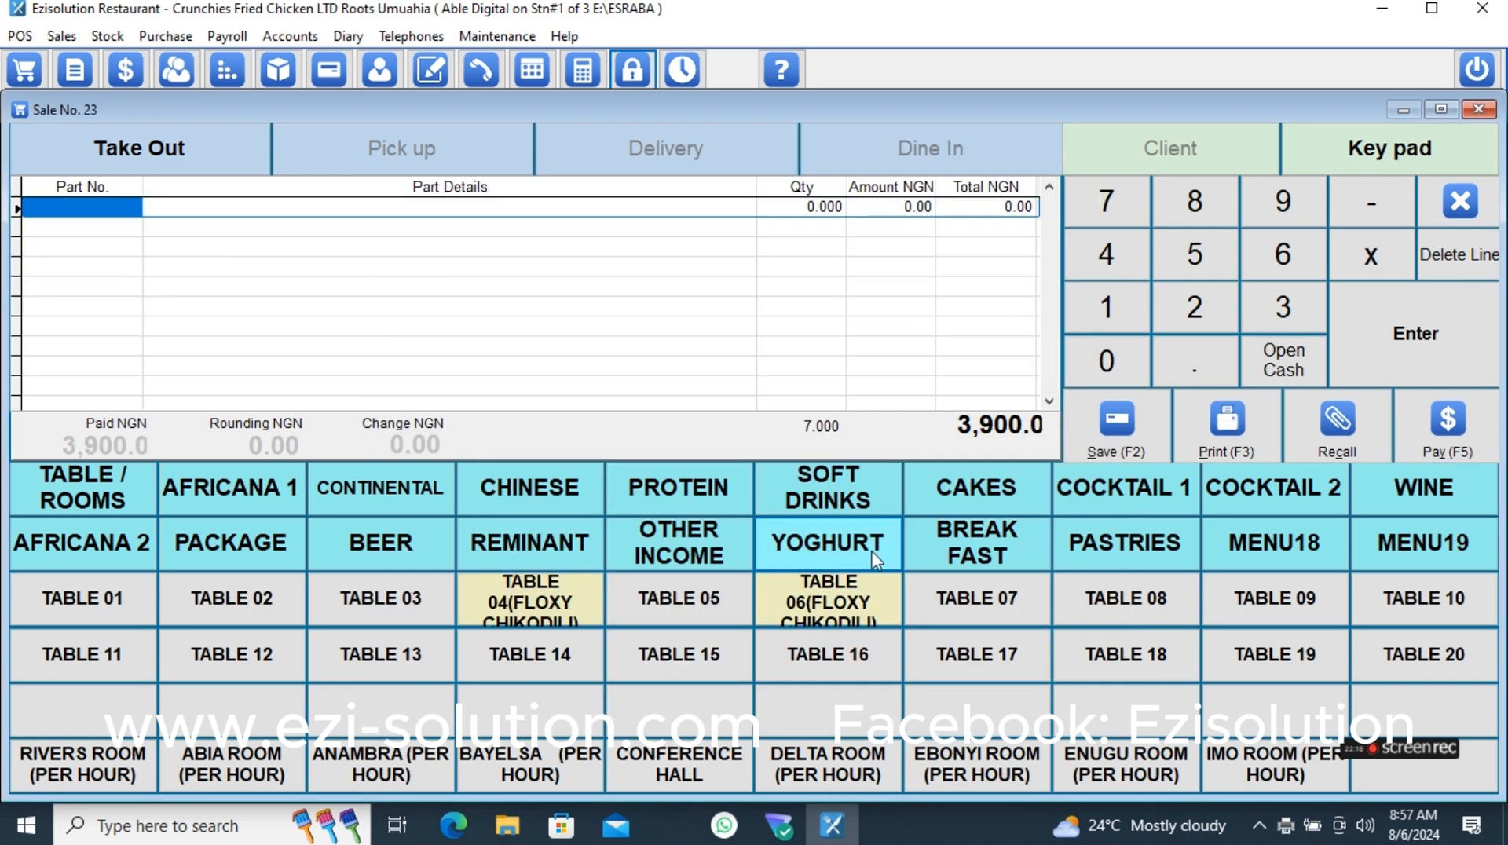
- Review the items remaining on TABLE 06 and close the order
left_click(851, 599)
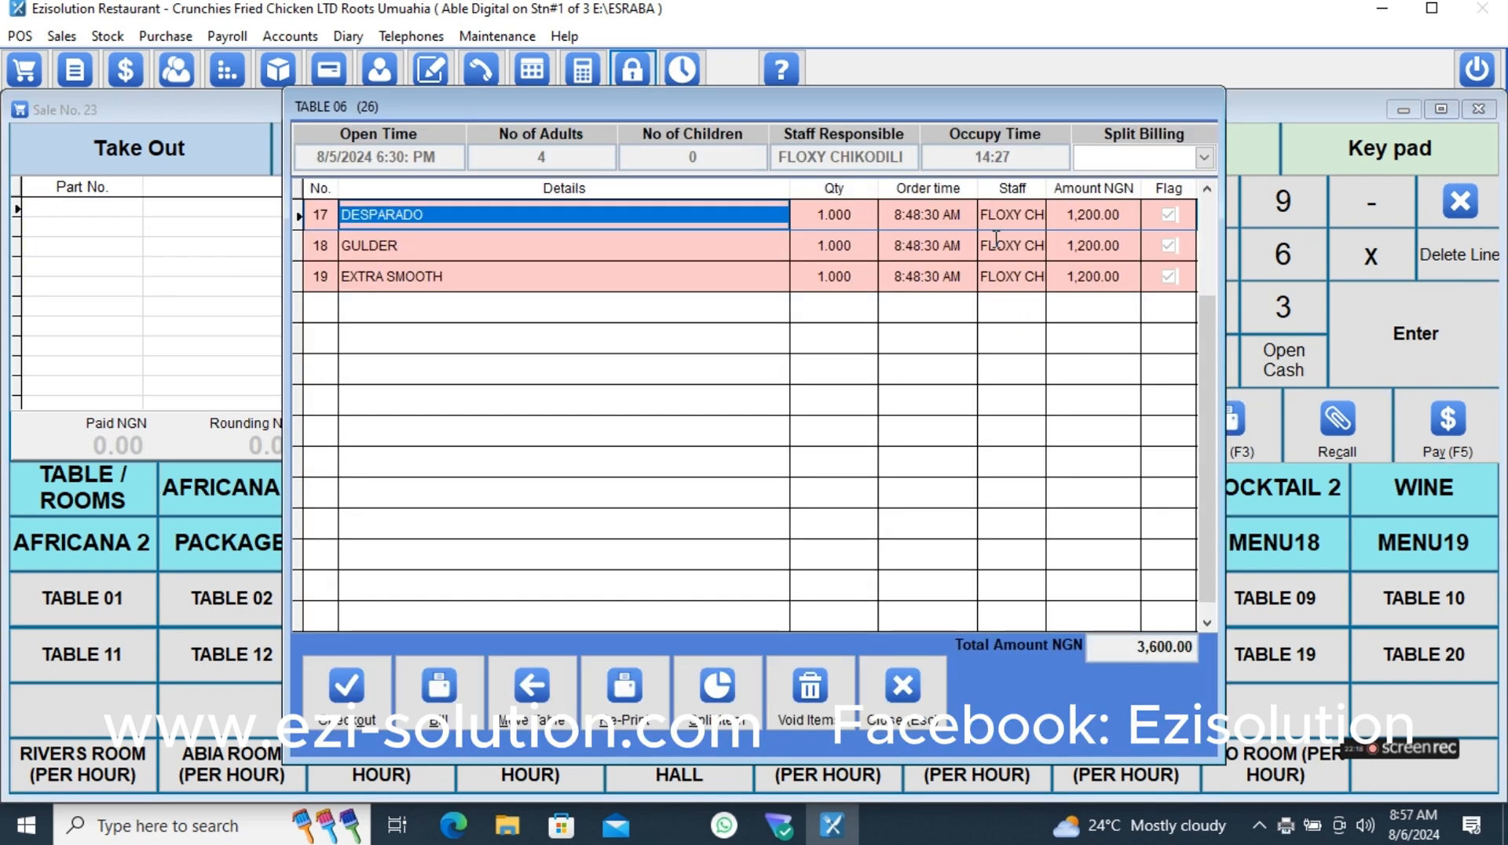
left_click(911, 703)
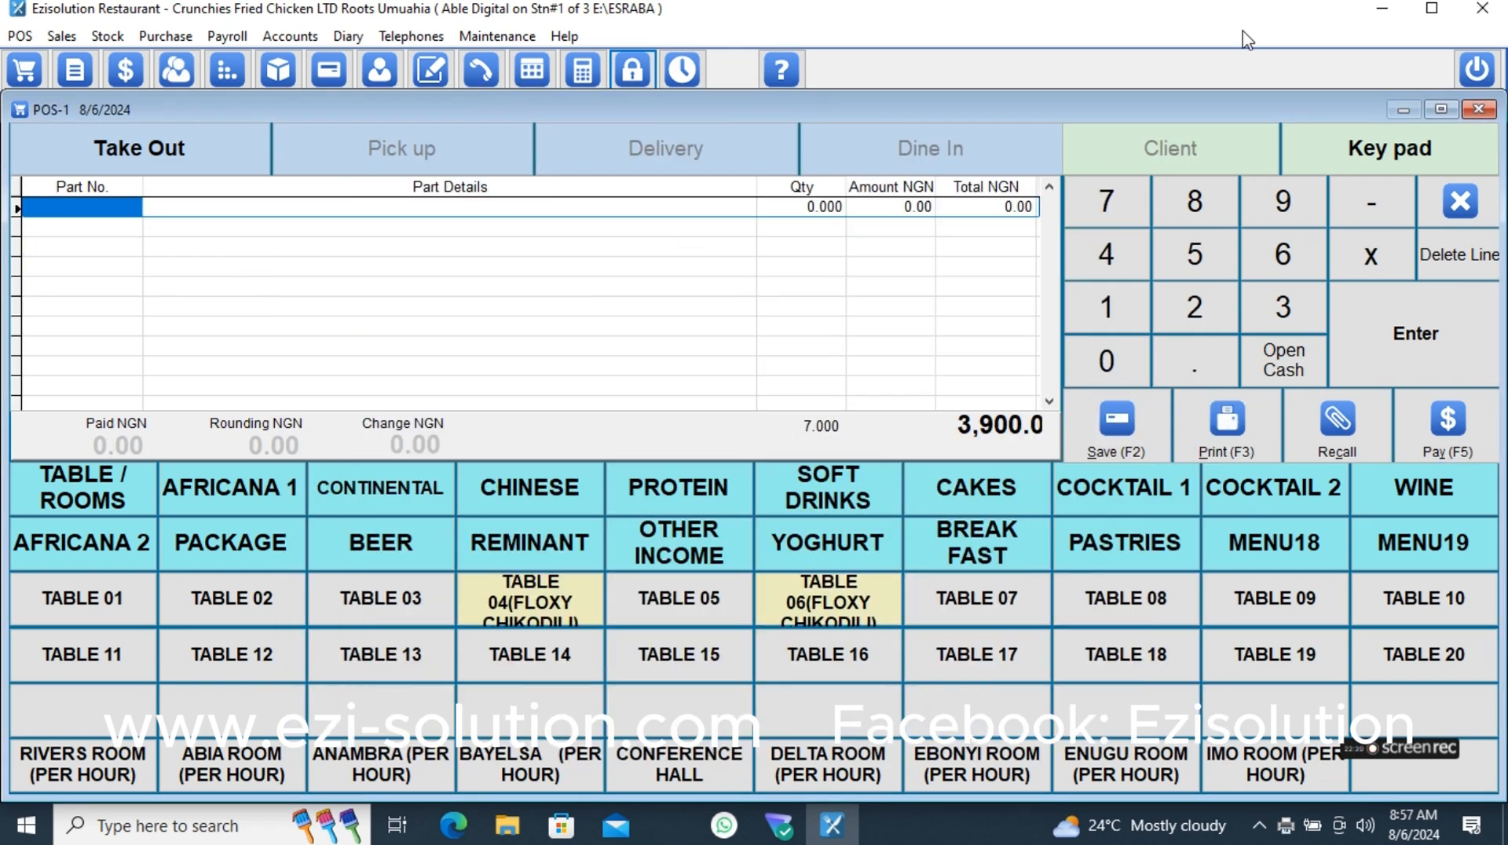
- Allow the Able Digital user to void table items in its P.O.S settings, save, and close the user list
left_click(502, 39)
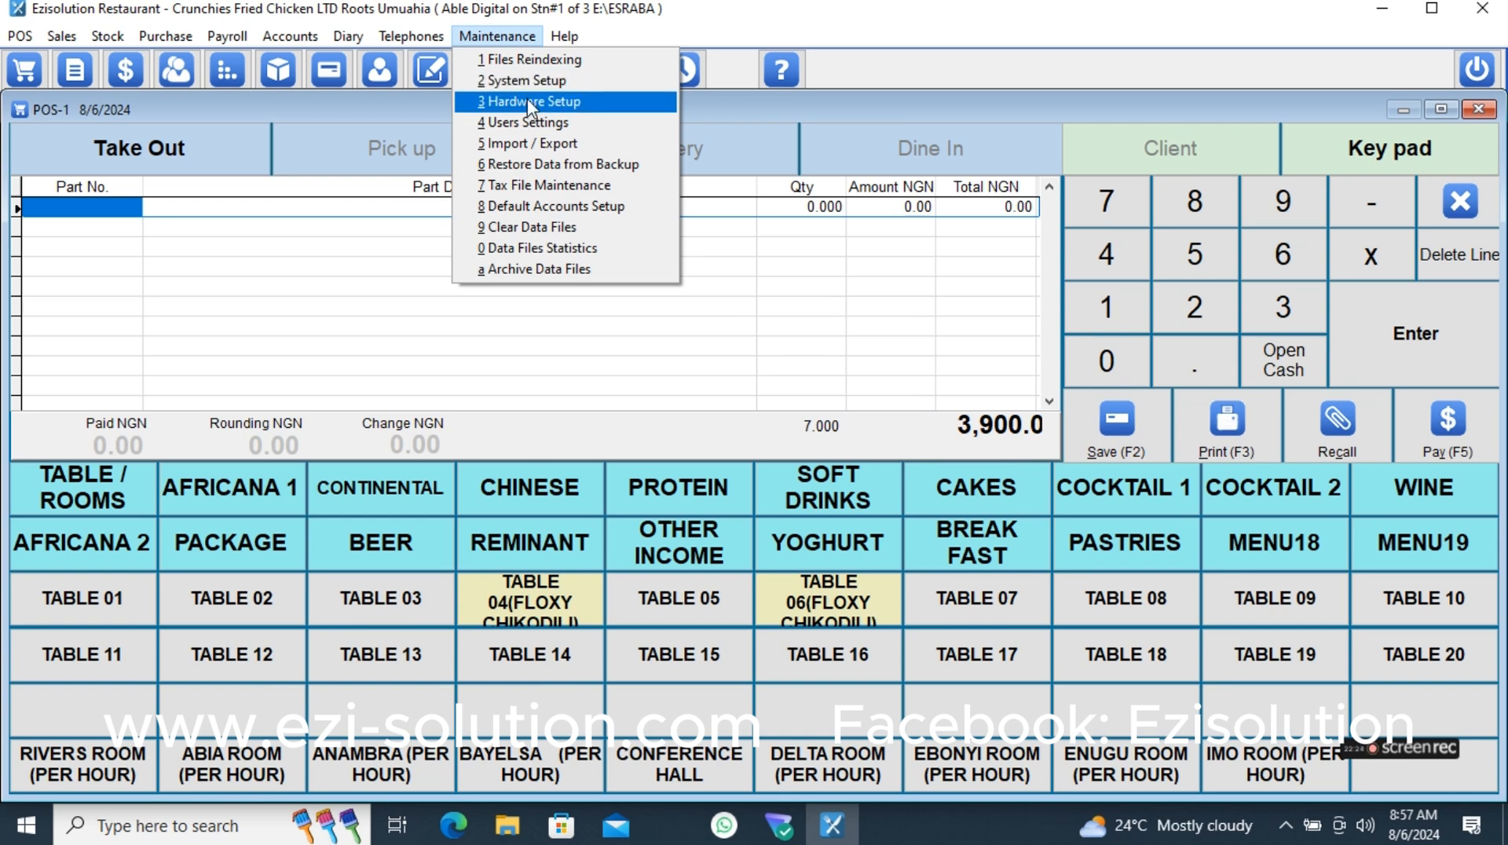
left_click(528, 123)
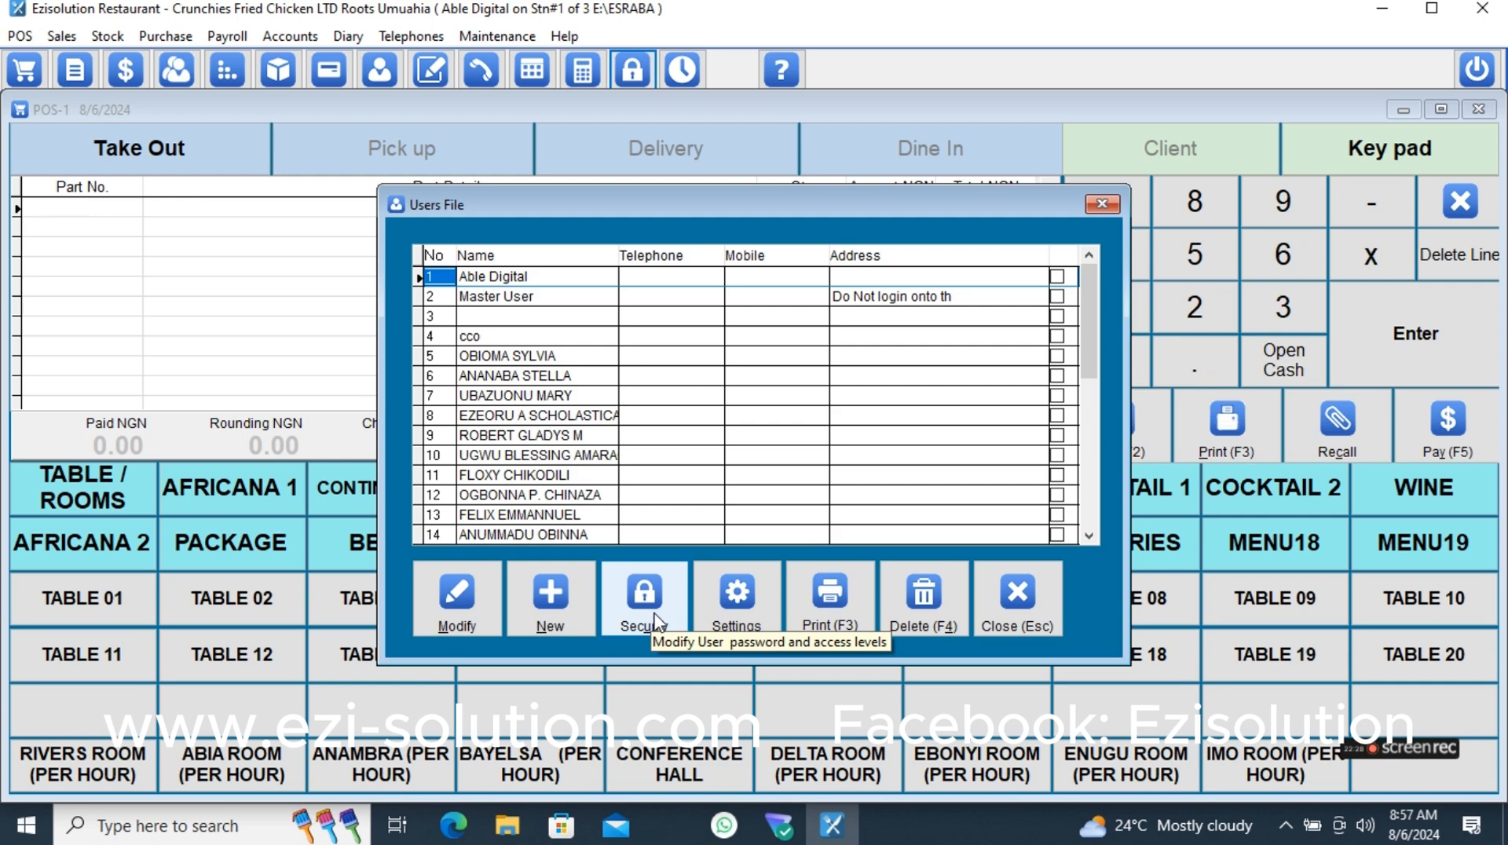
left_click(737, 601)
left_click(539, 154)
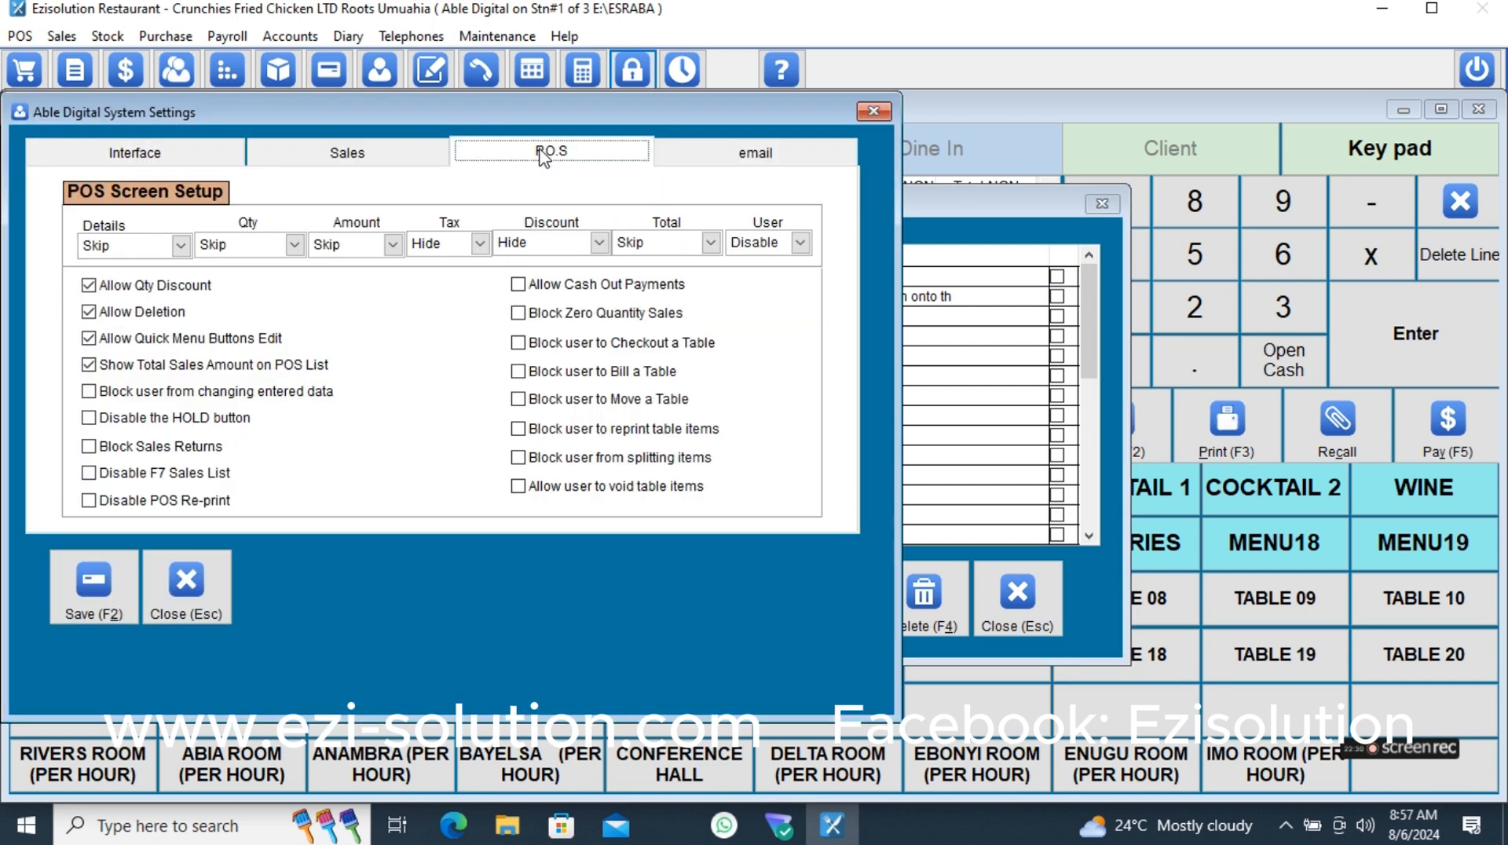
left_click(520, 486)
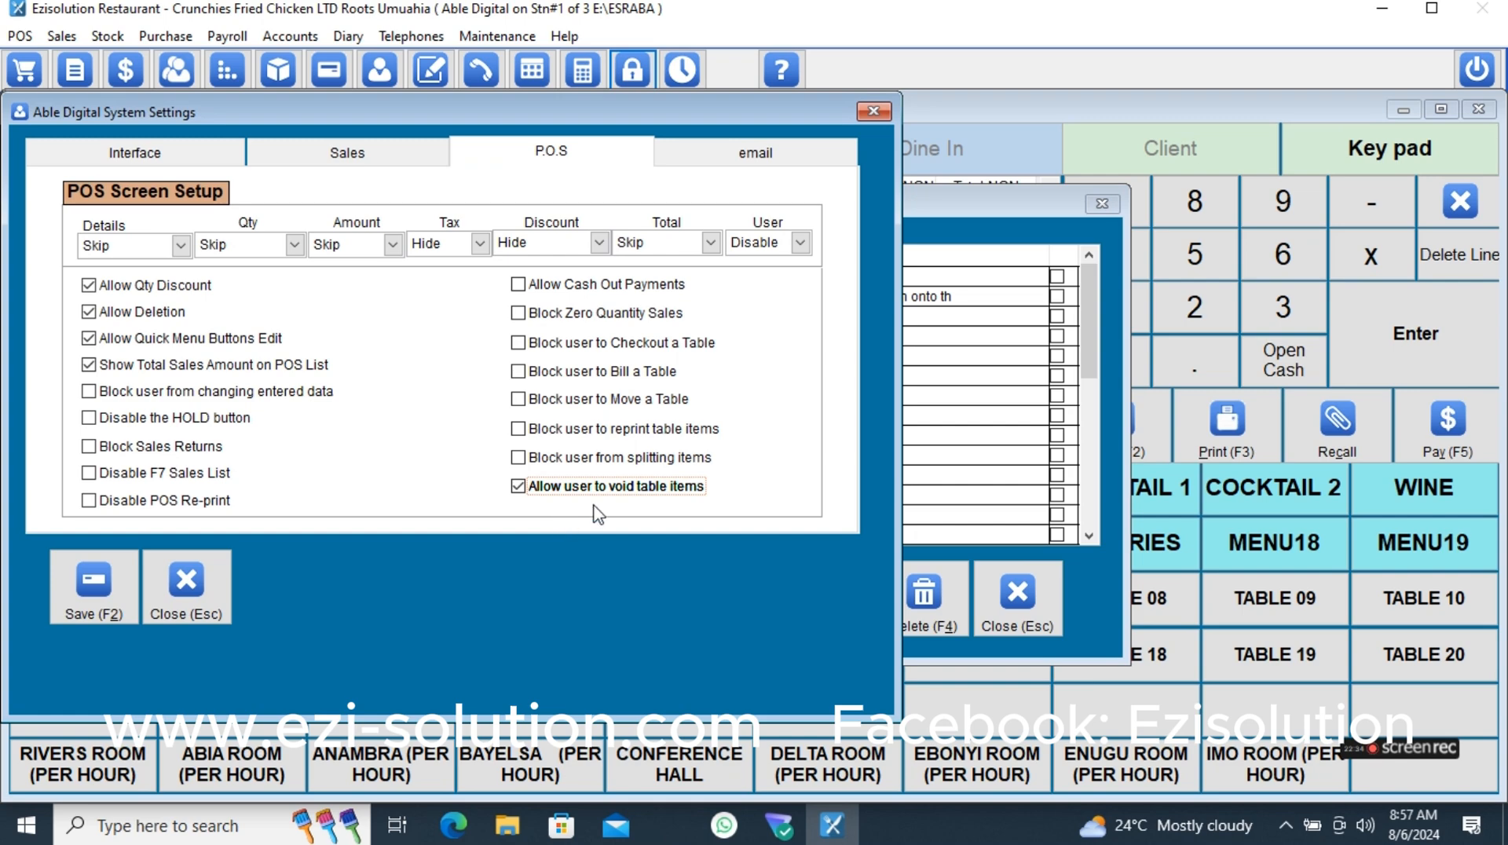
left_click(93, 597)
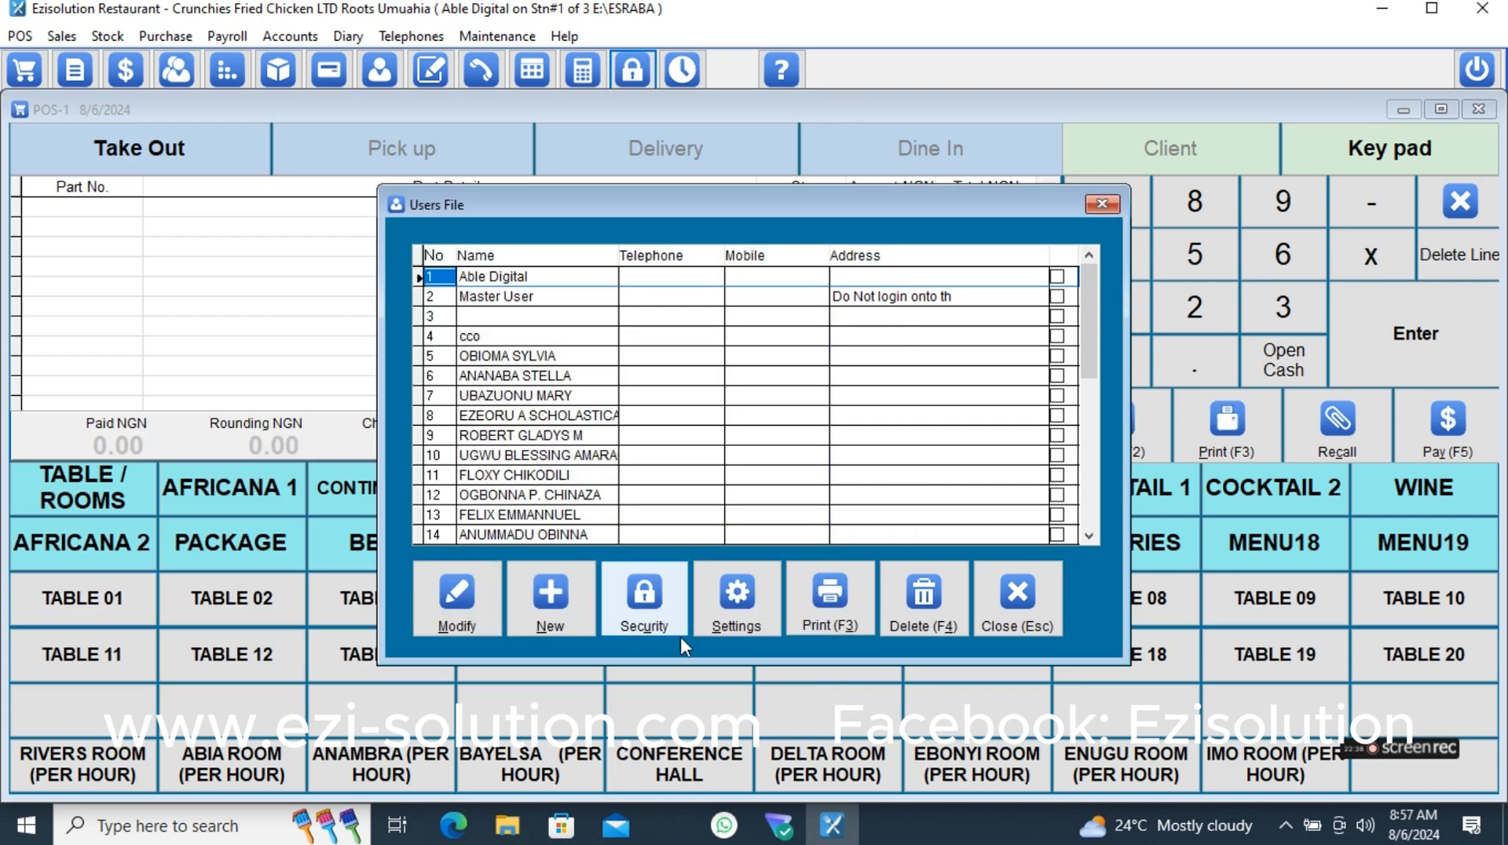
left_click(1039, 608)
left_click(1463, 205)
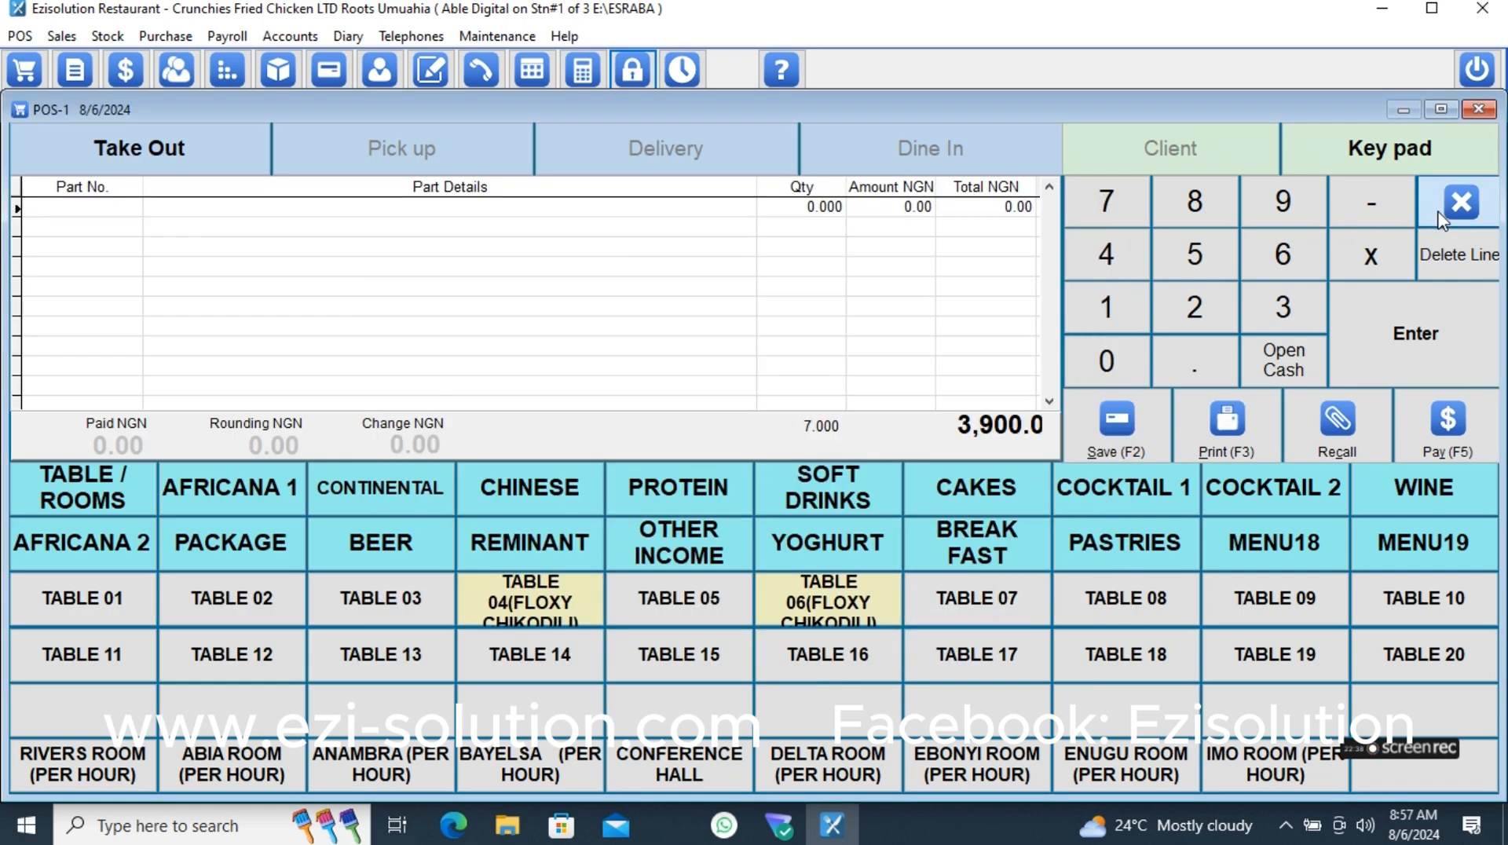
- Lock the session, log back in with the user password, and reopen the point of sale
left_click(632, 69)
type("*****")
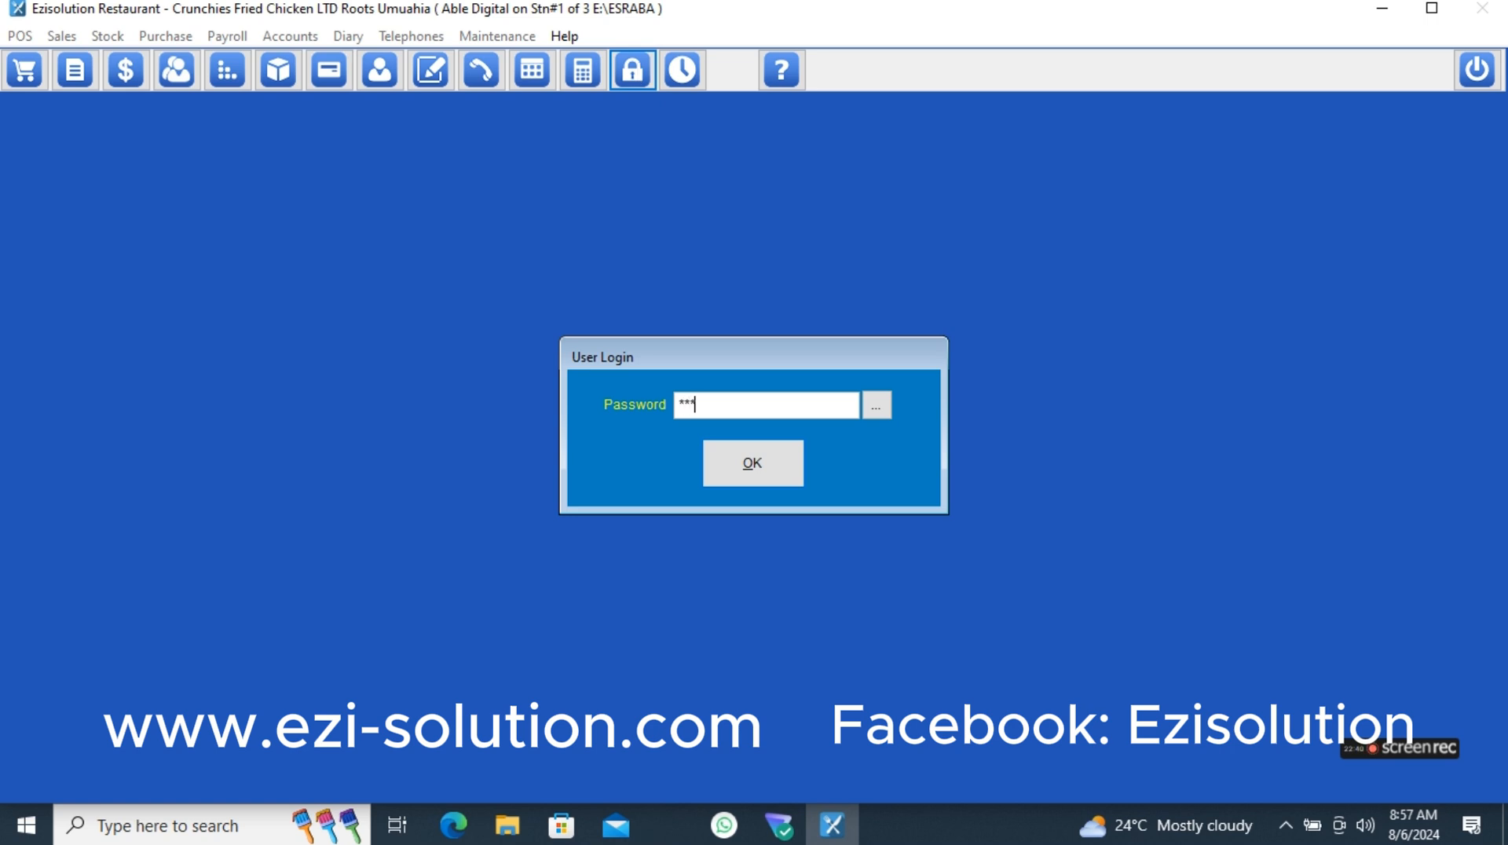
type("***********")
key("Return")
left_click(26, 74)
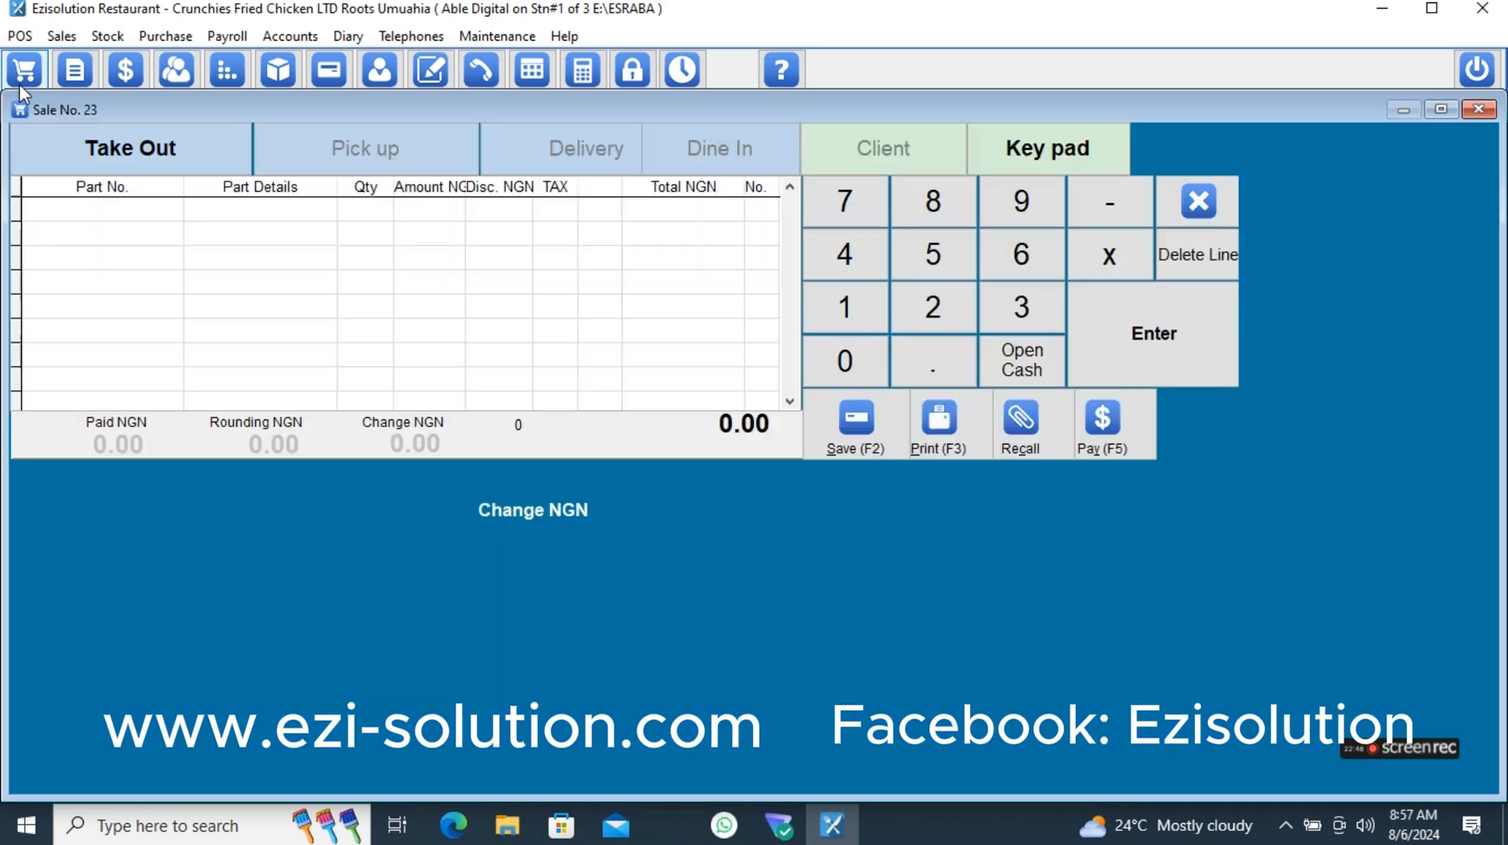
- Void DESPARADO, GULDER and EXTRA SMOOTH on TABLE 06 with the reason Added by mistake, and print the void
left_click(860, 593)
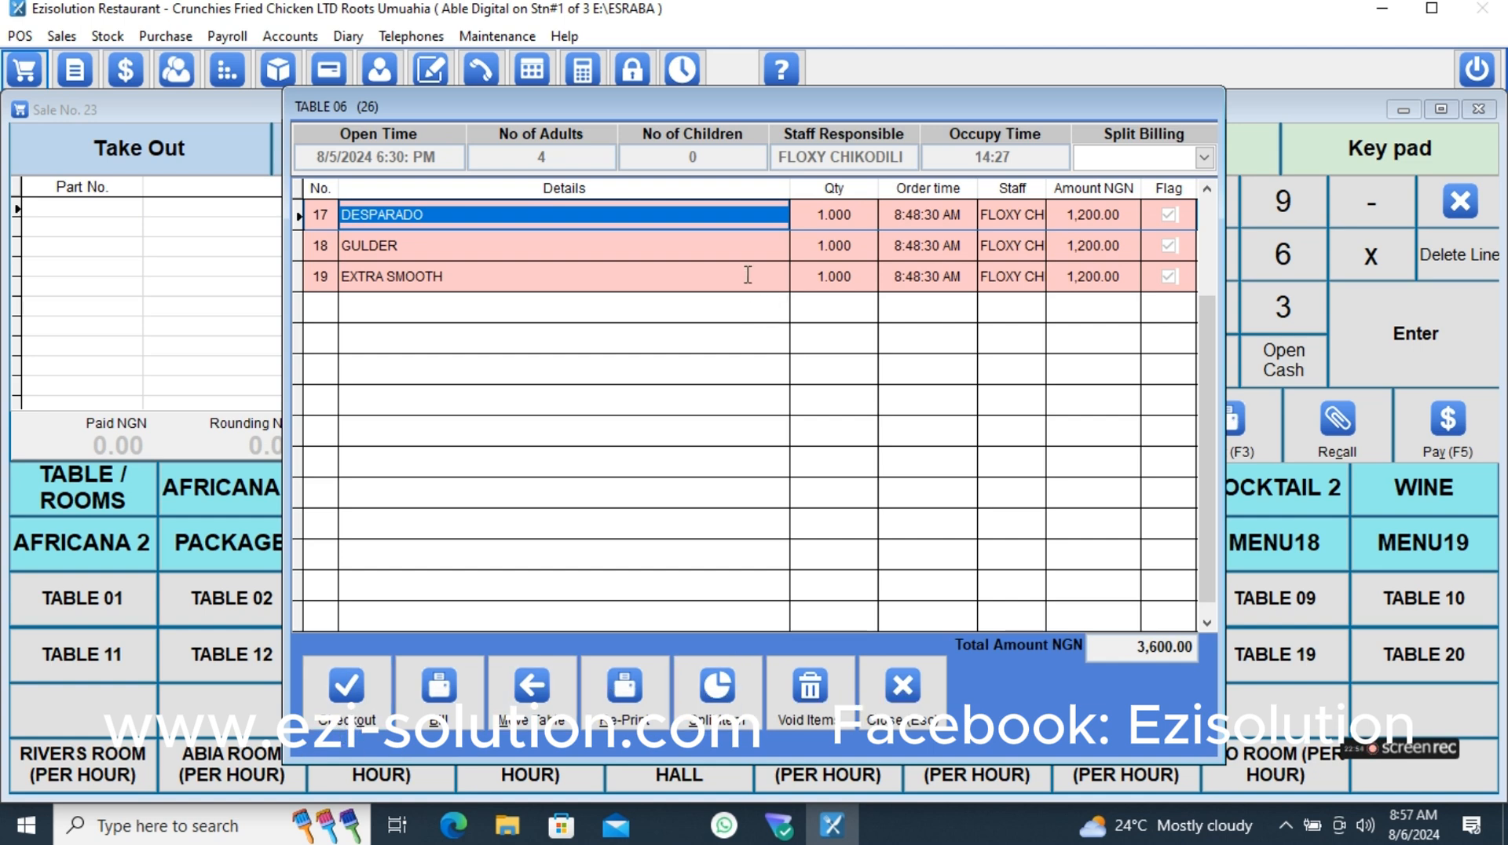
left_click(830, 695)
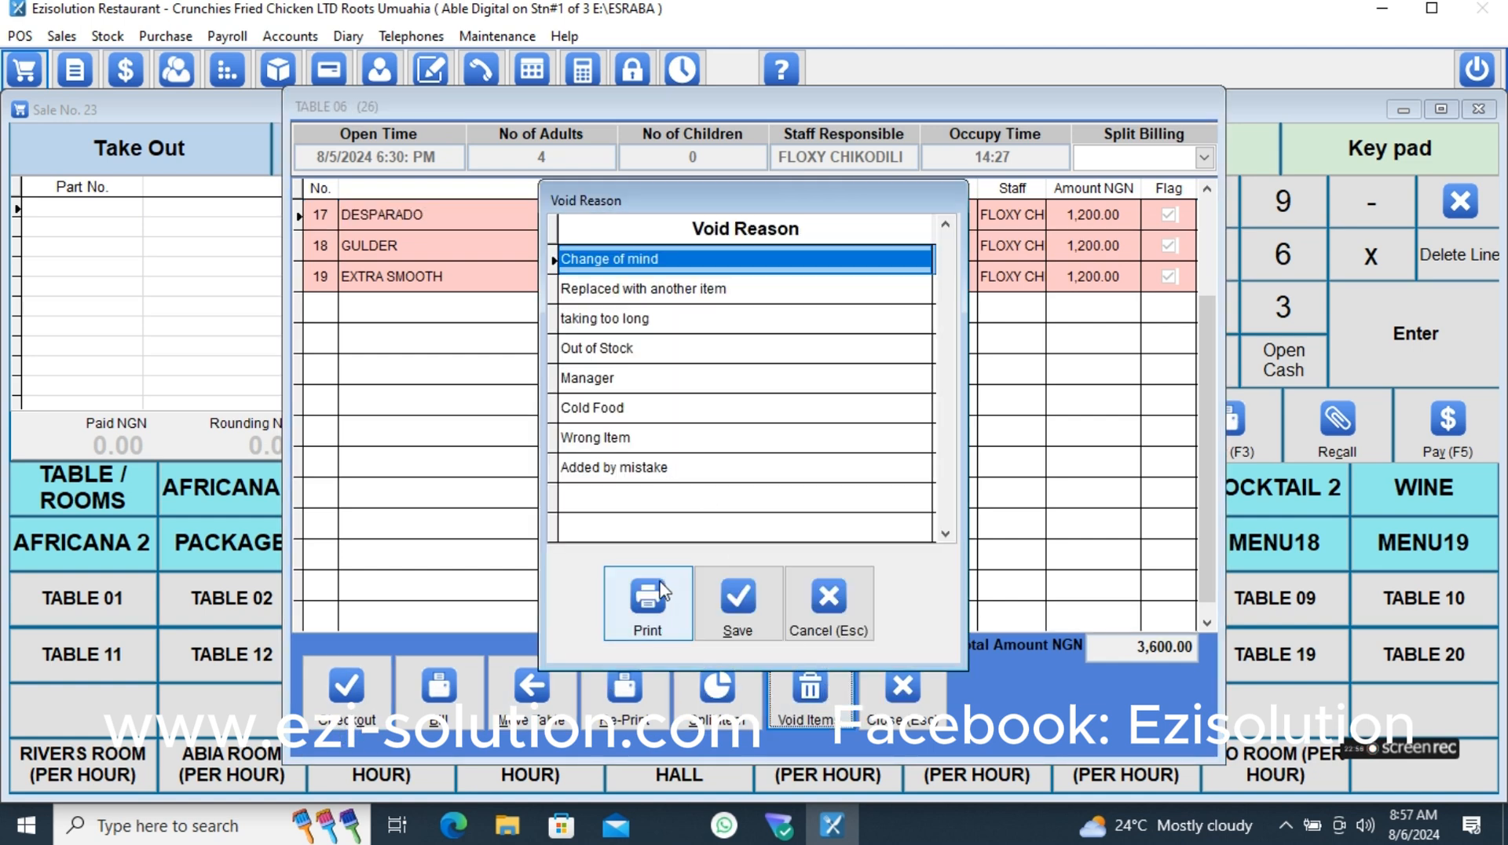
left_click(641, 471)
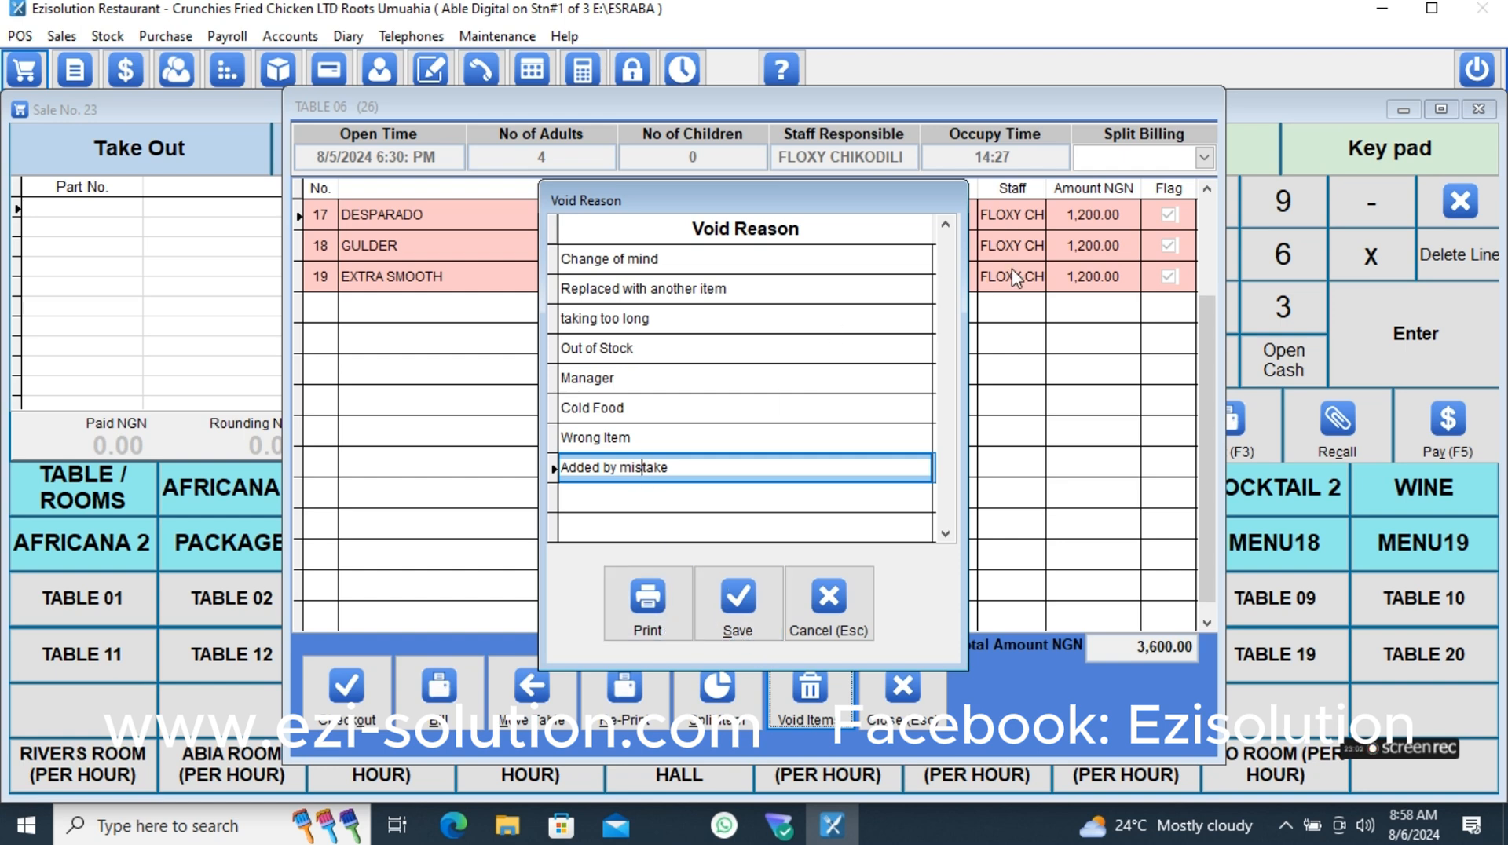
left_click(646, 632)
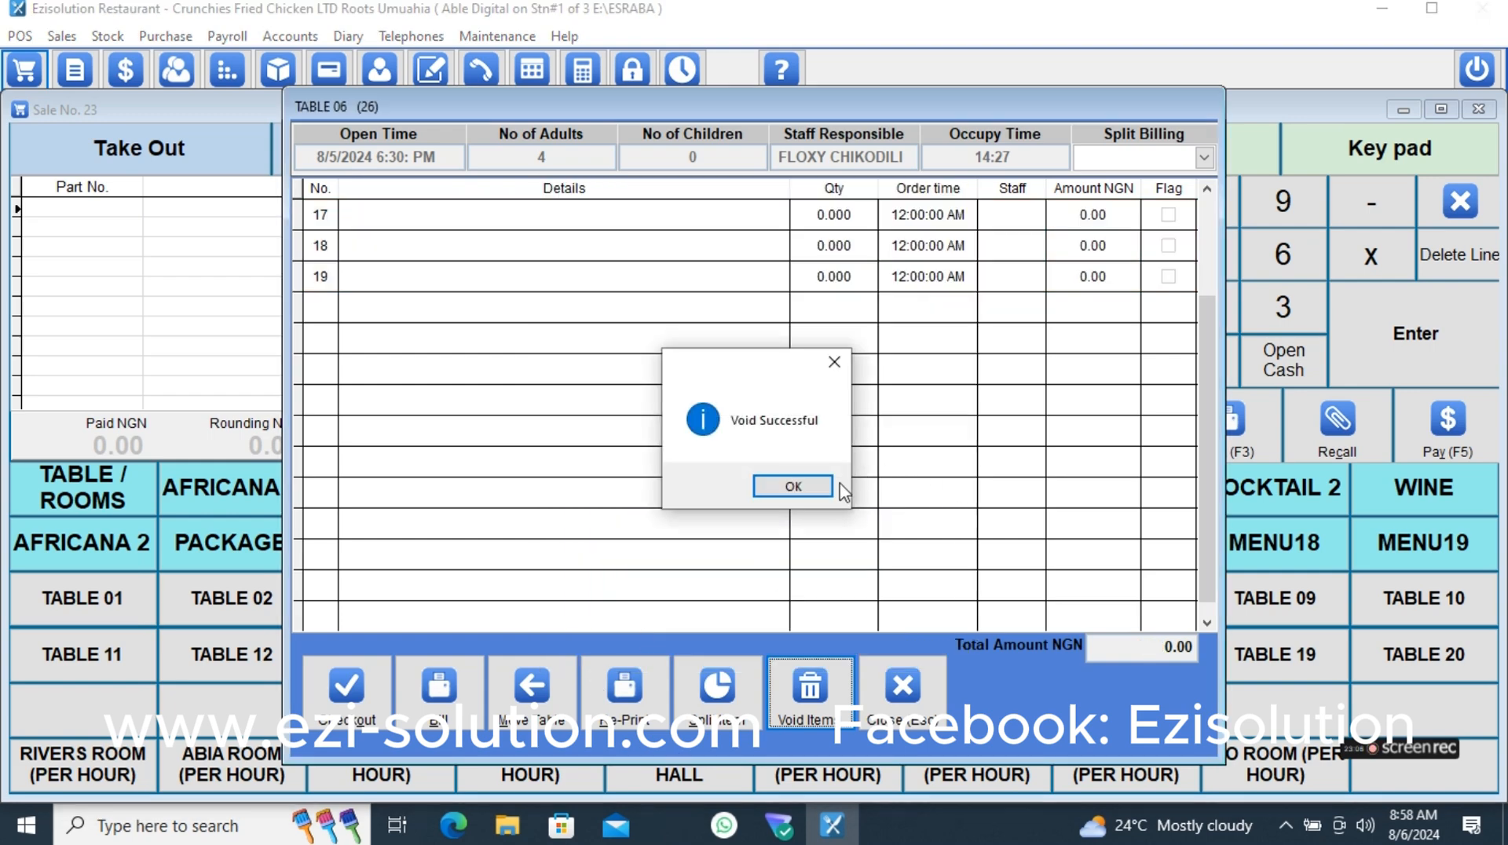
left_click(809, 493)
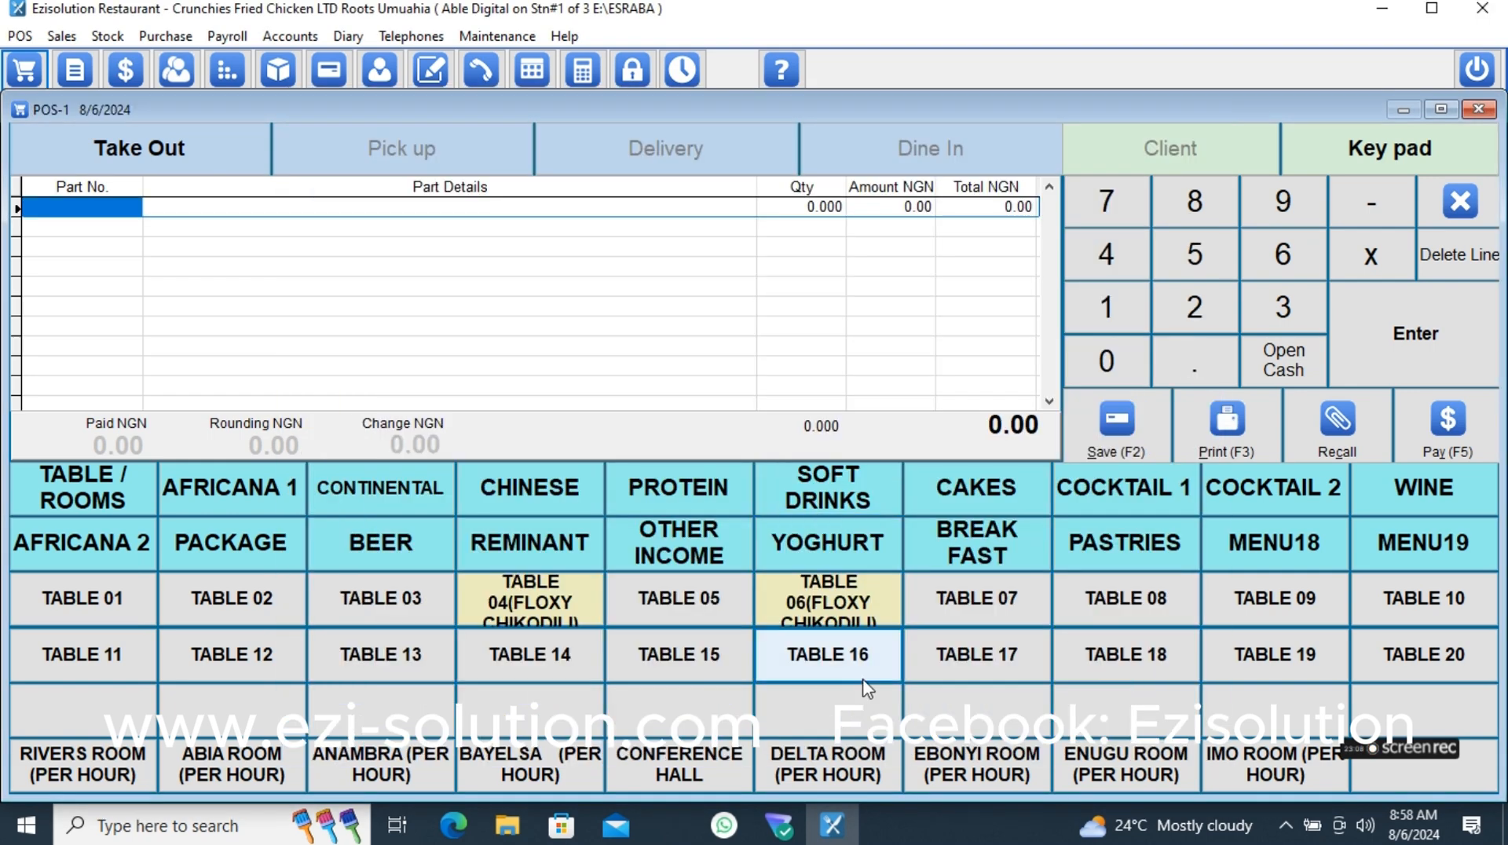
- Clear TABLE 06 and set its status to Ready
left_click(826, 609)
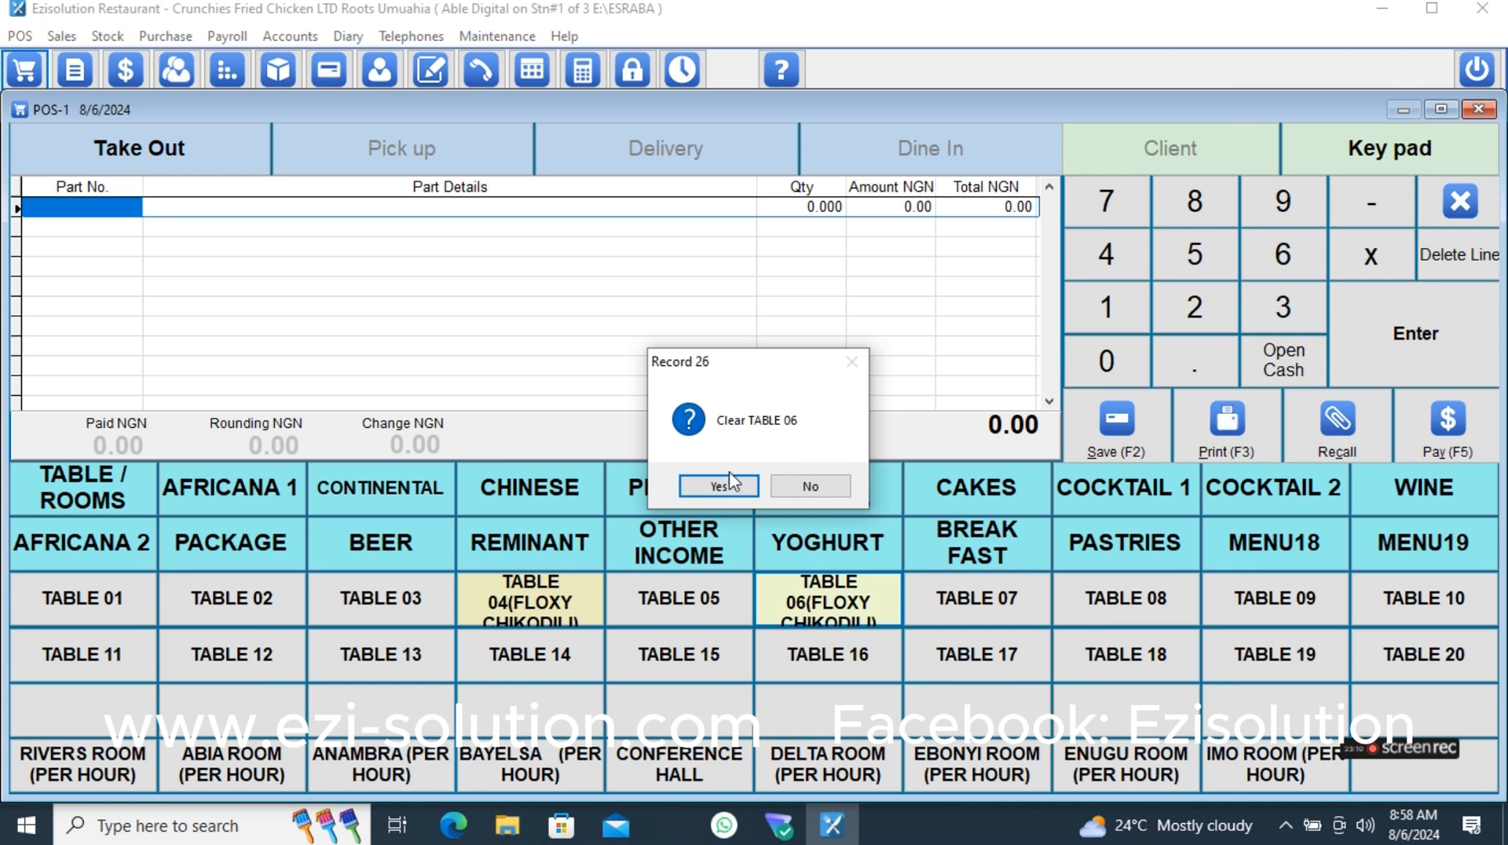
left_click(723, 488)
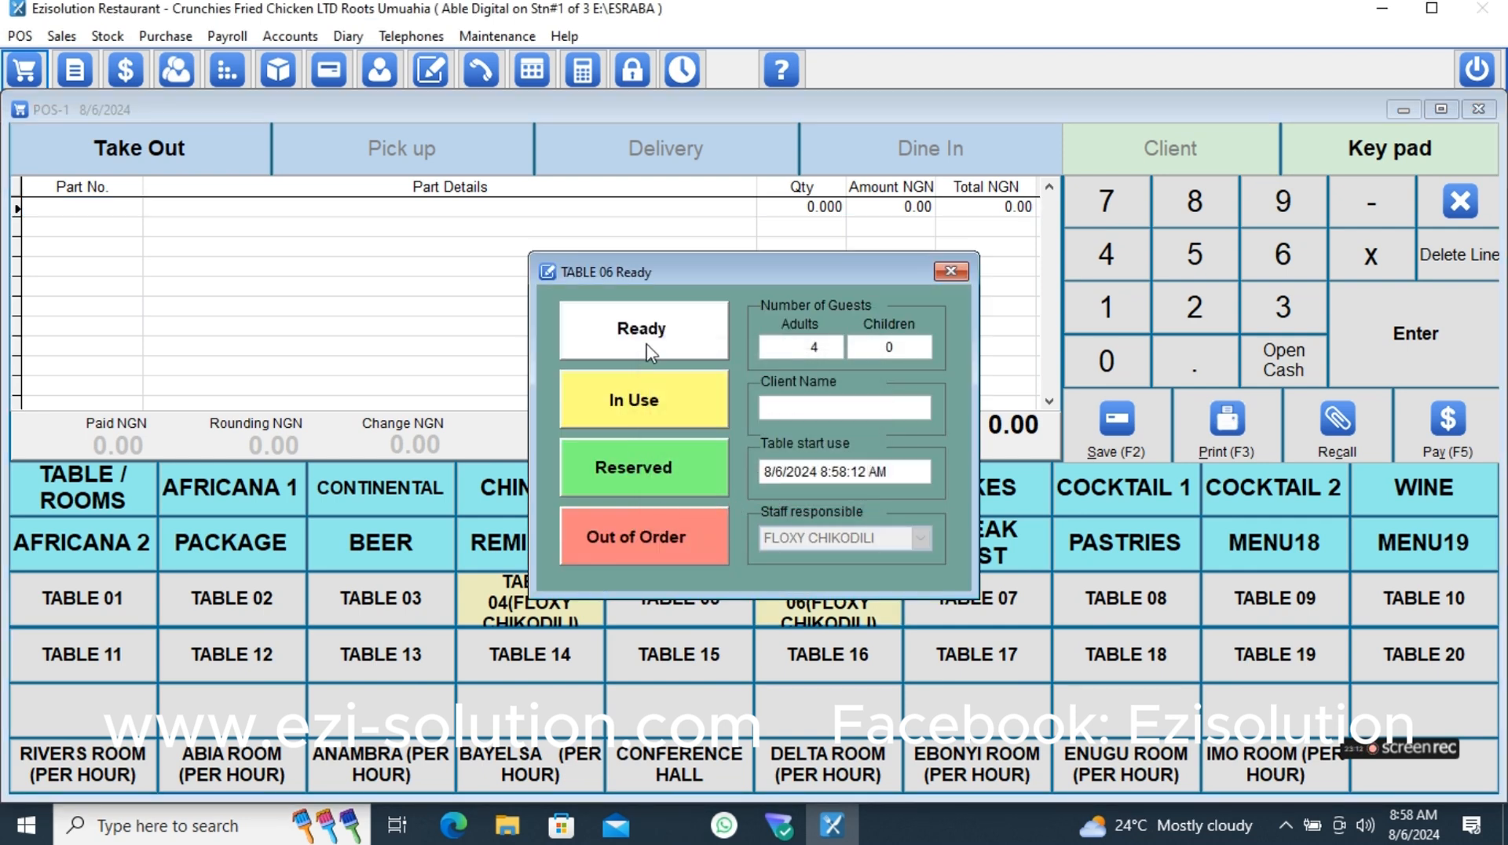
left_click(651, 353)
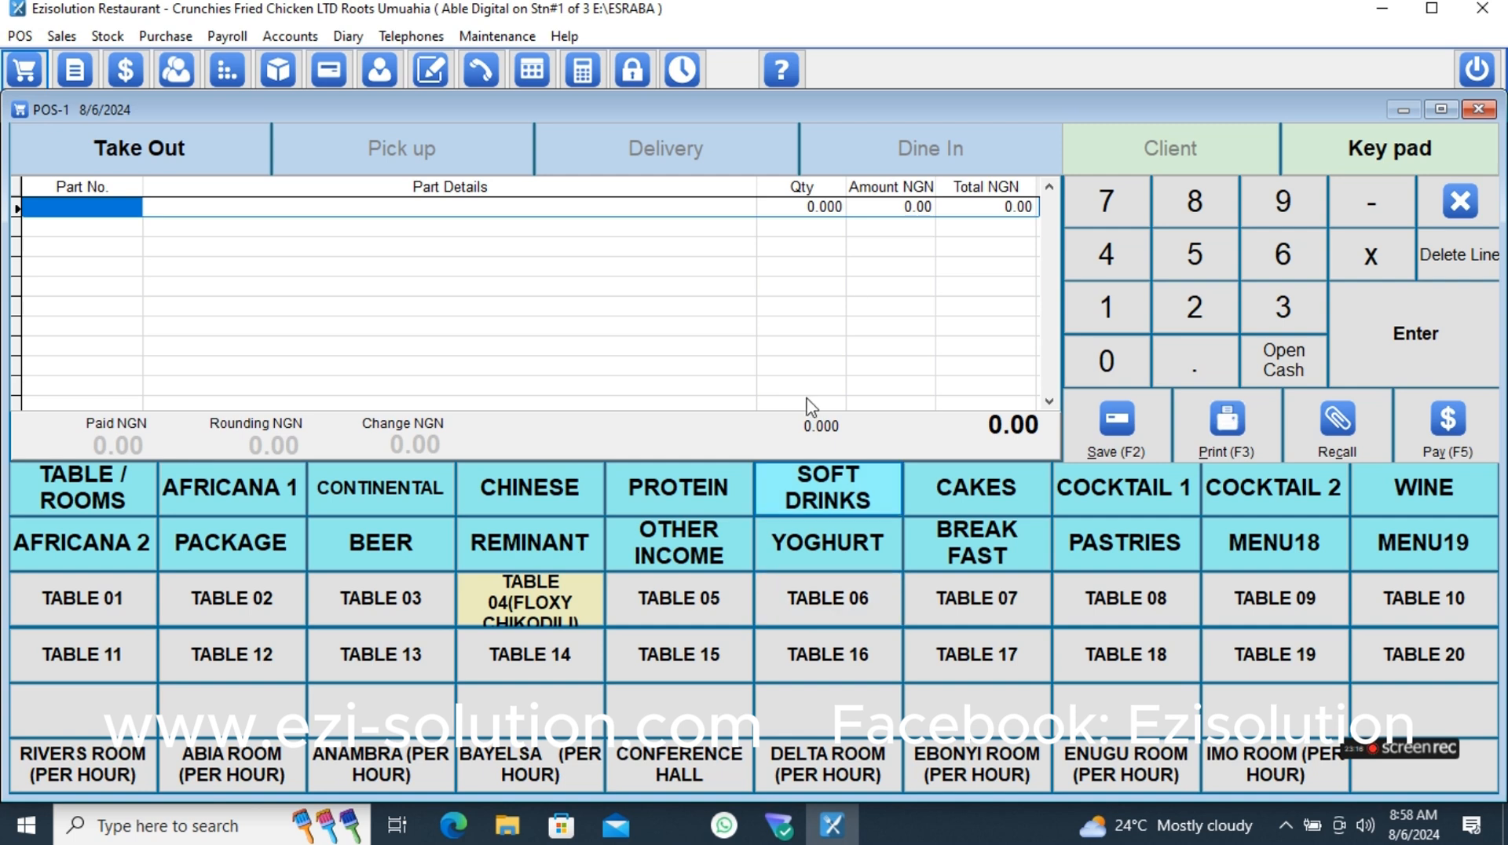
- Lock the session and log in under the waiter's account by entering its password
left_click(634, 82)
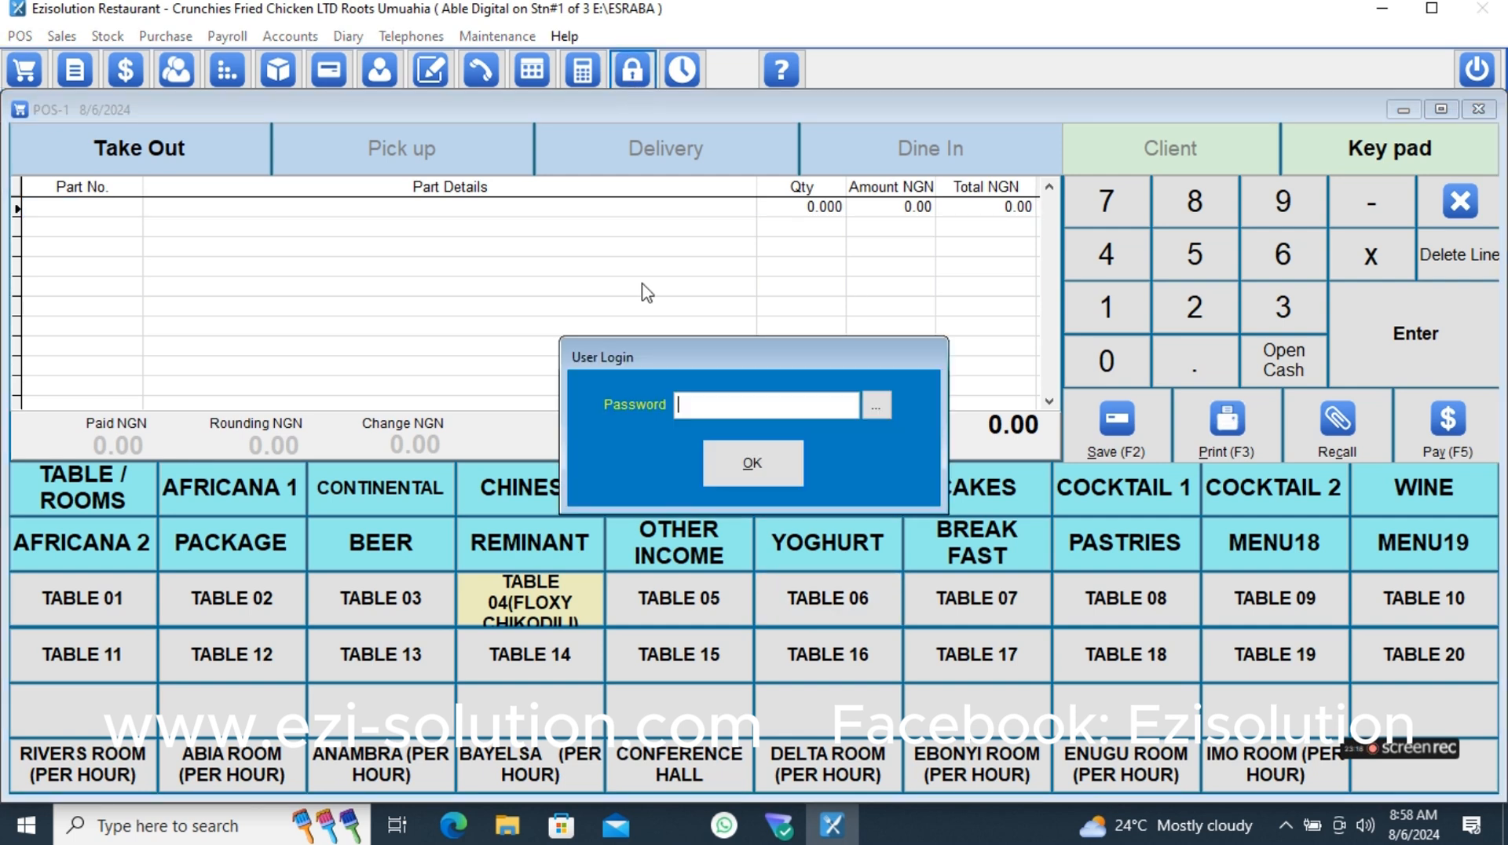
type("**")
left_click(711, 464)
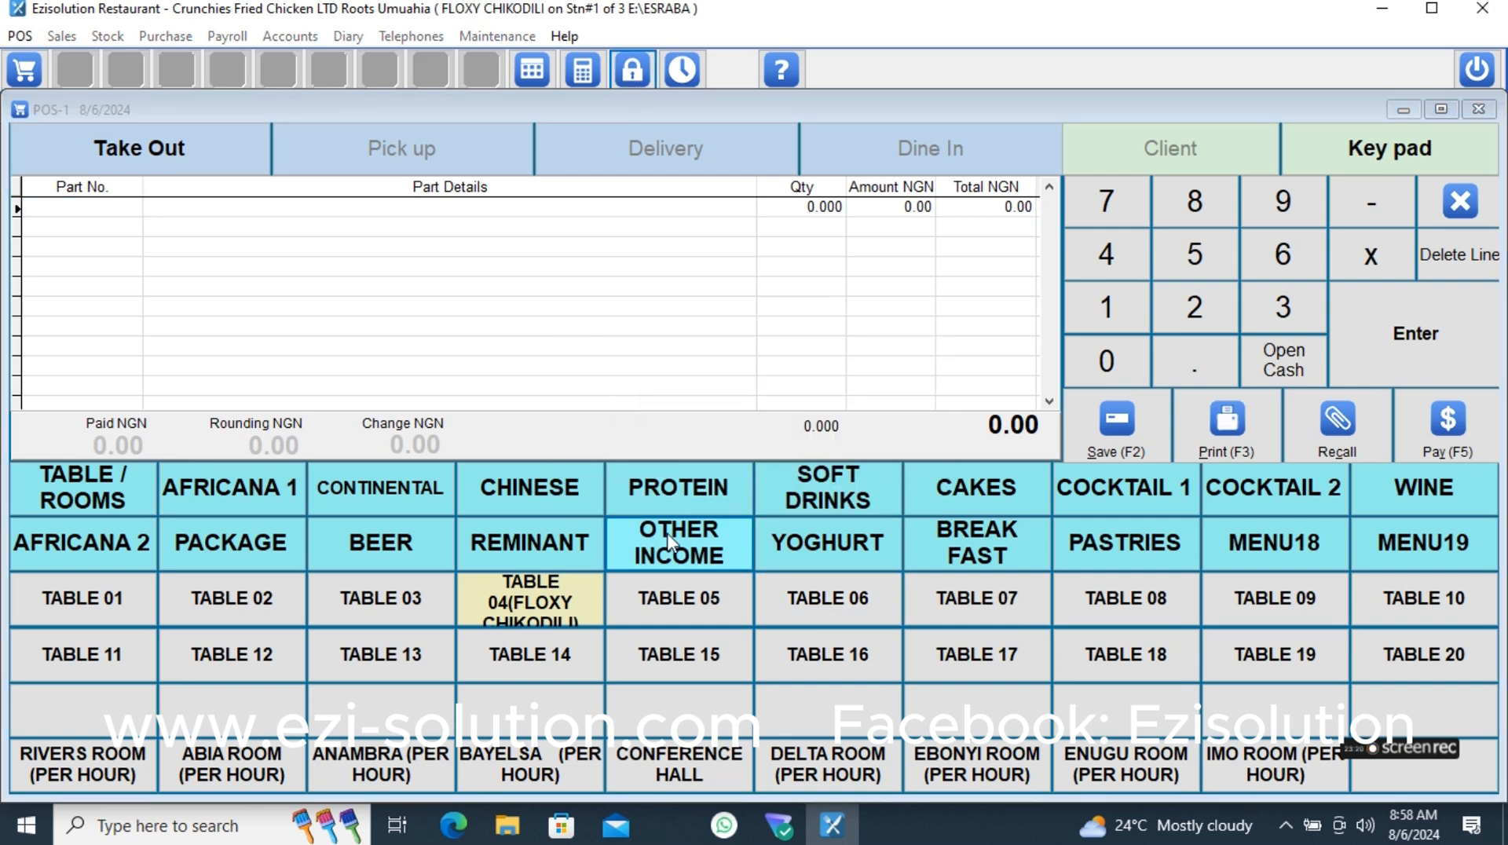
- Bring up the bill for TABLE 04, try to print it, and close the bill
left_click(526, 616)
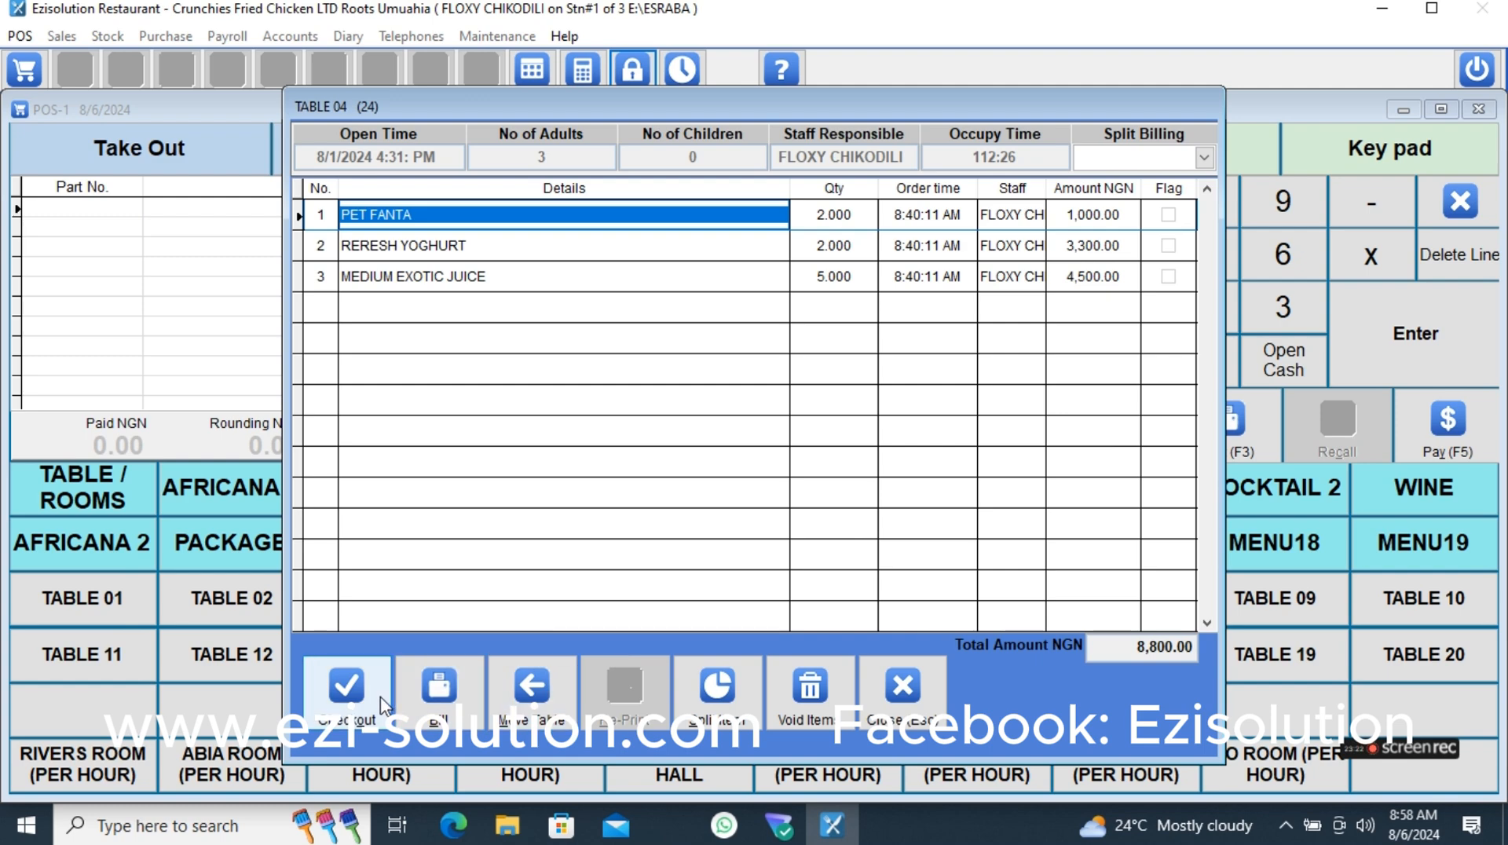
left_click(430, 691)
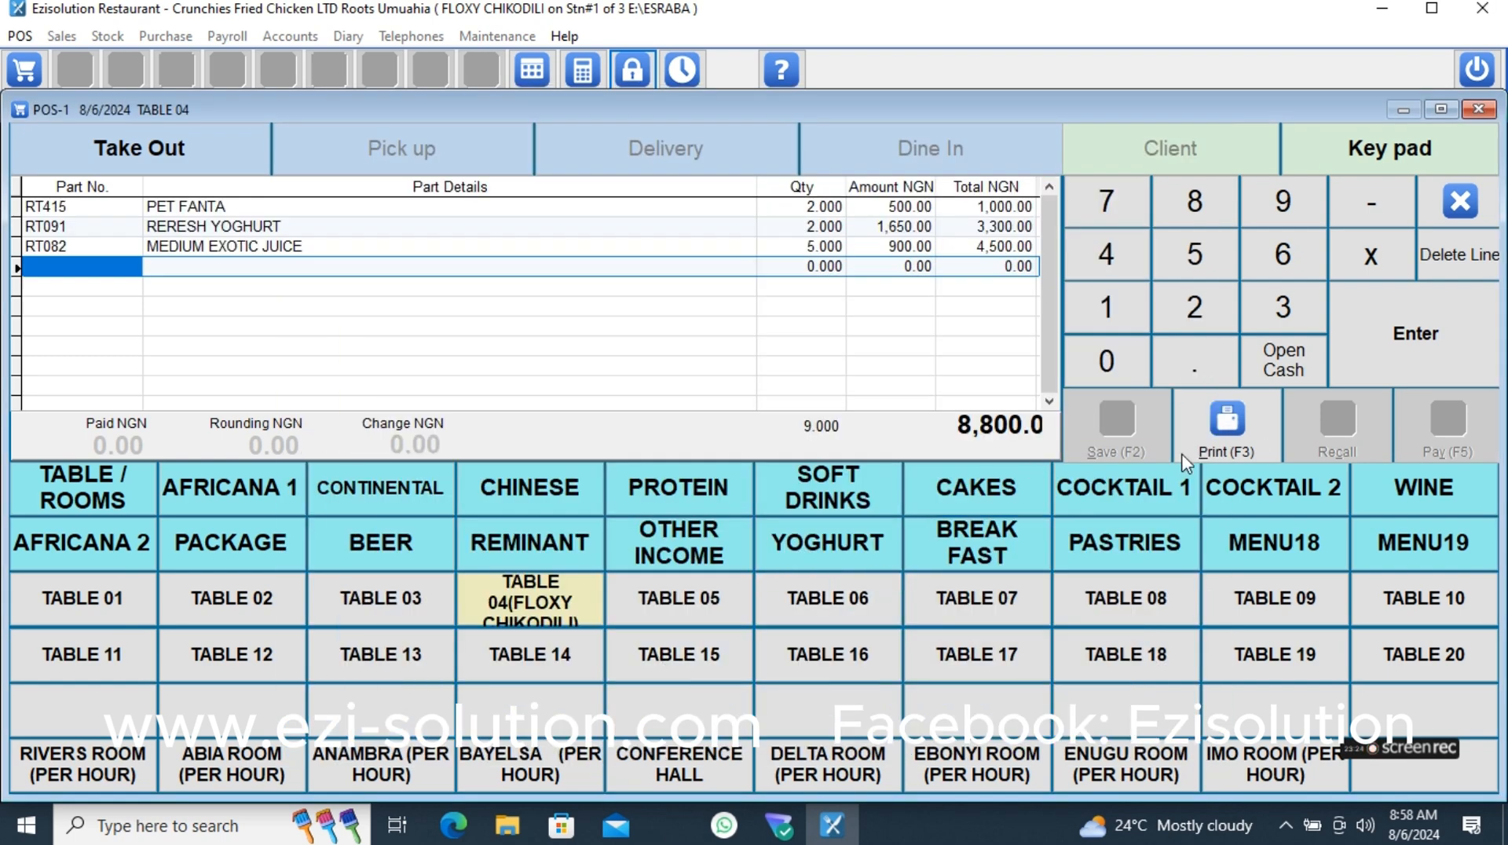
left_click(1214, 452)
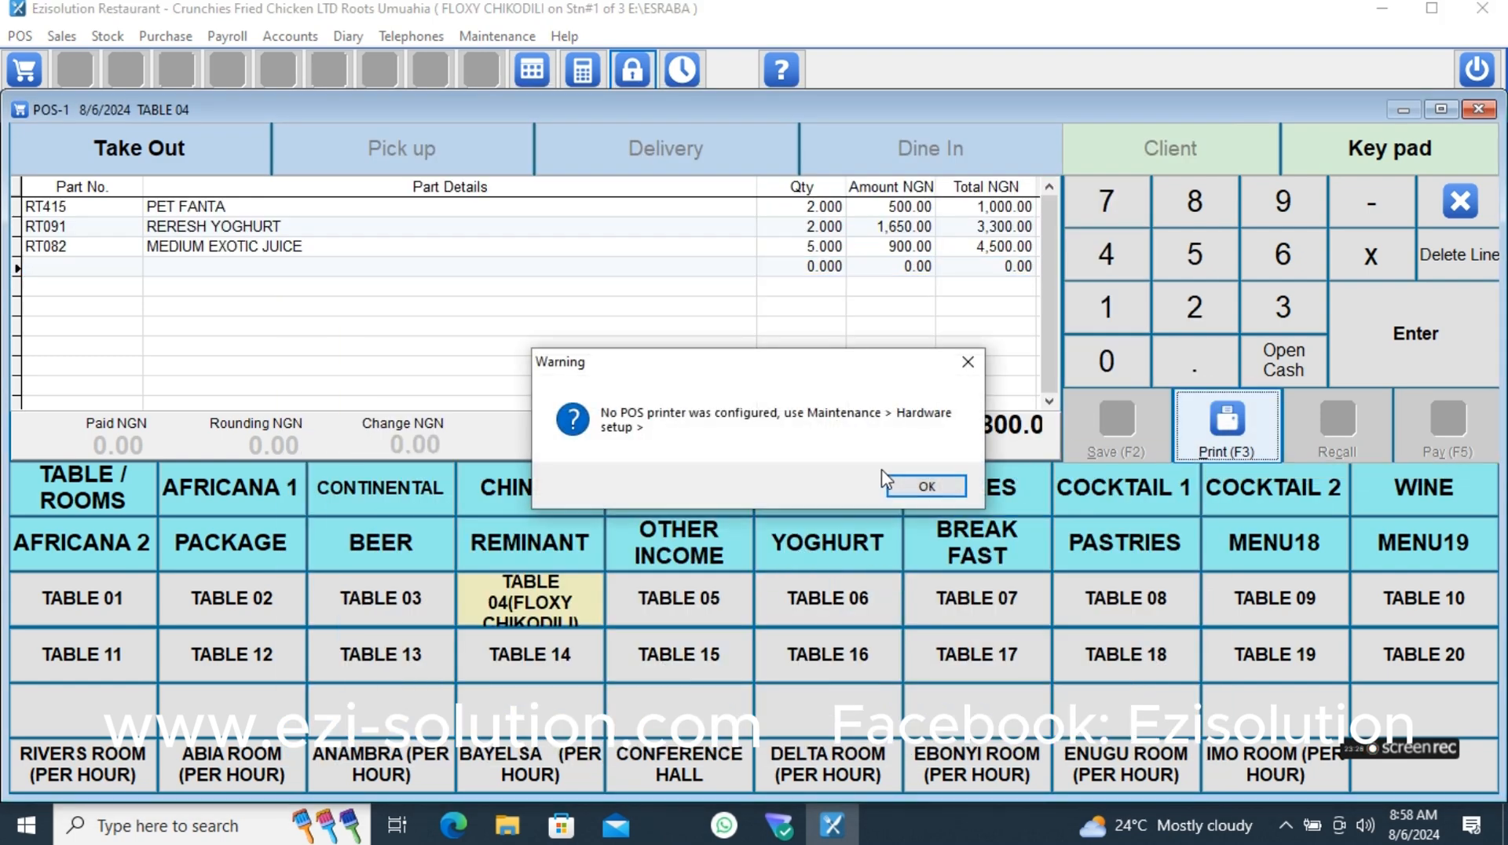
left_click(919, 484)
left_click(1461, 201)
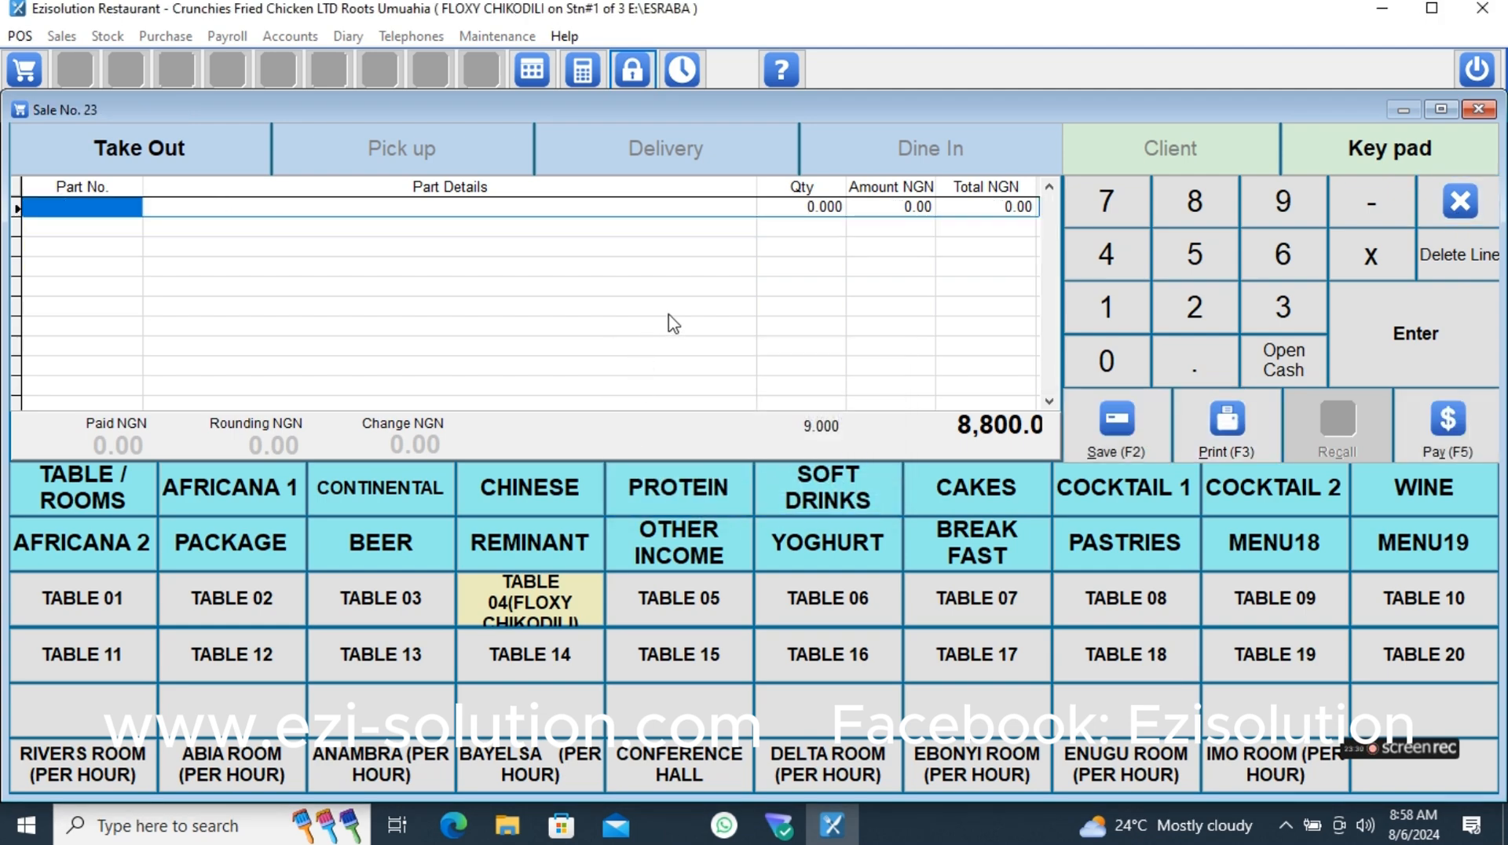
- Check out TABLE 04 with a saved cash payment of 8,800.00 and set the table's status to Ready
left_click(528, 619)
left_click(344, 683)
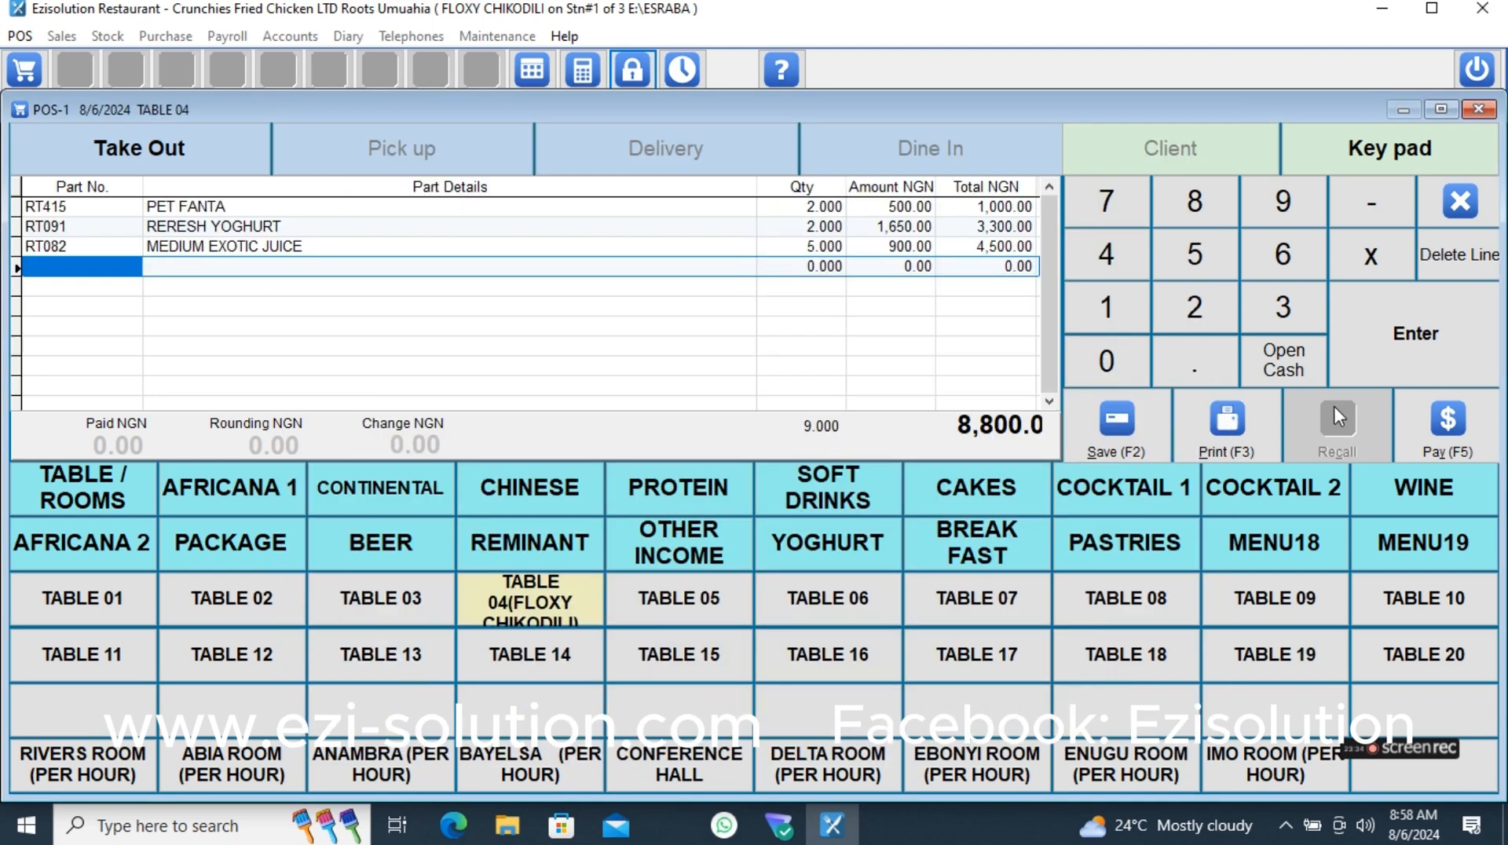
left_click(1448, 424)
left_click(483, 224)
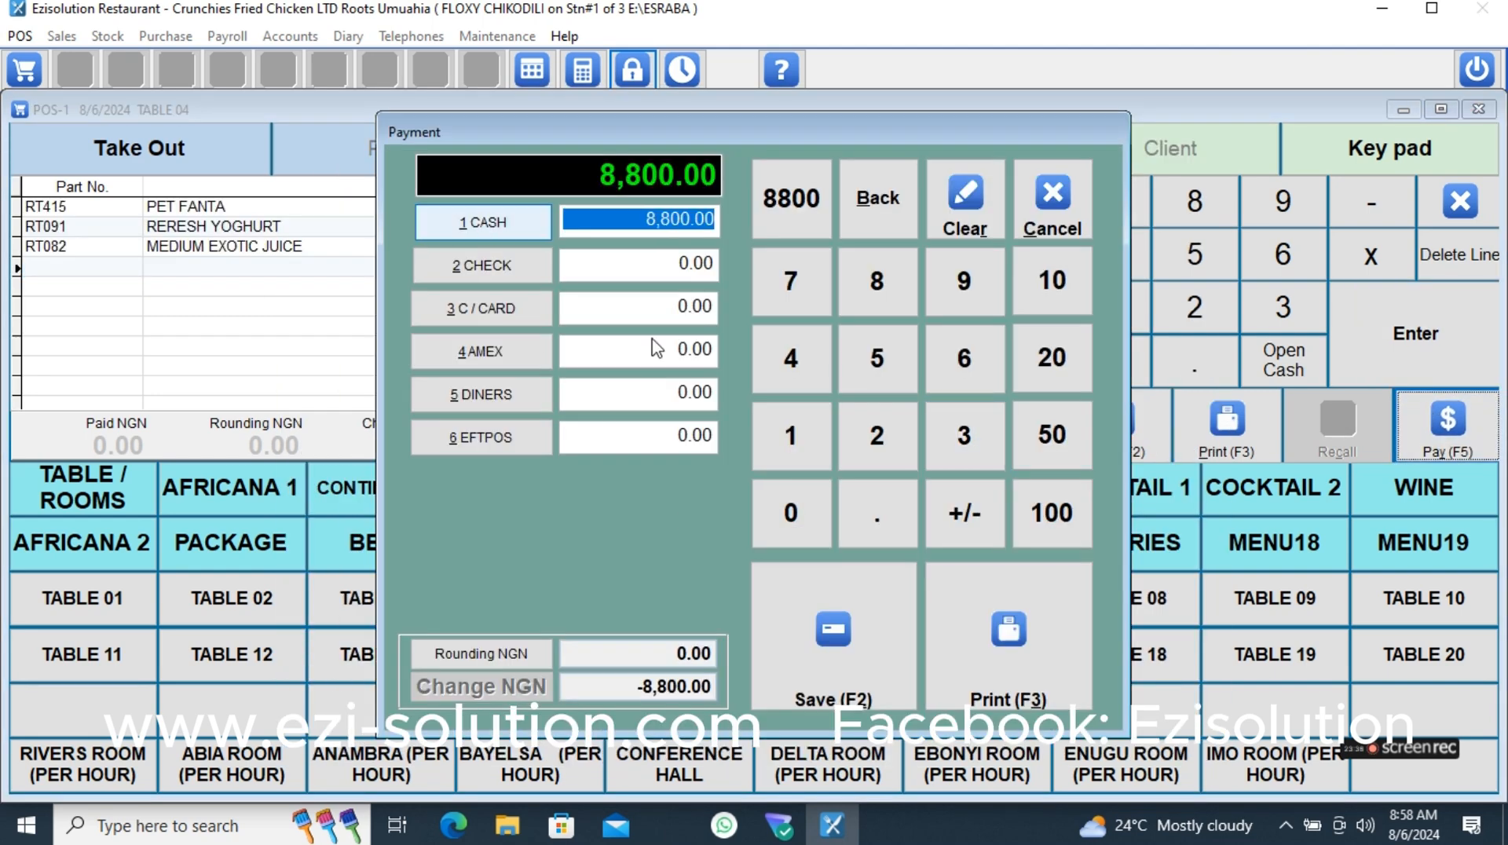
left_click(886, 668)
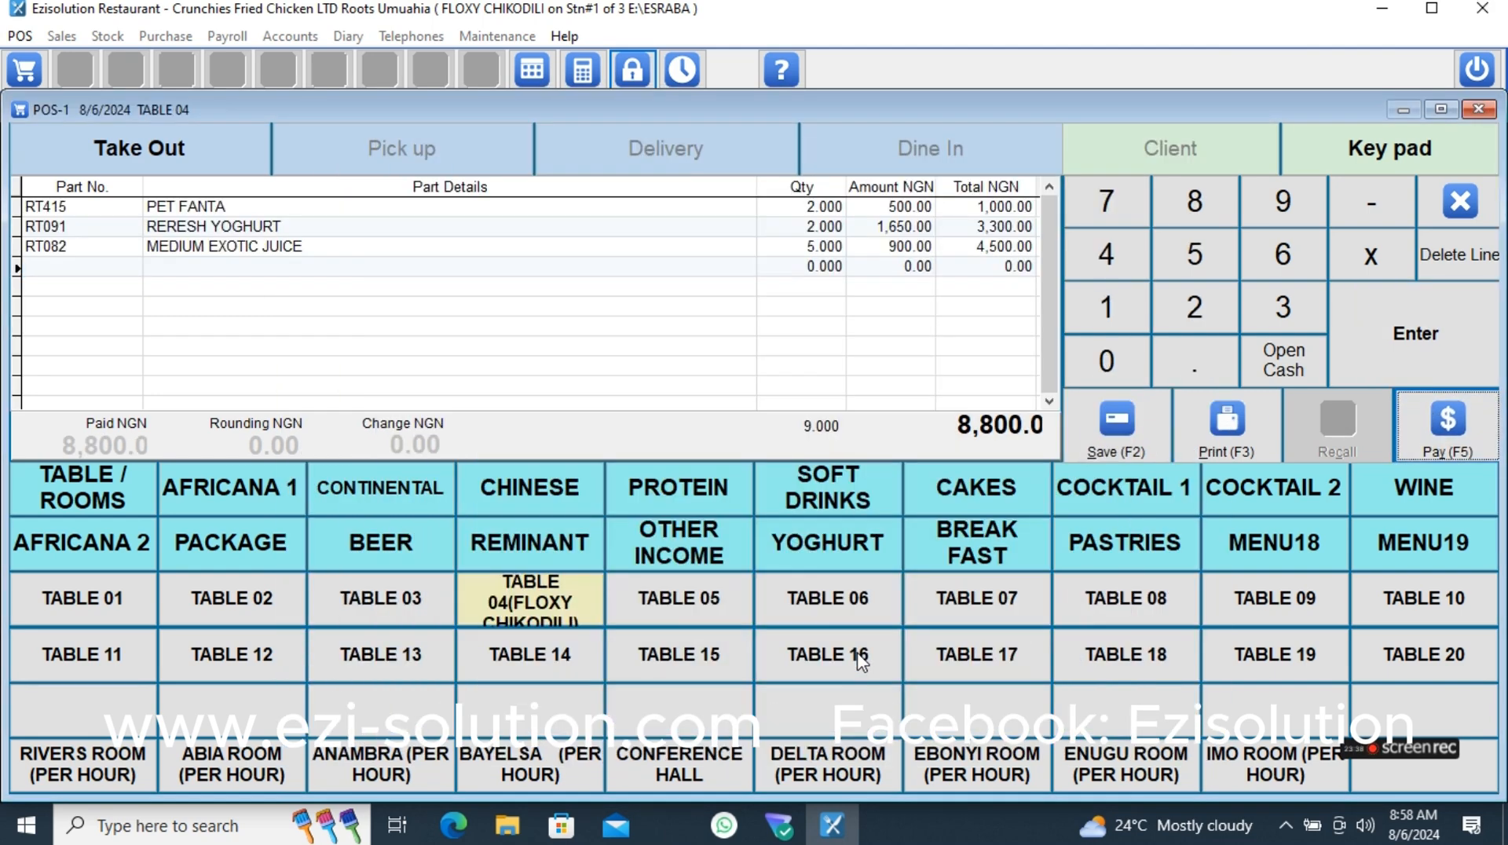
left_click(549, 618)
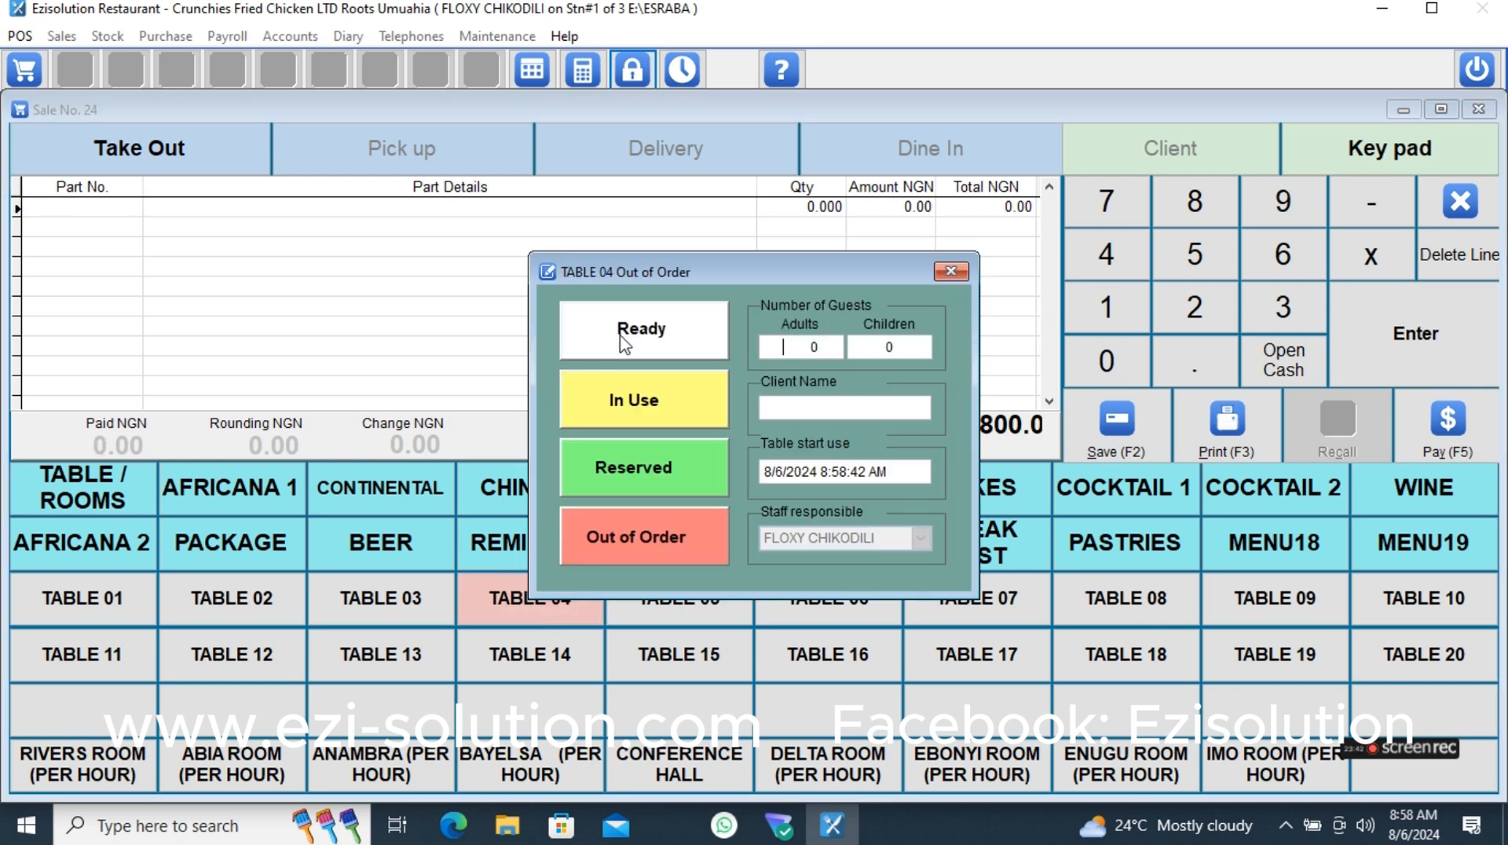
left_click(624, 343)
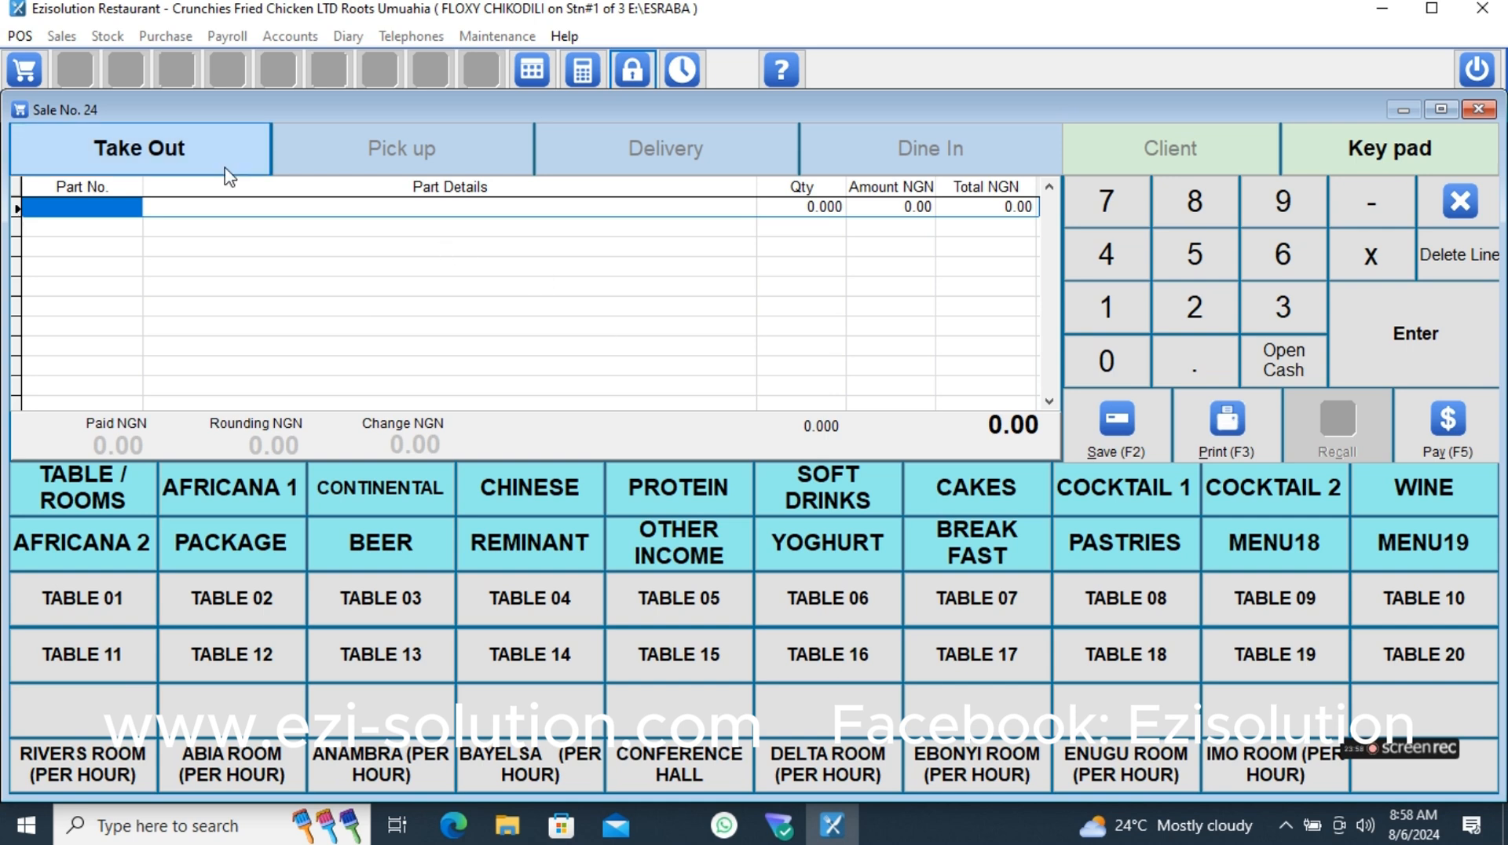
- Enter EZI-SOLUTION.COM as the part details of the first sale line, discard the entry, and close the point of sale
left_click(206, 206)
type("E")
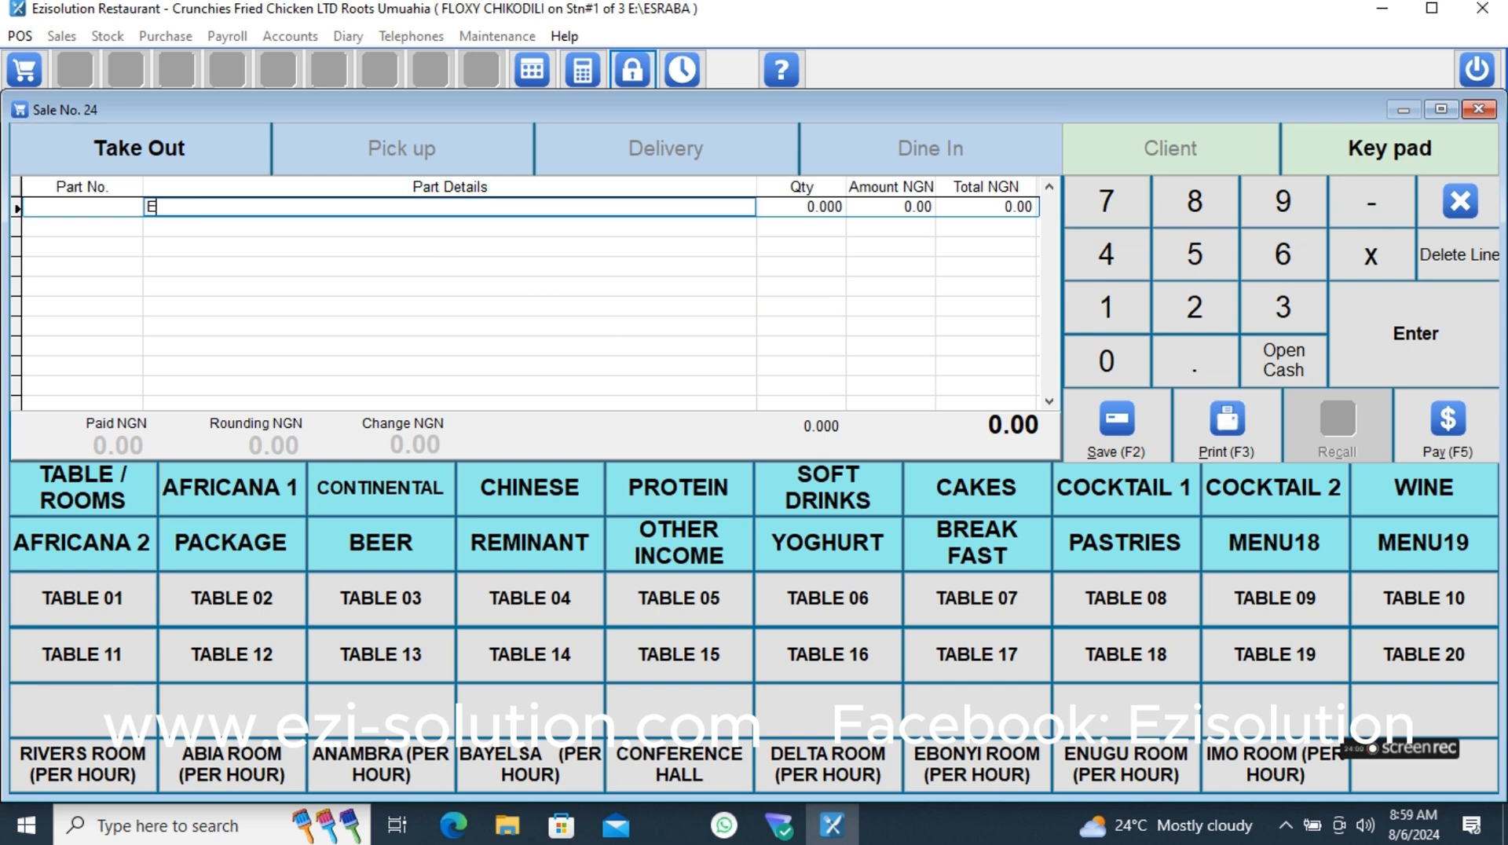
type("ZI-SOLUTION.COM")
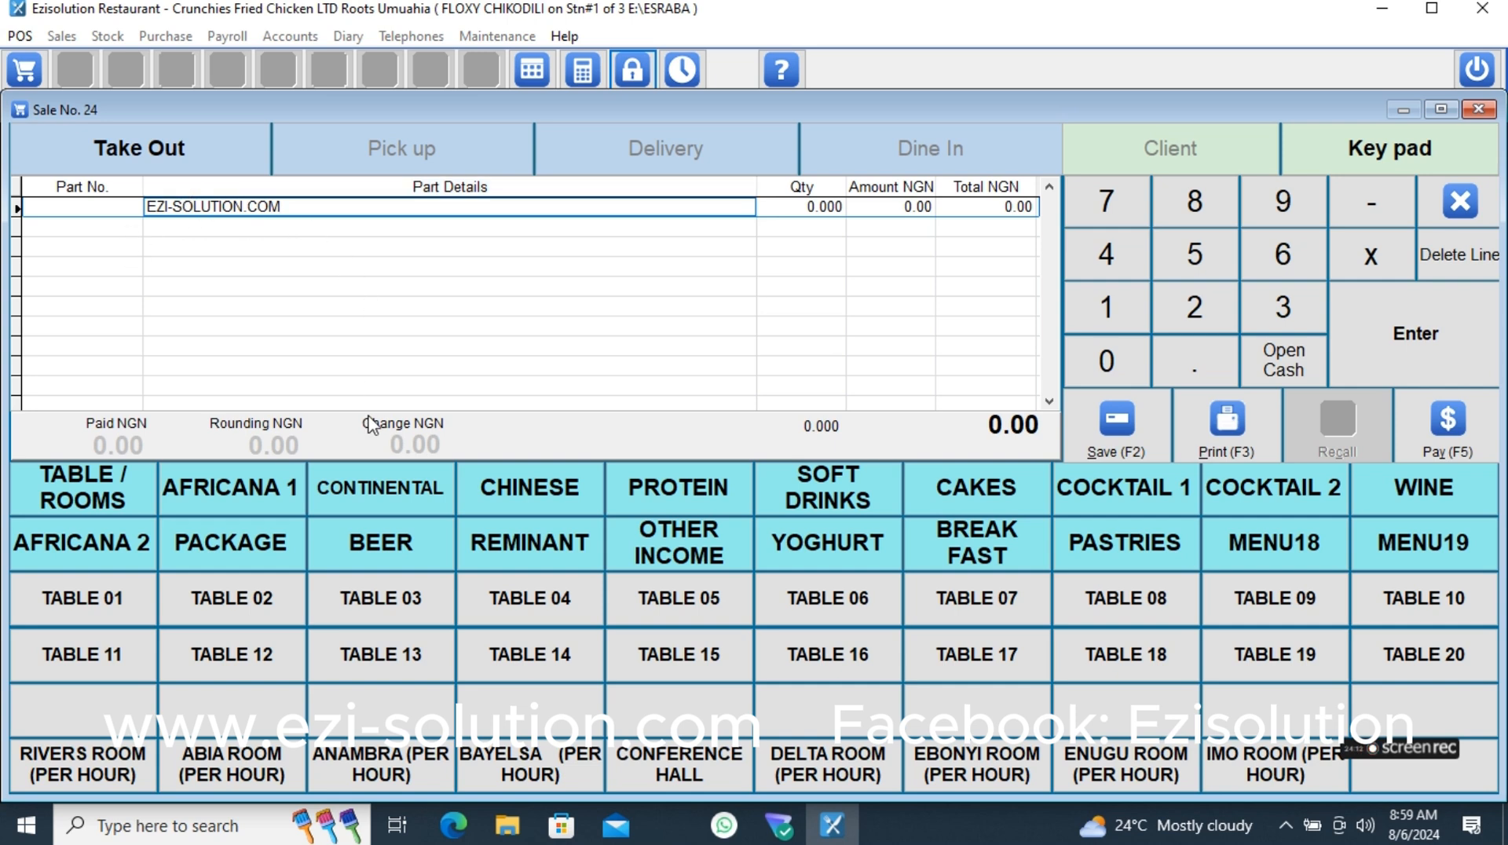
left_click(1467, 218)
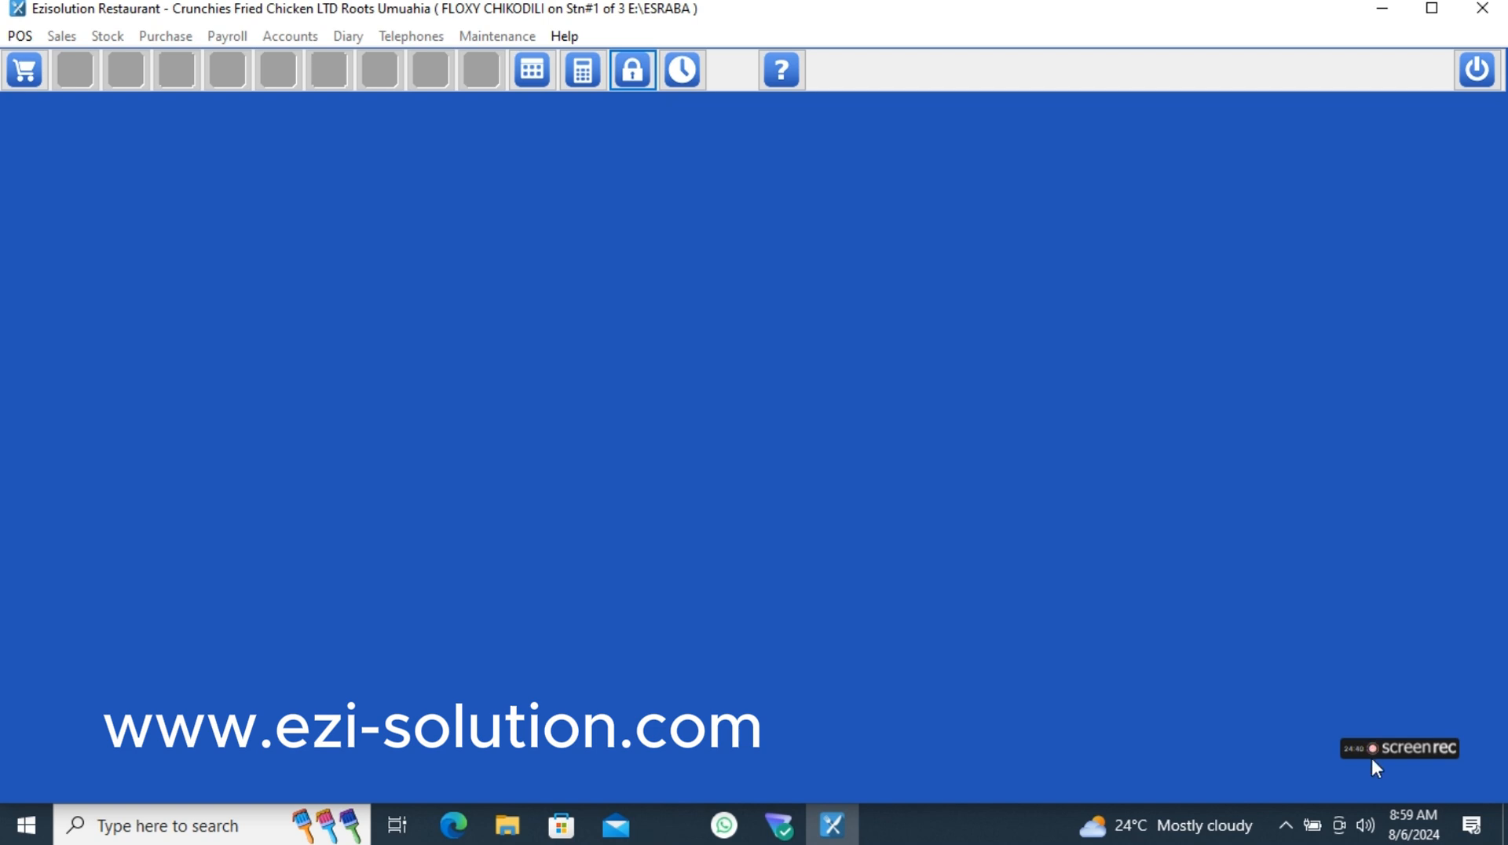
mouse_move(1379, 752)
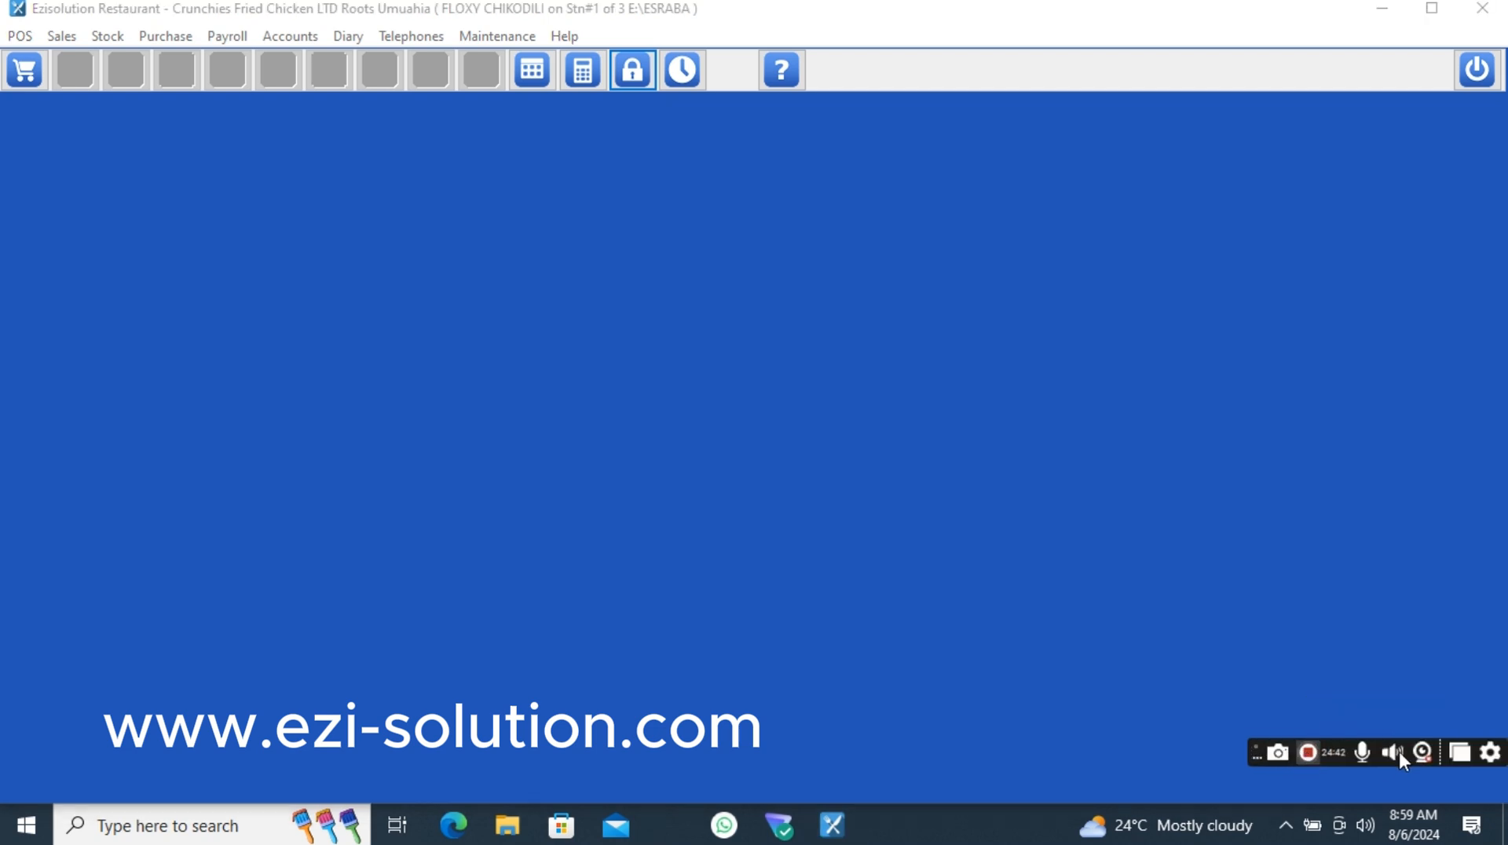